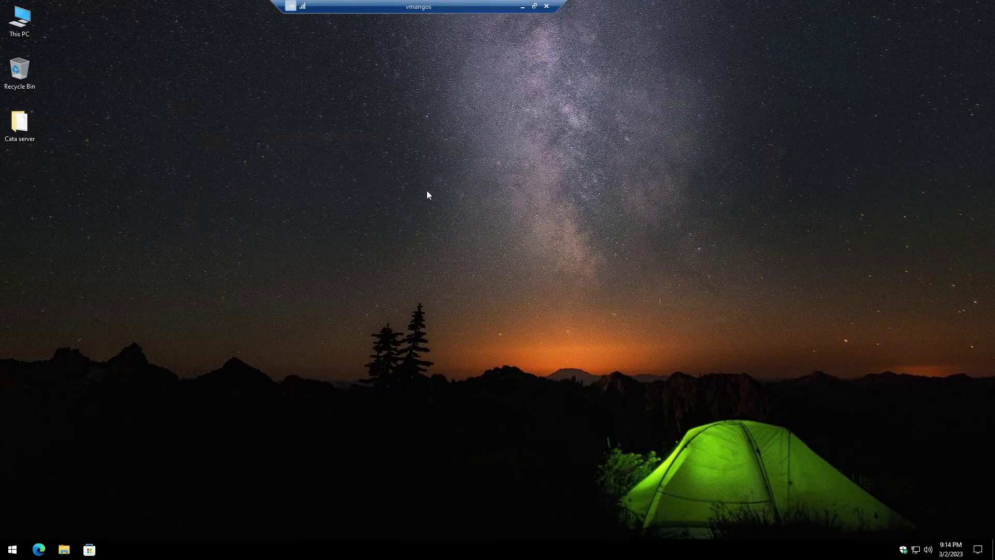
# Step: Open the Cata server folder and its 1 7-Zip subfolder, with the web browser launched
pyautogui.doubleClick(24, 138)
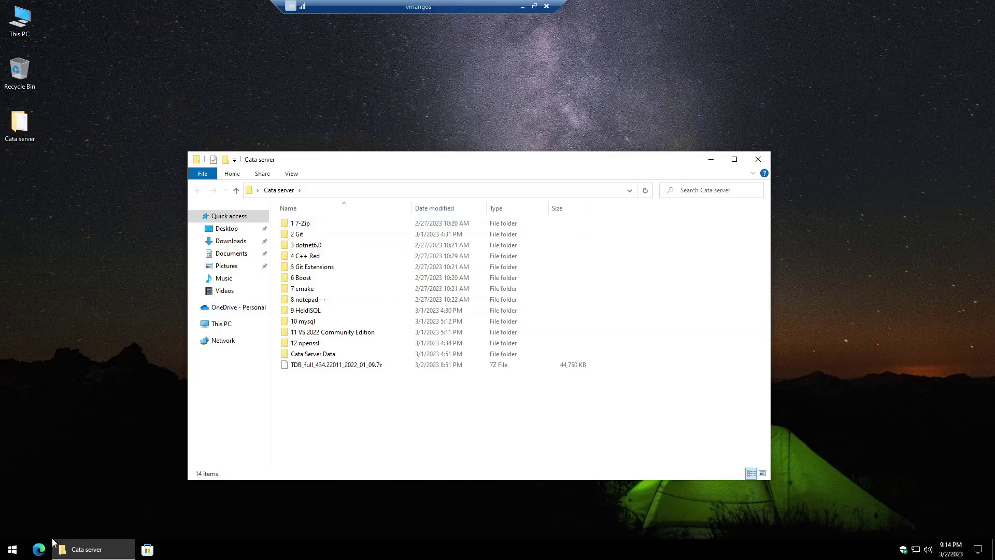
pyautogui.click(37, 552)
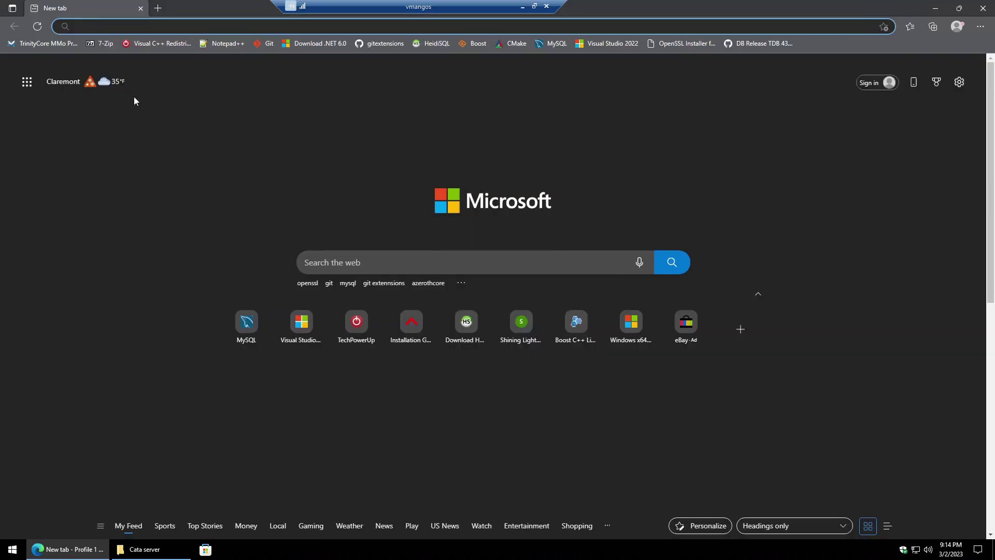
pyautogui.click(154, 550)
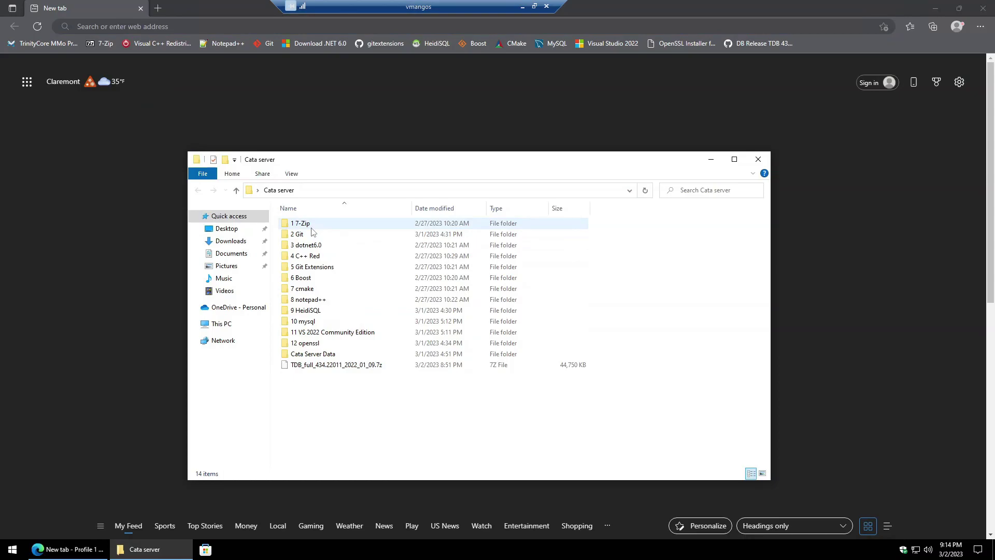
pyautogui.doubleClick(310, 225)
# Step: Look up the 64-bit x64 download entry on the 7-Zip website
pyautogui.click(102, 43)
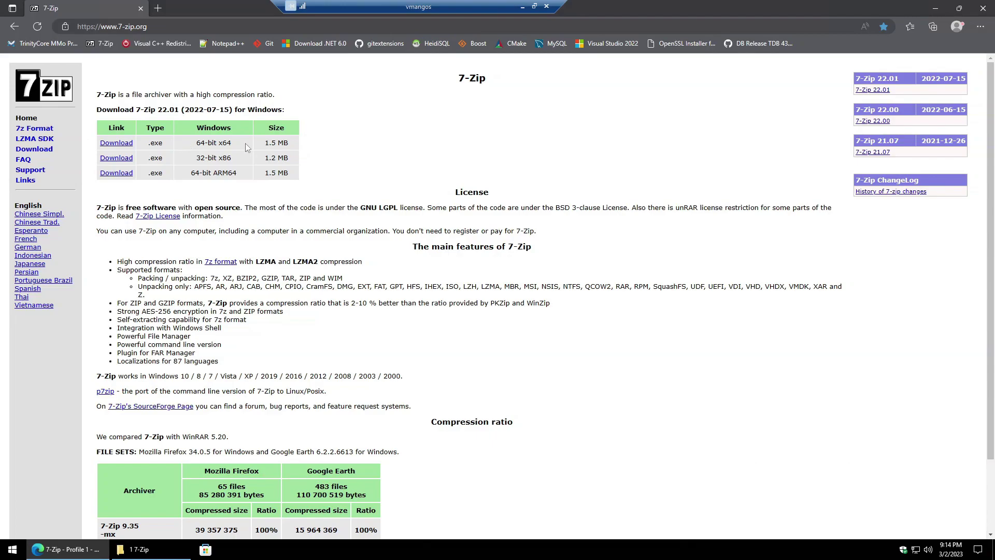
pyautogui.moveTo(240, 143); pyautogui.dragTo(133, 142)
pyautogui.click(330, 142)
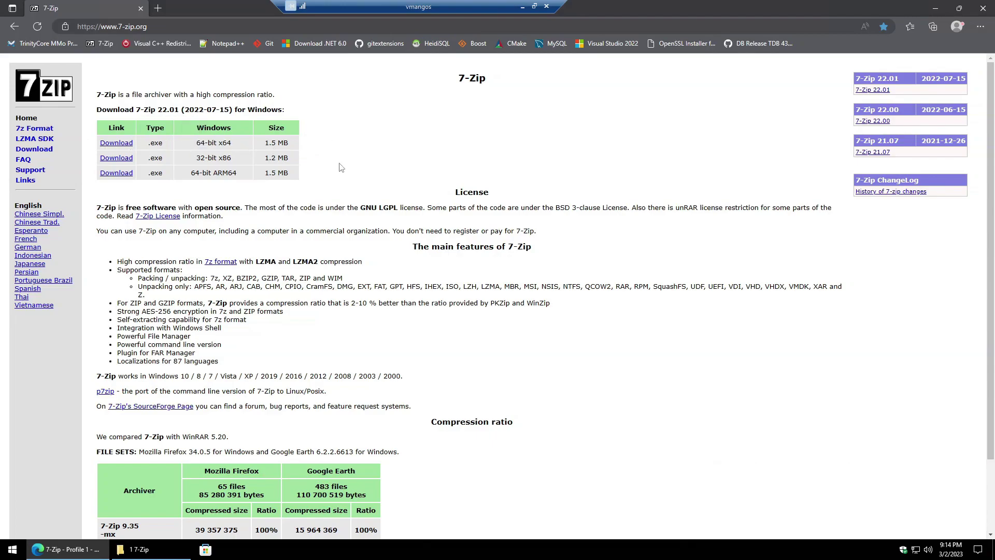
# Step: Install 7-Zip 22.01 (x64) from 7z2201-x64 and return to the Cata server folder
pyautogui.click(171, 549)
pyautogui.doubleClick(315, 225)
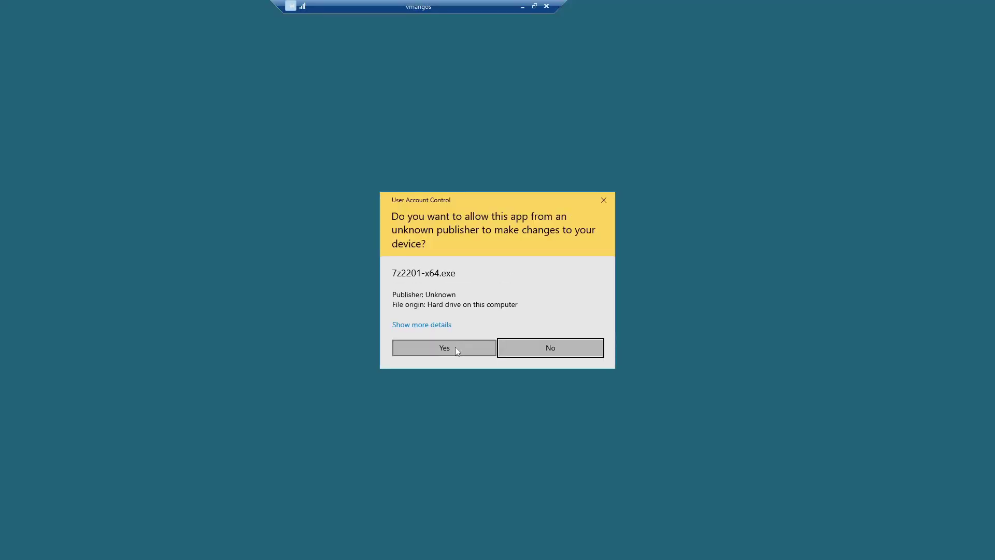
pyautogui.click(455, 348)
pyautogui.click(488, 310)
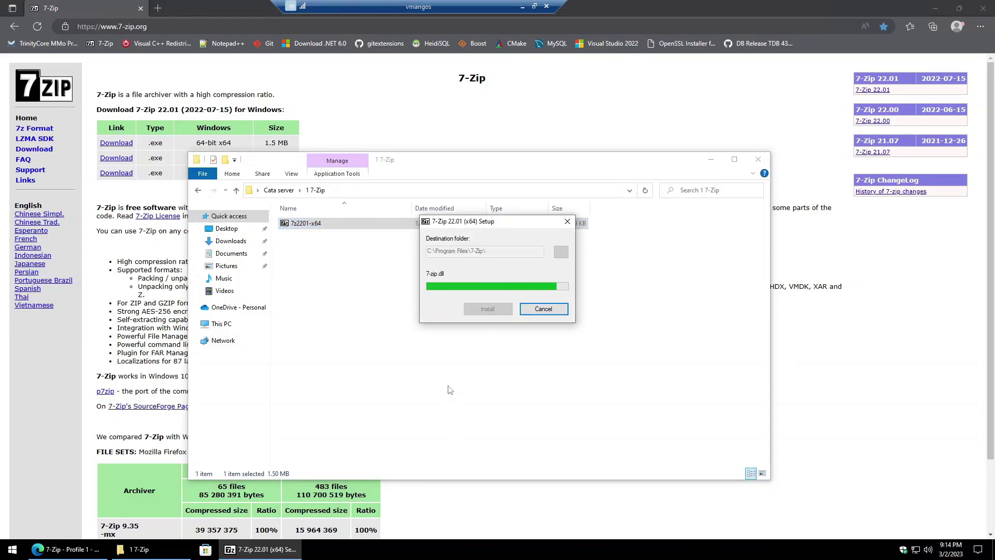
pyautogui.click(488, 309)
pyautogui.click(434, 353)
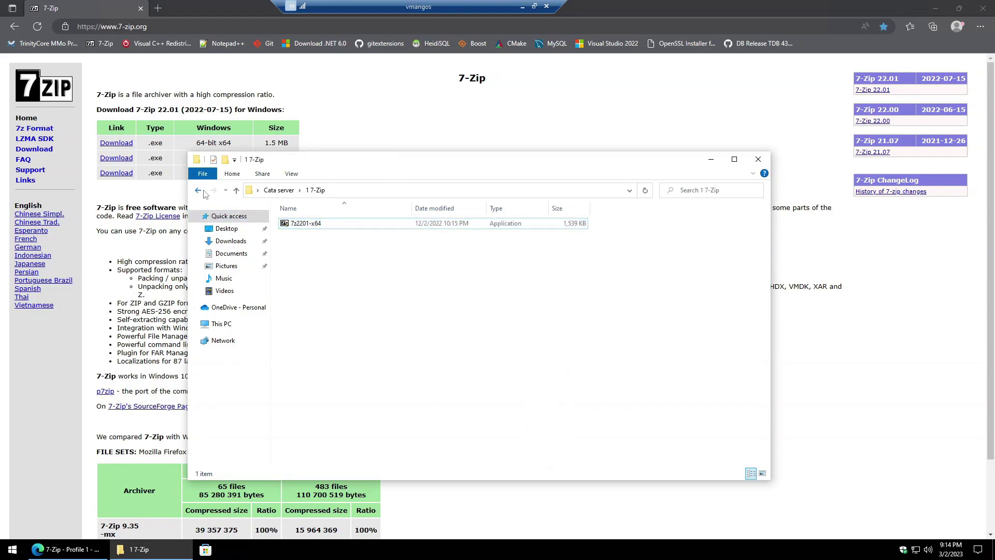
pyautogui.click(204, 191)
# Step: Open the 2 Git folder and check the Git downloads page in the browser
pyautogui.doubleClick(327, 236)
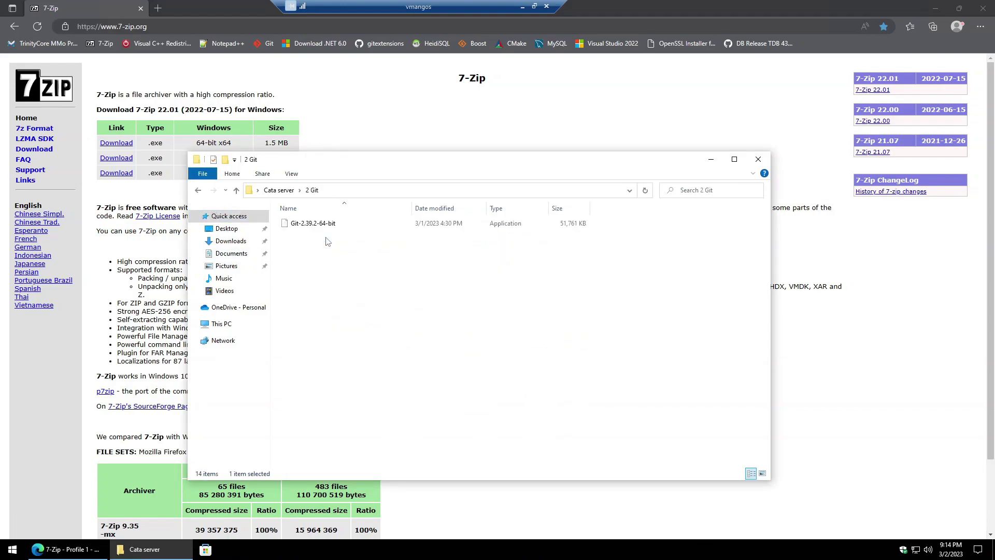
pyautogui.click(354, 120)
pyautogui.click(264, 43)
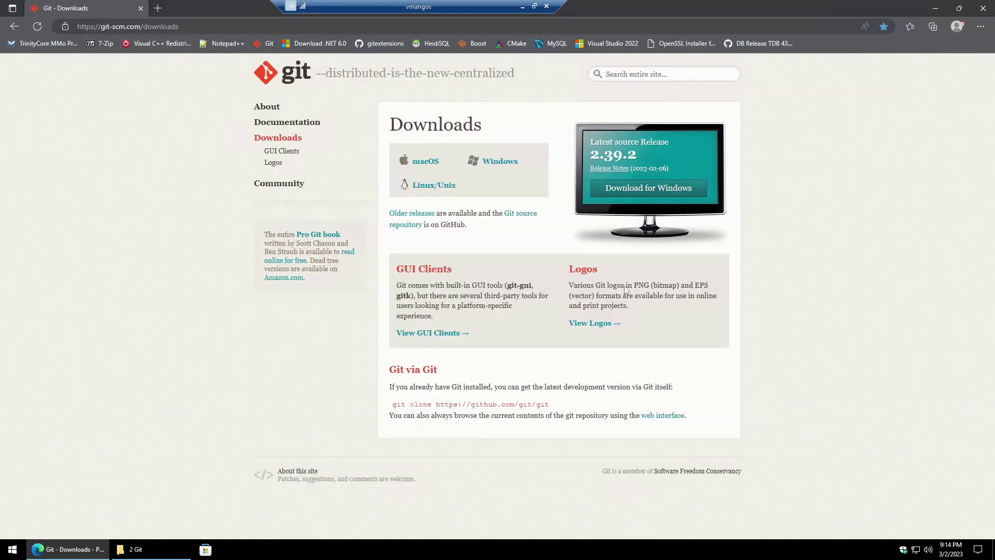
pyautogui.click(134, 549)
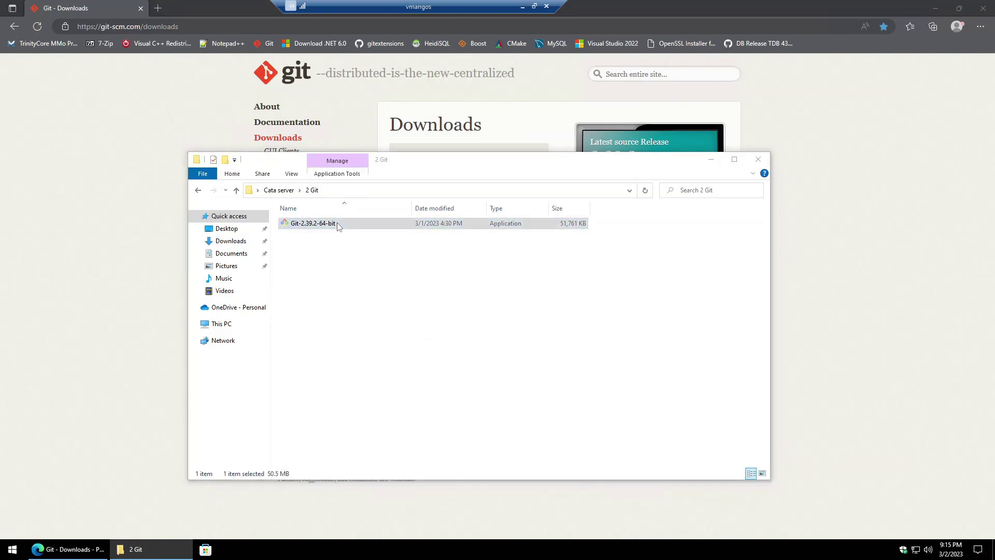
# Step: Start Git-2.39.2-64-bit setup with the default location and daily update checks enabled
pyautogui.doubleClick(313, 223)
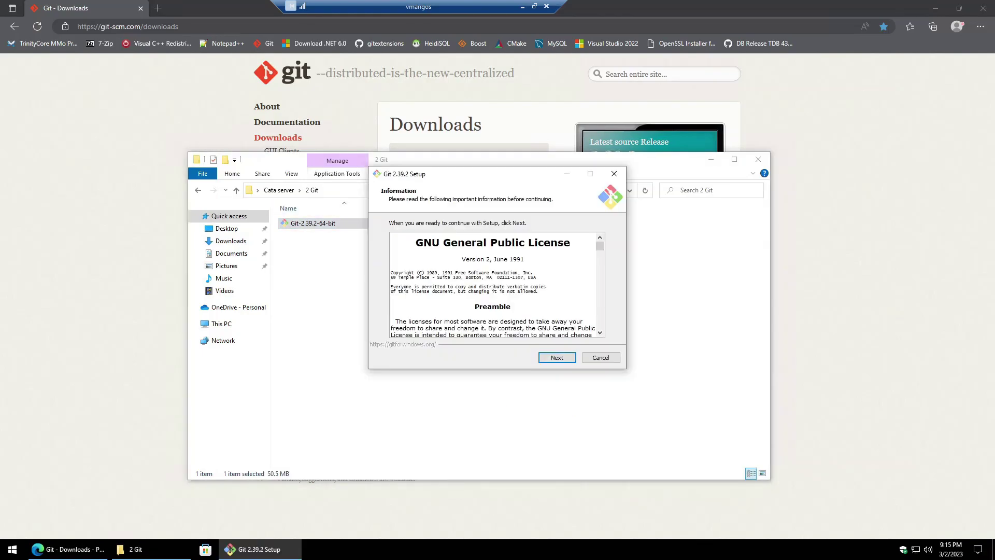
pyautogui.click(569, 359)
pyautogui.click(567, 359)
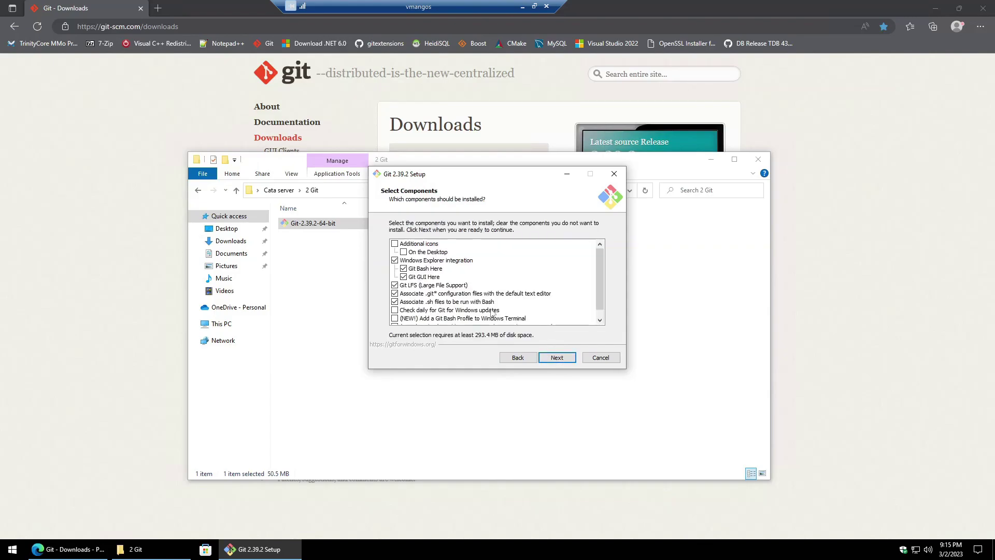
pyautogui.click(394, 310)
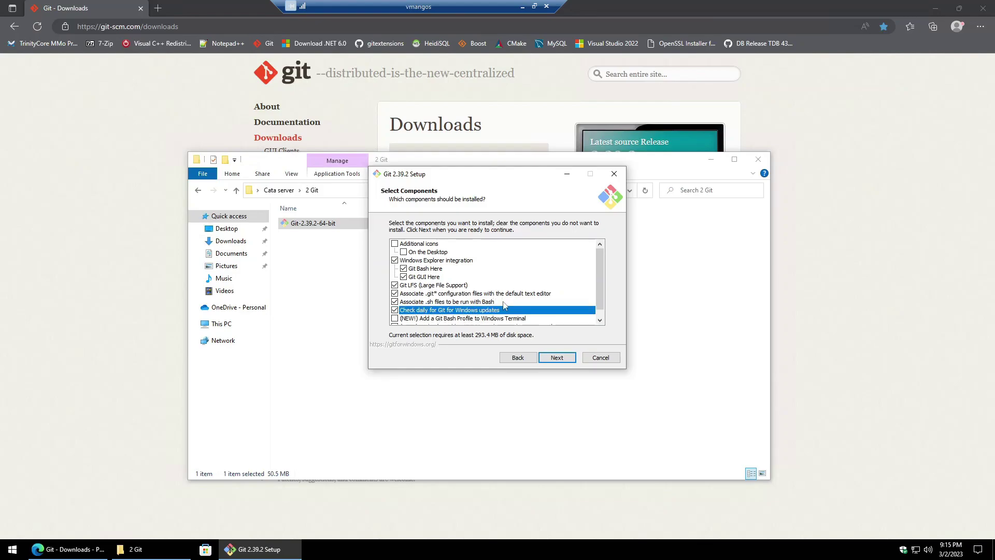
pyautogui.click(560, 357)
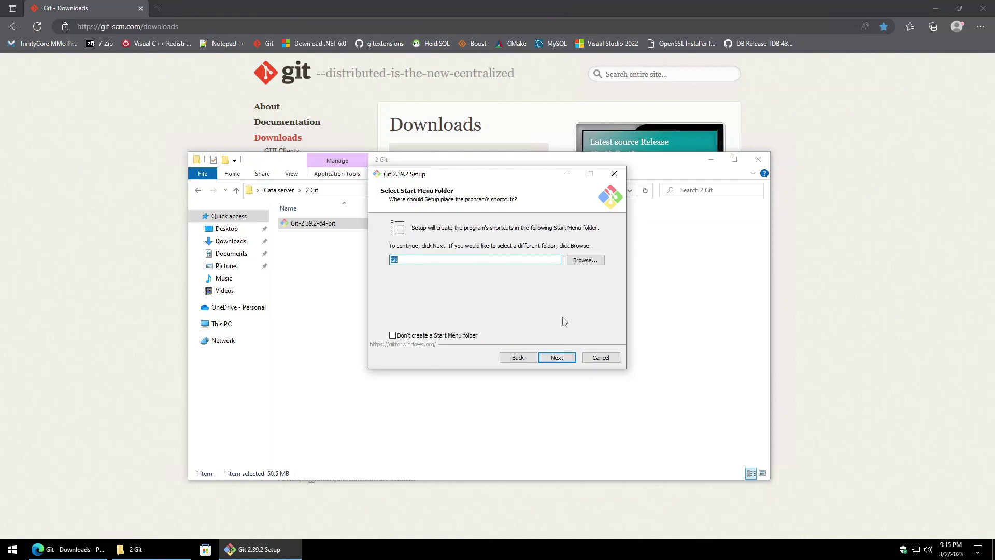
# Step: Keep default editor, branch, PATH, SSH, HTTPS, line-ending and remaining Git options, then install
pyautogui.click(556, 359)
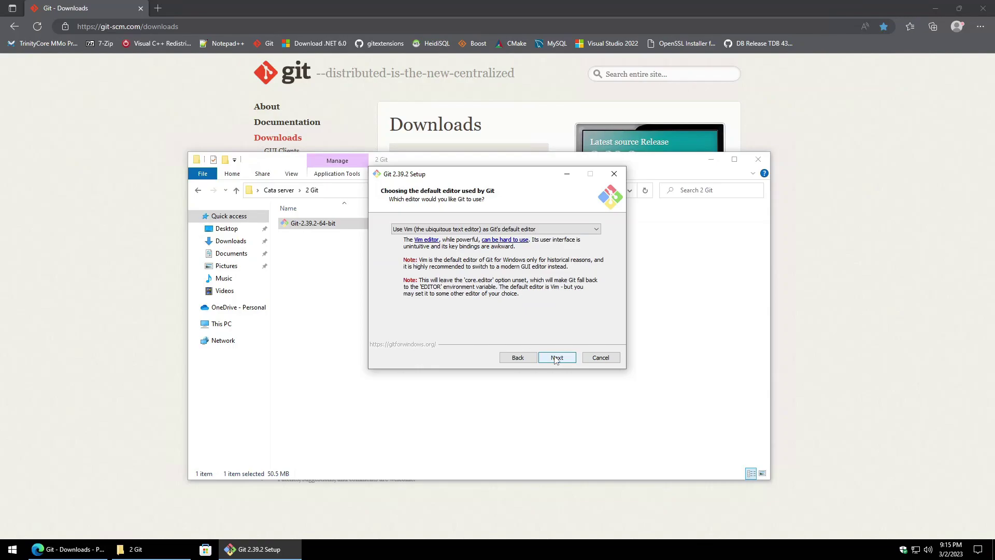
pyautogui.click(556, 359)
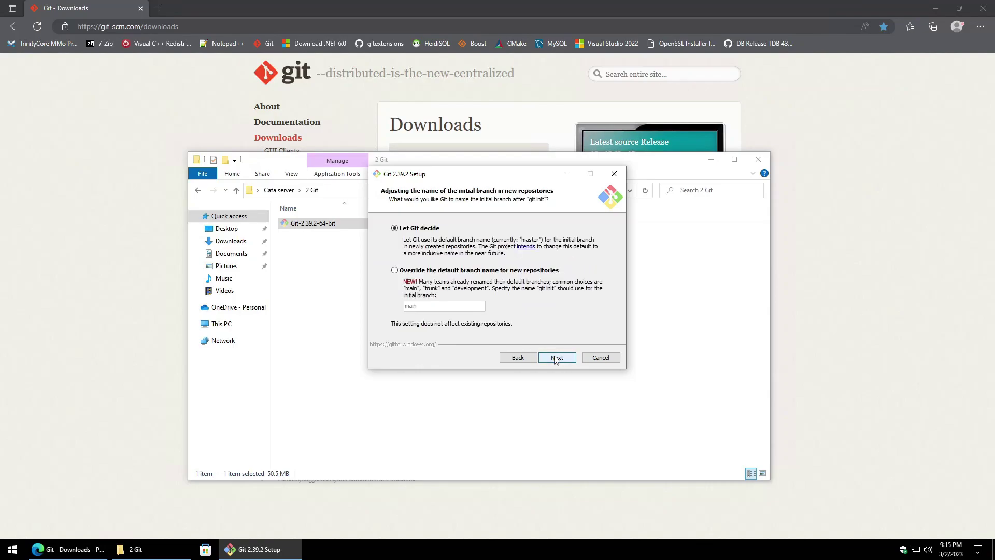
pyautogui.click(556, 360)
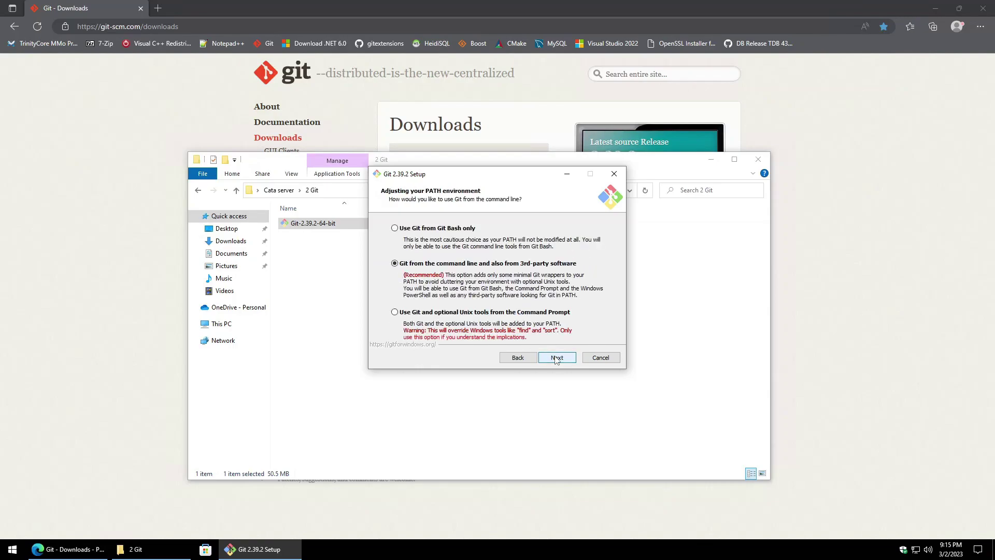
pyautogui.click(556, 359)
pyautogui.click(556, 359)
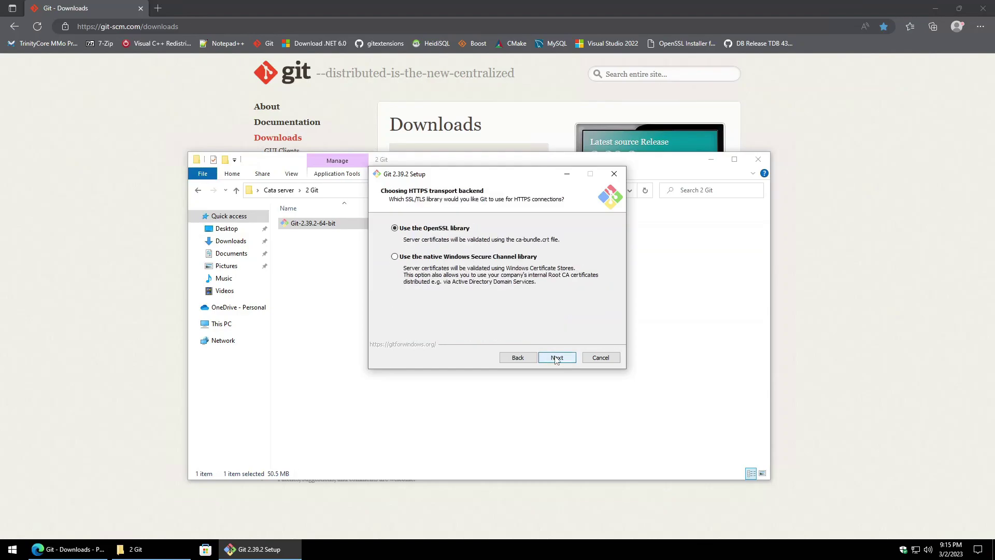
pyautogui.click(556, 360)
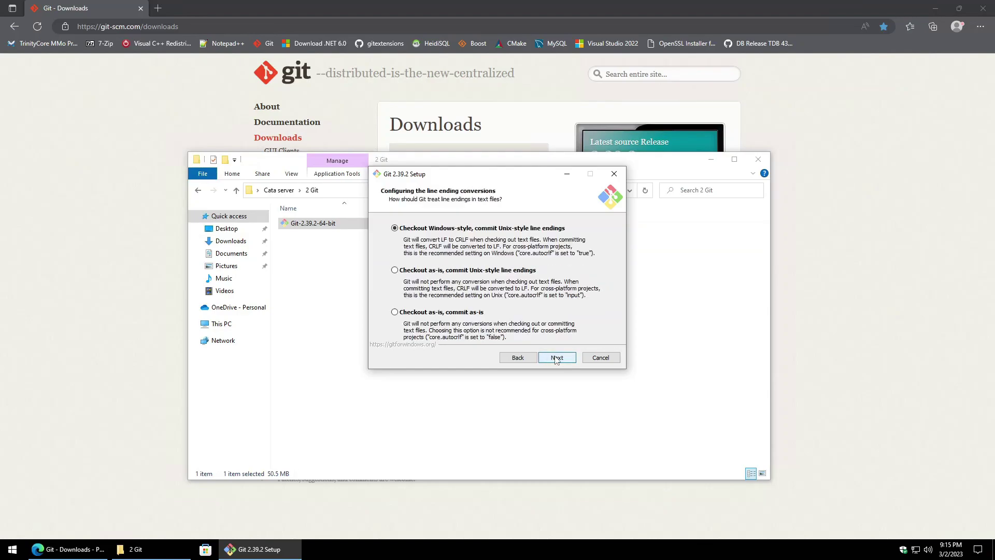
pyautogui.click(556, 359)
pyautogui.click(556, 359)
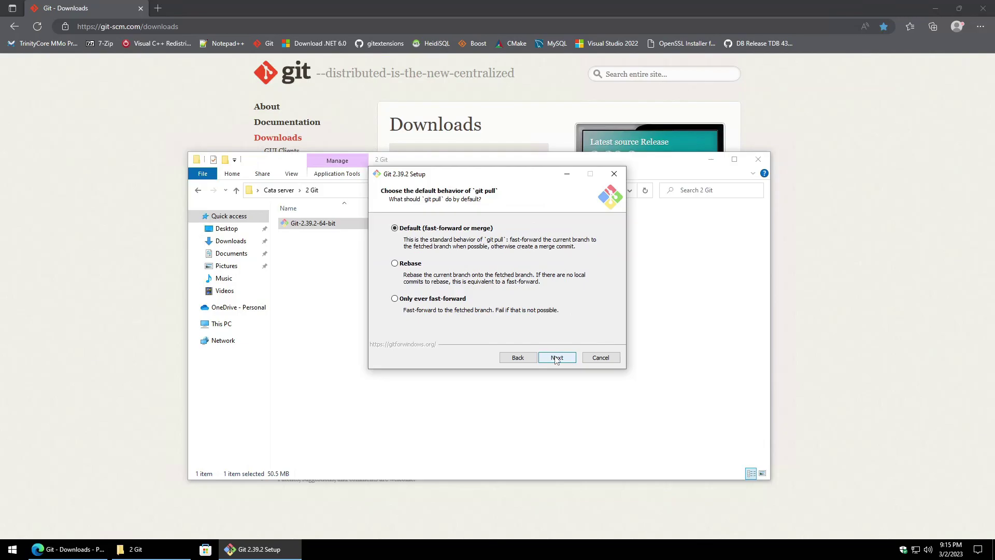
pyautogui.click(555, 360)
pyautogui.click(556, 359)
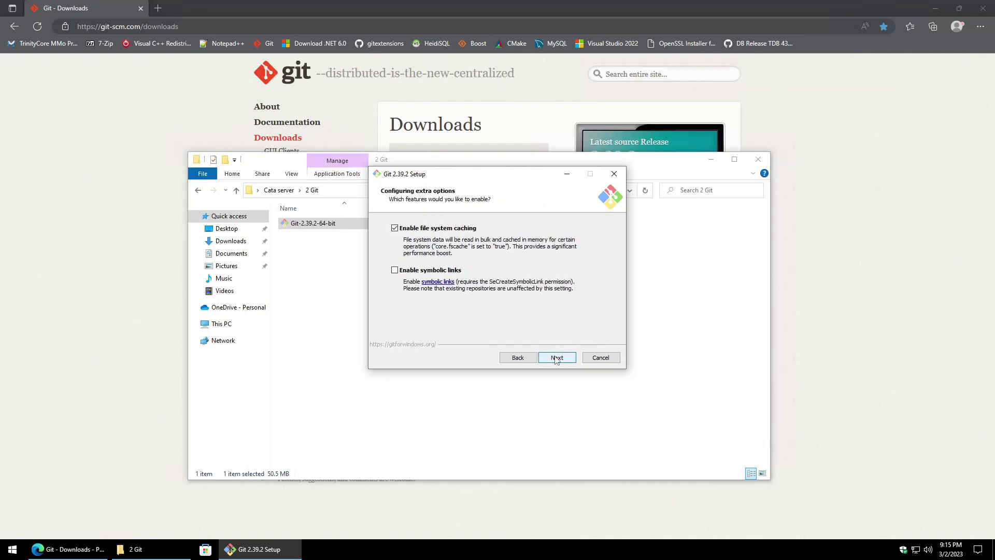
pyautogui.click(556, 358)
pyautogui.click(556, 358)
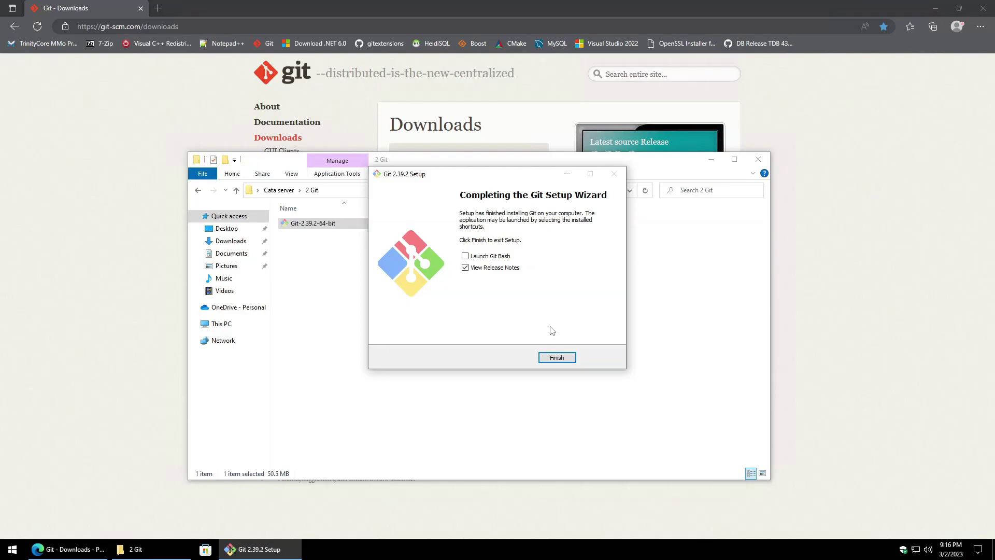
# Step: Finish Git setup without viewing release notes and return to the Cata server folder
pyautogui.click(498, 269)
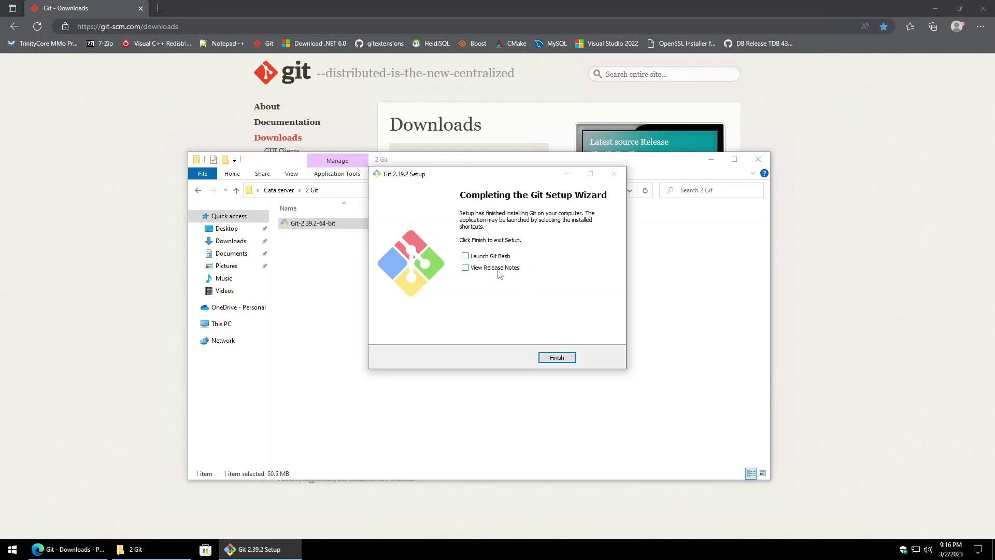
pyautogui.click(557, 358)
pyautogui.click(198, 191)
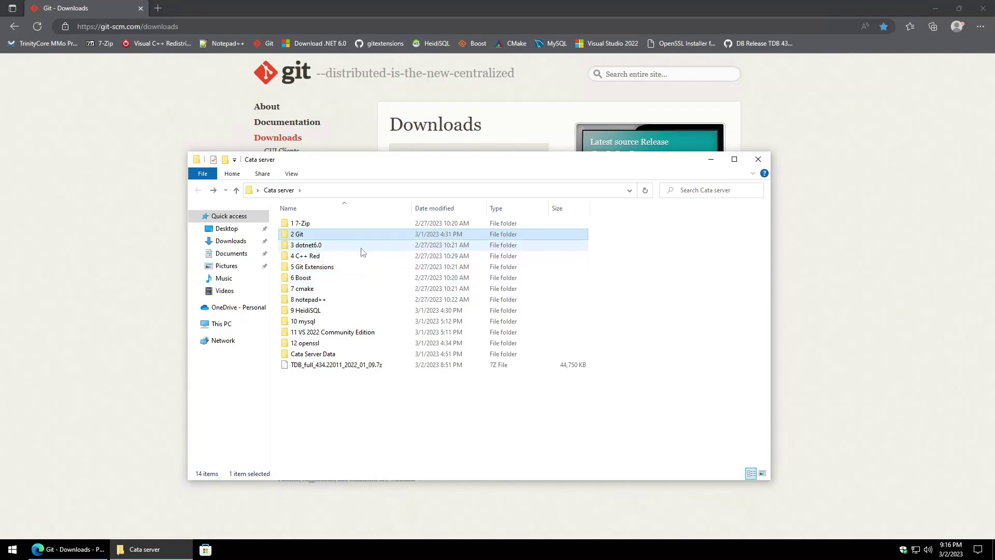
# Step: Open the 3 dotnet6.0 folder and review the .NET 6.0 download page
pyautogui.click(359, 248)
pyautogui.doubleClick(359, 250)
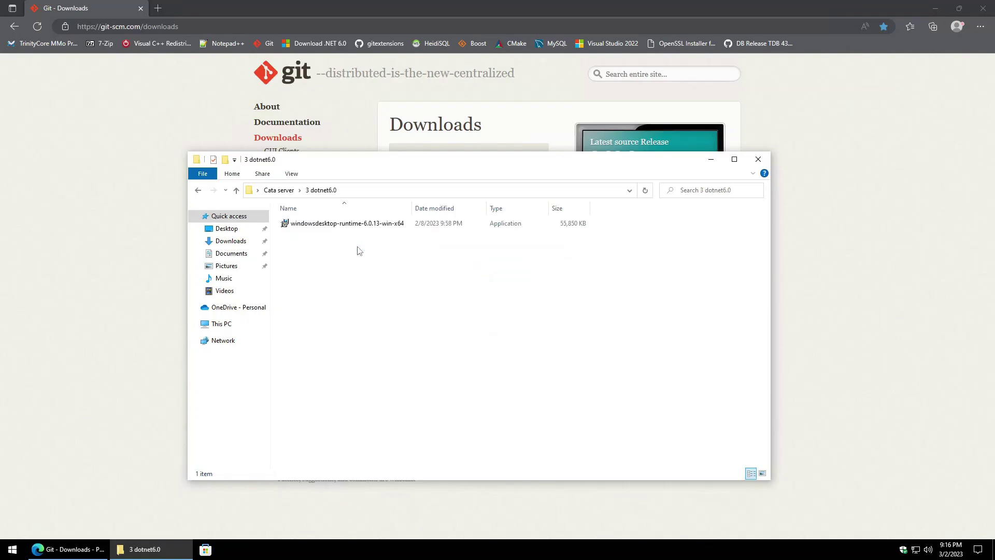
pyautogui.click(326, 44)
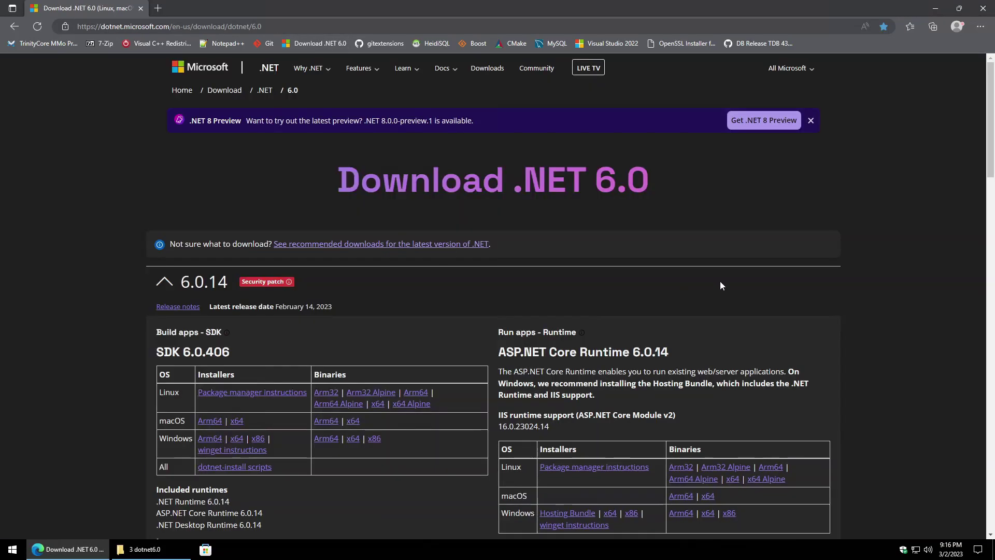
pyautogui.scroll(-5, 814, 257)
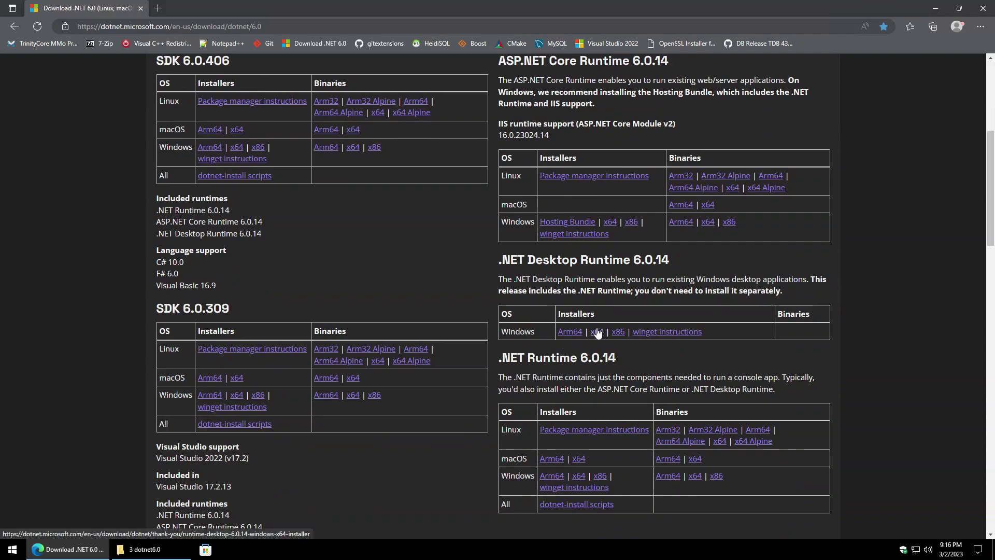
# Step: Install Windows Desktop Runtime 6.0.13 (x64) and return to the Cata server folder
pyautogui.click(159, 555)
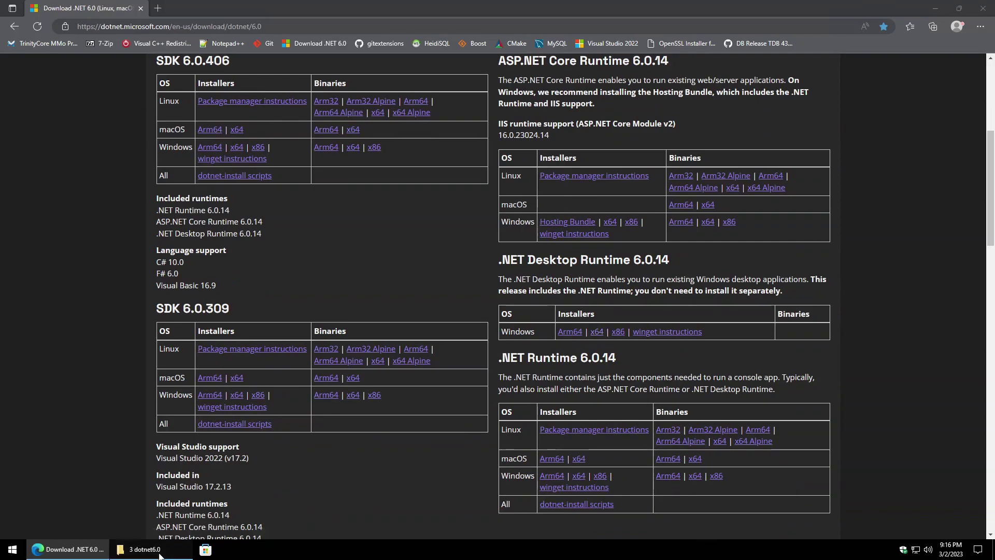
pyautogui.doubleClick(356, 224)
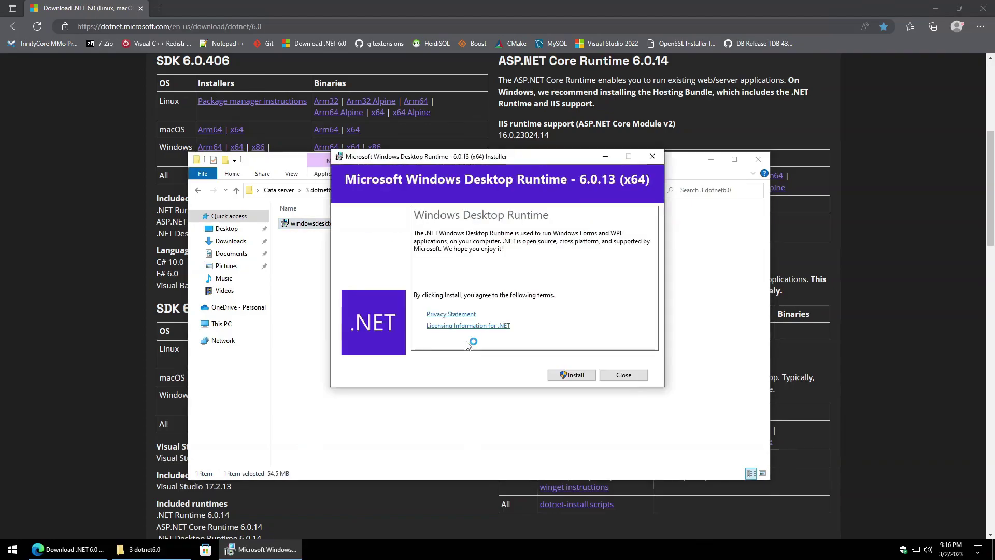
pyautogui.click(572, 375)
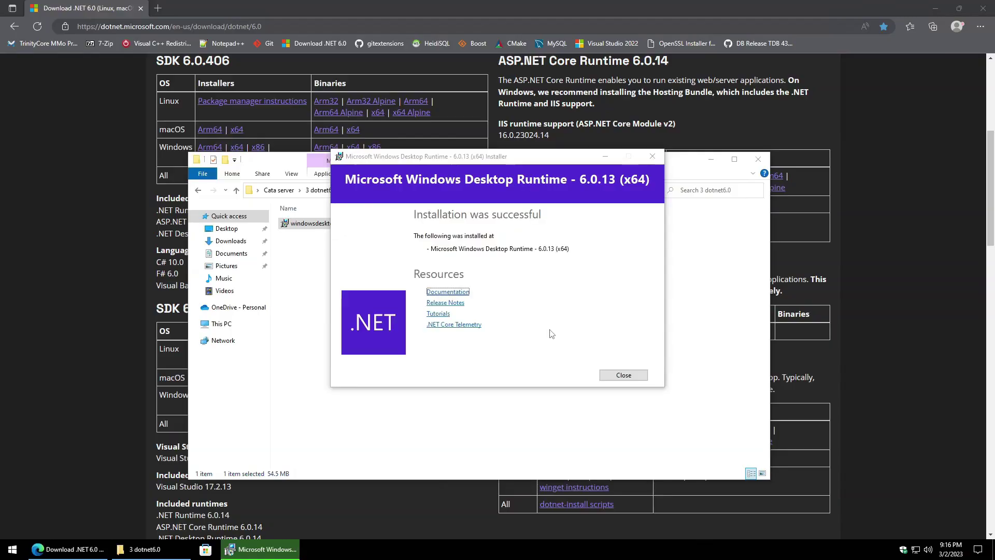
pyautogui.click(614, 377)
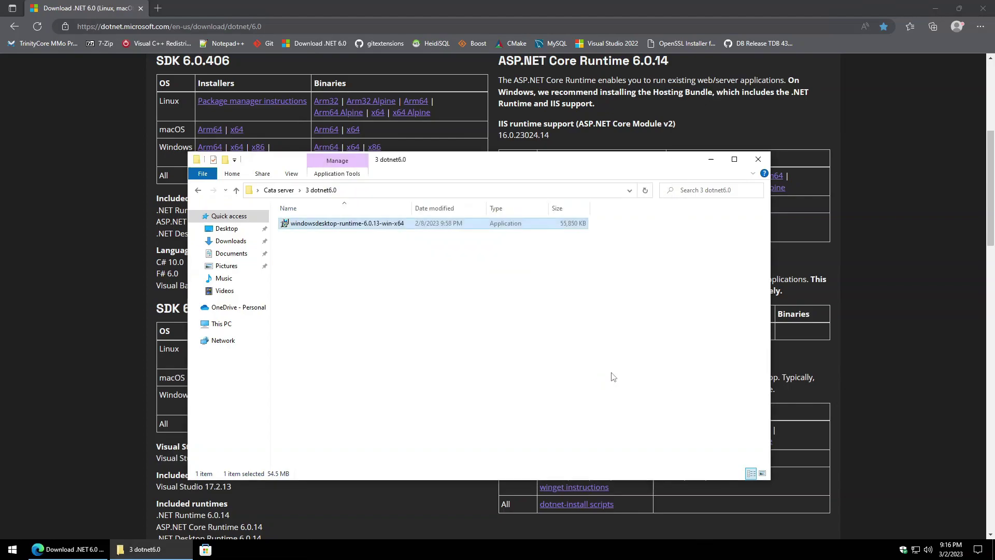
pyautogui.click(197, 189)
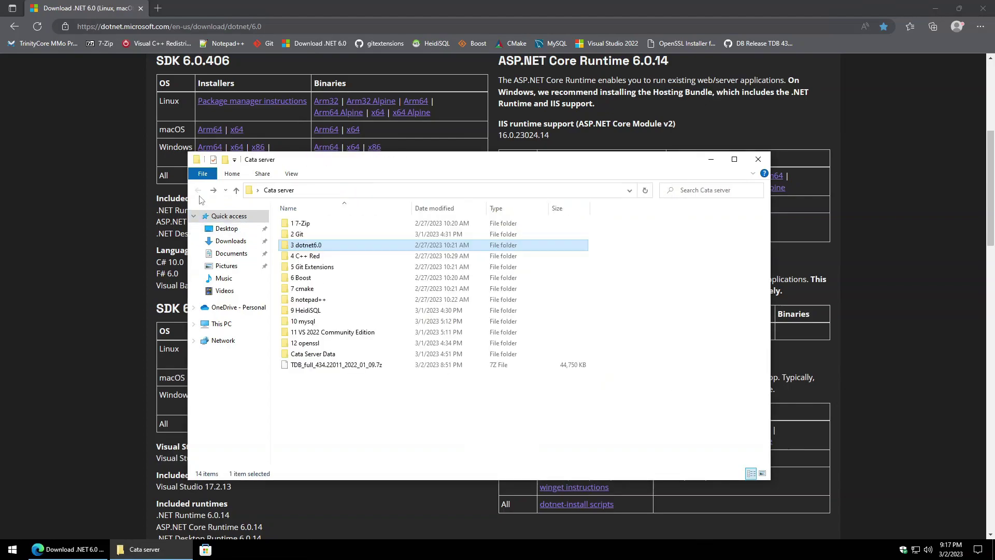
# Step: Open the 4 C++ Red folder and view the Visual C++ runtimes download page
pyautogui.doubleClick(330, 257)
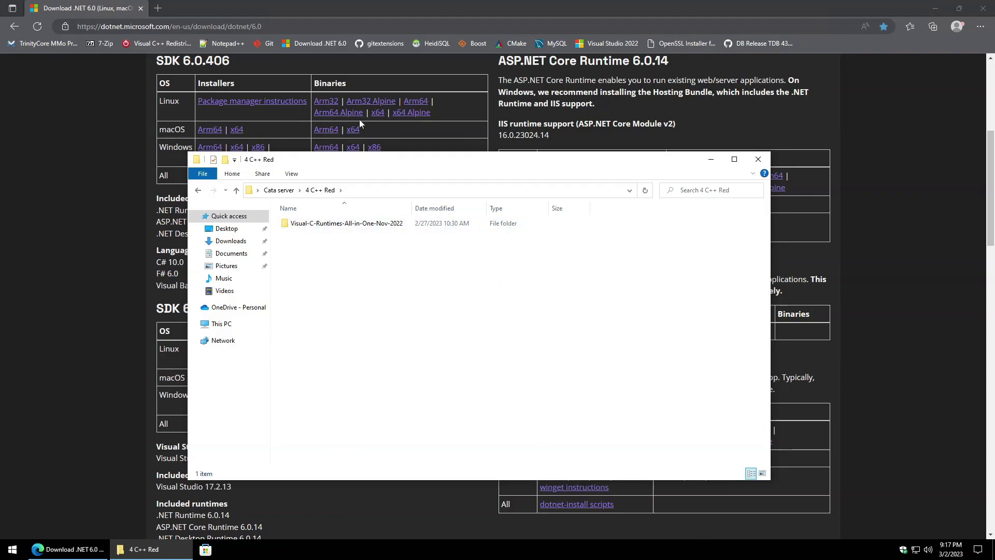
pyautogui.click(161, 43)
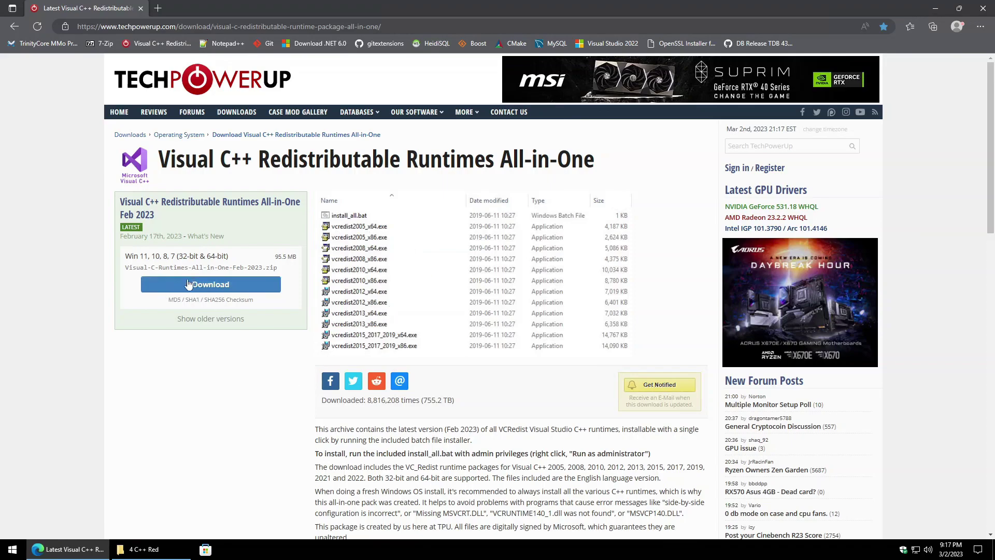
pyautogui.click(143, 548)
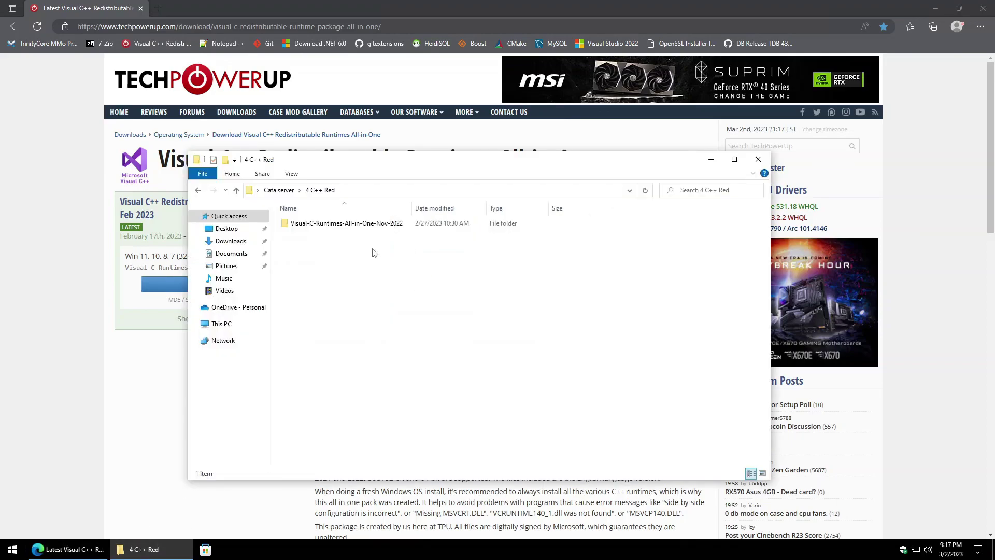
# Step: Run install_all from Visual-C-Runtimes-All-in-One-Nov-2022 as administrator, then return to Cata server
pyautogui.doubleClick(346, 229)
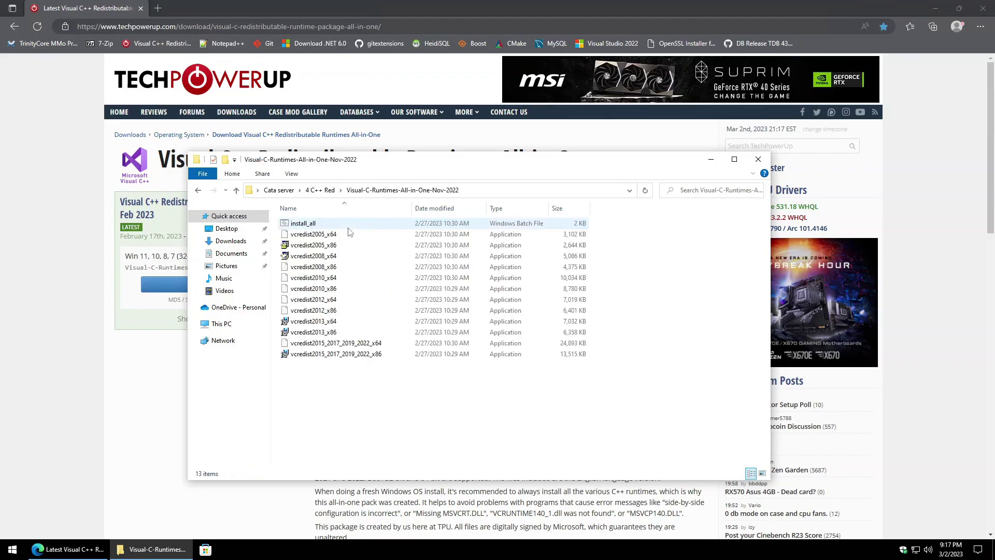
pyautogui.click(339, 226)
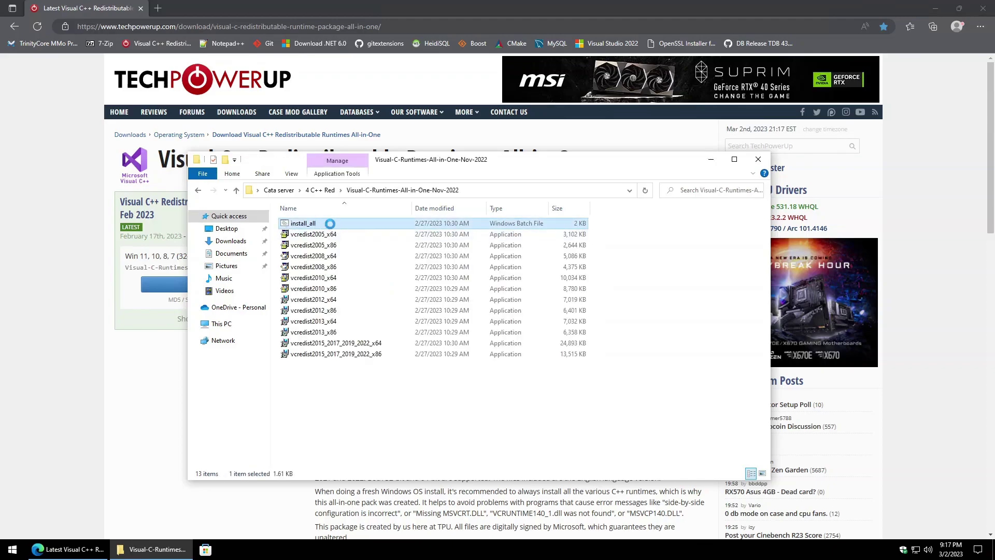
pyautogui.rightClick(330, 223)
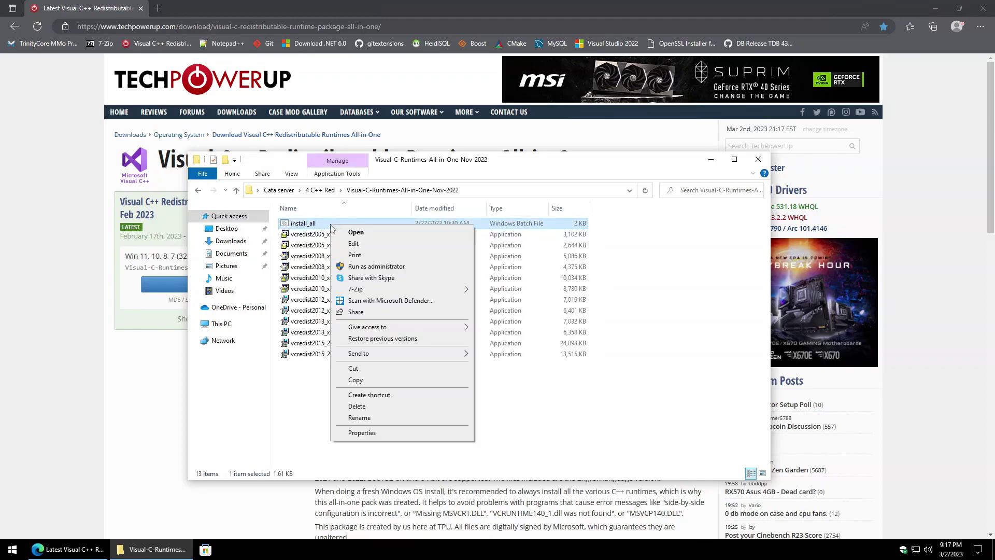
pyautogui.click(365, 267)
pyautogui.click(461, 339)
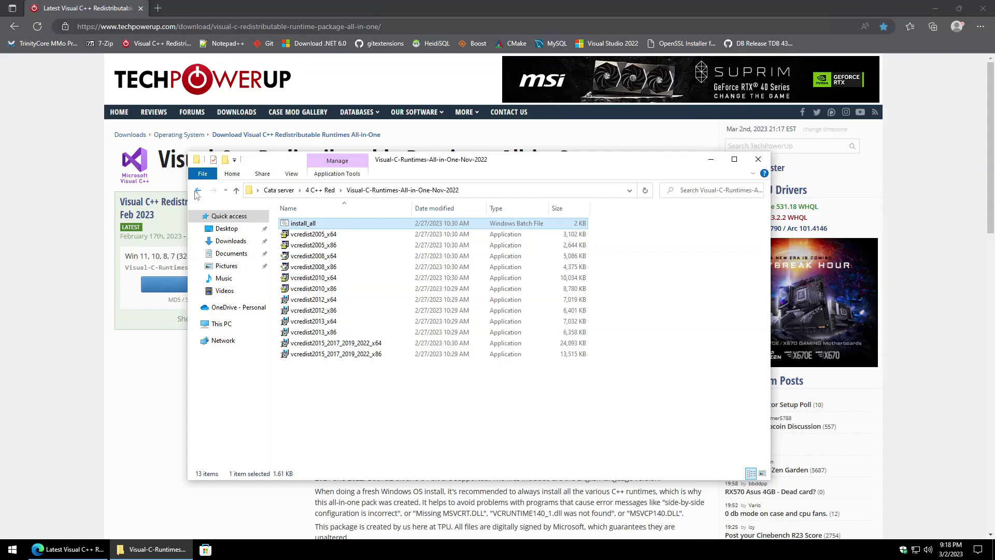
pyautogui.click(197, 191)
pyautogui.click(197, 192)
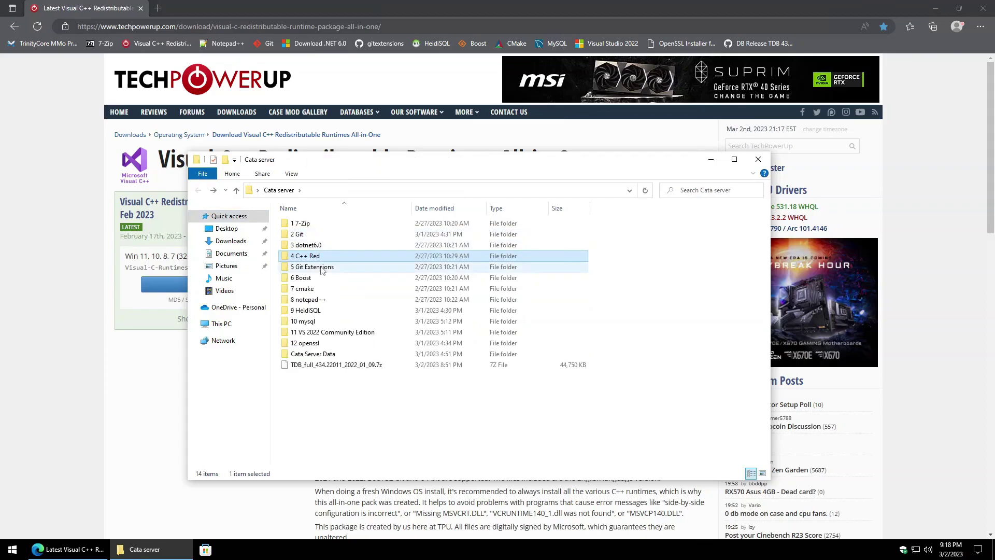
# Step: Open the 5 Git Extensions folder and view the Git Extensions v4.0.2 release page
pyautogui.doubleClick(322, 268)
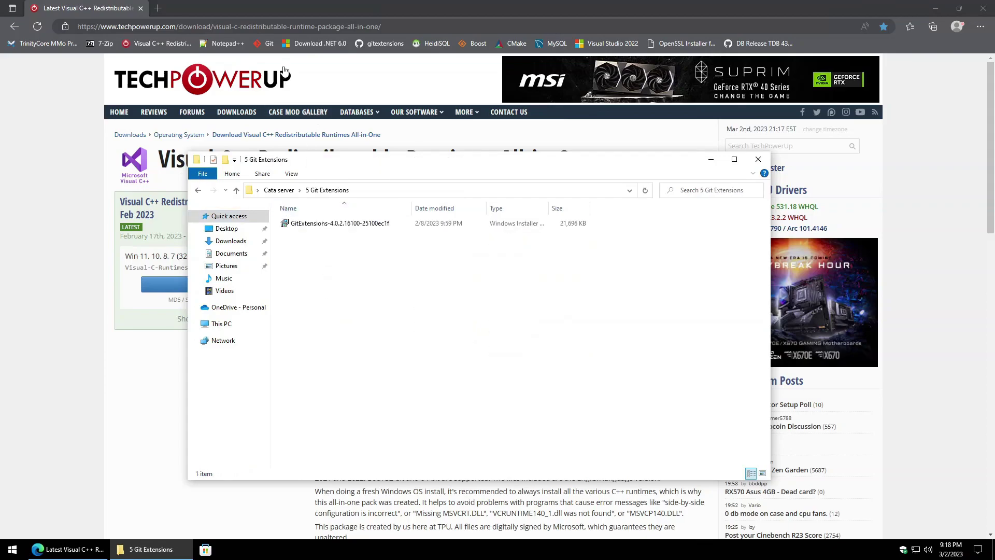
pyautogui.click(383, 43)
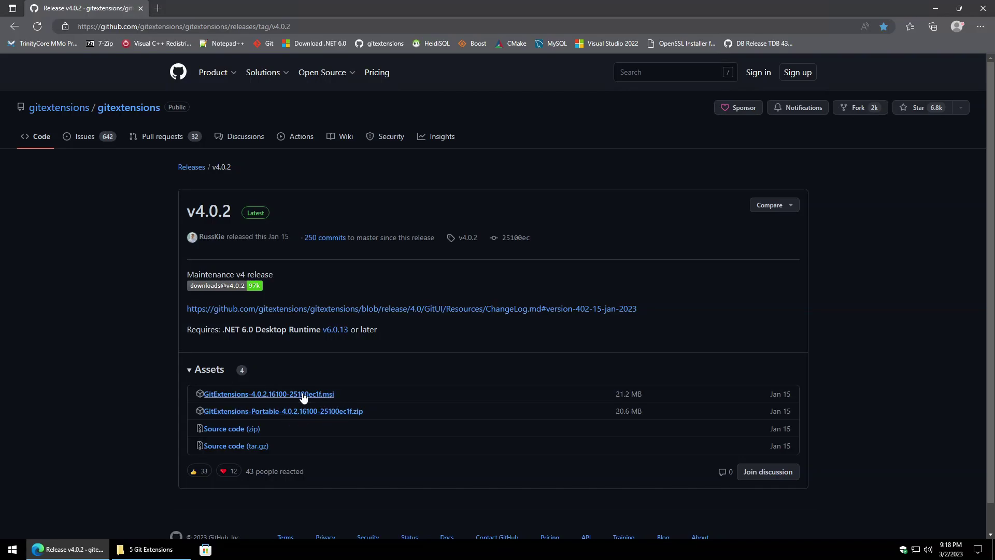
pyautogui.click(150, 549)
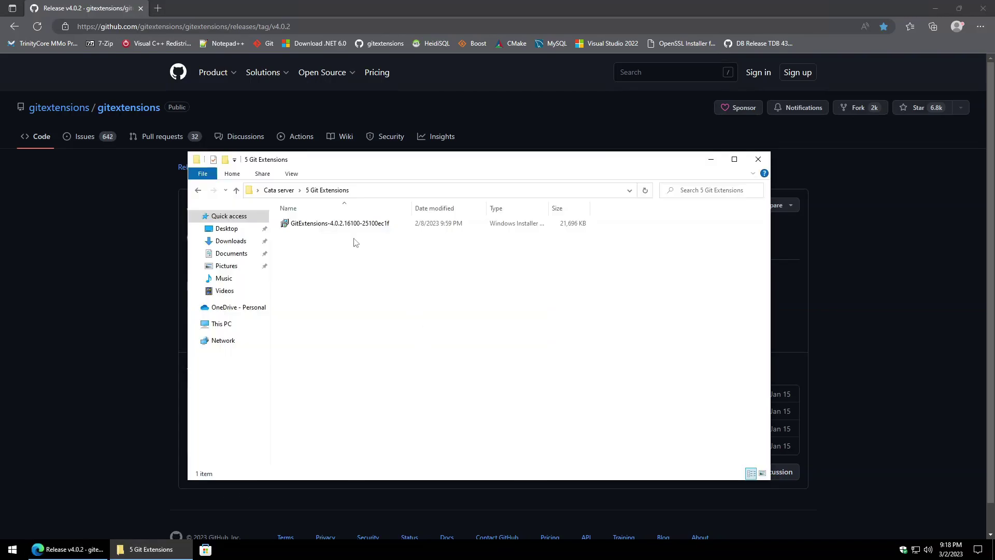
# Step: Install Git Extensions 4.0.2 for all users with default folder and telemetry disabled
pyautogui.doubleClick(340, 223)
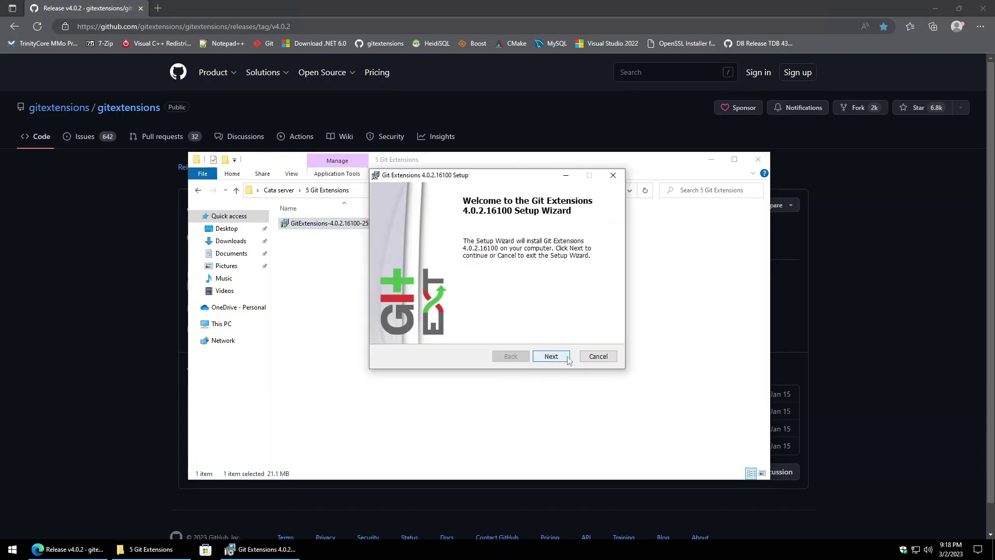
pyautogui.click(569, 360)
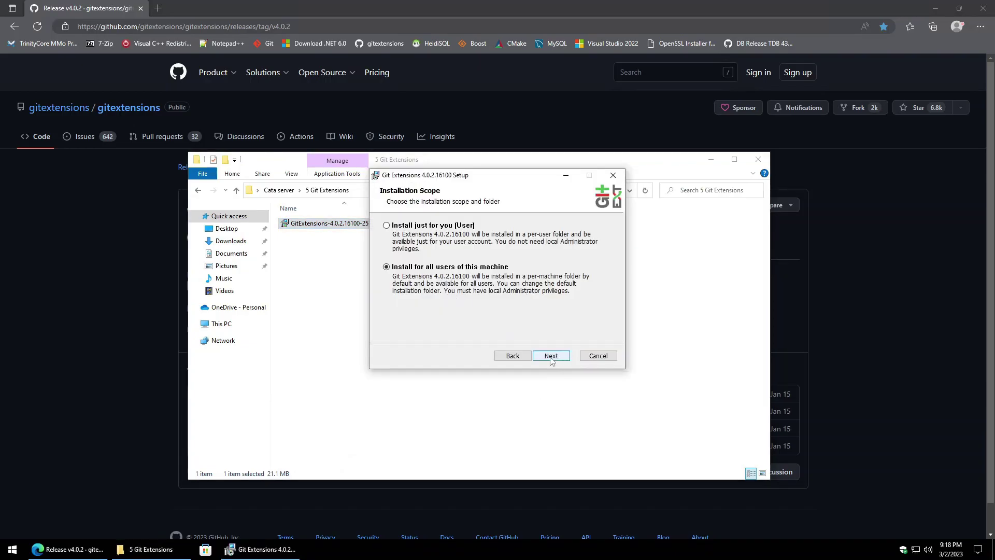
pyautogui.click(552, 358)
pyautogui.click(553, 358)
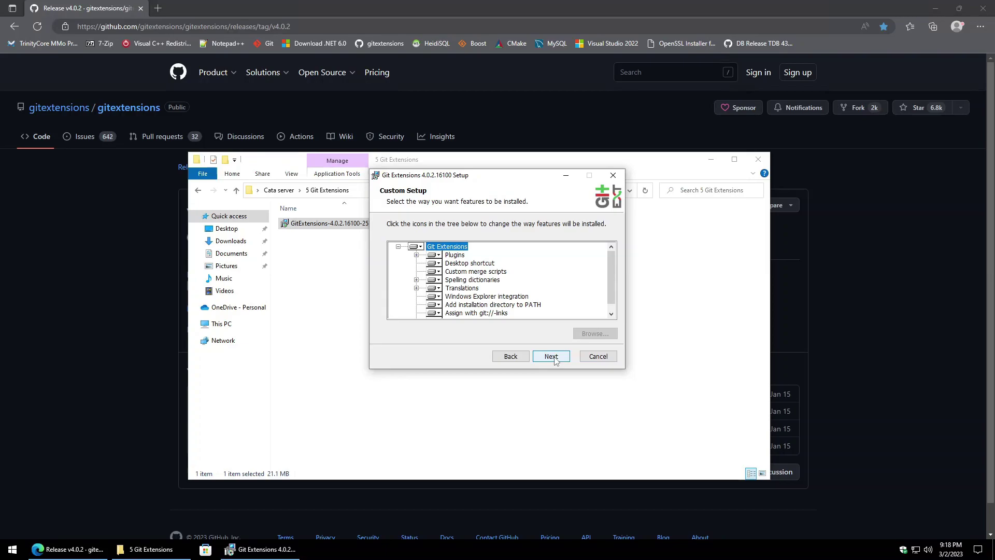
pyautogui.click(551, 357)
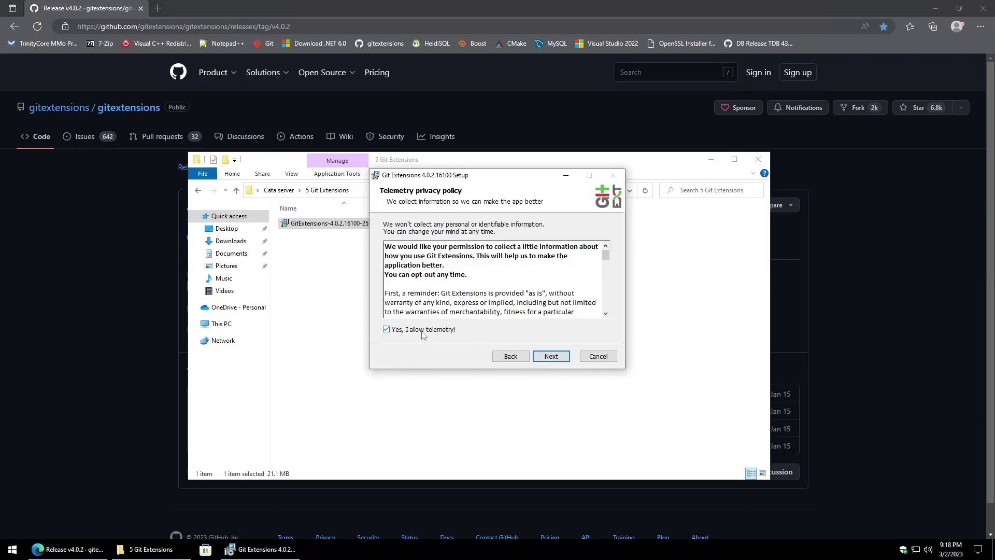
pyautogui.click(423, 330)
pyautogui.click(551, 356)
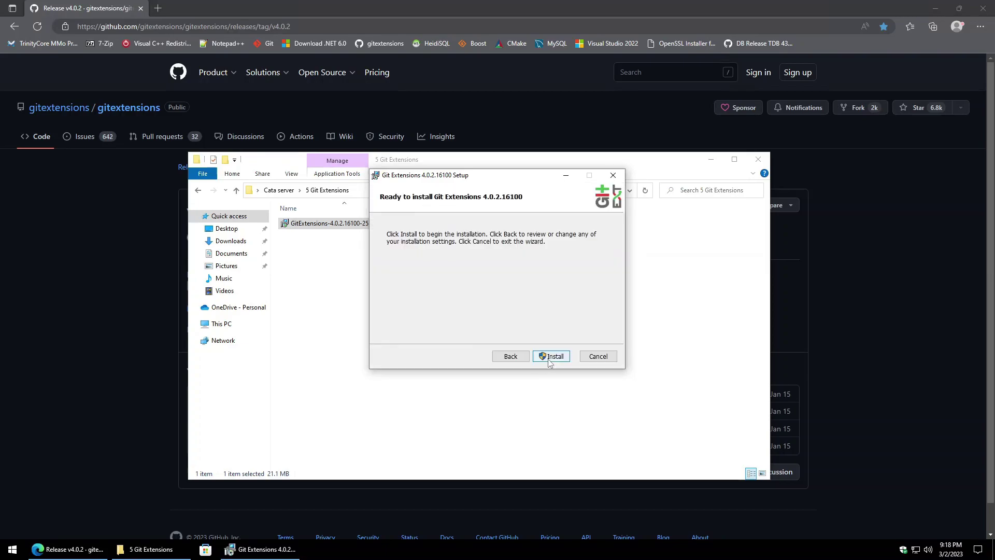
pyautogui.click(548, 356)
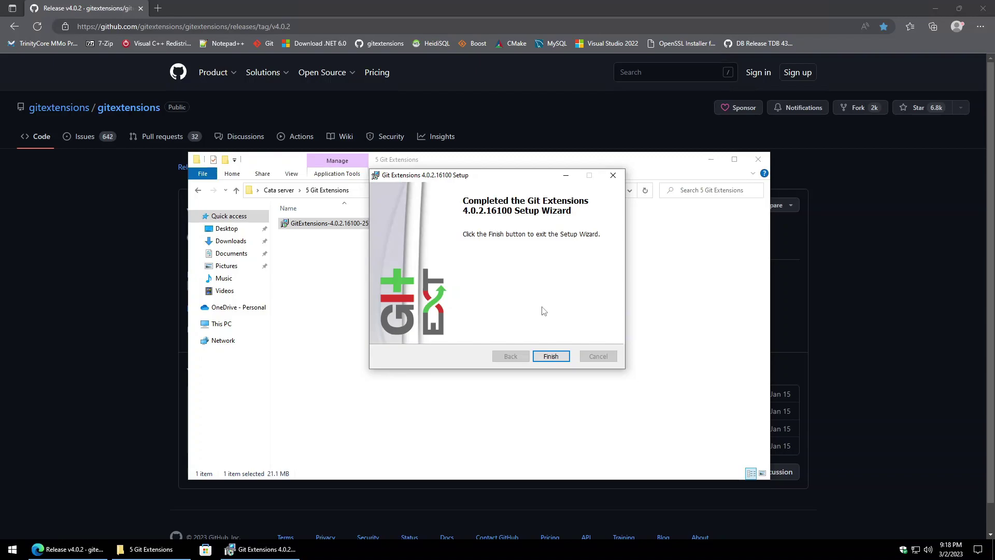
pyautogui.click(552, 356)
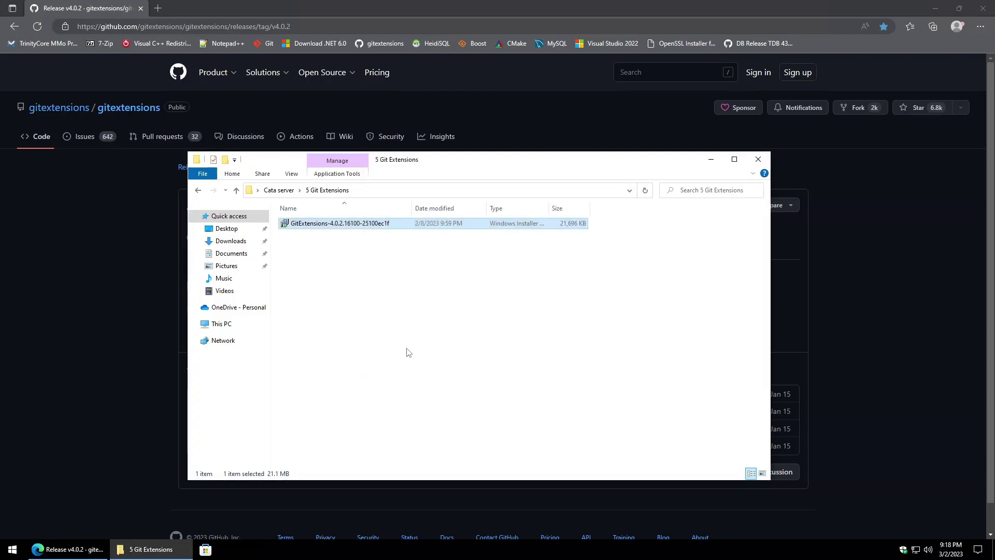
pyautogui.click(198, 191)
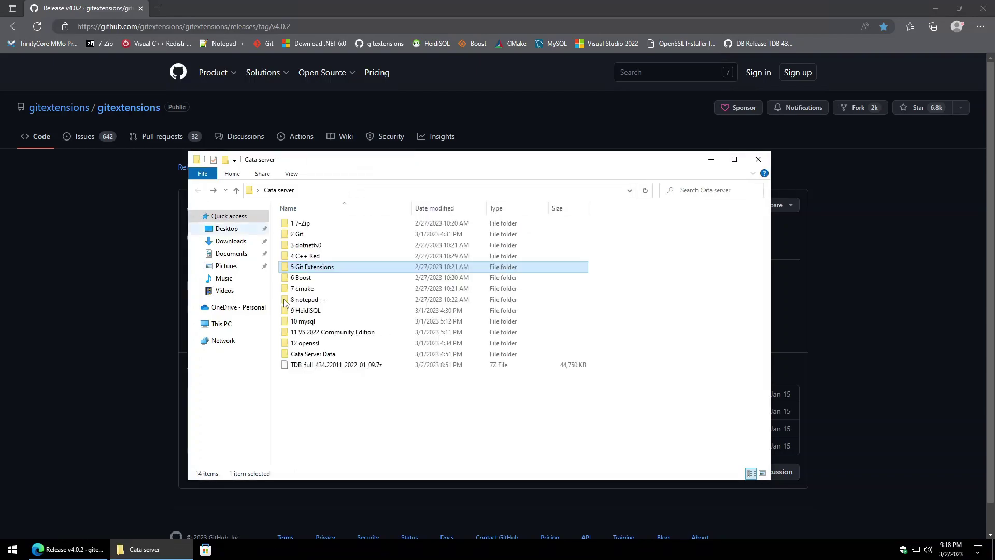
# Step: Open the 6 Boost folder and view the Boost binaries download page
pyautogui.doubleClick(311, 280)
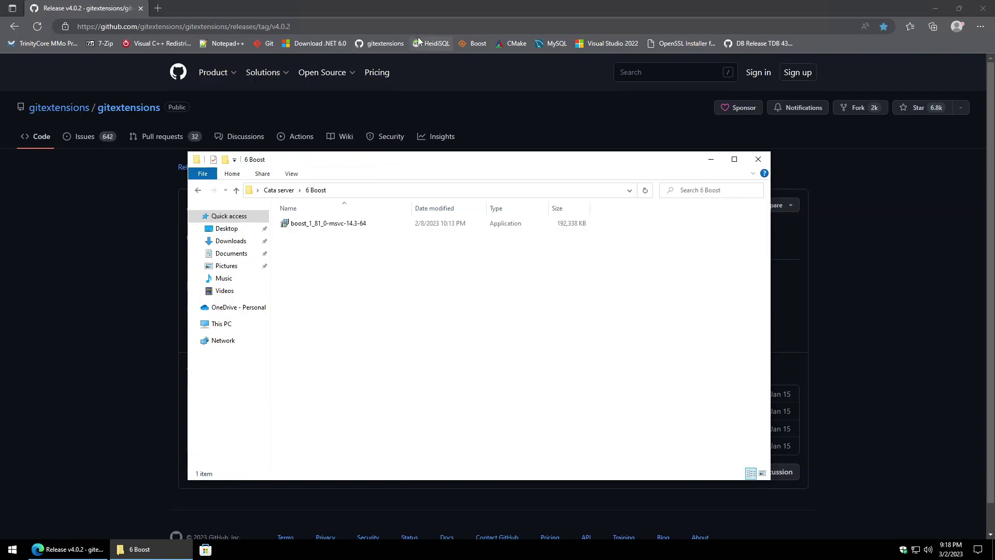
pyautogui.click(475, 48)
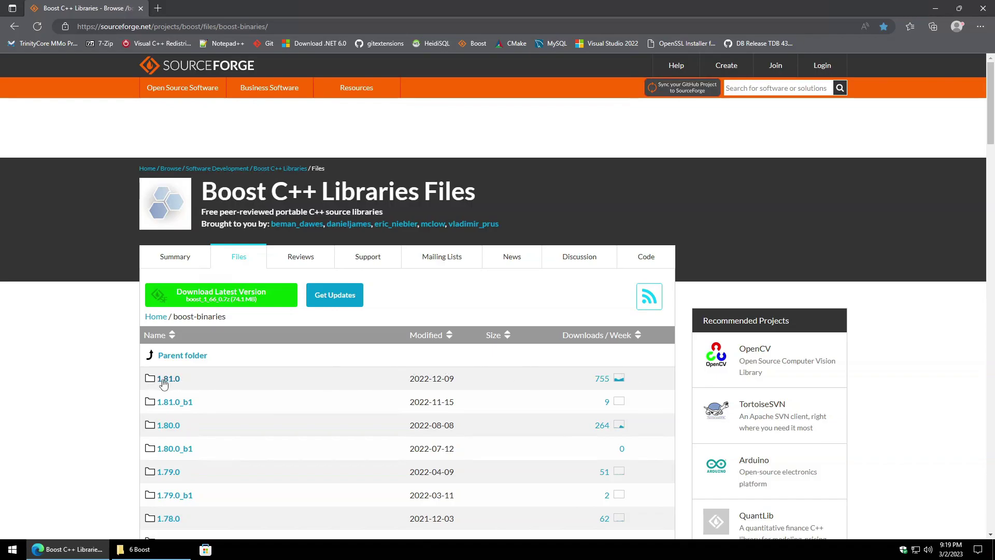
pyautogui.click(136, 549)
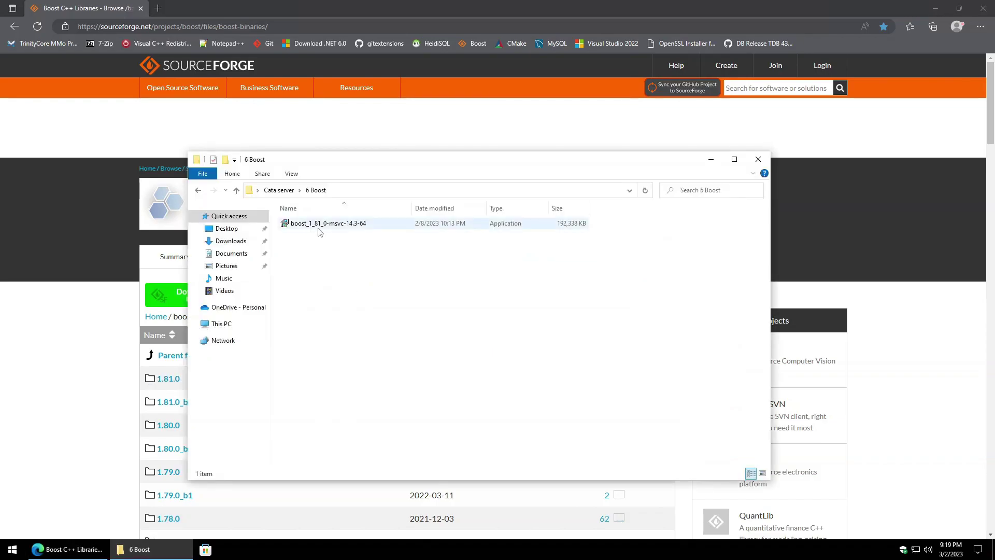
# Step: Install boost_1_81_0-msvc-14.3-64 to C:\local\boost_1_81_0 and go back to Cata server
pyautogui.doubleClick(318, 225)
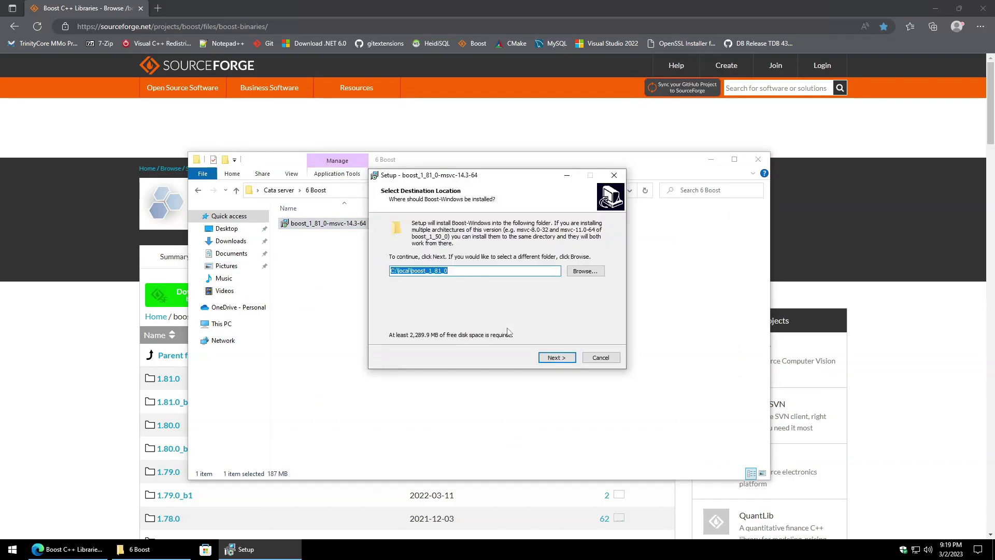
pyautogui.click(563, 363)
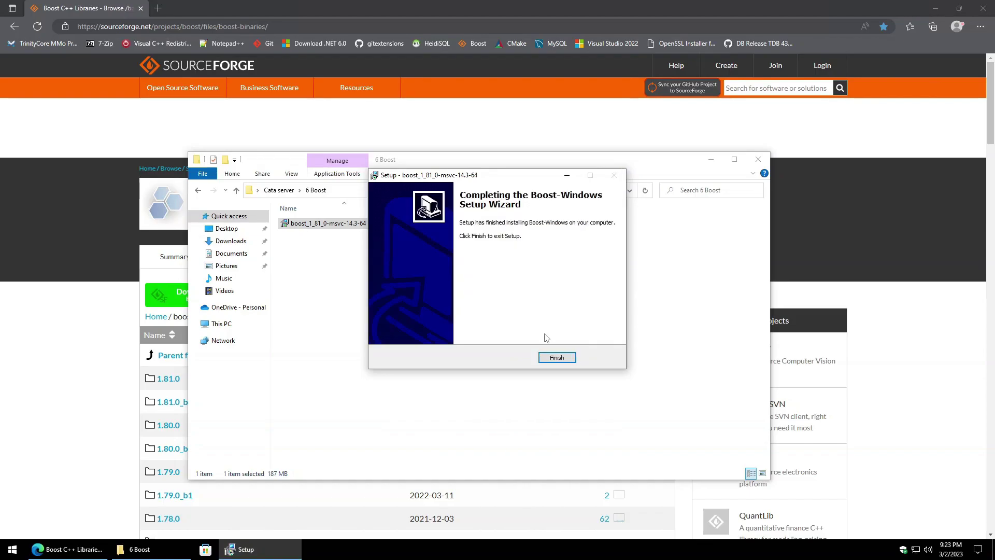
pyautogui.click(550, 361)
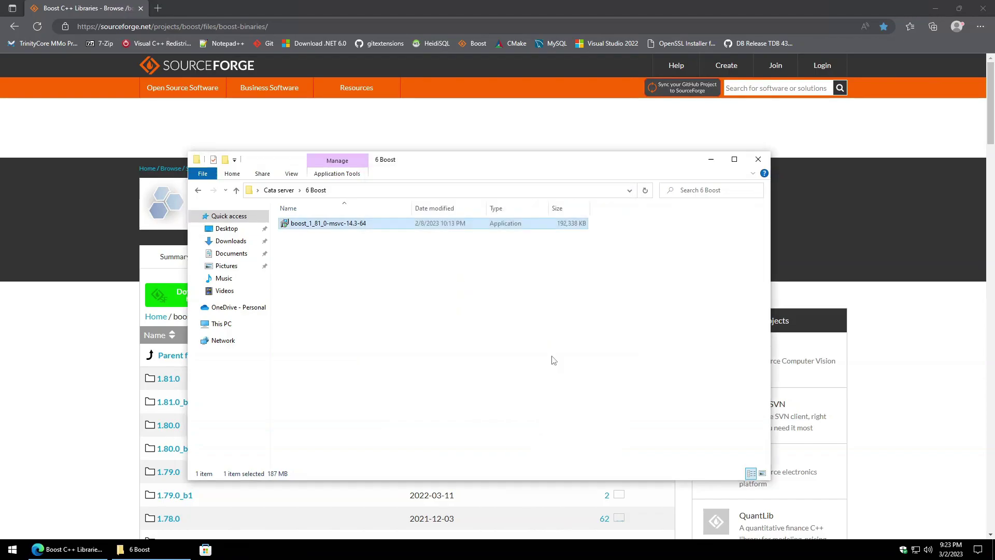
pyautogui.click(480, 357)
pyautogui.hotkey('alt', 'Left')
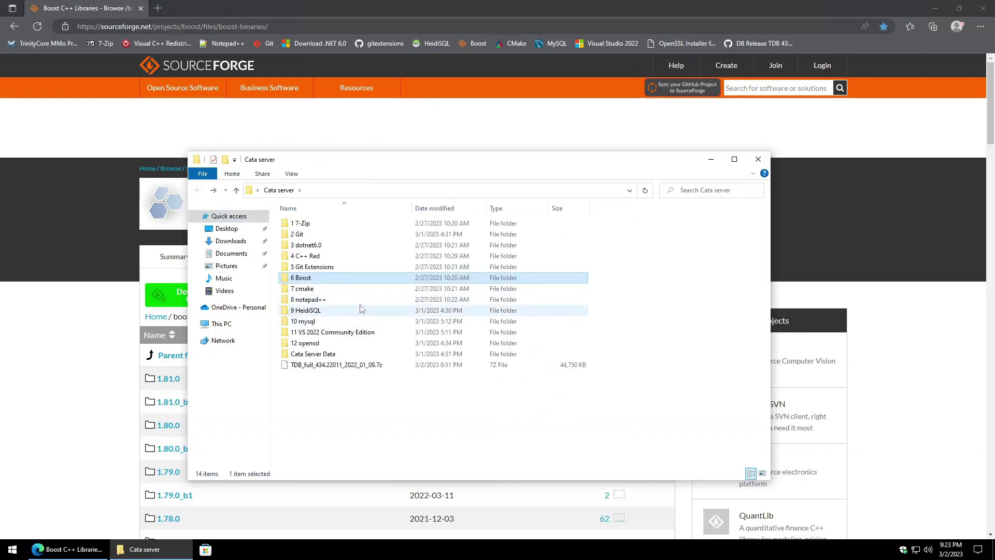
# Step: Open the 7 cmake folder and find the 3.25.2 Windows x64 Installer on the CMake download page
pyautogui.doubleClick(355, 291)
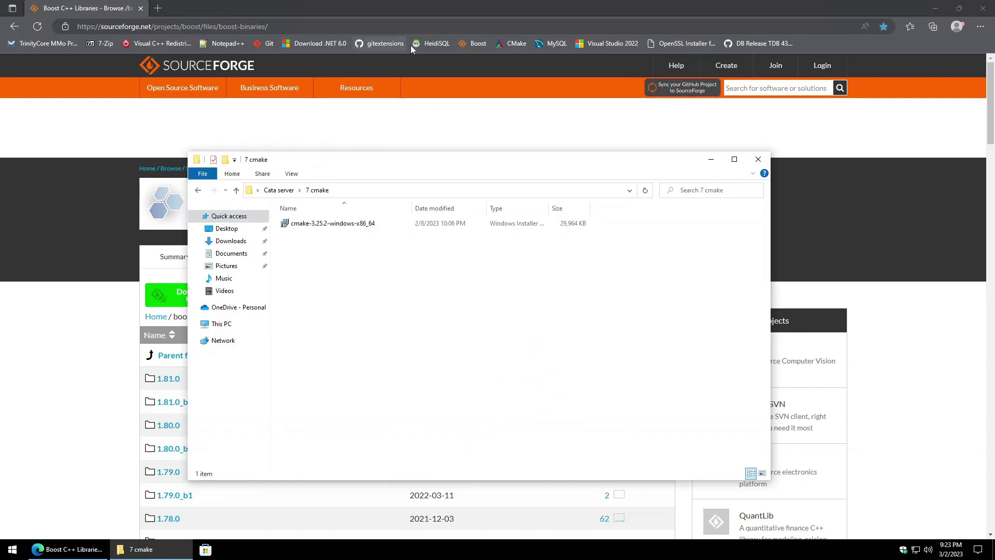
pyautogui.click(514, 44)
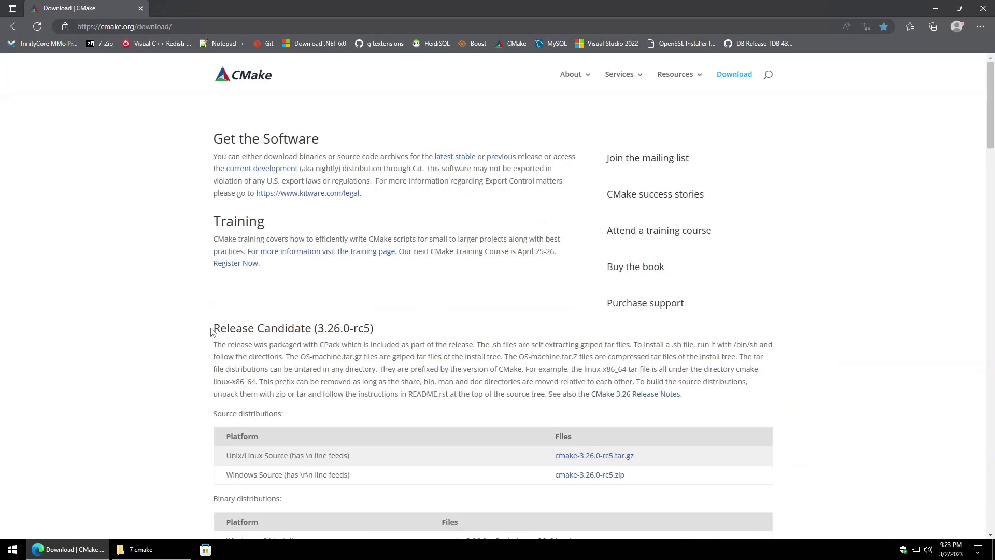
pyautogui.moveTo(212, 332); pyautogui.dragTo(384, 332)
pyautogui.click(176, 320)
pyautogui.scroll(-2, 192, 342)
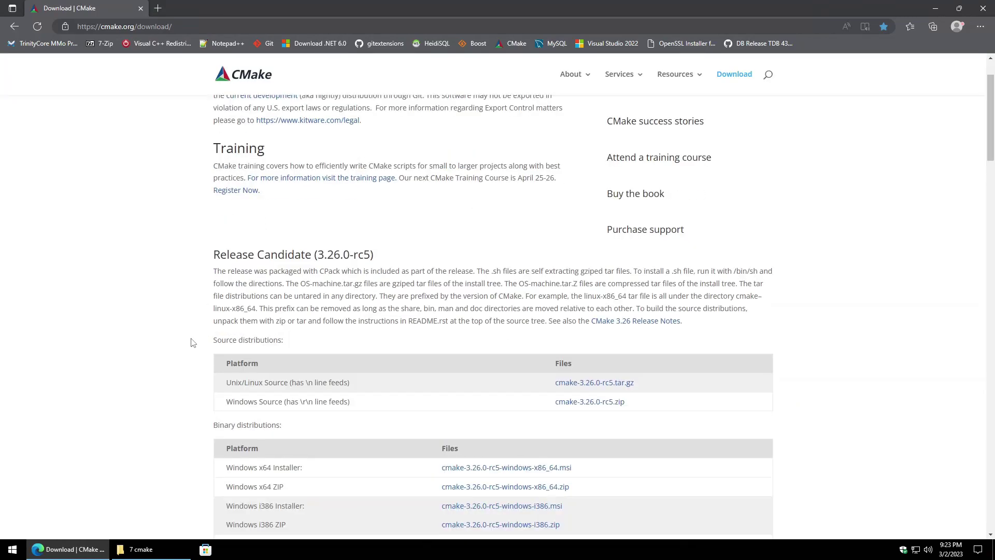
pyautogui.scroll(-10, 192, 343)
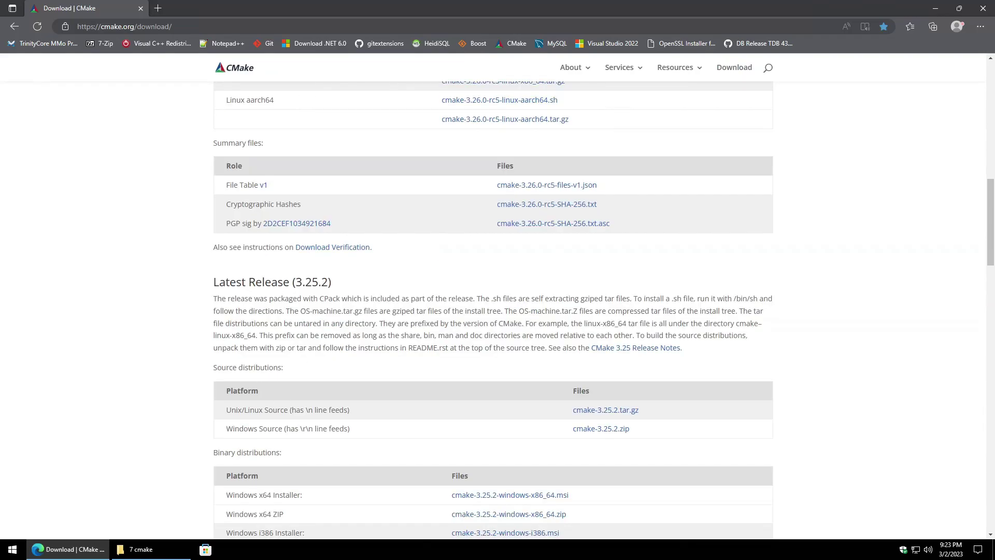
pyautogui.moveTo(213, 281); pyautogui.dragTo(331, 281)
pyautogui.click(180, 367)
pyautogui.scroll(-3, 155, 384)
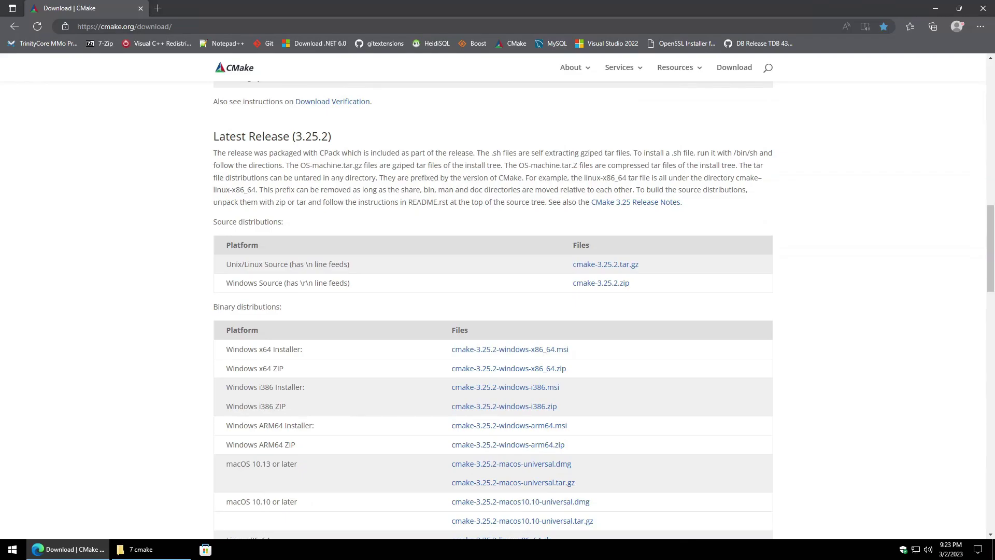
pyautogui.moveTo(226, 350); pyautogui.dragTo(305, 353)
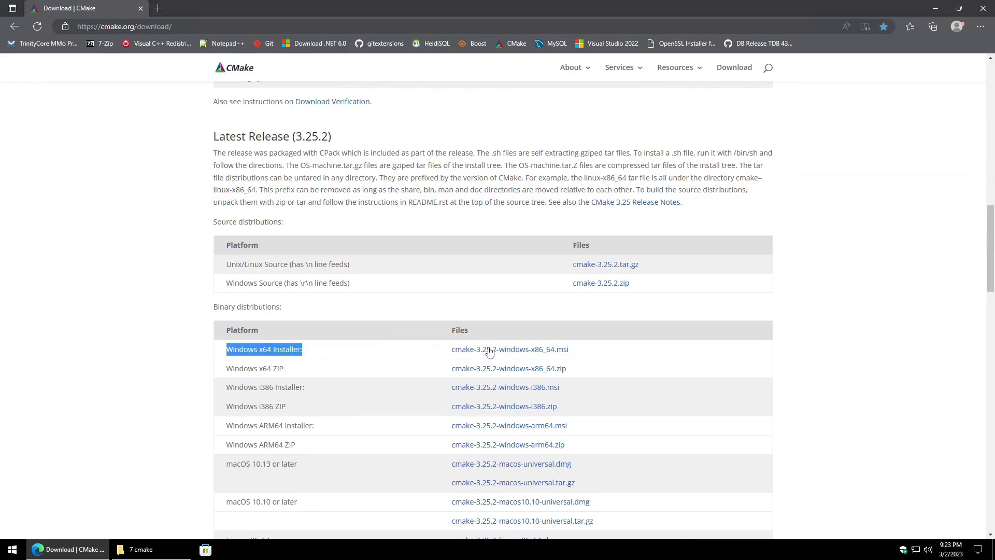
# Step: Install CMake 3.25.2 with default PATH, shortcut and destination options, then return to Cata server
pyautogui.click(141, 549)
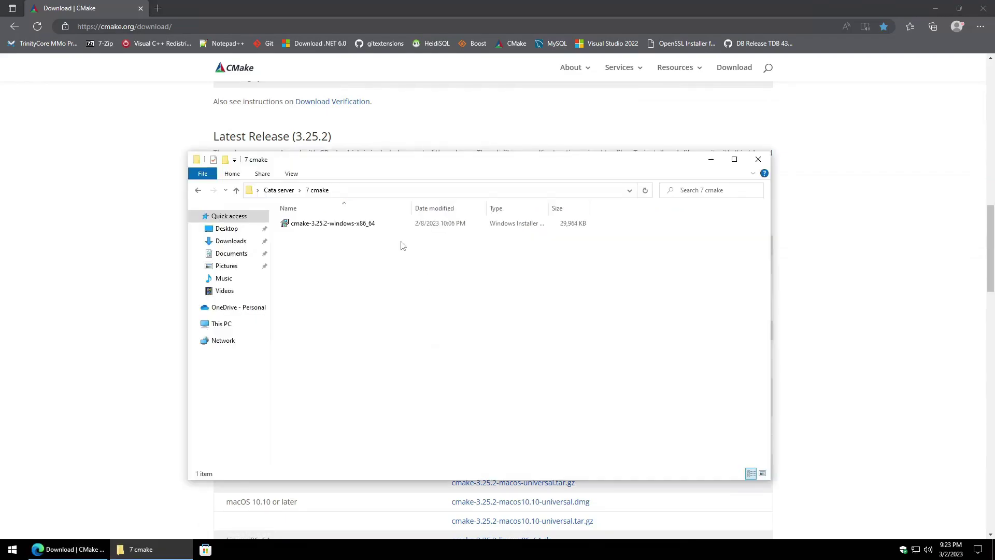
pyautogui.doubleClick(374, 224)
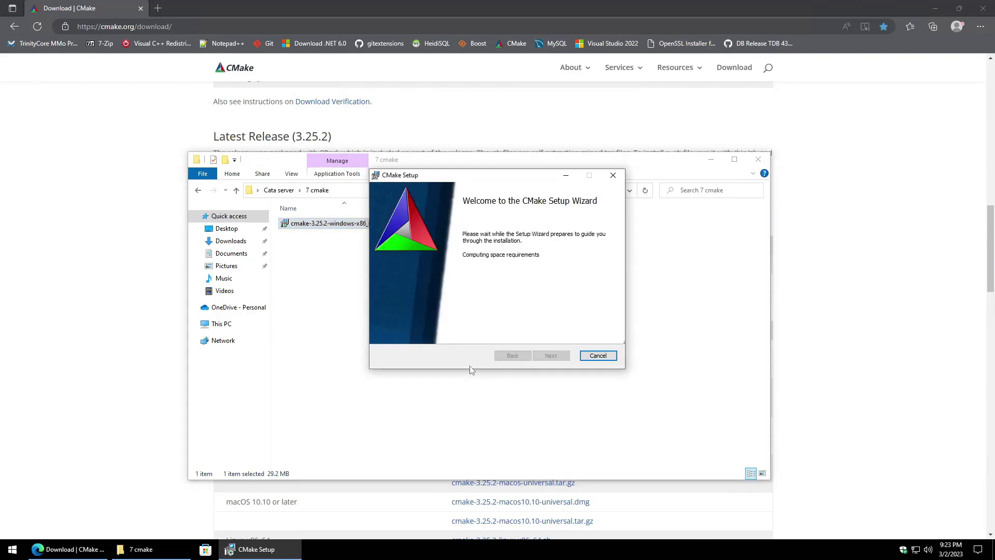
pyautogui.click(543, 358)
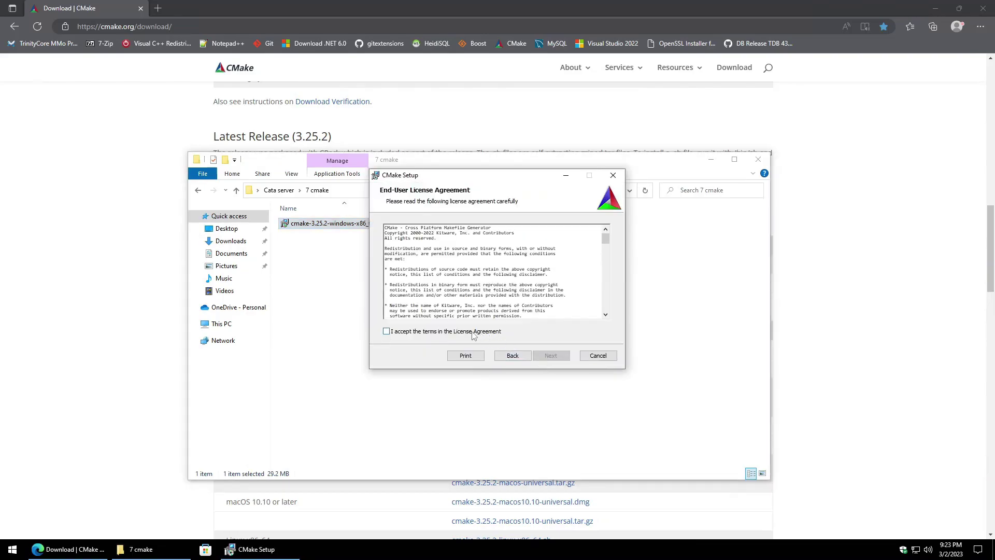
pyautogui.click(469, 332)
pyautogui.click(554, 357)
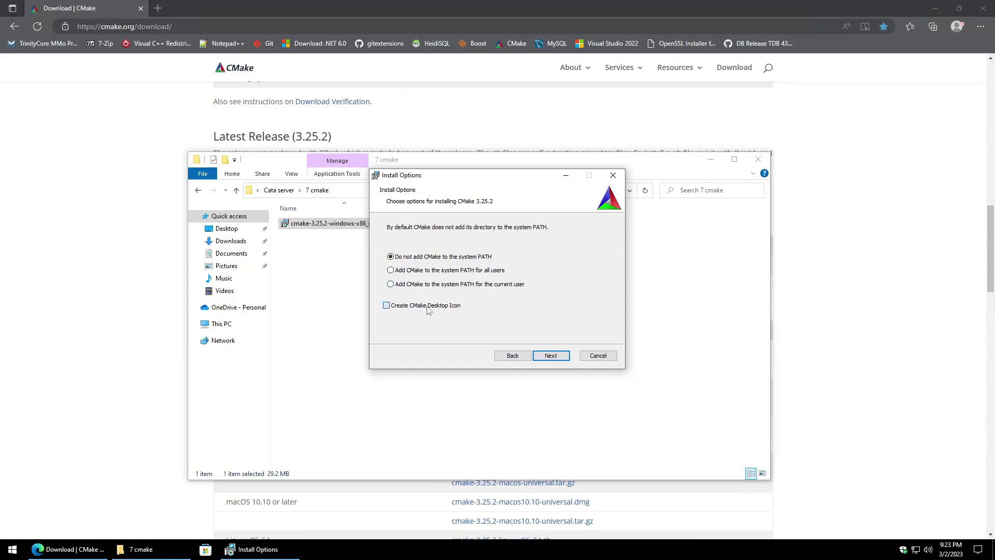
pyautogui.click(556, 358)
pyautogui.click(551, 355)
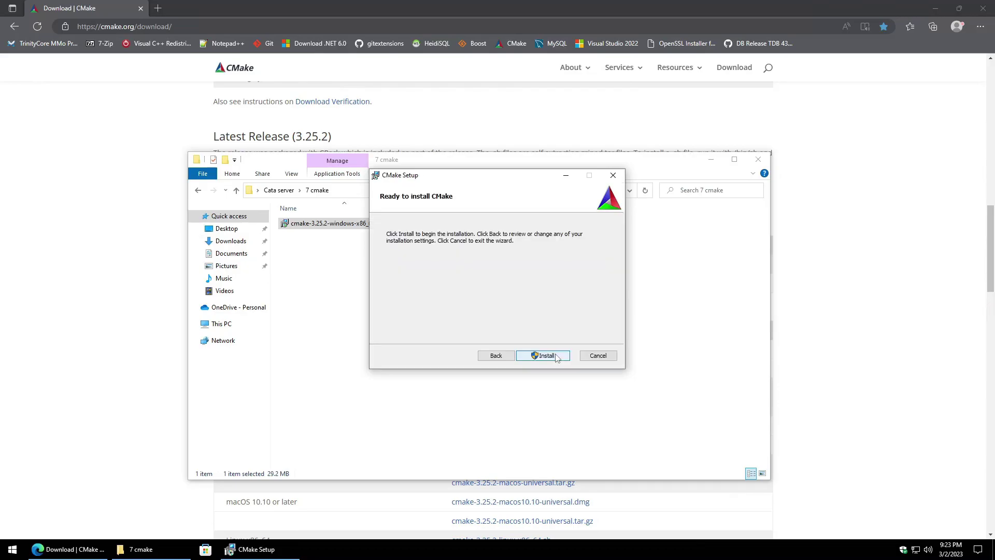
pyautogui.click(555, 356)
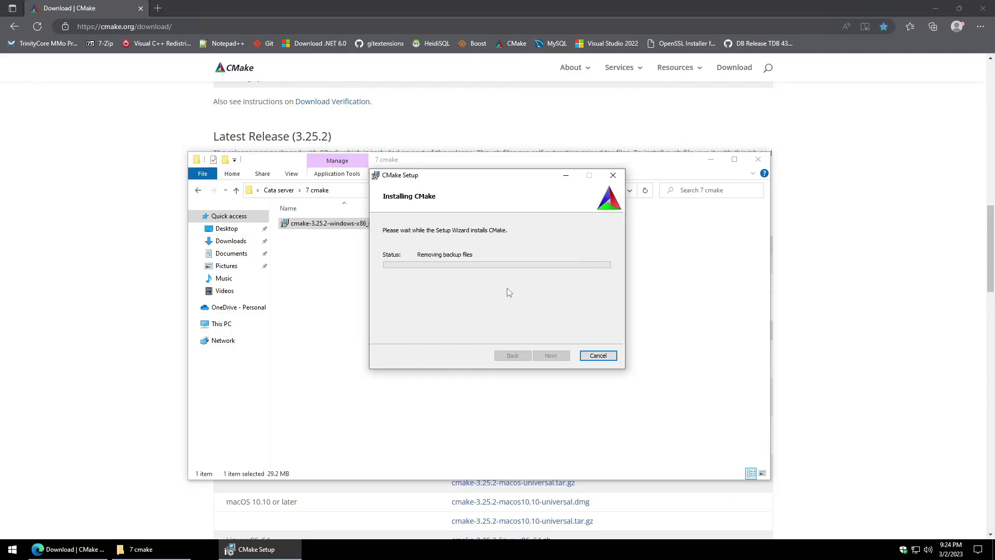
pyautogui.click(551, 356)
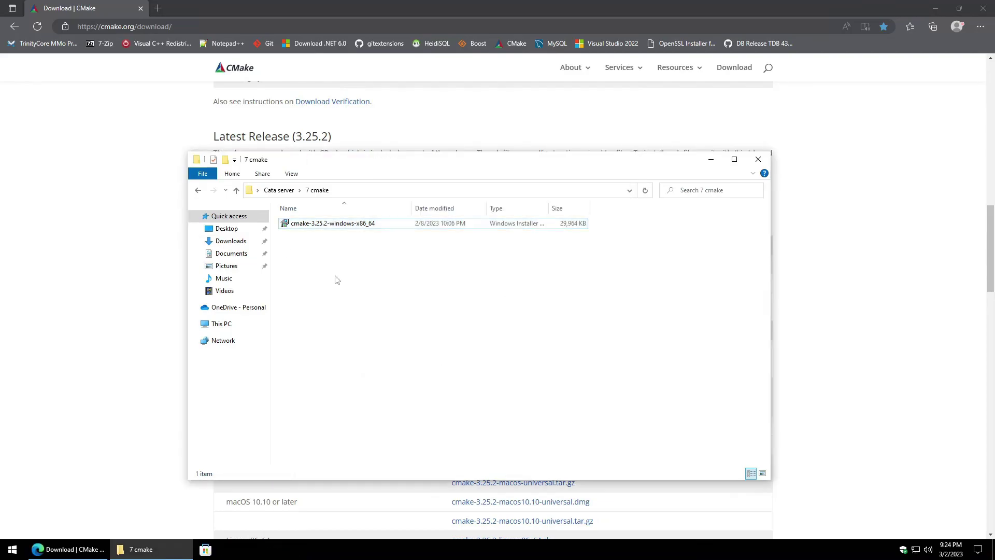
pyautogui.click(197, 190)
# Step: Check the Notepad++ downloads page and open the 8 notepad++ folder
pyautogui.click(318, 301)
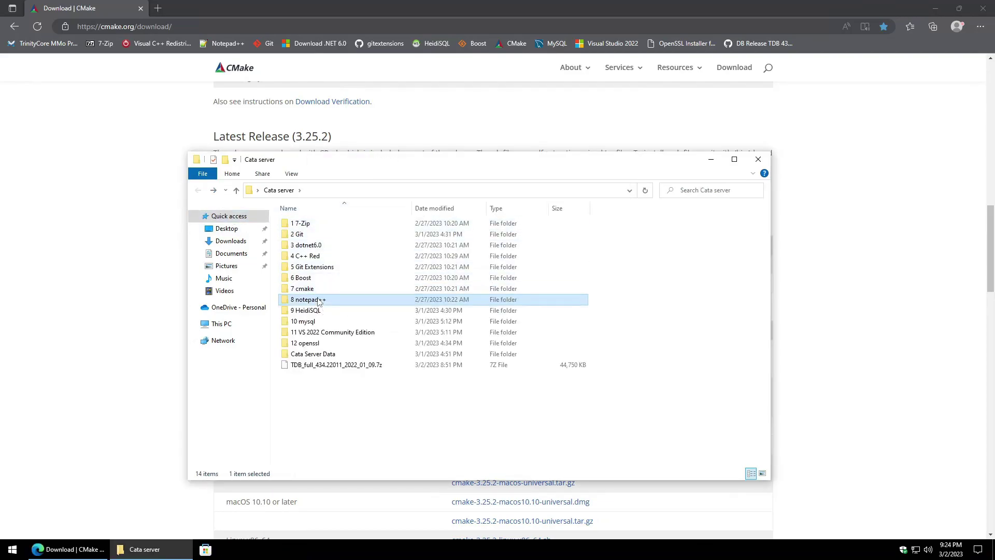
pyautogui.click(223, 43)
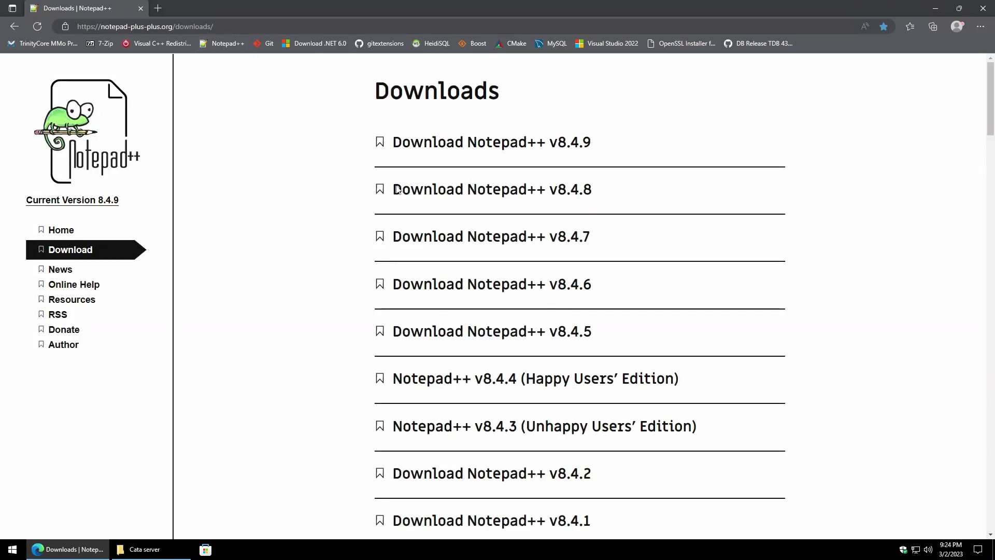
pyautogui.click(146, 549)
pyautogui.doubleClick(311, 300)
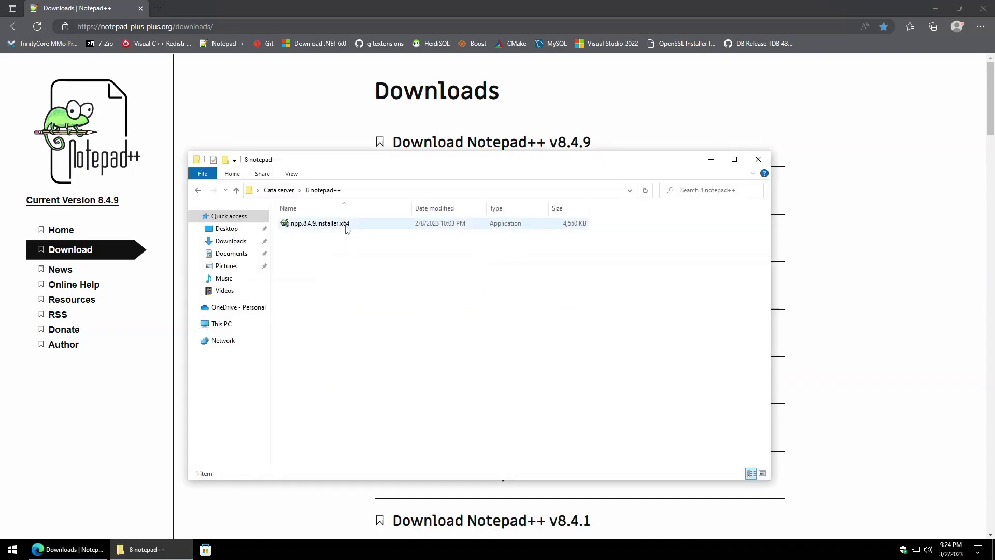
# Step: Install Notepad++ 8.4.9 in English with default location and components, then launch it
pyautogui.doubleClick(345, 226)
pyautogui.click(437, 350)
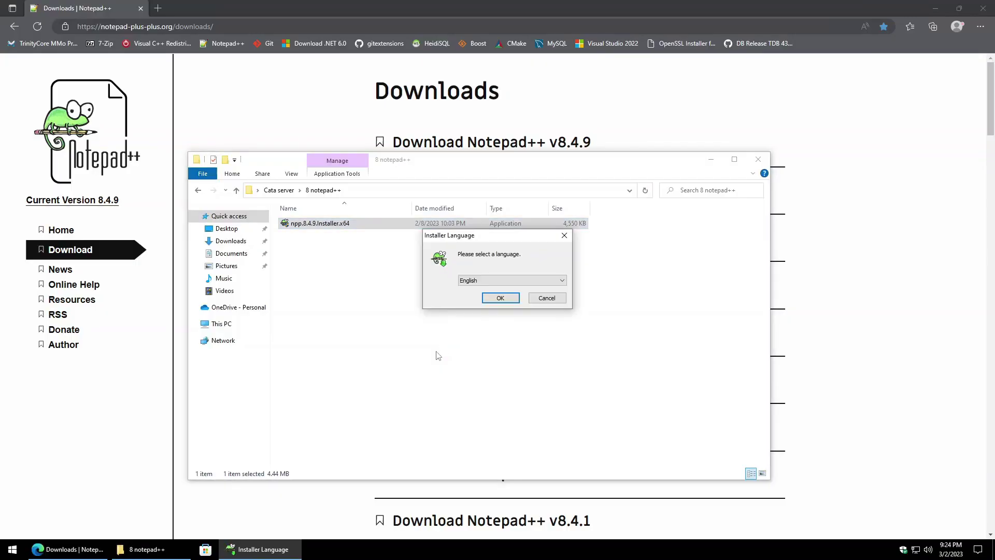
pyautogui.click(498, 300)
pyautogui.click(554, 358)
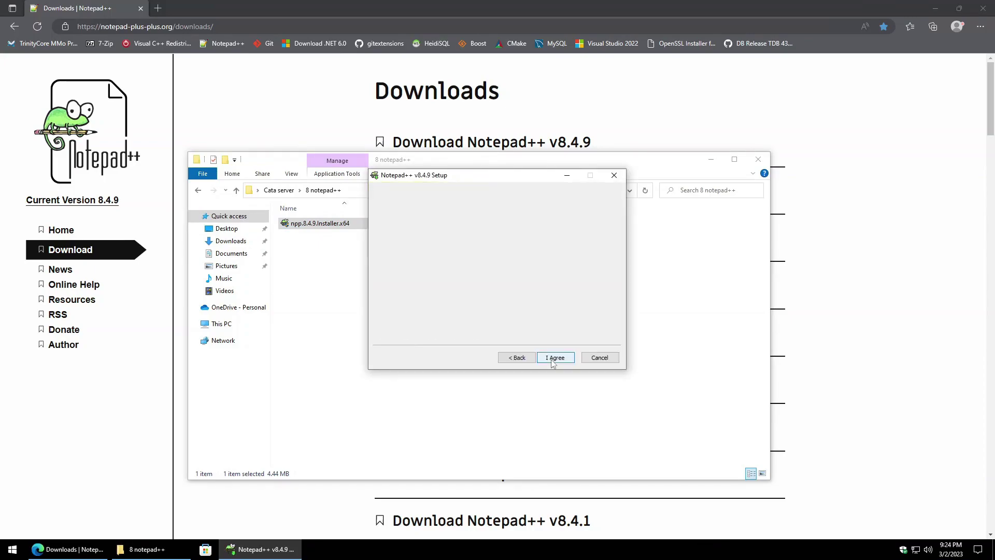
pyautogui.click(554, 357)
pyautogui.click(553, 358)
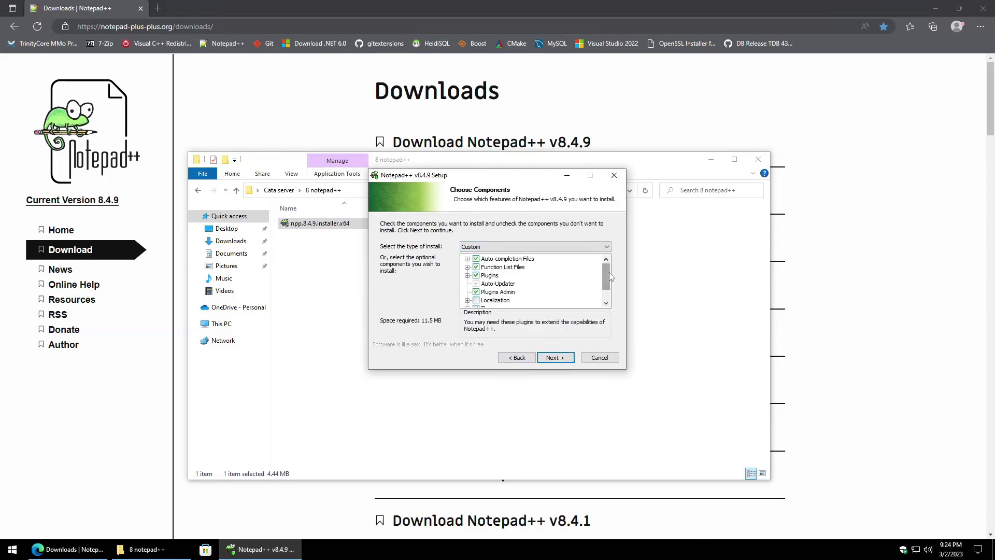
pyautogui.scroll(-1, 608, 272)
pyautogui.click(563, 362)
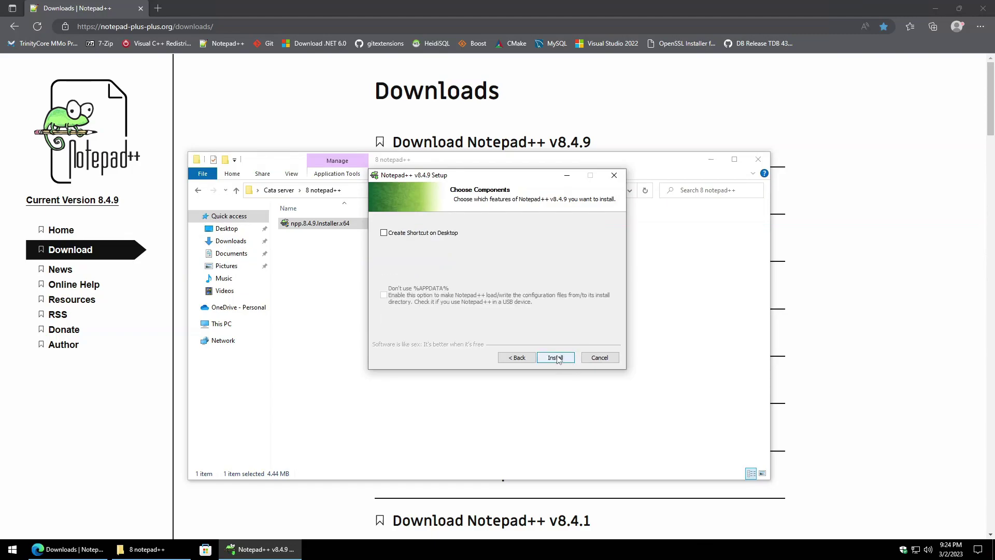
pyautogui.click(556, 357)
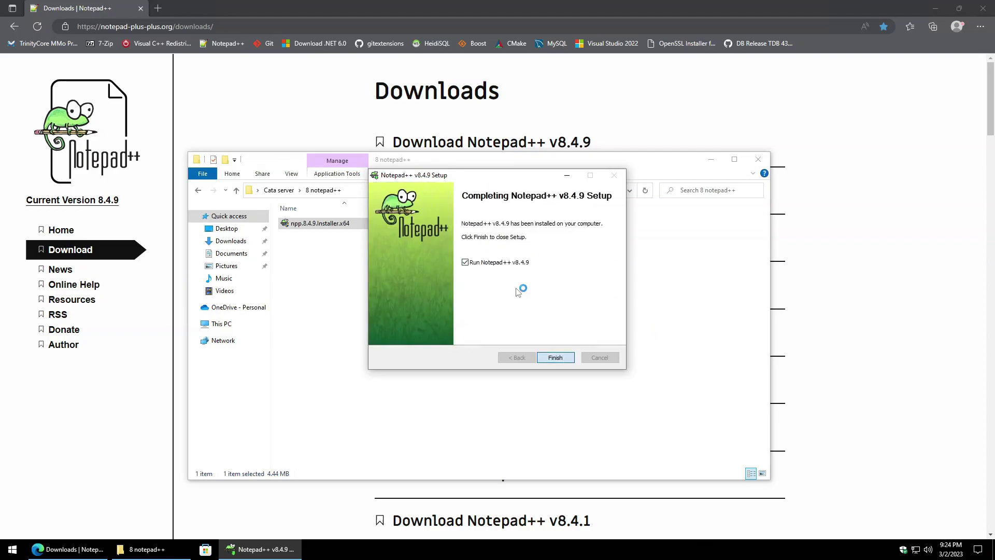
pyautogui.press('Return')
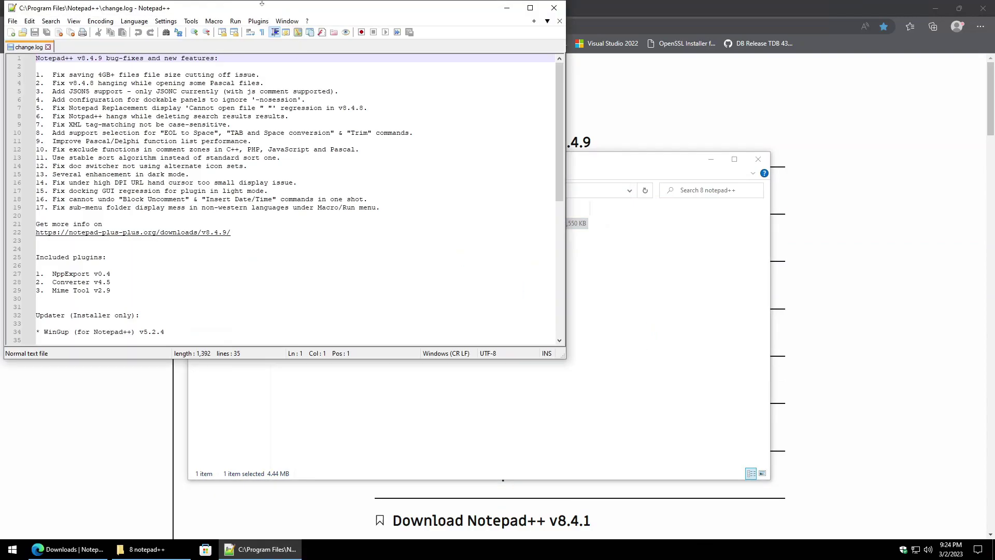
# Step: Turn on Dark mode in the Notepad++ Preferences
pyautogui.click(159, 24)
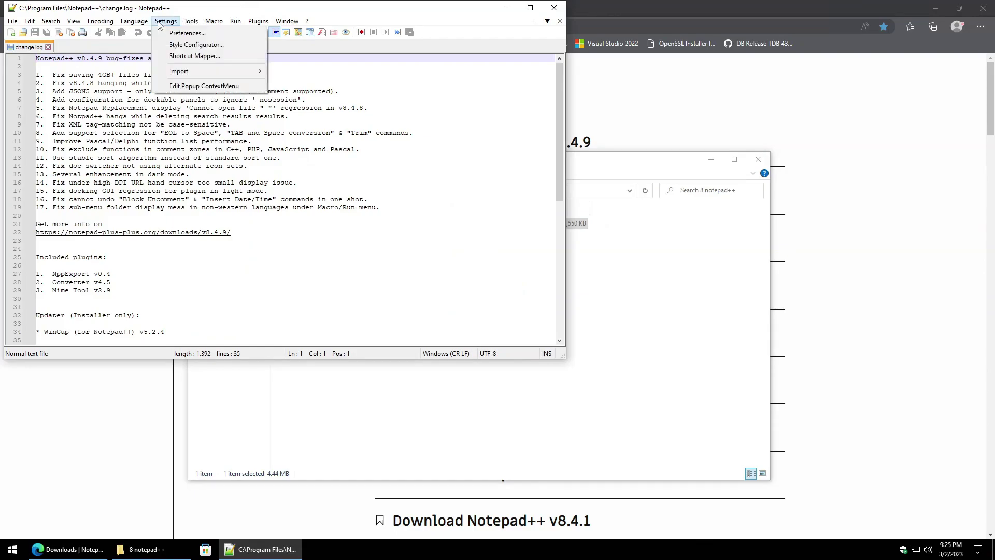
pyautogui.click(169, 33)
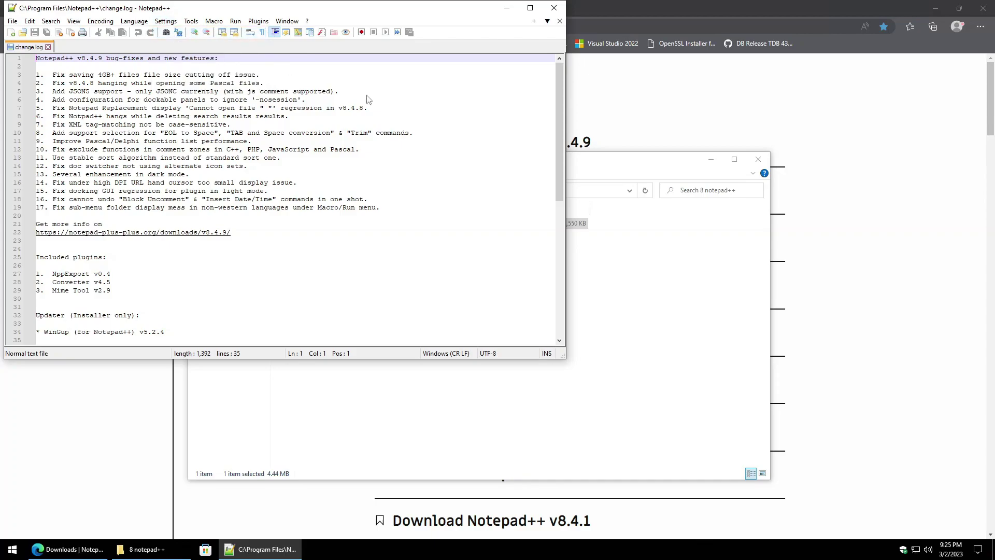
pyautogui.click(86, 127)
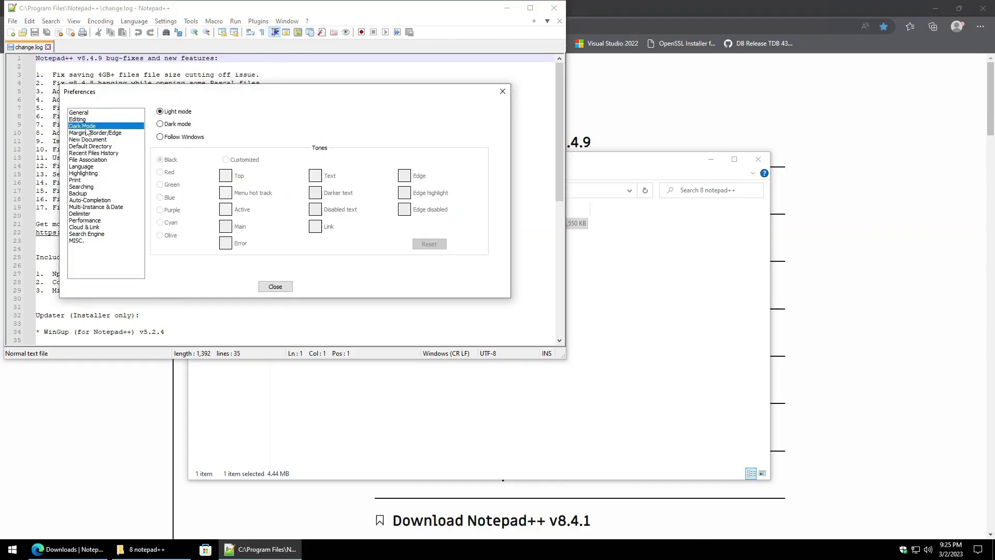
pyautogui.click(161, 124)
pyautogui.click(275, 287)
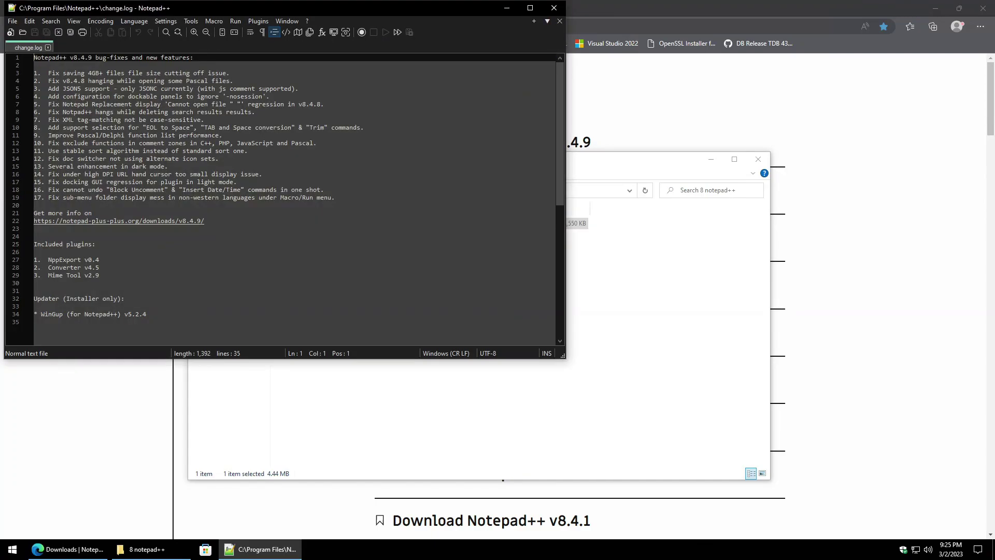
# Step: Close the change.log tab and exit Notepad++
pyautogui.click(48, 47)
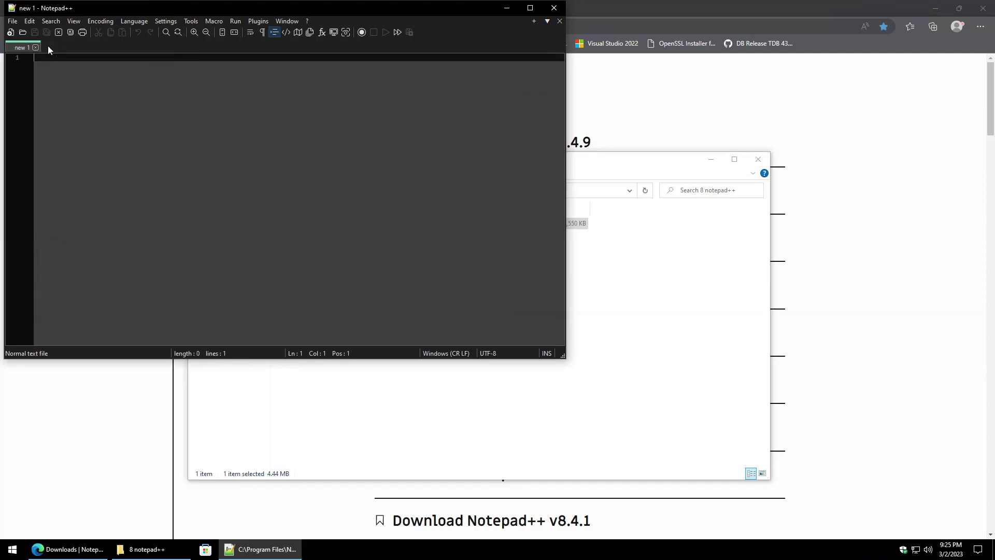
pyautogui.click(12, 21)
pyautogui.click(53, 312)
# Step: Go back to the Cata server folder and open 9 HeidiSQL
pyautogui.click(471, 338)
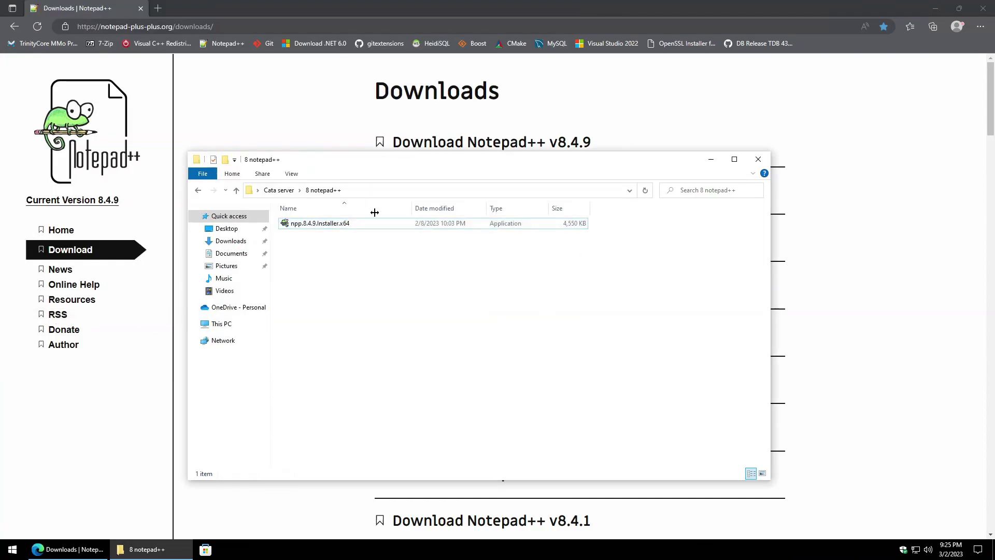
pyautogui.click(199, 191)
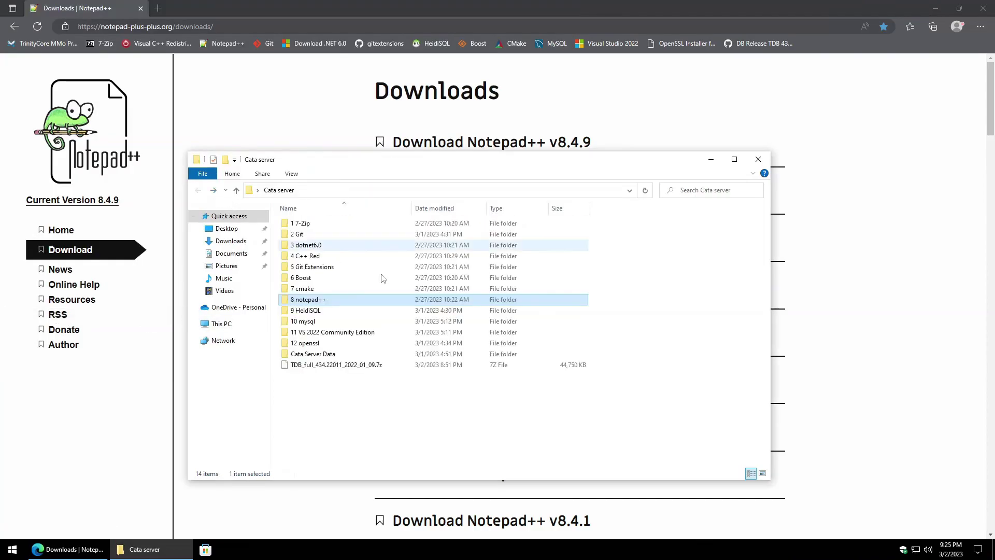
pyautogui.doubleClick(334, 314)
# Step: View the HeidiSQL download page, then select the HeidiSQL_12.4.0.6659_Setup file
pyautogui.click(422, 42)
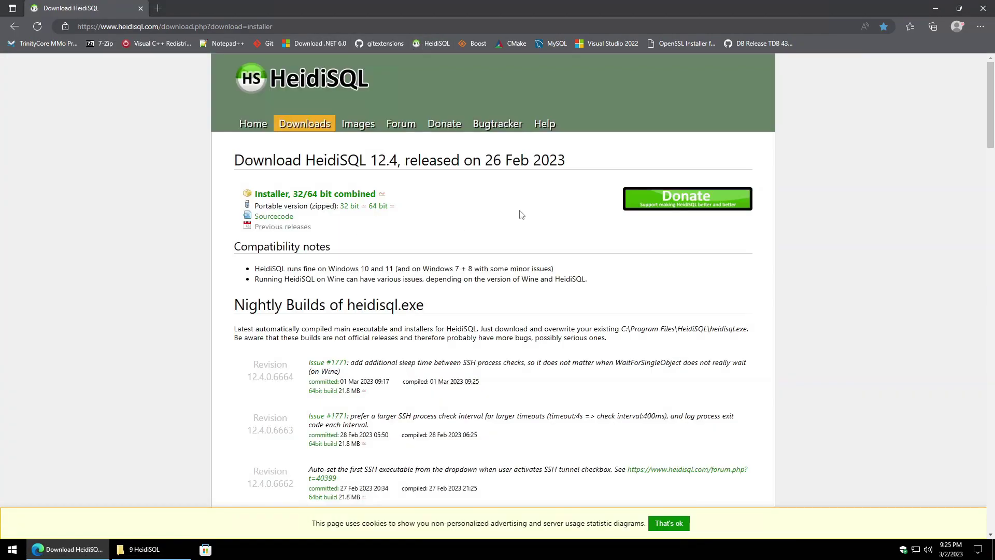
pyautogui.moveTo(302, 127)
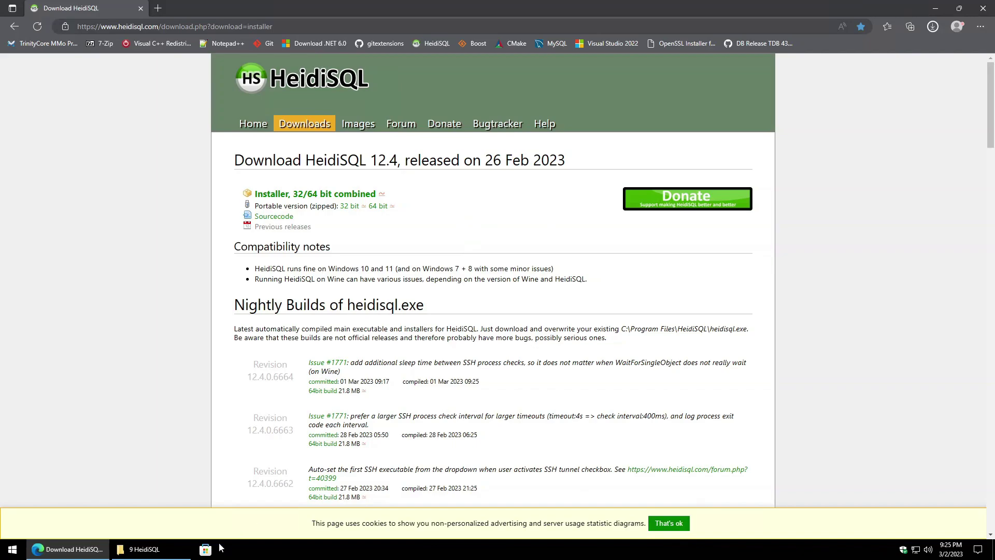
pyautogui.click(145, 549)
pyautogui.click(342, 225)
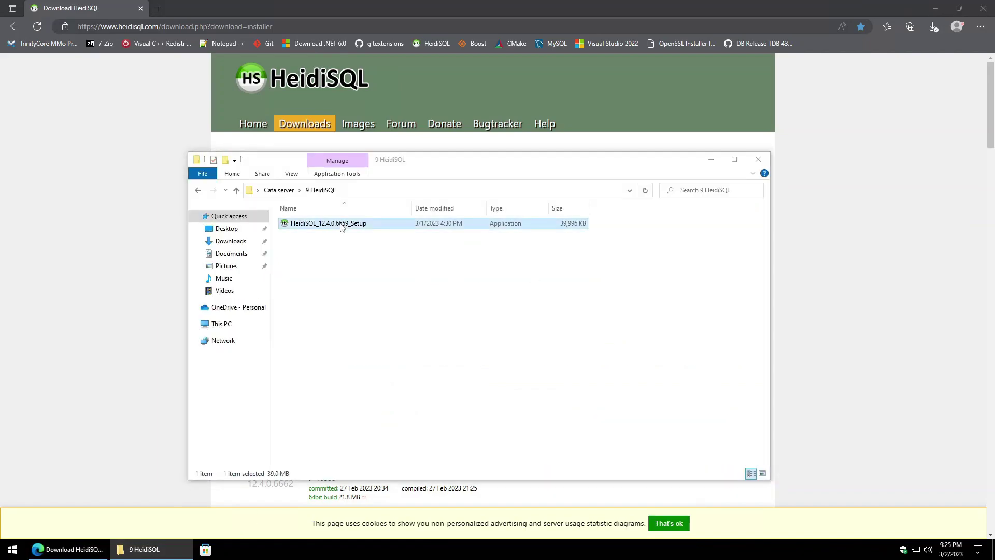
# Step: Install HeidiSQL 12.4.0.6659 for all users with default folders and tasks, with Launch HeidiSQL unchecked
pyautogui.doubleClick(341, 226)
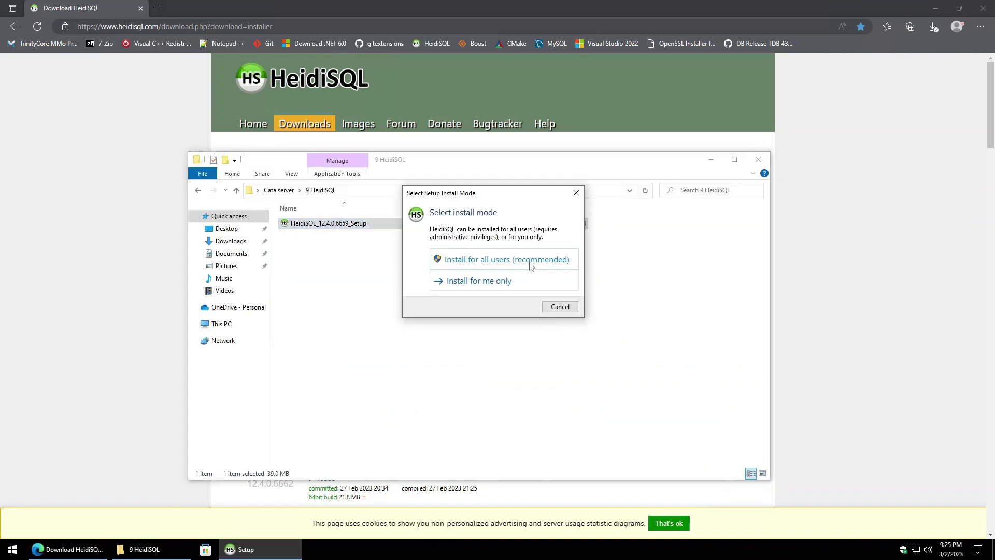
pyautogui.click(531, 266)
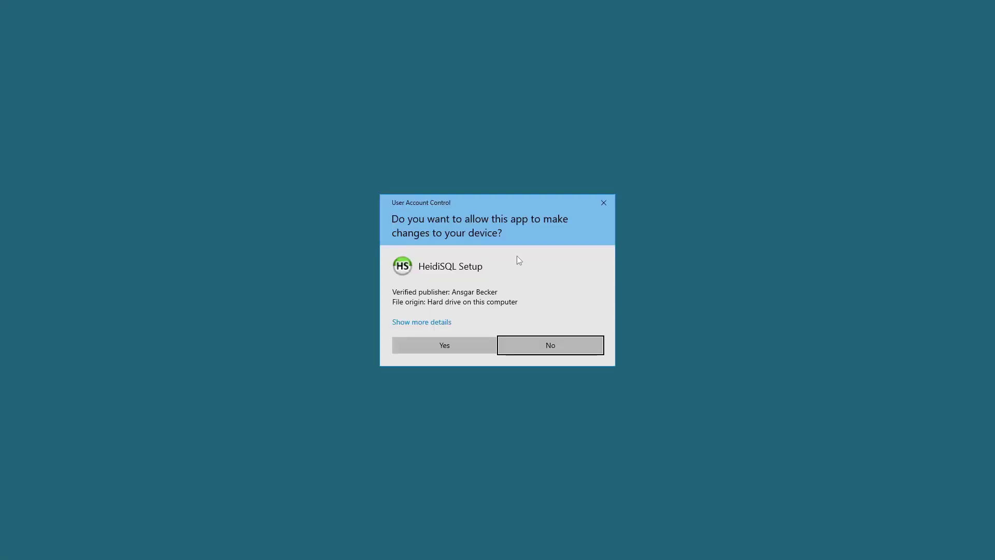
pyautogui.click(470, 343)
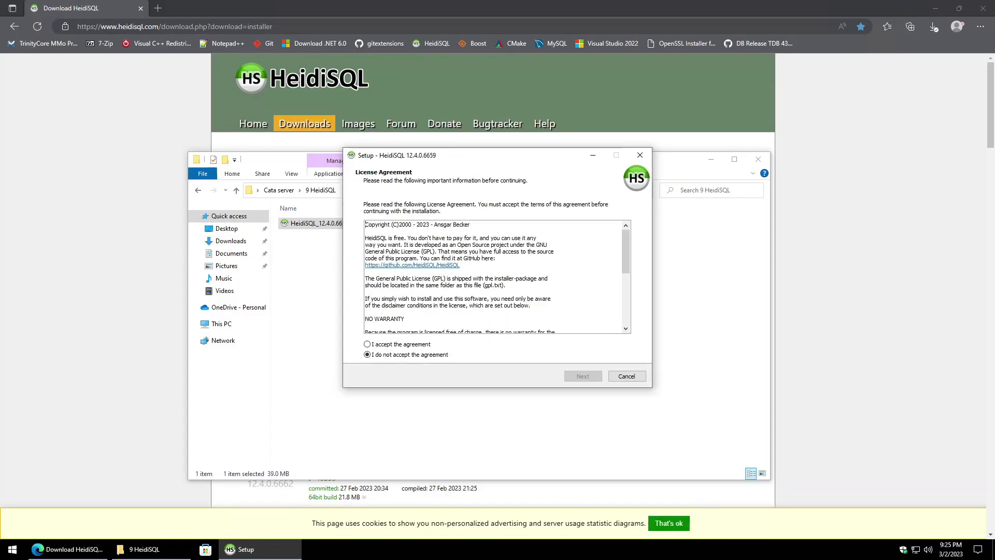
pyautogui.click(426, 345)
pyautogui.click(596, 383)
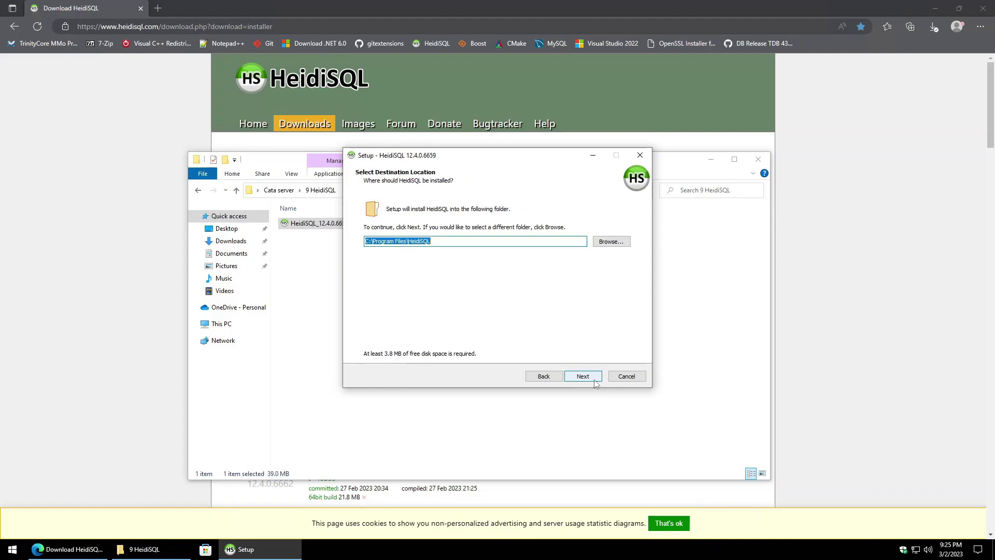
pyautogui.click(595, 383)
pyautogui.click(595, 383)
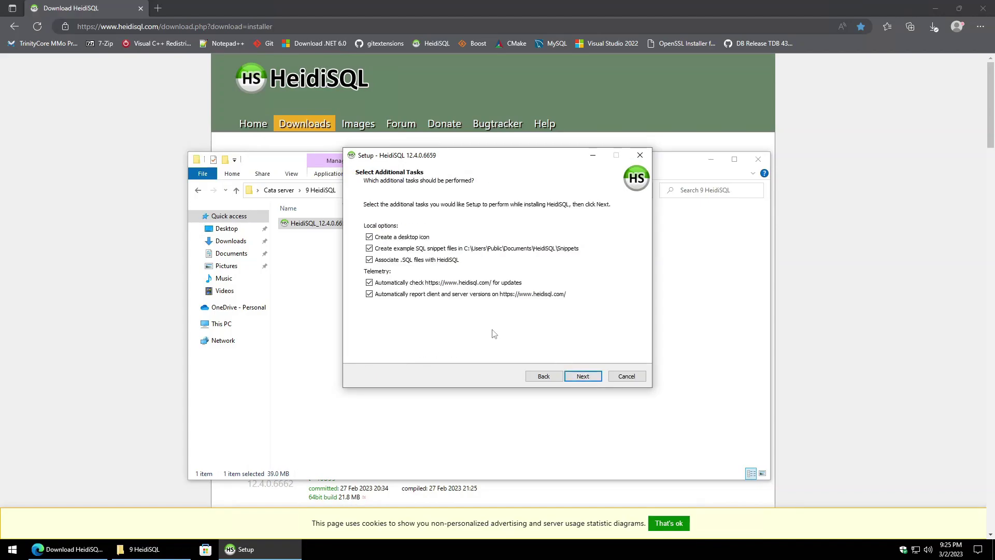
pyautogui.click(584, 380)
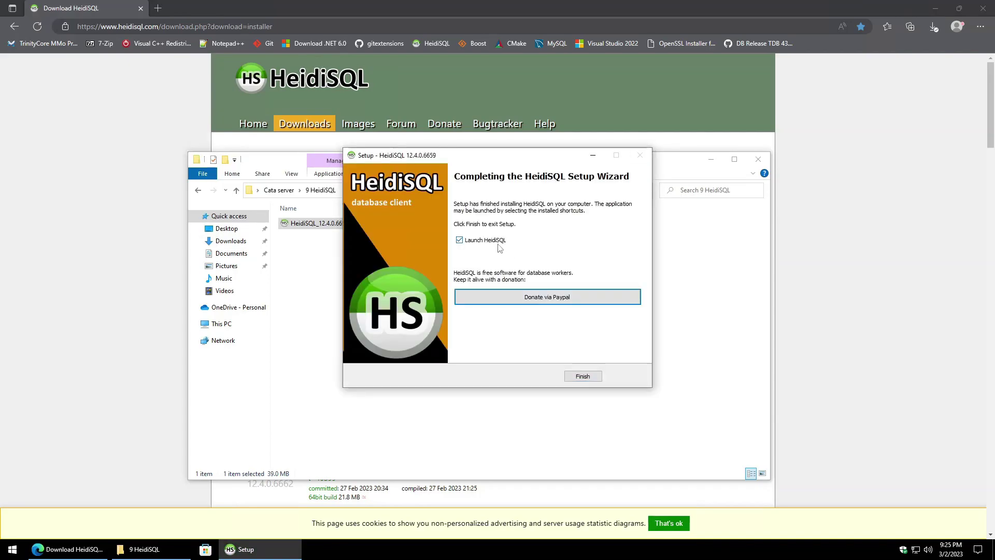
pyautogui.click(493, 241)
# Step: Close the finished HeidiSQL setup, open the 10 mysql folder, and go to the MySQL Installer download page
pyautogui.click(582, 377)
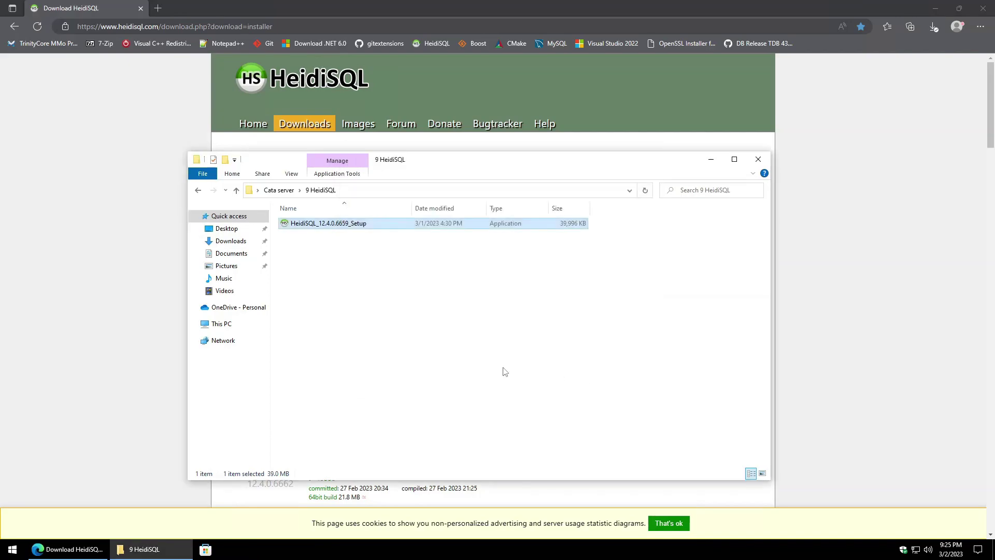
pyautogui.click(199, 190)
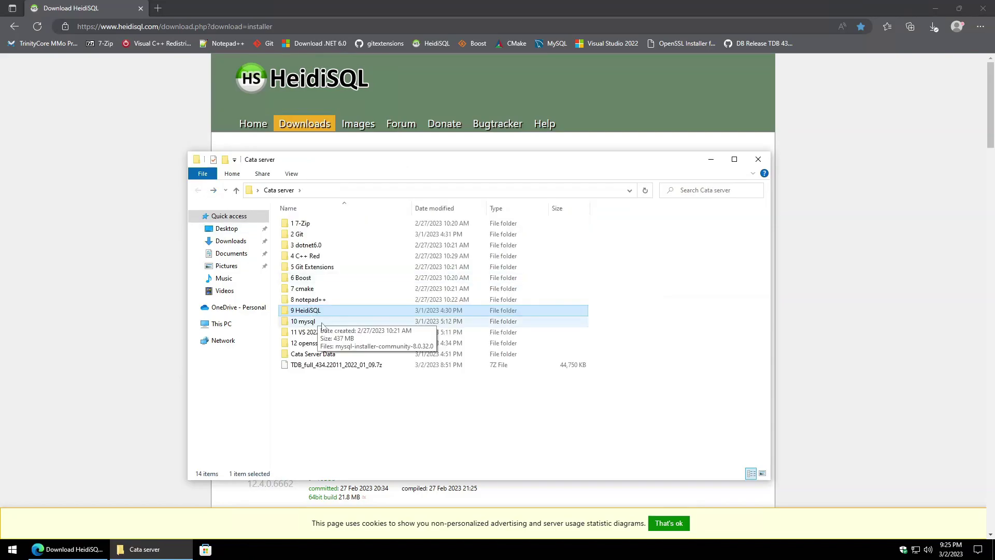
pyautogui.doubleClick(304, 321)
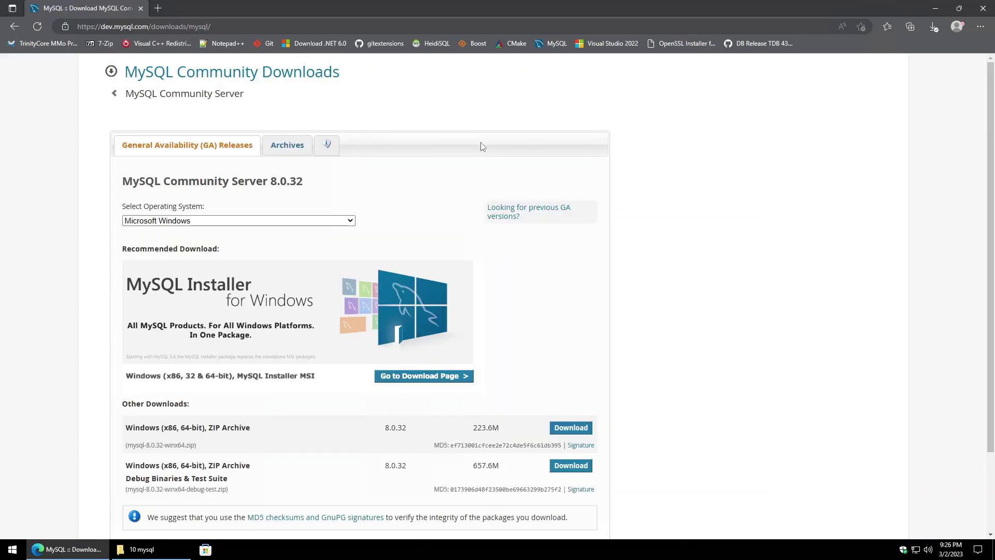
pyautogui.click(430, 376)
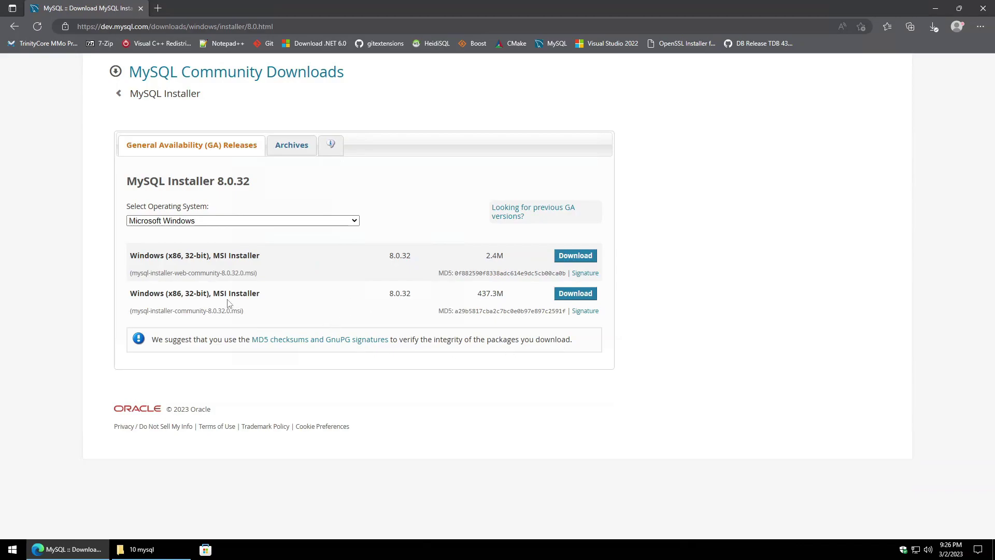
# Step: Highlight the 437.3M full installer on the download page, then launch the MySQL installer from 10 mysql
pyautogui.moveTo(507, 296); pyautogui.dragTo(186, 274)
pyautogui.click(478, 296)
pyautogui.moveTo(505, 294); pyautogui.dragTo(455, 298)
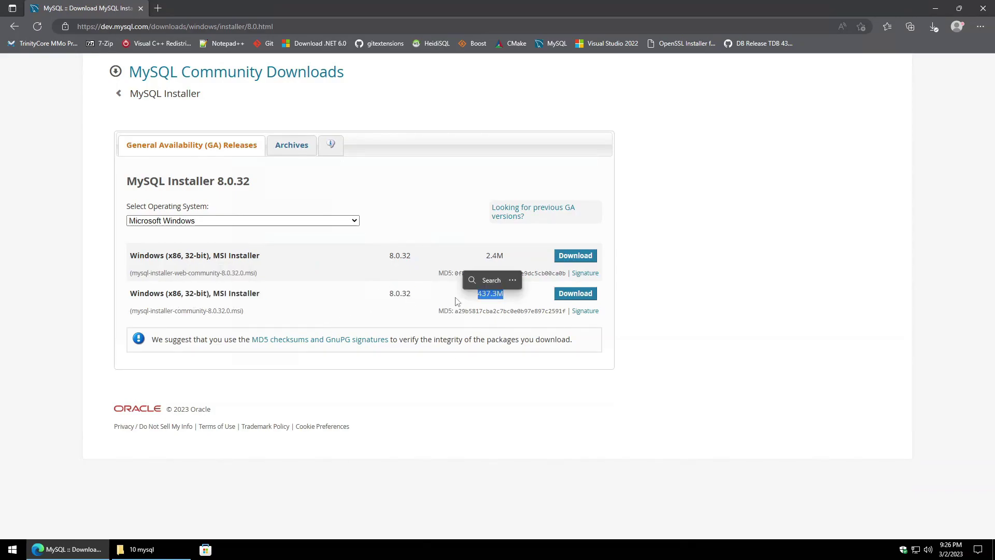
pyautogui.click(308, 242)
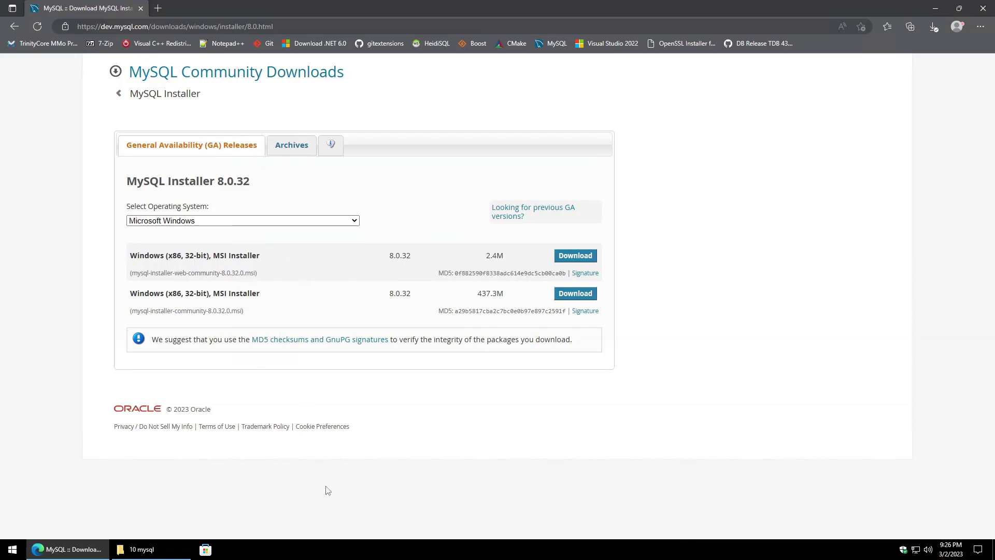
pyautogui.click(141, 549)
pyautogui.doubleClick(376, 227)
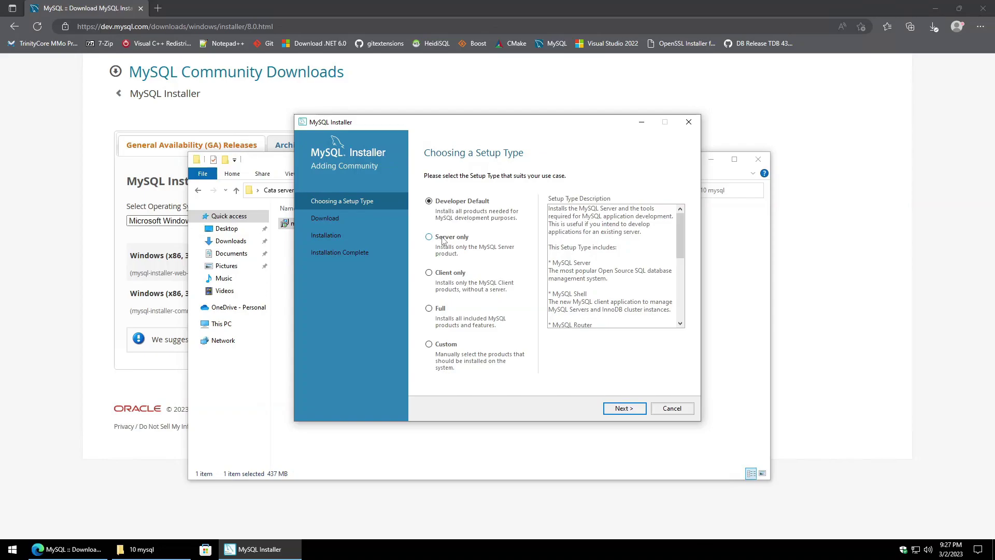
# Step: Choose the Server only setup type, install MySQL Server 8.0.32, and continue to its configuration
pyautogui.click(443, 240)
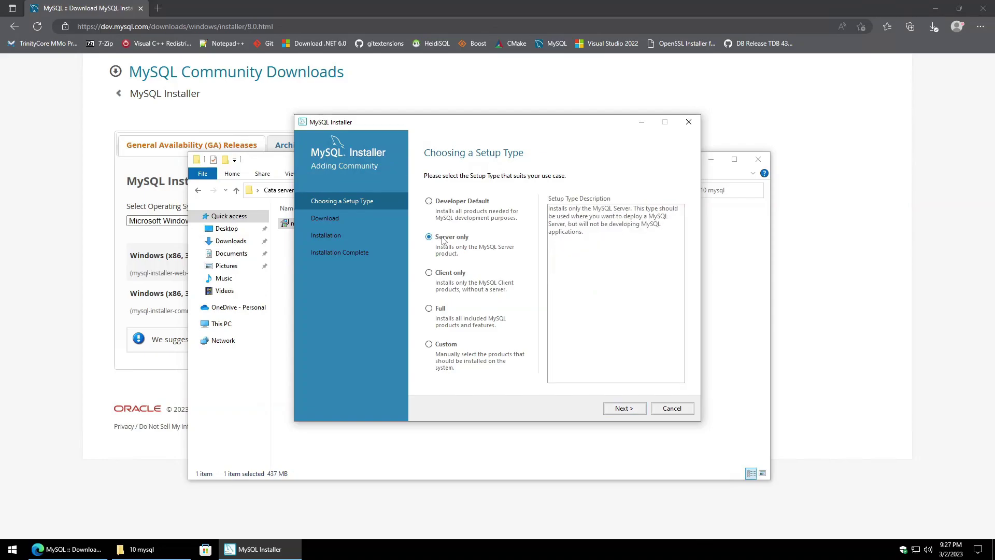
pyautogui.click(625, 408)
pyautogui.click(625, 408)
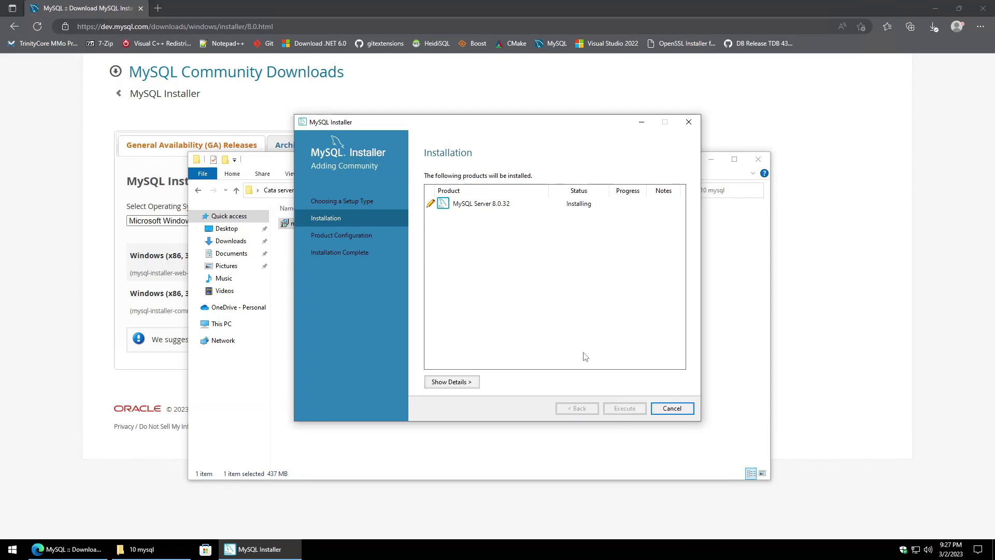
pyautogui.click(475, 383)
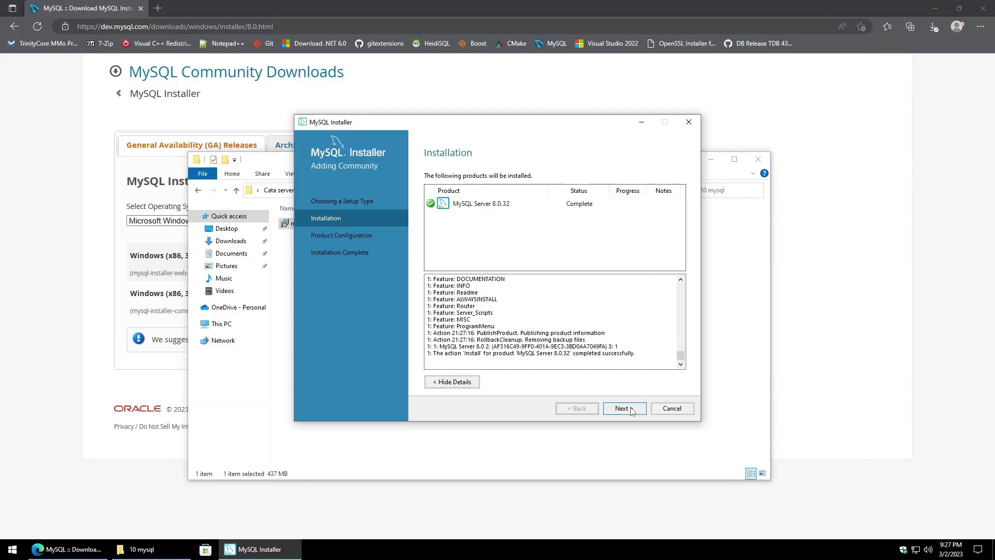
pyautogui.click(631, 409)
pyautogui.click(632, 409)
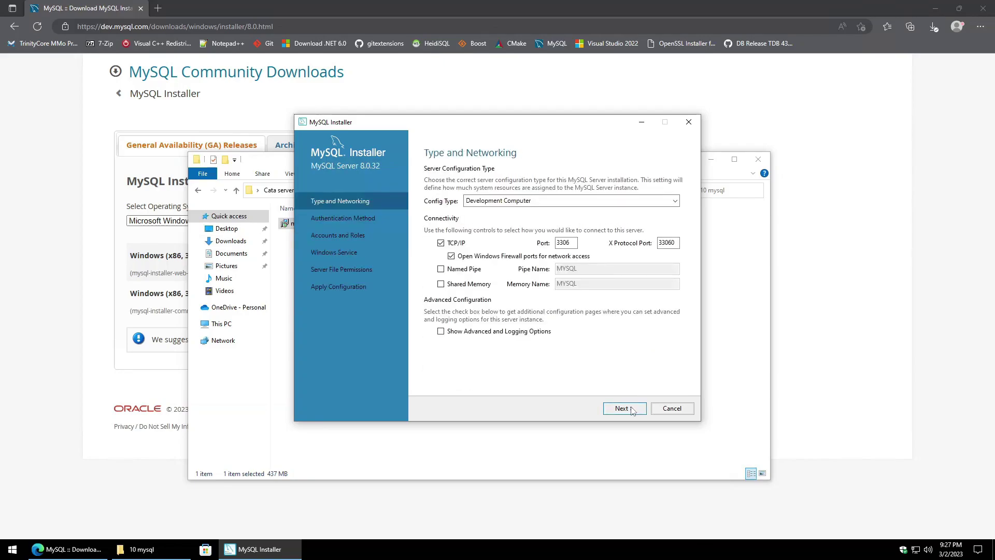
# Step: Set Config Type to Server Computer and keep Use Strong Password Encryption
pyautogui.click(572, 206)
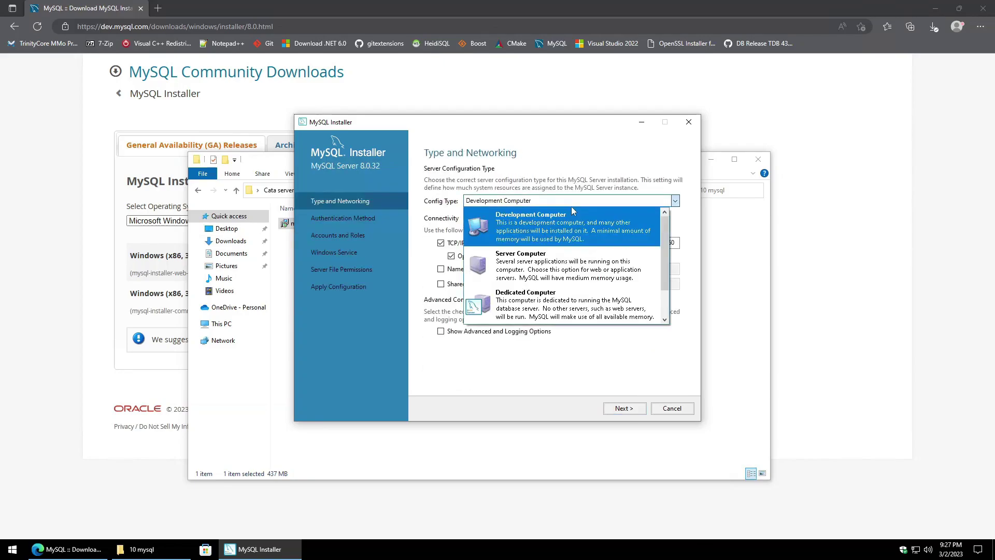
pyautogui.click(552, 264)
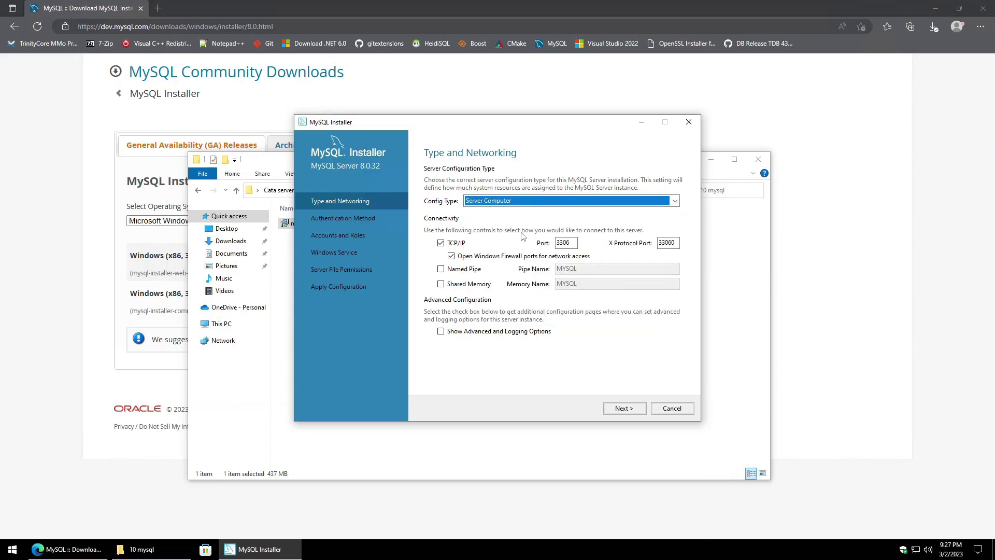
pyautogui.click(624, 410)
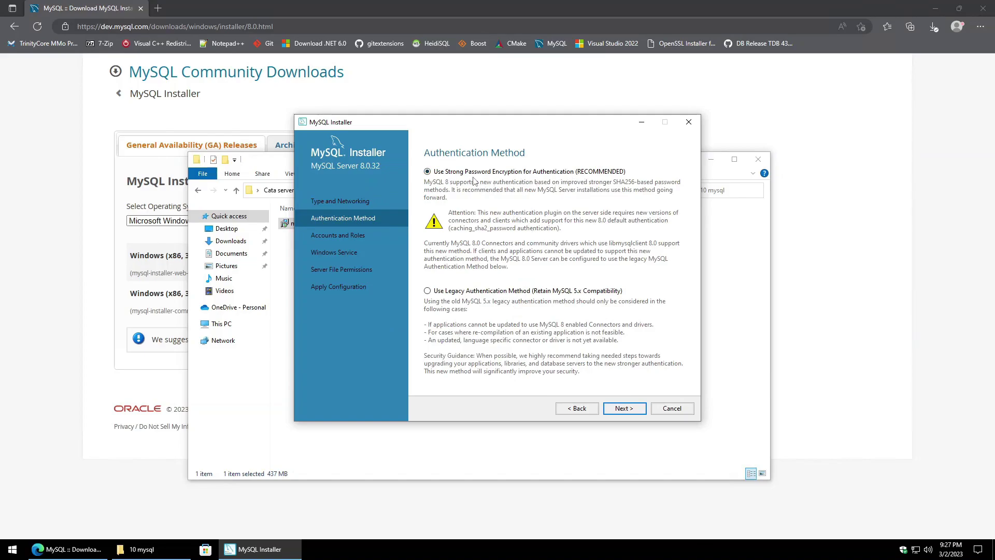
pyautogui.click(624, 408)
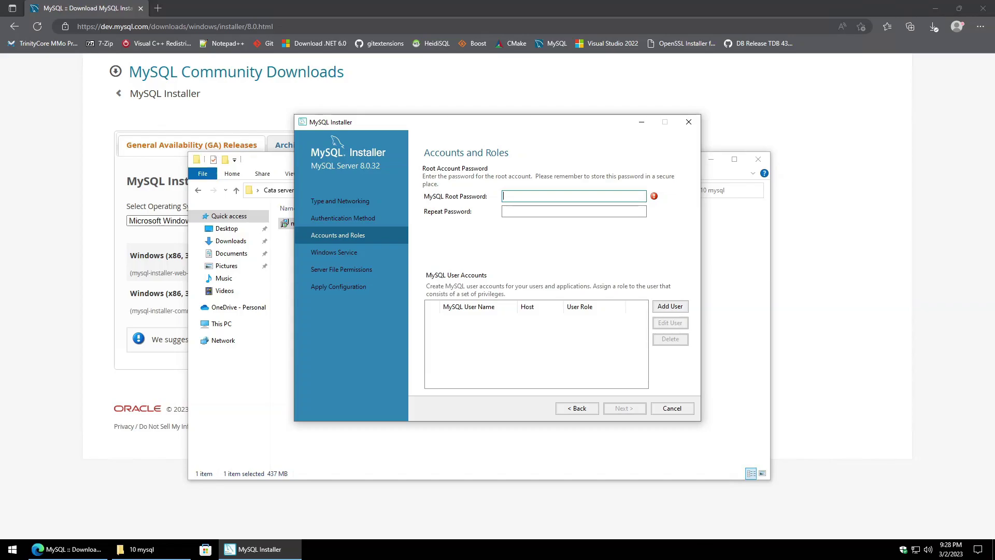
# Step: Enter the root password in MySQL Root Password and Repeat Password, then continue
pyautogui.write('••')
pyautogui.press('Tab')
pyautogui.write('•••')
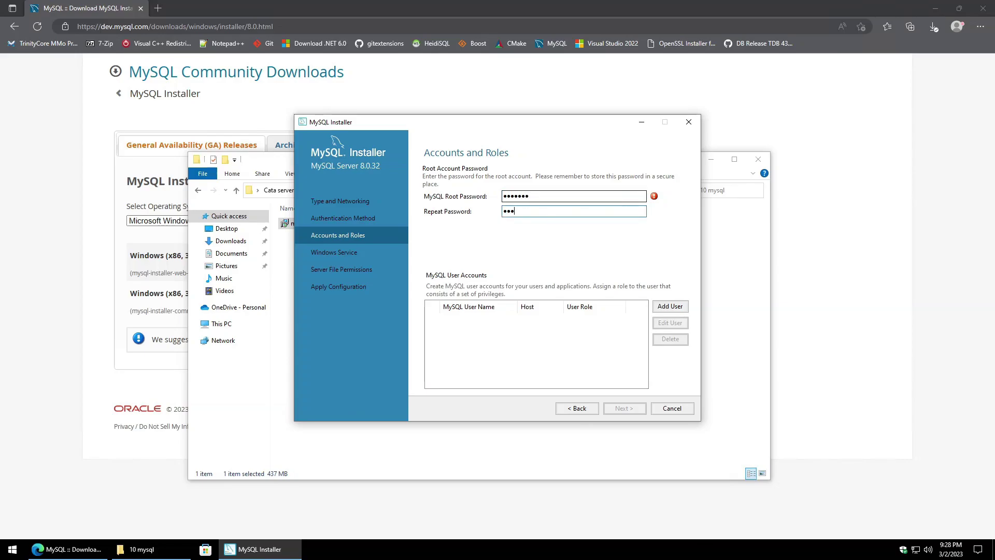
pyautogui.write('••••')
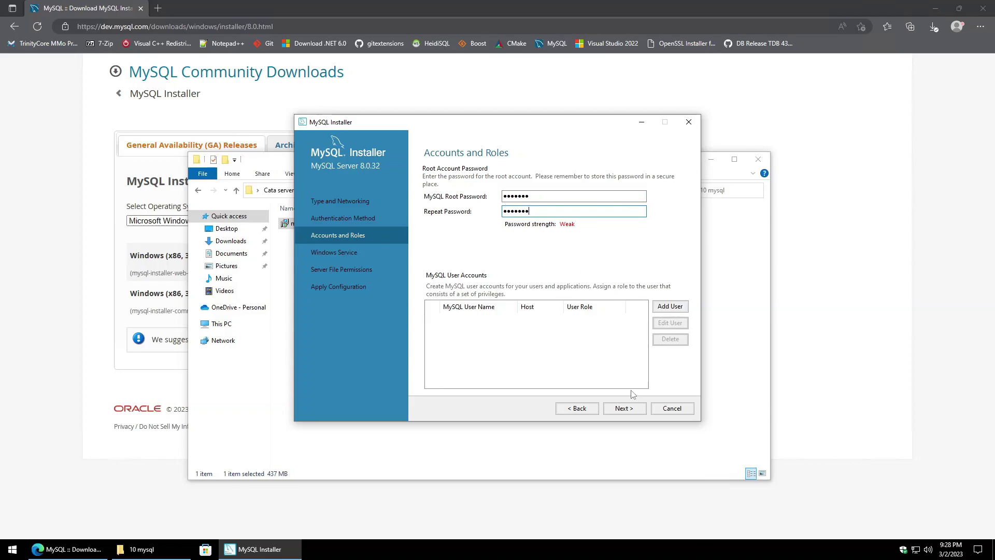
pyautogui.click(612, 410)
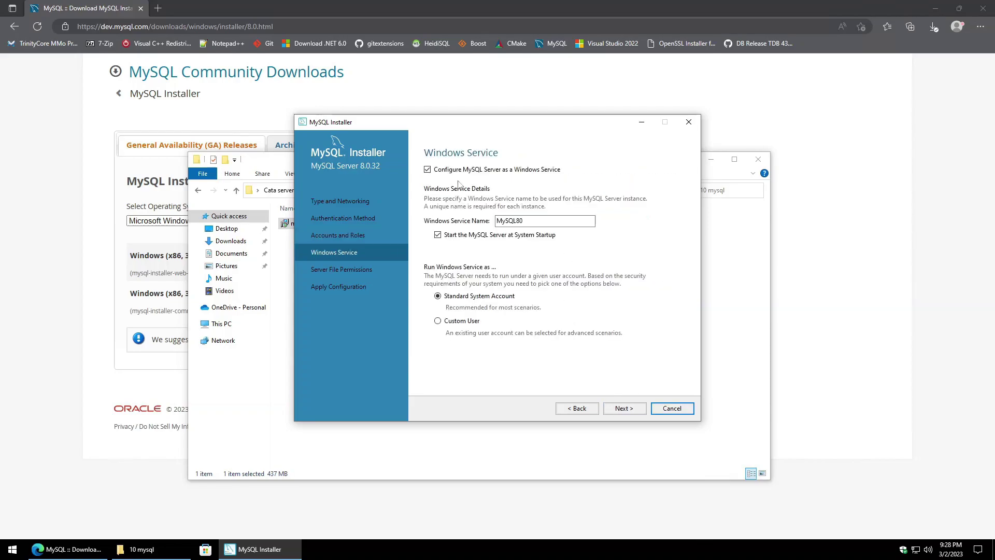
# Step: Keep the MySQL80 service and default file permissions, then execute and finish Apply Configuration
pyautogui.click(629, 414)
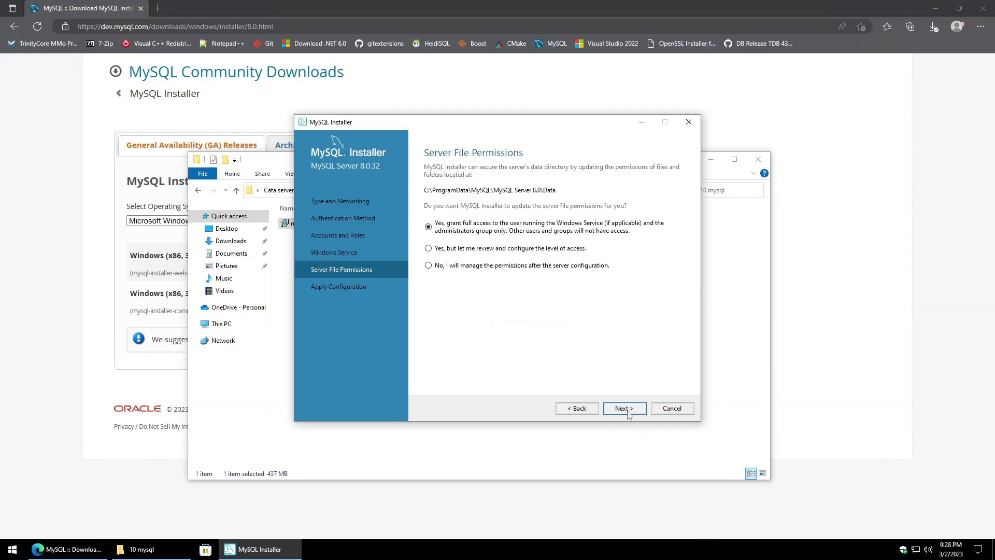
pyautogui.click(631, 411)
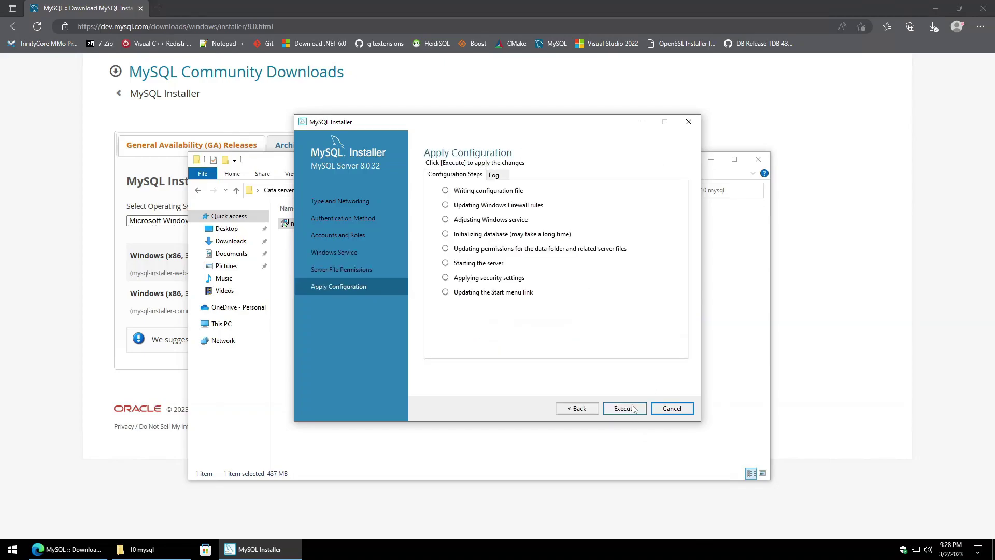
pyautogui.click(624, 408)
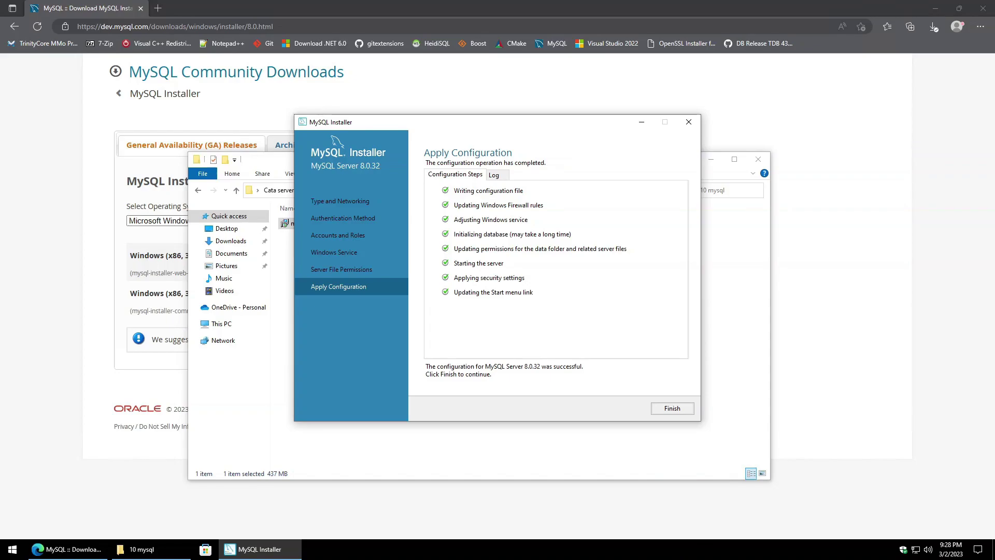
pyautogui.click(658, 408)
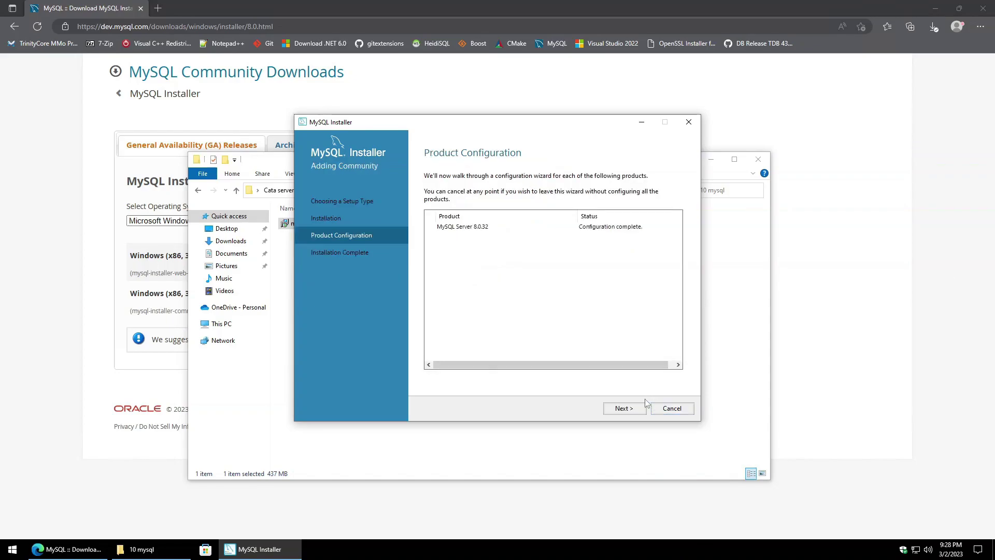
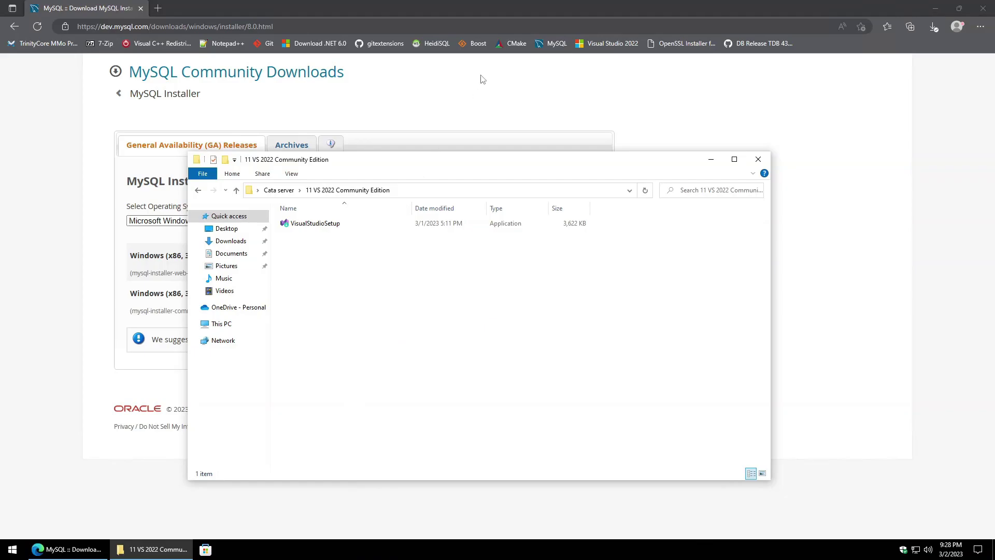
# Step: Open the Visual Studio 2022 download page and run VisualStudioSetup from the 11 VS 2022 Community Edition folder
pyautogui.click(593, 46)
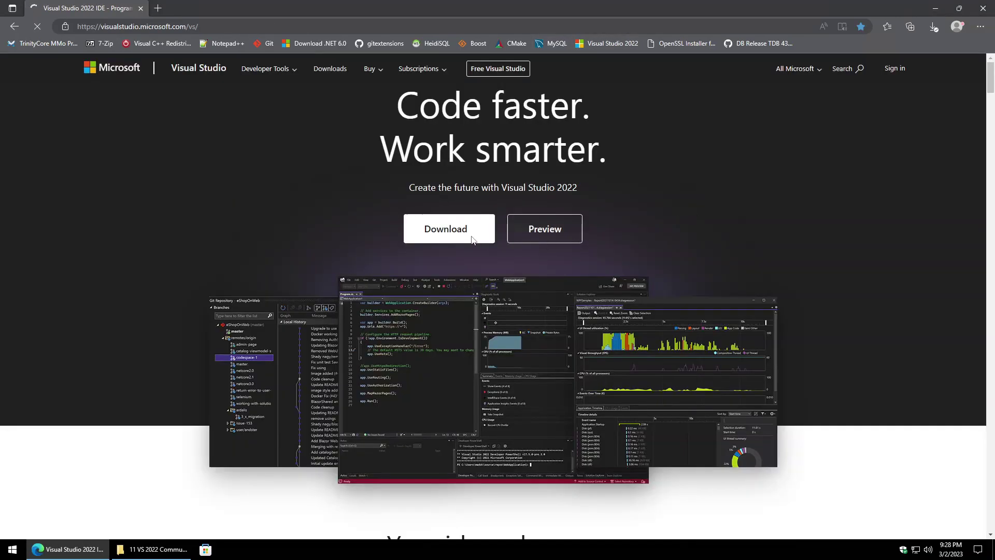
pyautogui.click(476, 232)
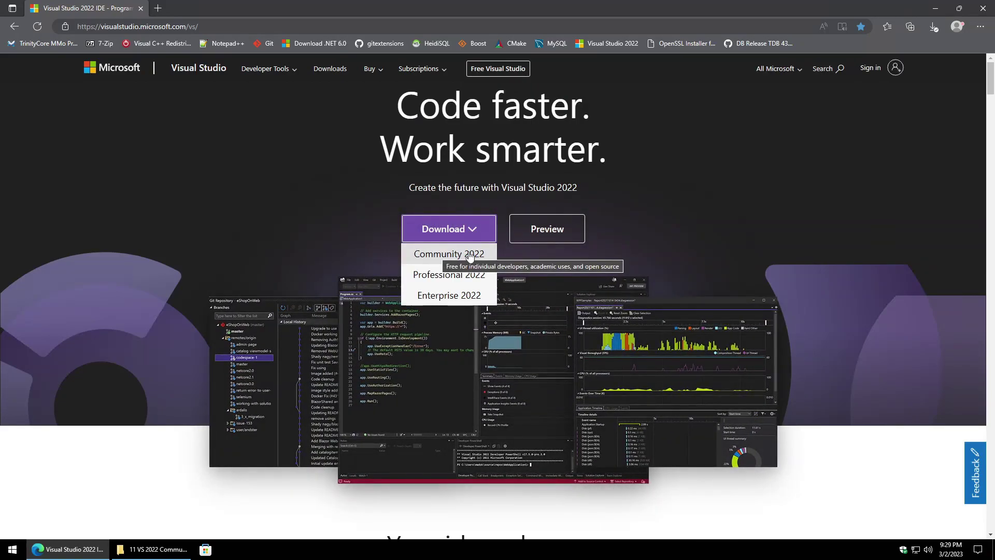
pyautogui.click(154, 549)
pyautogui.doubleClick(334, 232)
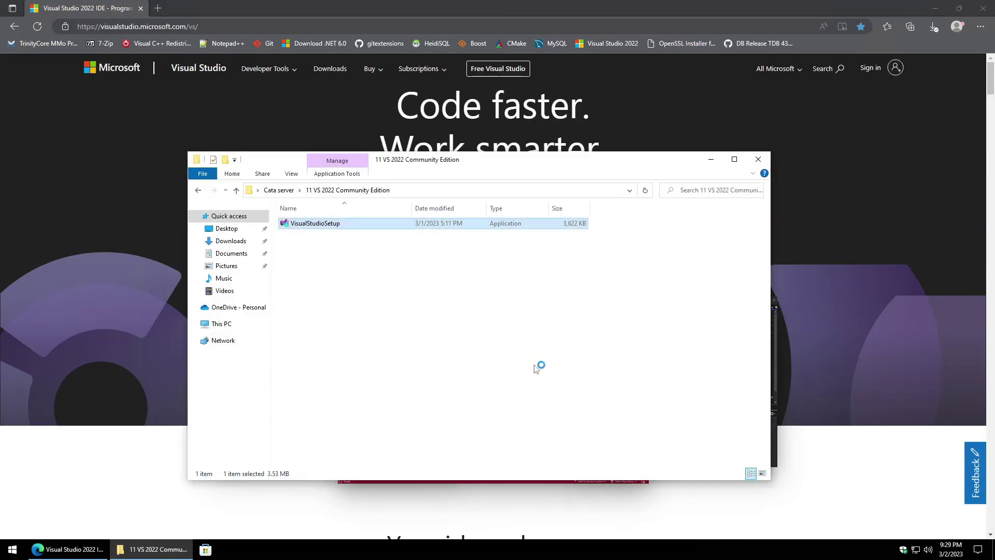
pyautogui.click(581, 329)
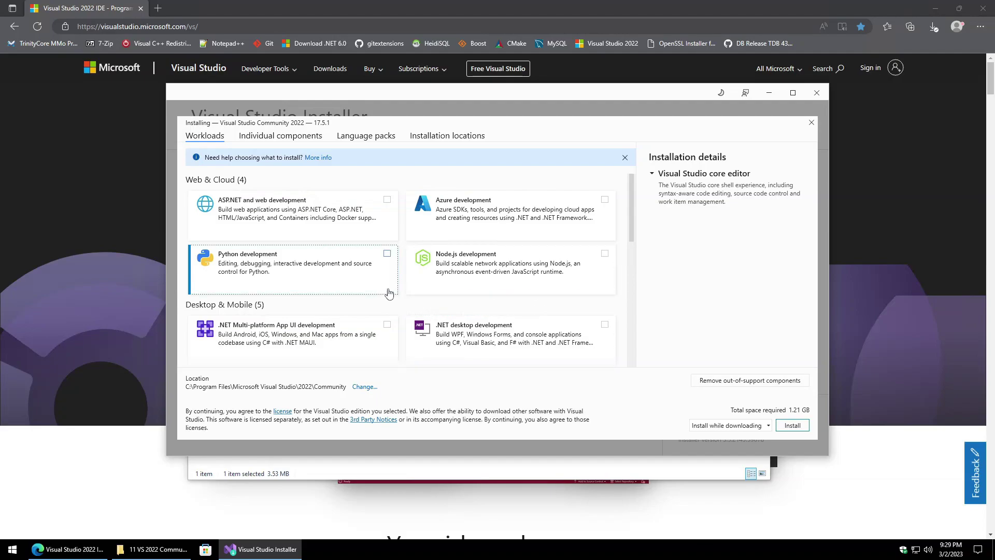
# Step: Install Visual Studio Community 2022 17.5.1 with Desktop development with C++, using 'Download all, then install'
pyautogui.scroll(-3, 390, 293)
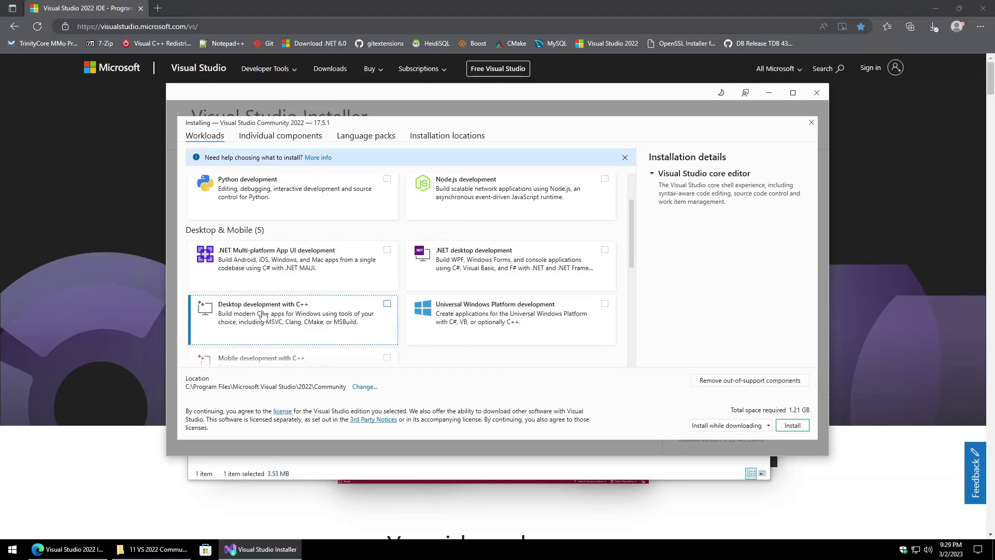
pyautogui.click(387, 306)
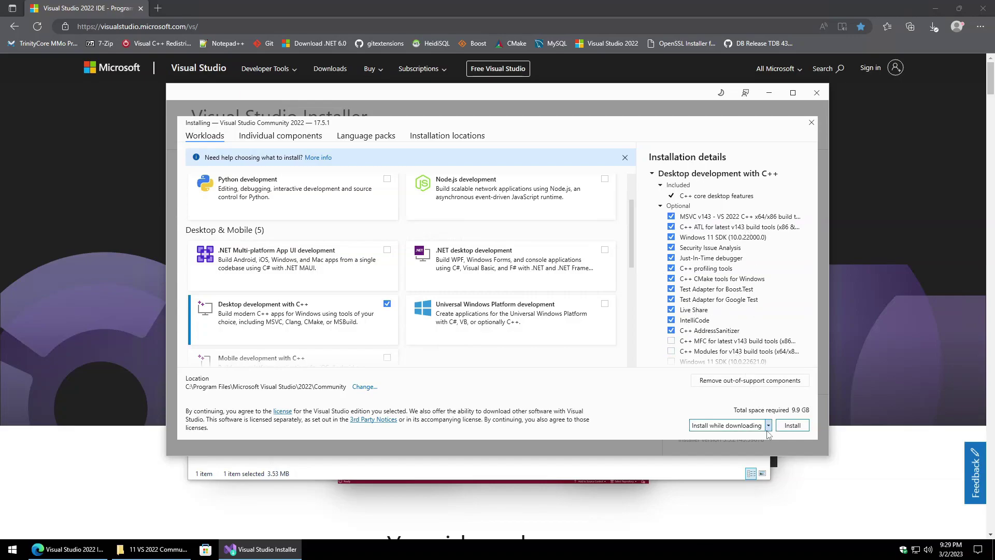
pyautogui.click(769, 426)
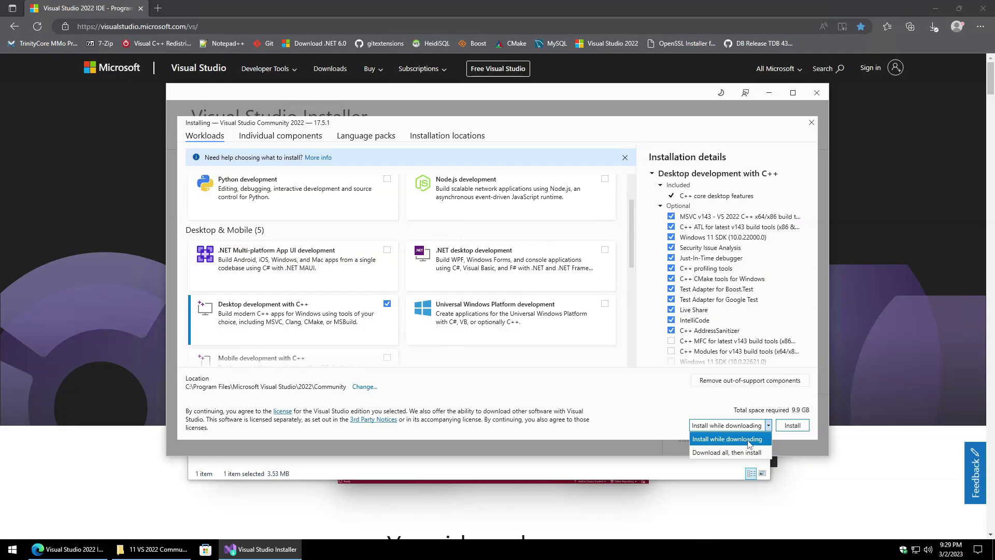
pyautogui.click(737, 453)
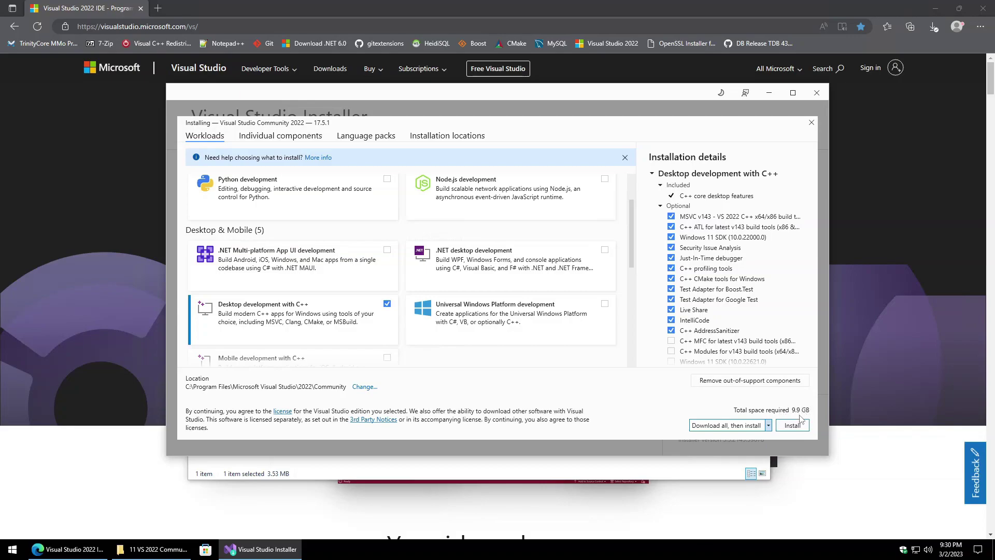
pyautogui.click(793, 426)
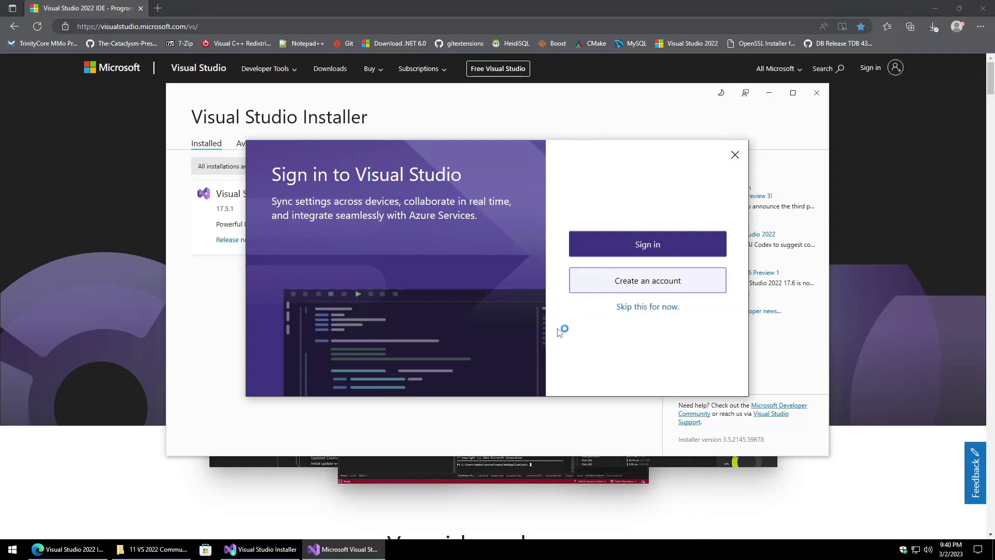
# Step: Finish Visual Studio's first run without signing in or opening code, then exit it
pyautogui.click(644, 308)
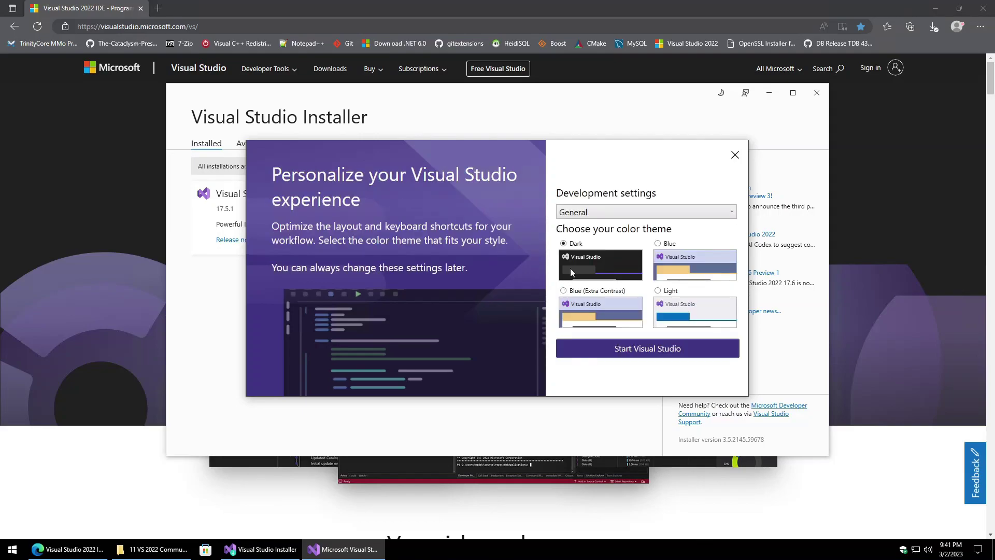
pyautogui.click(652, 352)
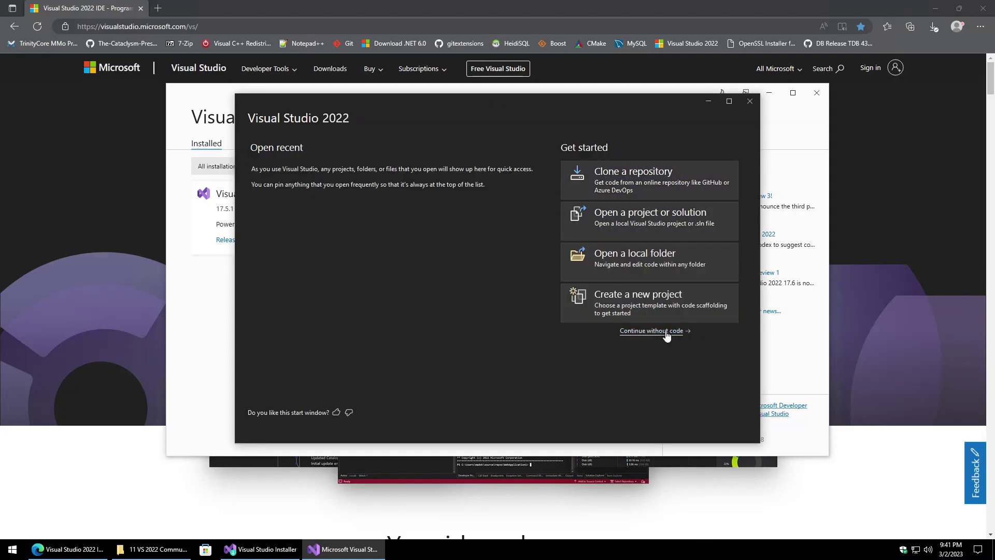
pyautogui.click(667, 331)
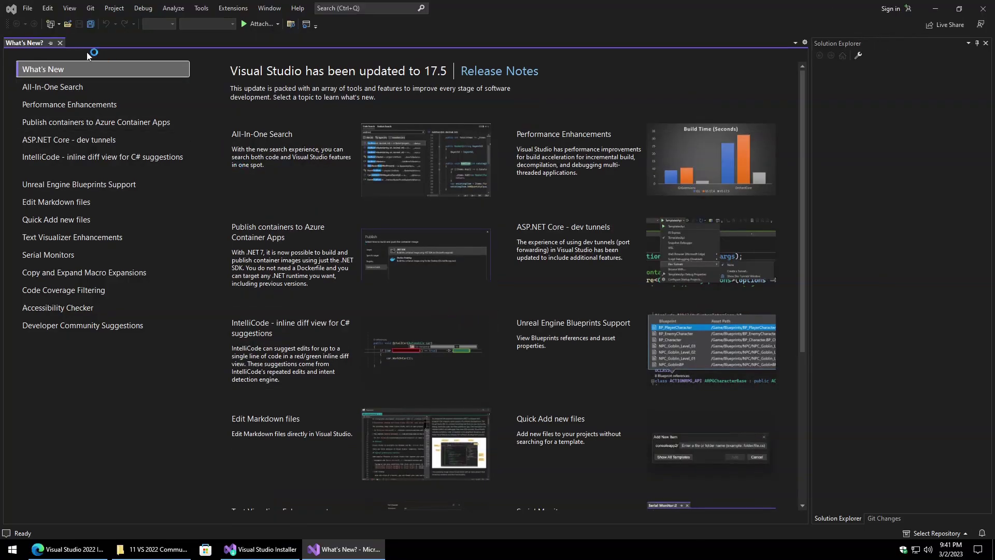
pyautogui.click(61, 43)
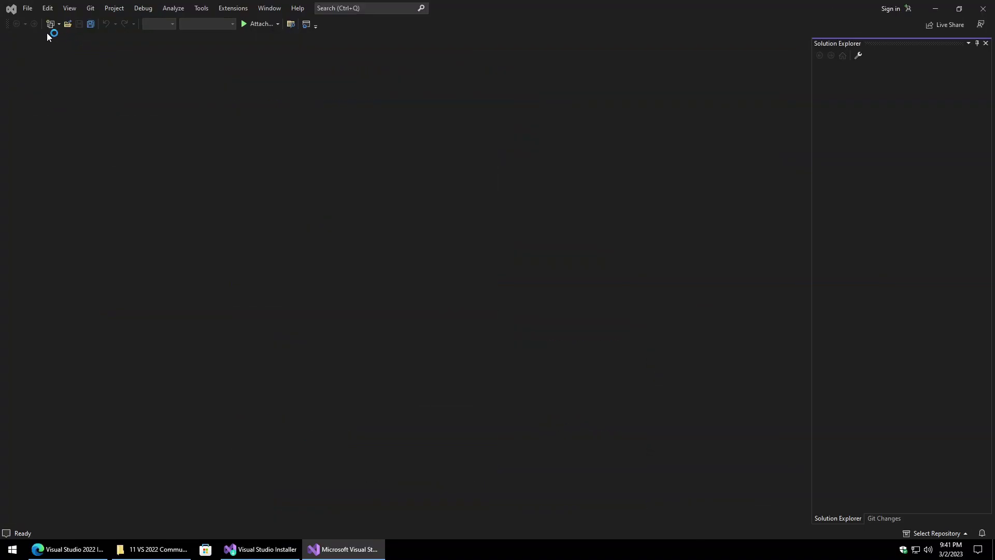
pyautogui.click(29, 9)
pyautogui.click(52, 196)
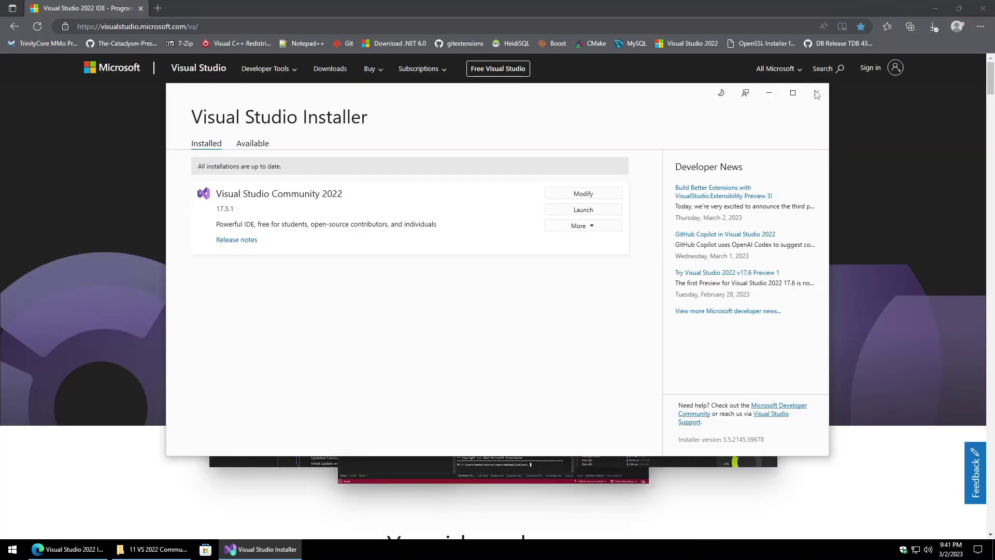
# Step: Close the Visual Studio Installer and open the Cata server's 12 openssl folder
pyautogui.click(817, 93)
pyautogui.click(153, 549)
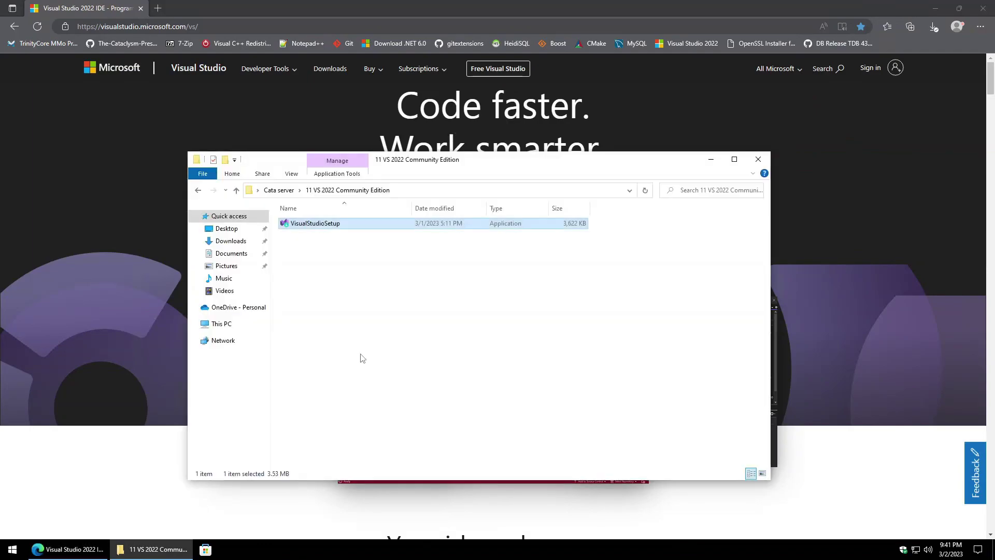
pyautogui.click(198, 191)
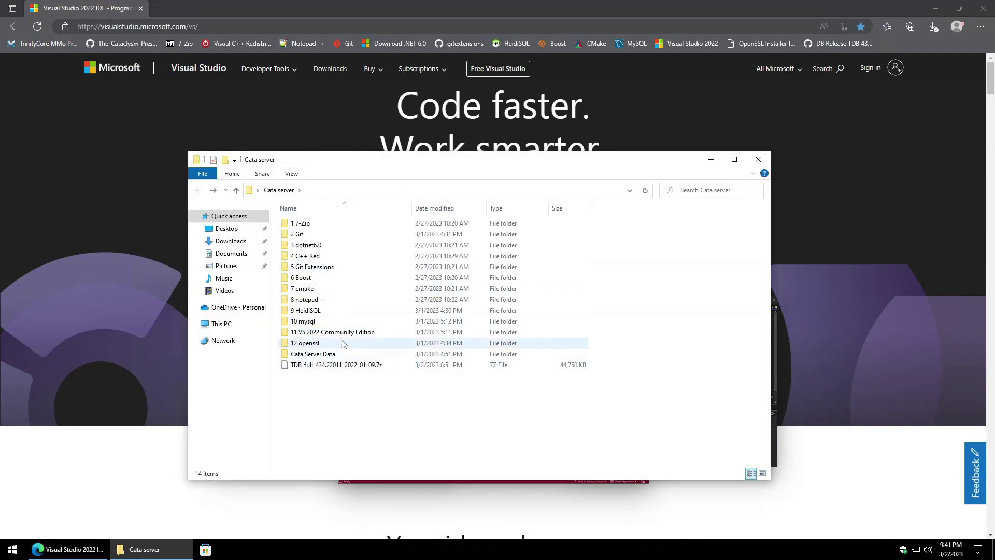
pyautogui.doubleClick(343, 344)
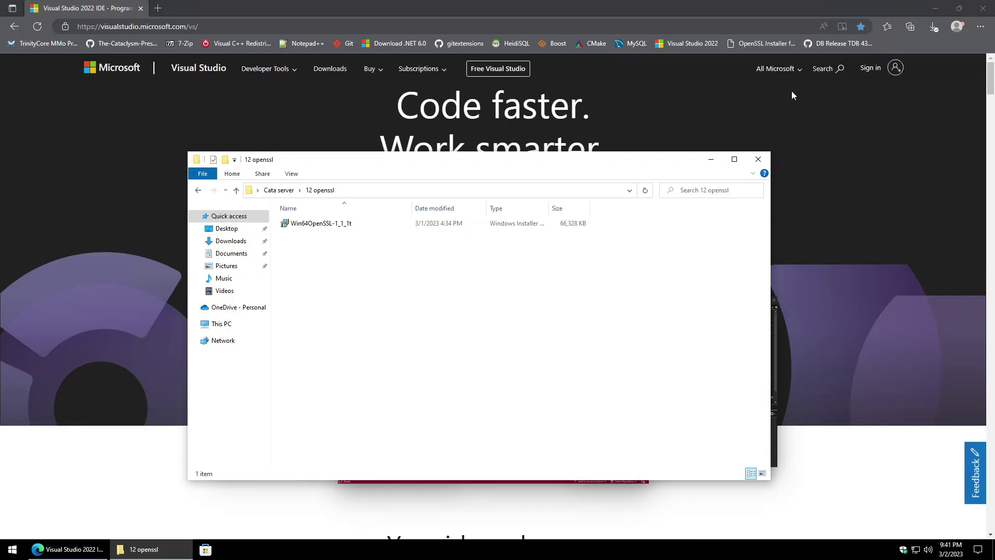
# Step: Find Win64 OpenSSL v1.1.1t on the slproweb installers page and run Win64OpenSSL-1_1_1t
pyautogui.click(769, 46)
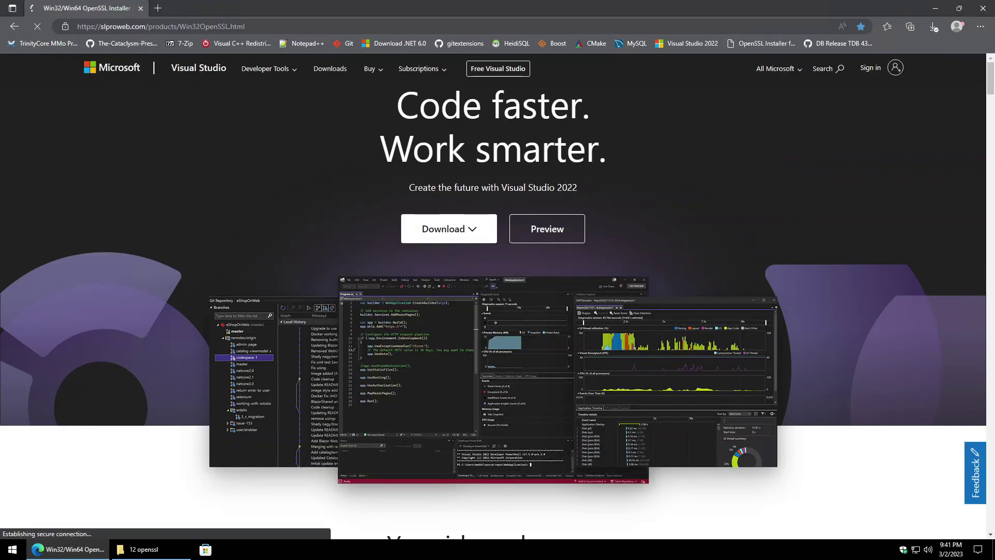
pyautogui.scroll(-9, 233, 471)
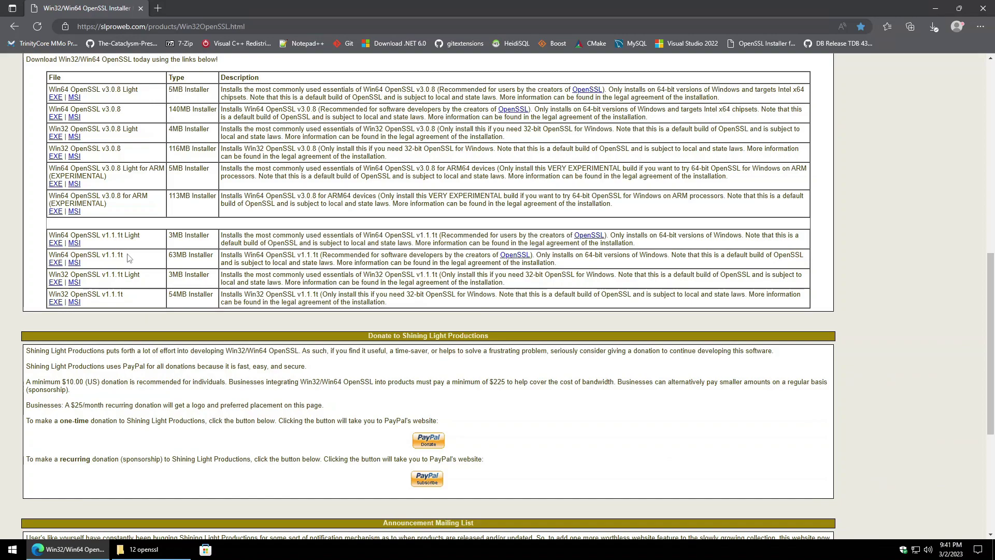
pyautogui.moveTo(124, 257); pyautogui.dragTo(97, 257)
pyautogui.click(89, 267)
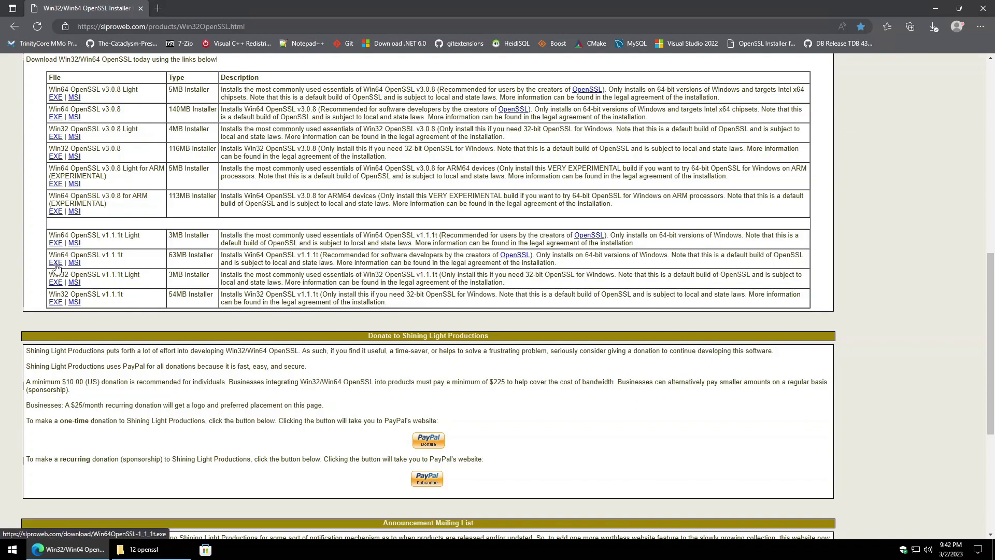
pyautogui.click(144, 549)
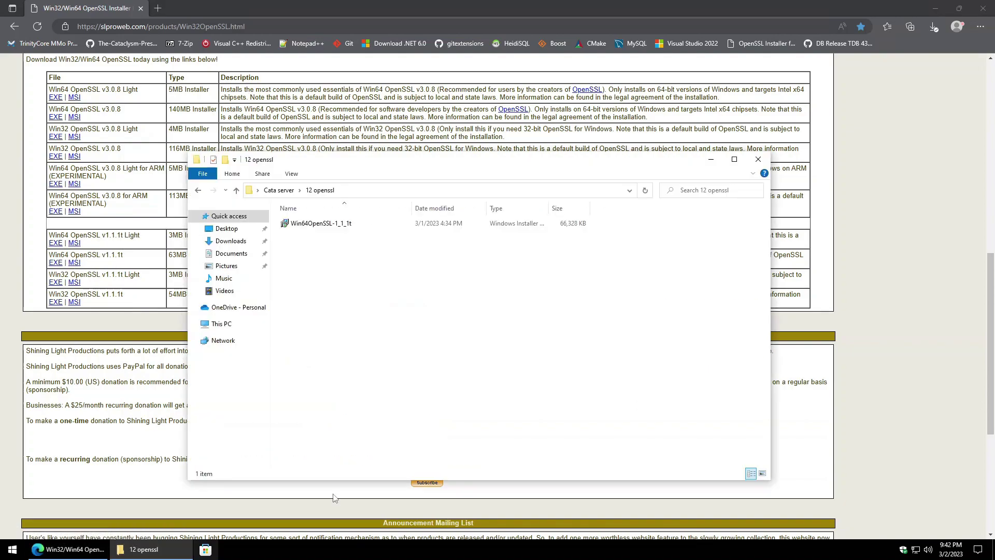
pyautogui.doubleClick(361, 228)
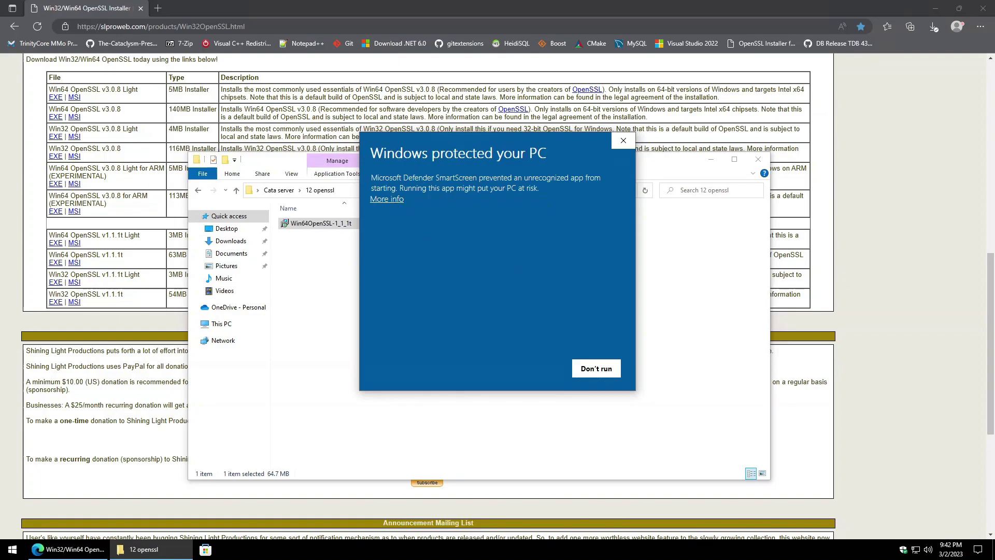
# Step: Run the blocked OpenSSL installer anyway, allow it admin rights, and accept the license
pyautogui.click(392, 200)
pyautogui.click(523, 368)
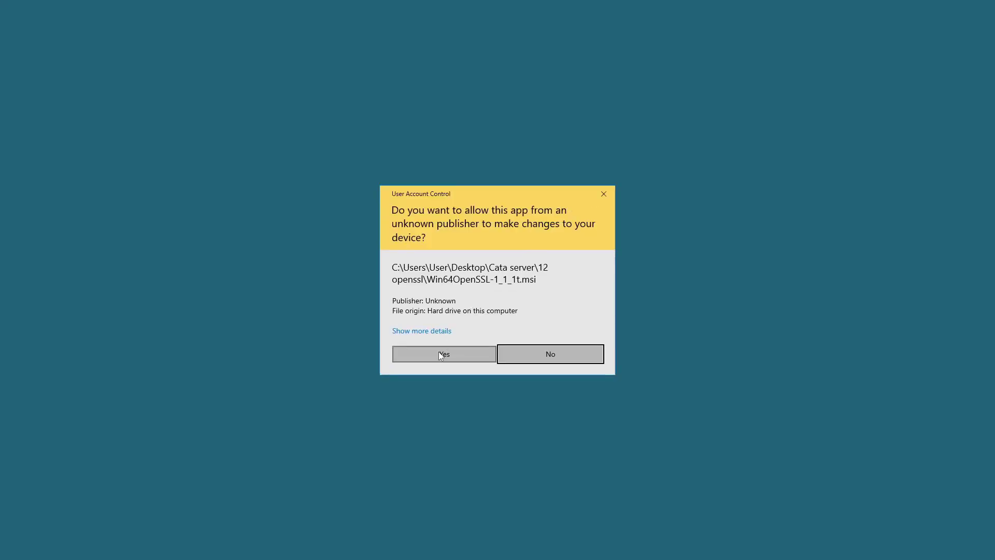
pyautogui.click(441, 353)
pyautogui.click(441, 326)
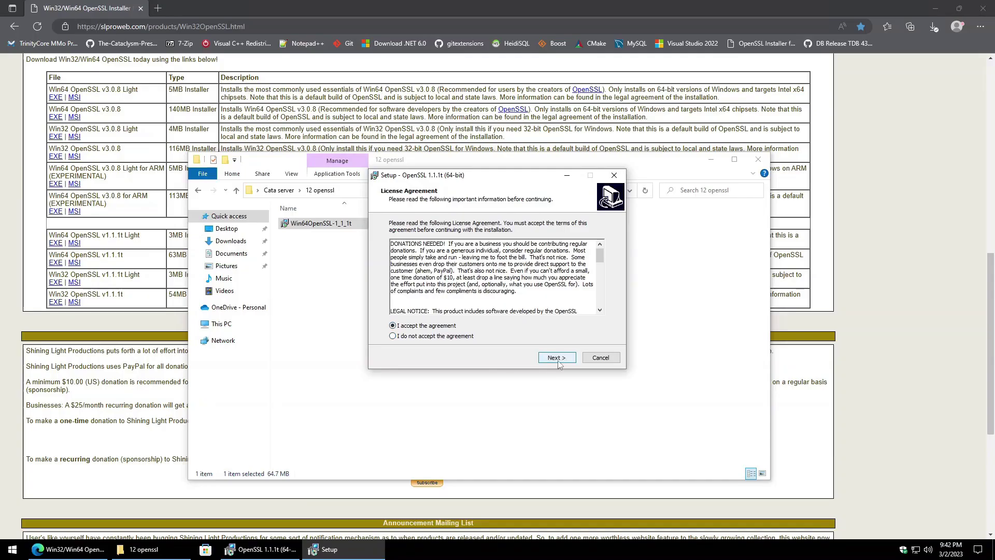
pyautogui.click(560, 361)
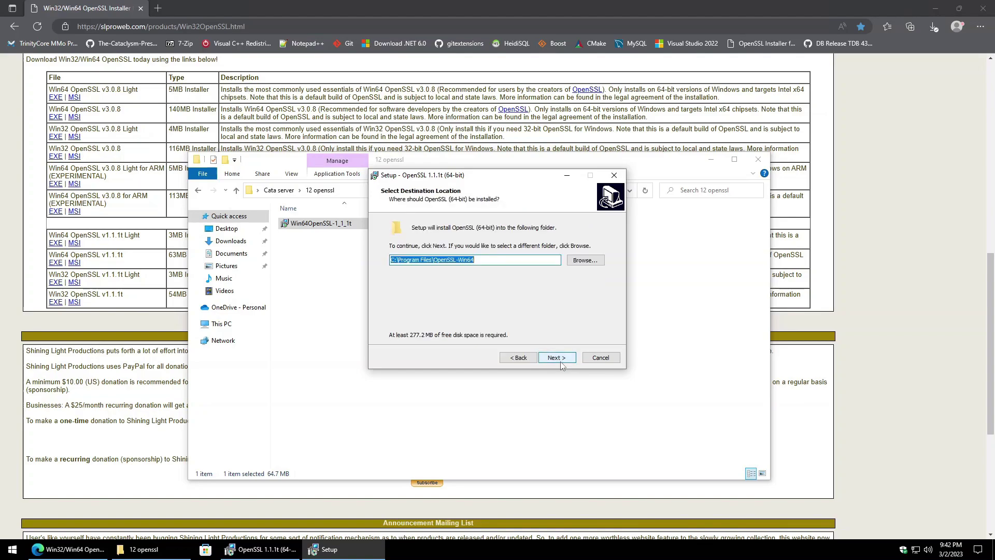
# Step: Install OpenSSL into C:\Program Files\OpenSSL-Win64 with DLLs in bin, declining the donation
pyautogui.click(557, 358)
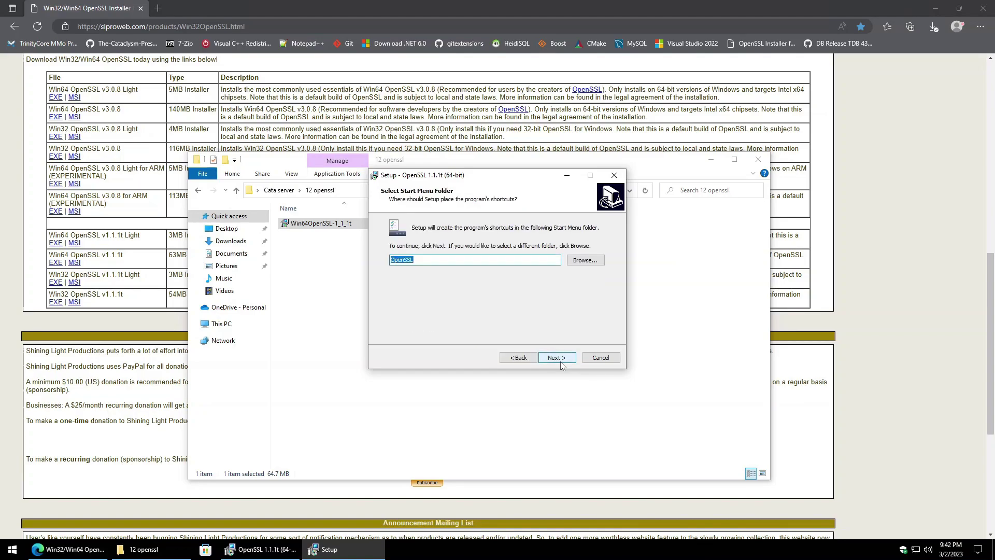
pyautogui.click(560, 362)
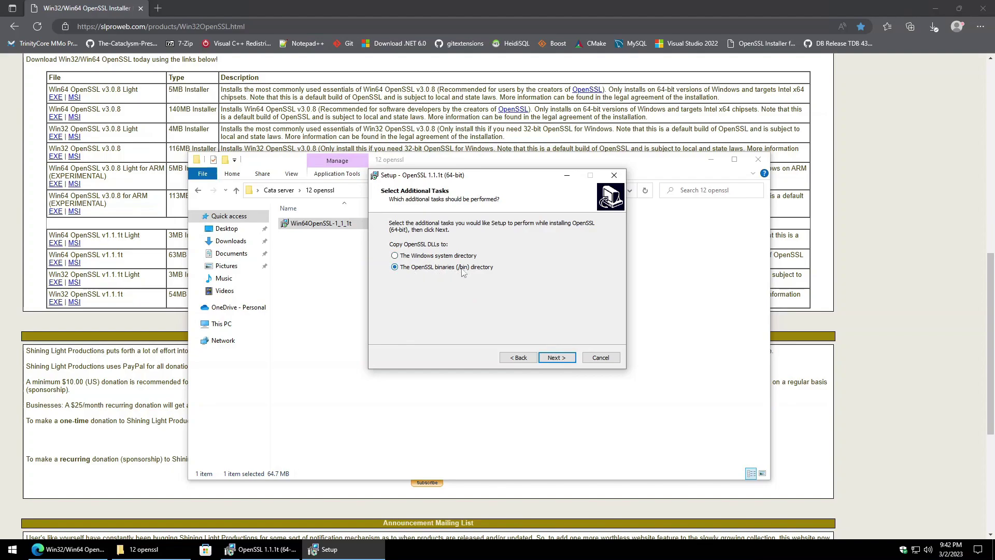
pyautogui.click(562, 361)
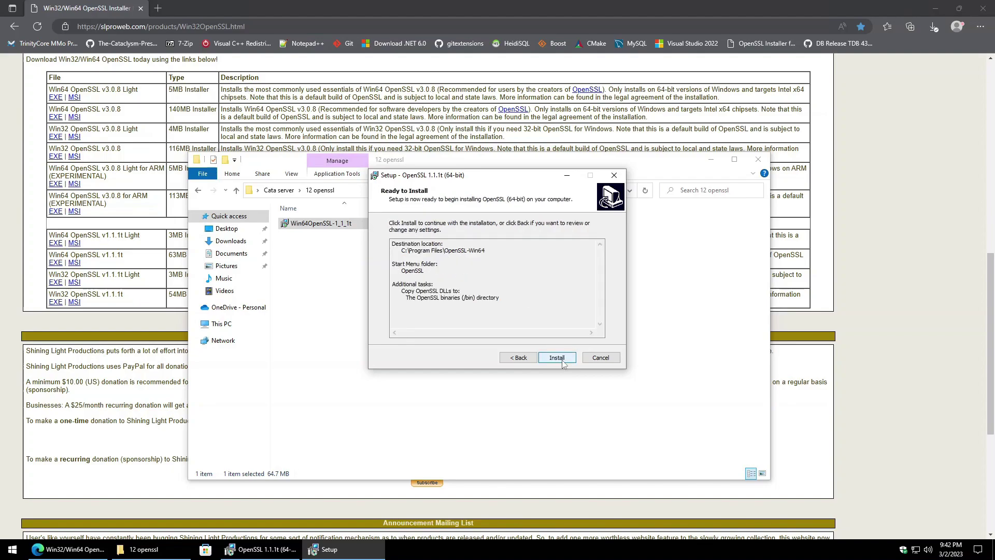
pyautogui.click(557, 358)
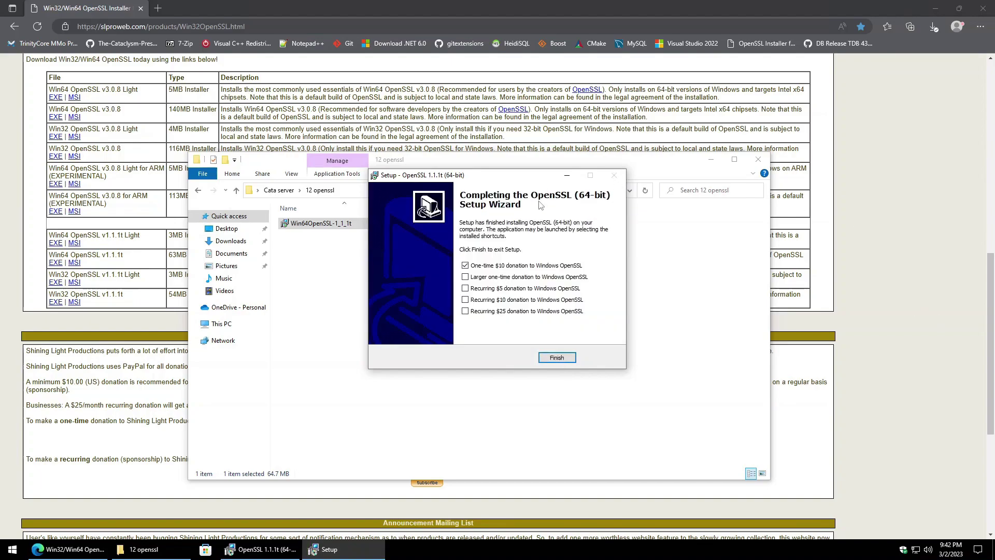
pyautogui.click(465, 265)
pyautogui.click(556, 358)
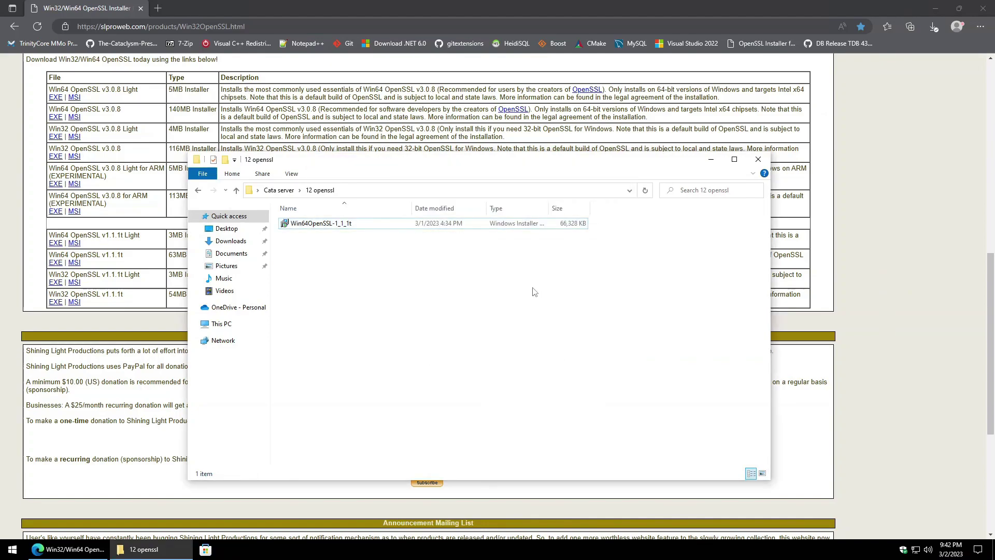
# Step: Close the browser and view This PC's About and advanced system properties without changing anything
pyautogui.click(197, 190)
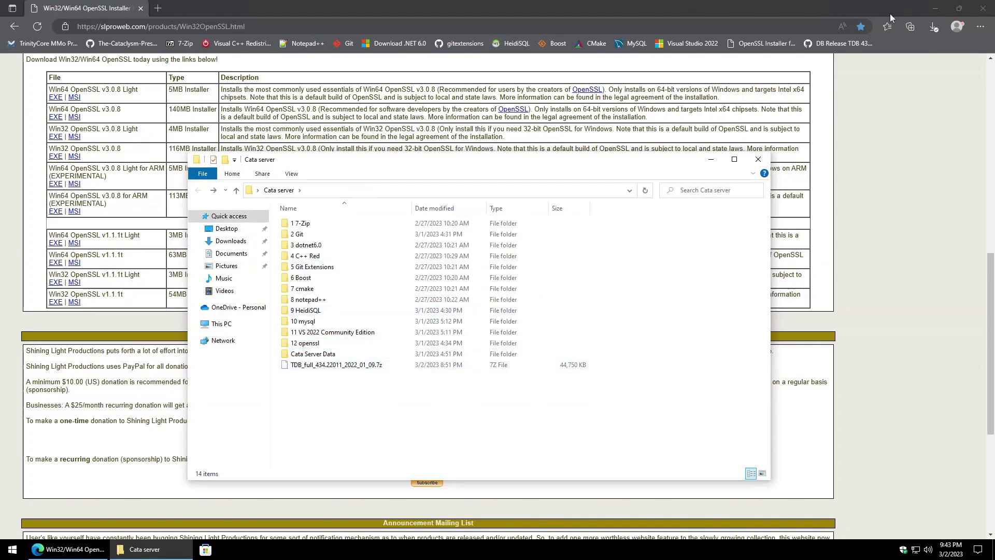
pyautogui.click(984, 8)
pyautogui.click(465, 100)
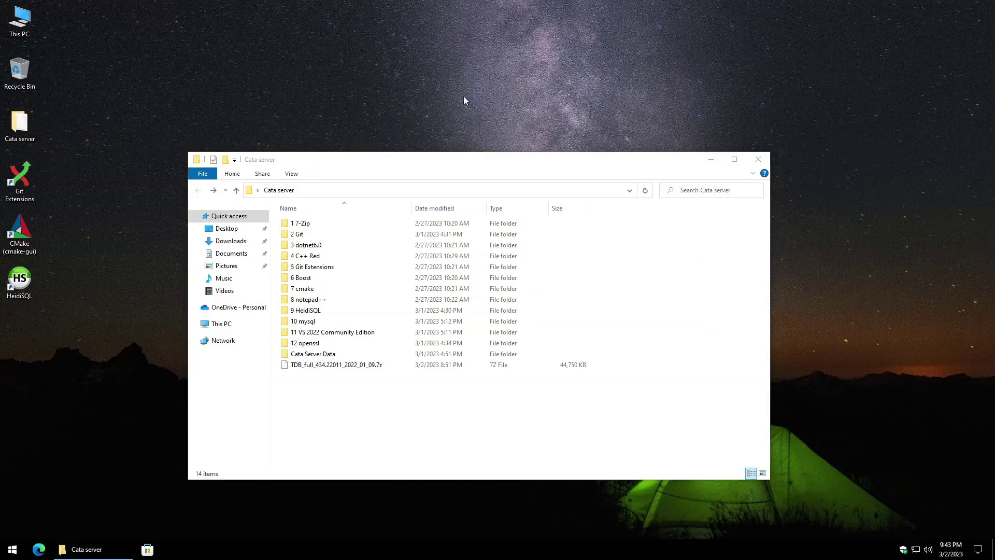
pyautogui.rightClick(25, 27)
pyautogui.click(137, 145)
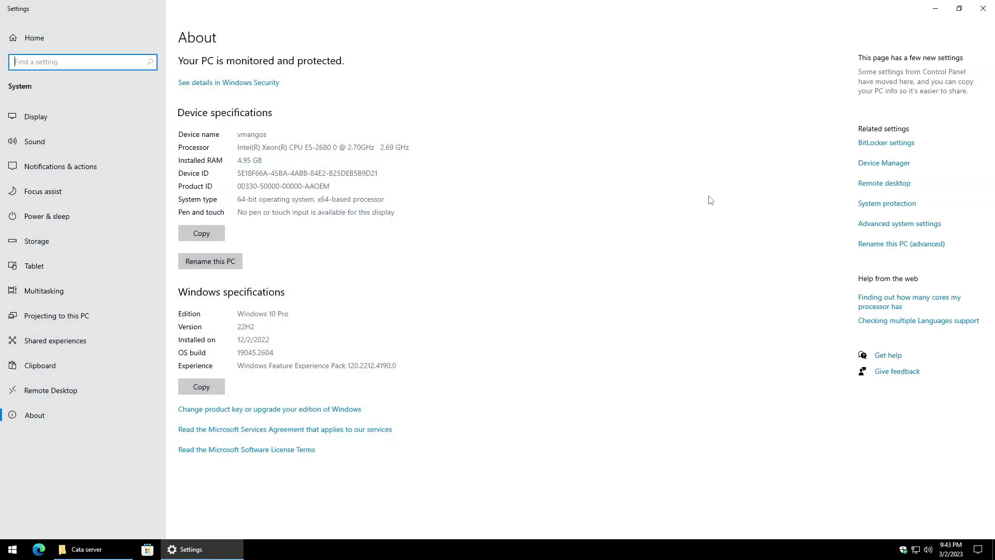
pyautogui.click(883, 228)
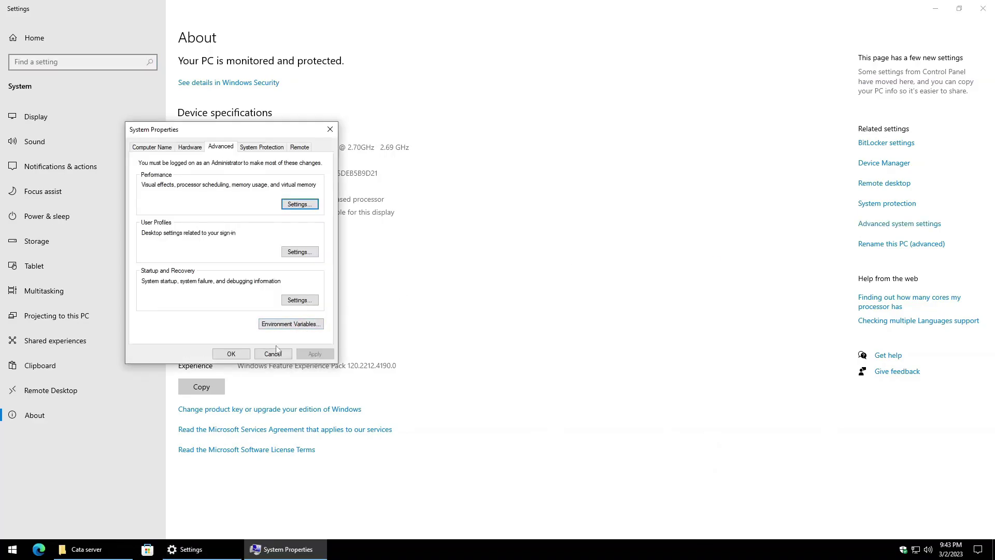
pyautogui.click(272, 354)
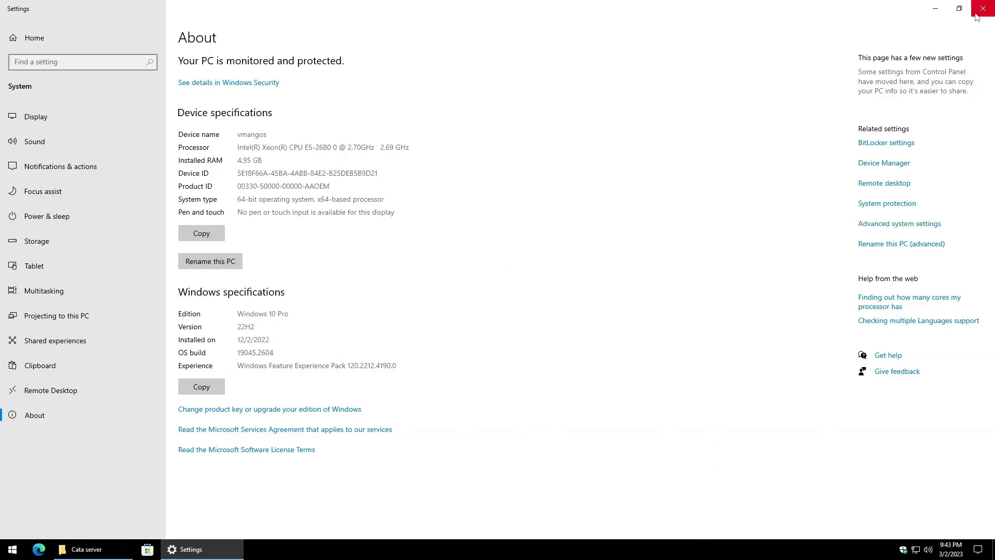
pyautogui.click(983, 9)
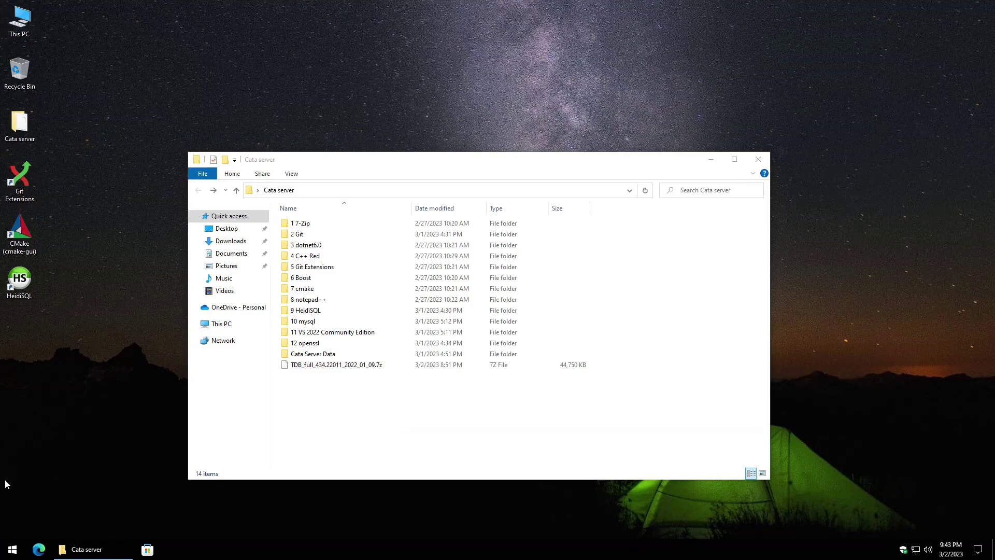
# Step: Reach the Environment Variables dialog via Settings > System > About > Advanced system settings
pyautogui.click(12, 550)
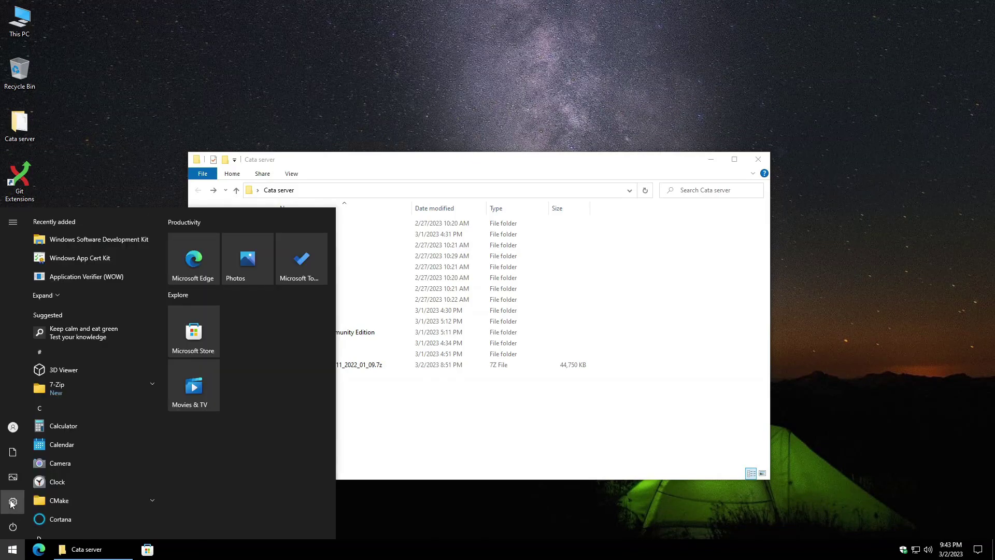
pyautogui.click(12, 502)
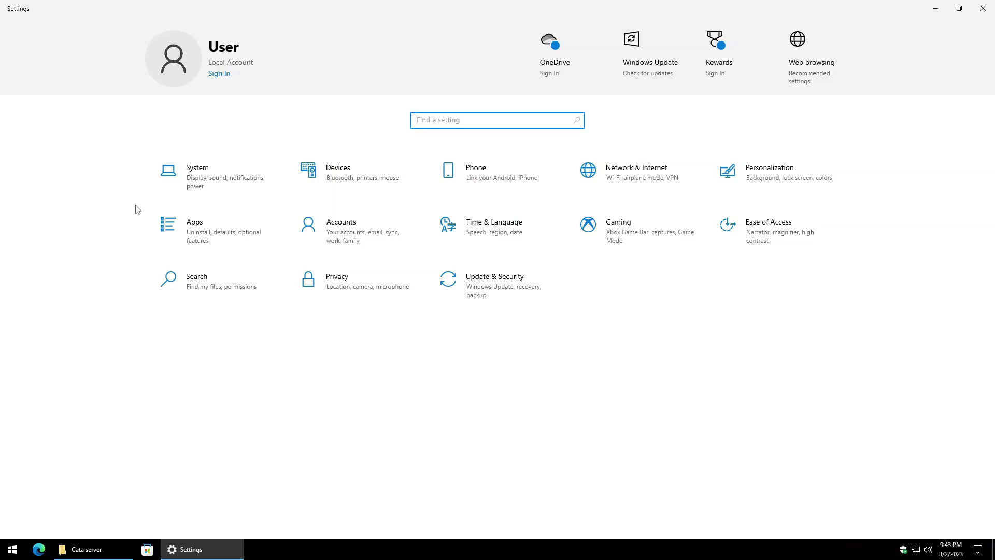
pyautogui.click(219, 173)
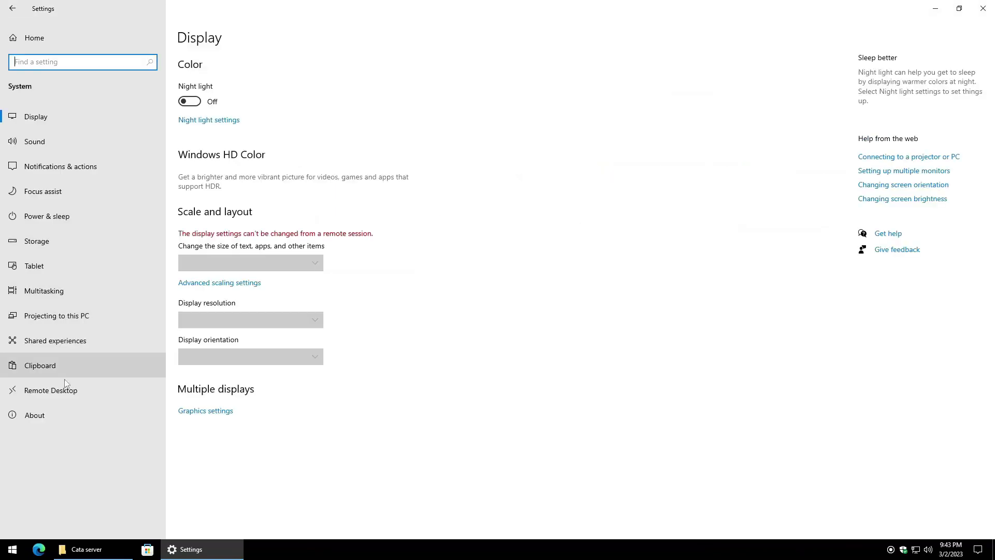
pyautogui.click(36, 422)
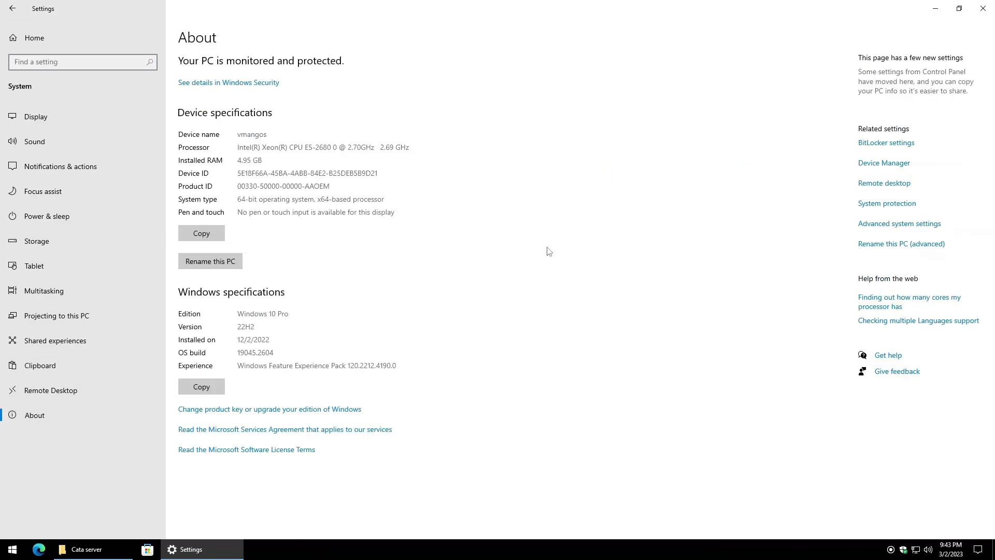
pyautogui.click(897, 225)
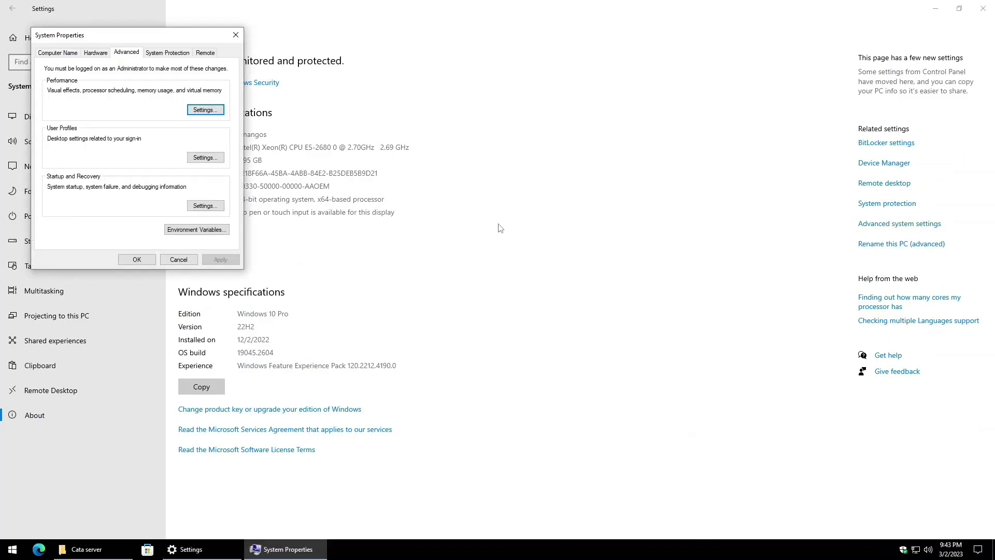
pyautogui.click(219, 231)
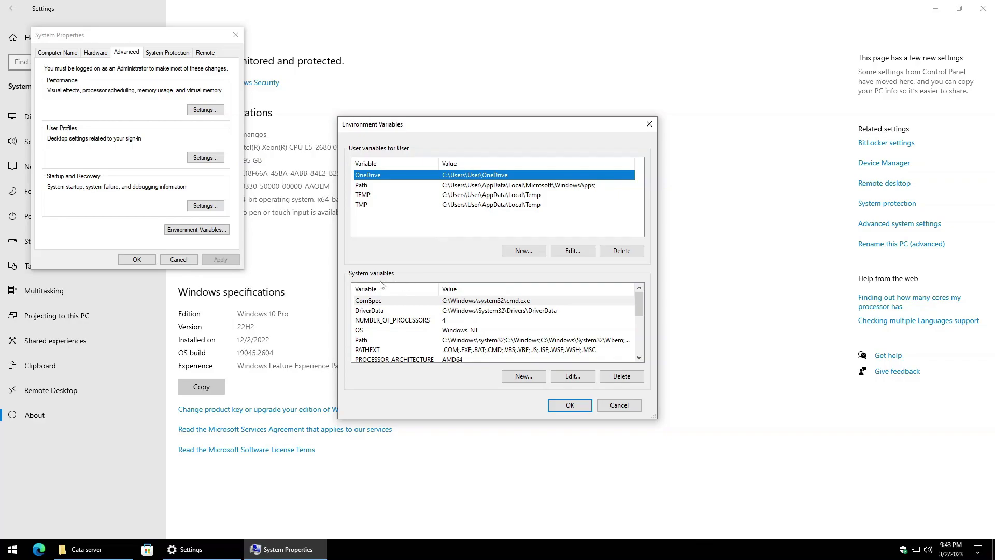
# Step: Enter a new system variable named BOOST_ROOT with value C:\local\boost_1_81_0
pyautogui.click(524, 377)
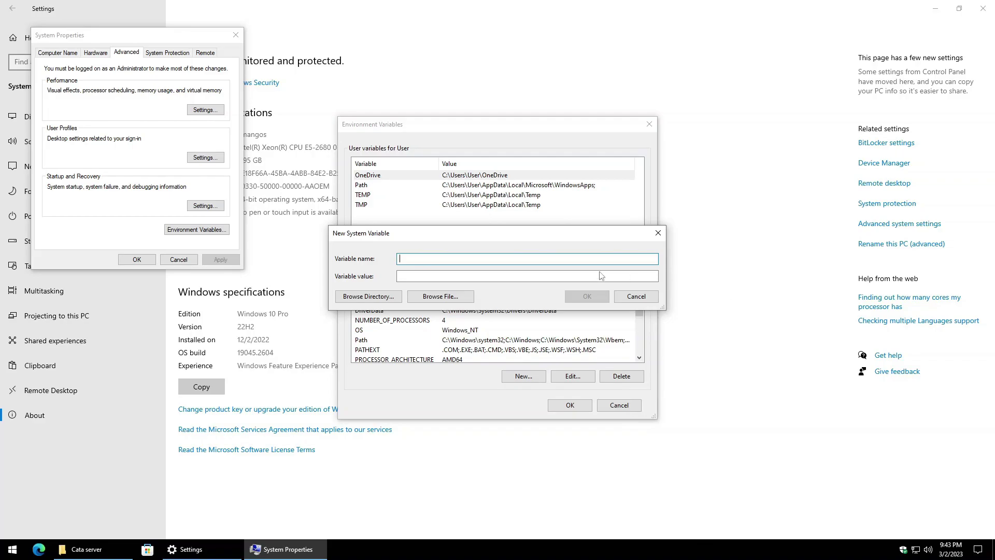
pyautogui.write('BOOST_ROOT')
pyautogui.press('BackSpace')
pyautogui.click(400, 276)
pyautogui.write('C:\\local\\boost_1_81_0')
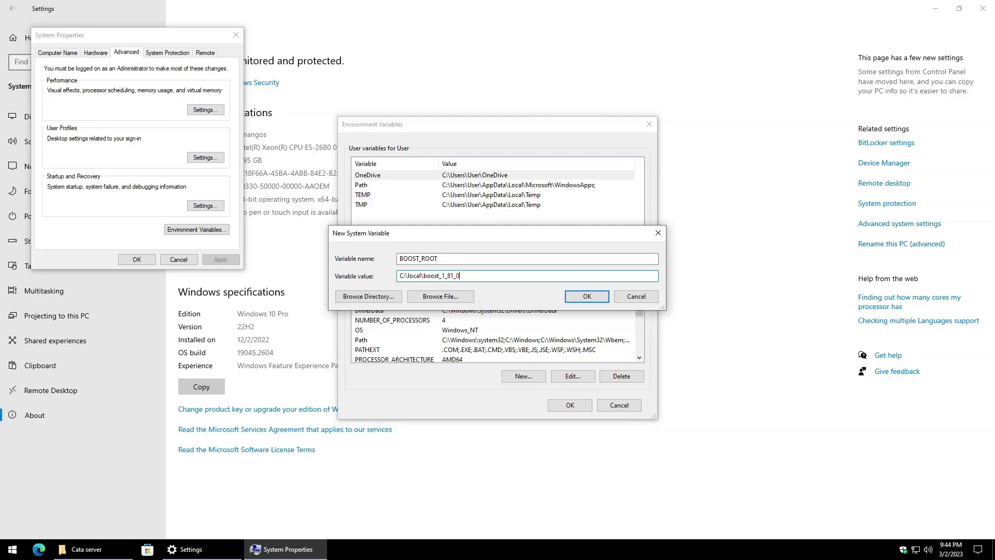
pyautogui.hotkey('shift', 'Left')
pyautogui.hotkey('shift', 'Left')
pyautogui.hotkey('shift', 'Left')
pyautogui.hotkey('shift', 'Left')
pyautogui.hotkey('shift', 'Left')
pyautogui.hotkey('shift', 'Left')
pyautogui.hotkey('shift', 'Left')
pyautogui.hotkey('ctrl', 'c')
pyautogui.press('End')
pyautogui.hotkey('shift', 'Left')
pyautogui.hotkey('shift', 'Left')
pyautogui.hotkey('shift', 'Left')
pyautogui.hotkey('shift', 'Left')
pyautogui.hotkey('shift', 'Left')
pyautogui.hotkey('shift', 'Left')
pyautogui.press('End')
# Step: Save BOOST_ROOT, confirm the environment and system properties dialogs, and close Settings
pyautogui.click(581, 298)
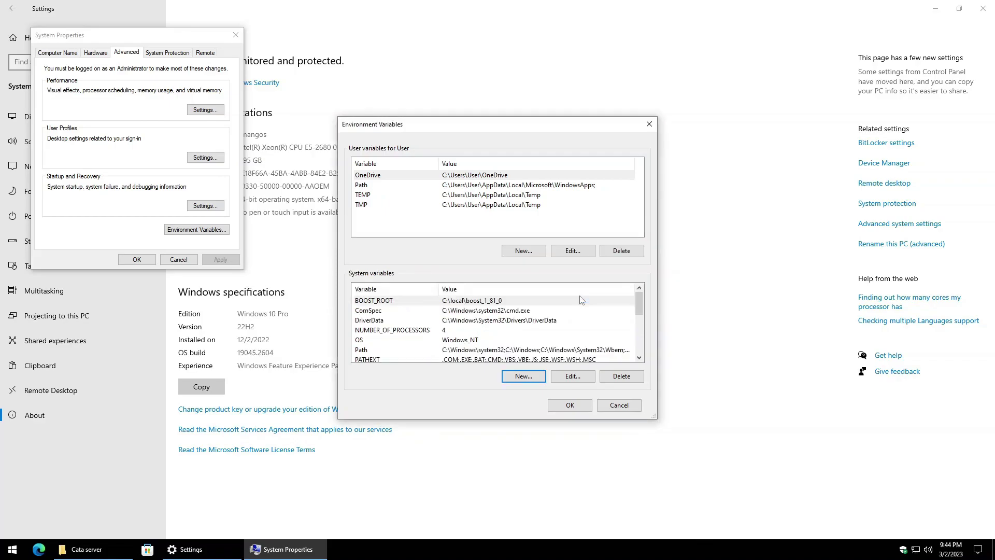
pyautogui.click(570, 404)
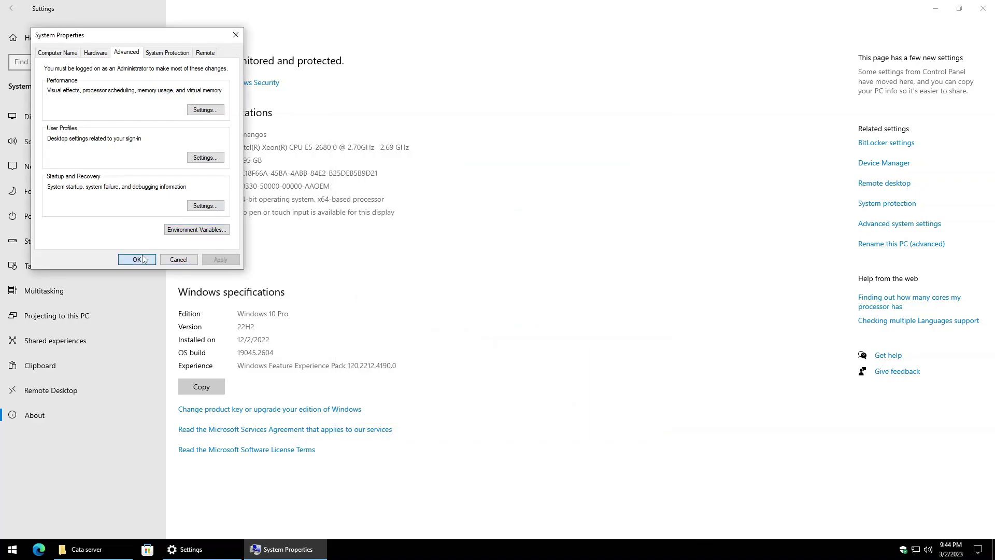
pyautogui.click(137, 260)
pyautogui.click(983, 9)
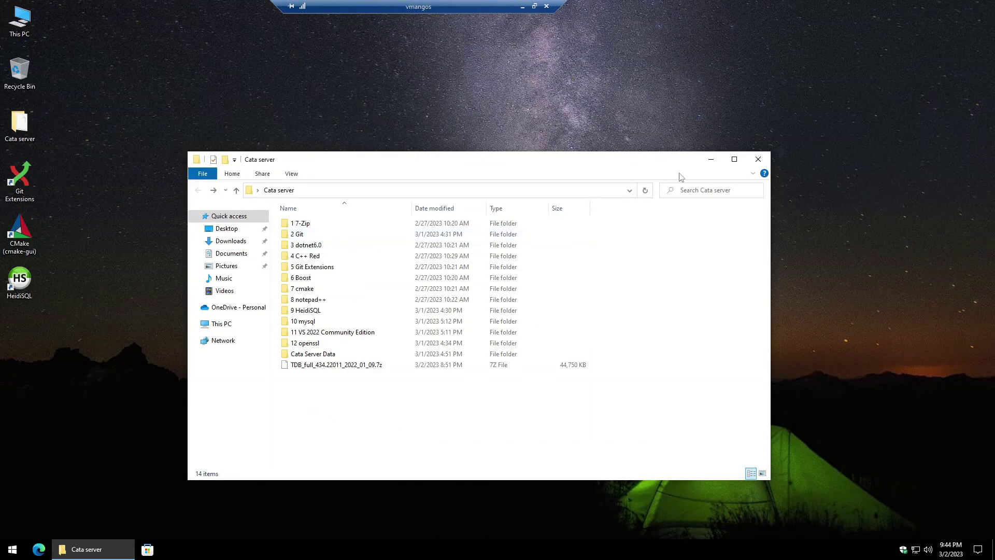
# Step: Close the Cata server window and open Local Disk (C:) from This PC
pyautogui.click(757, 159)
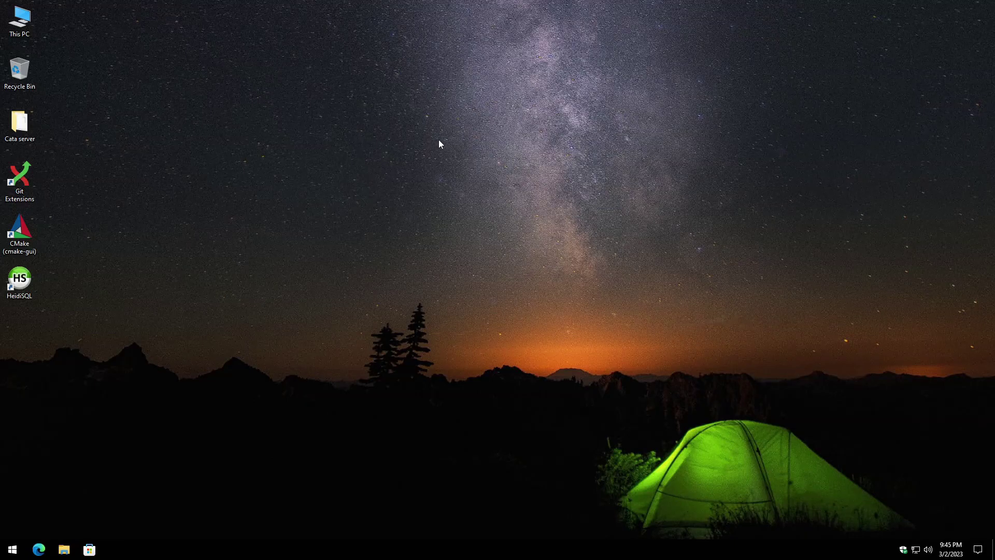
pyautogui.doubleClick(19, 20)
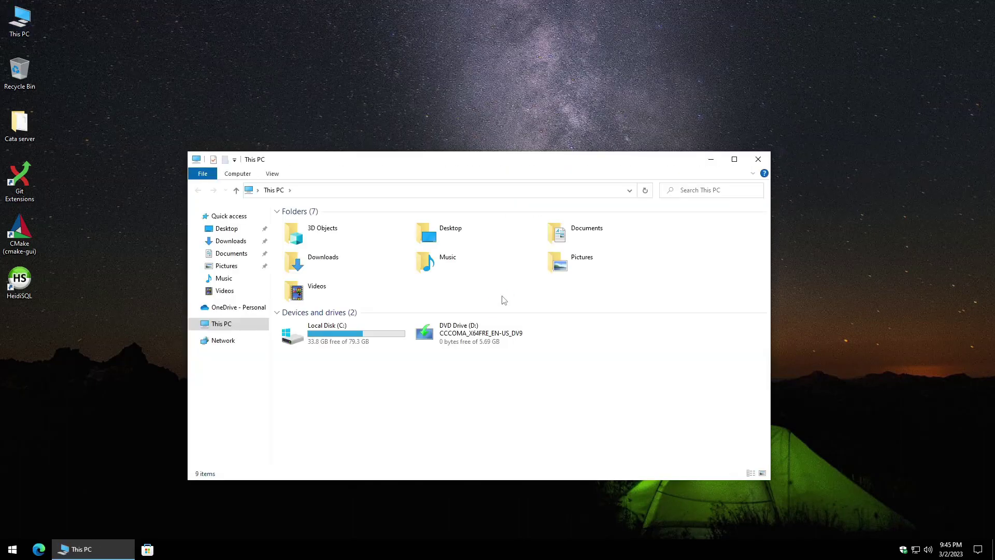
pyautogui.click(340, 337)
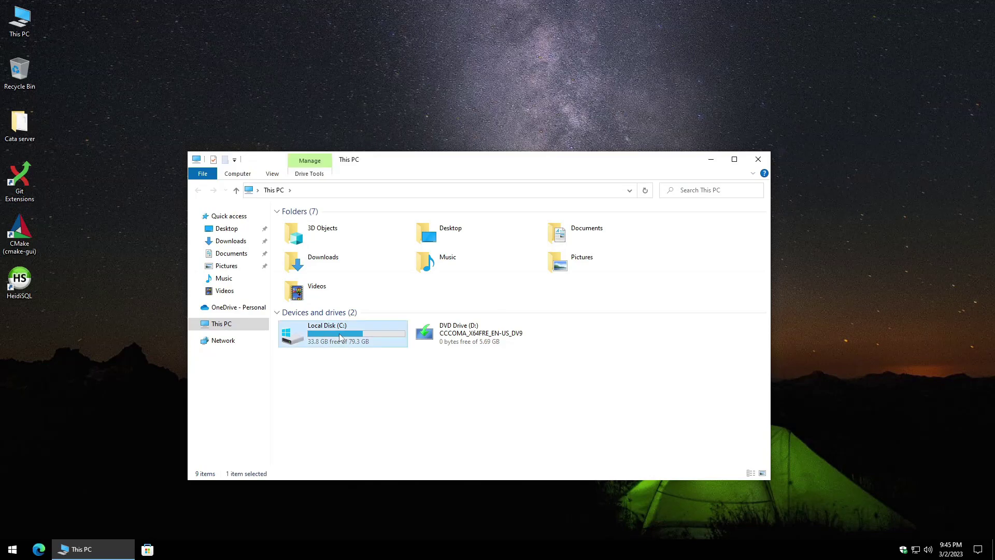
pyautogui.doubleClick(340, 337)
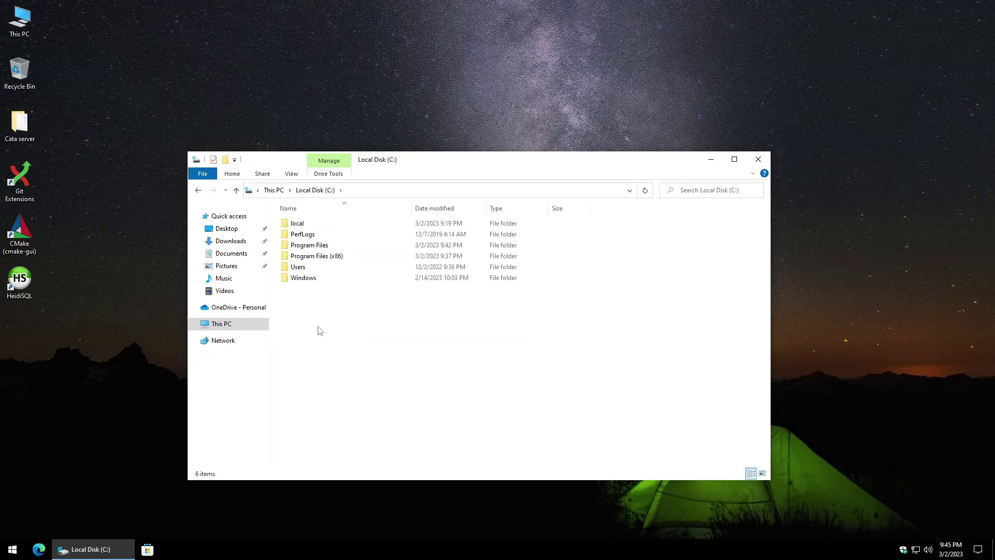
# Step: Create a new folder named Trinity at the root of C:
pyautogui.rightClick(320, 331)
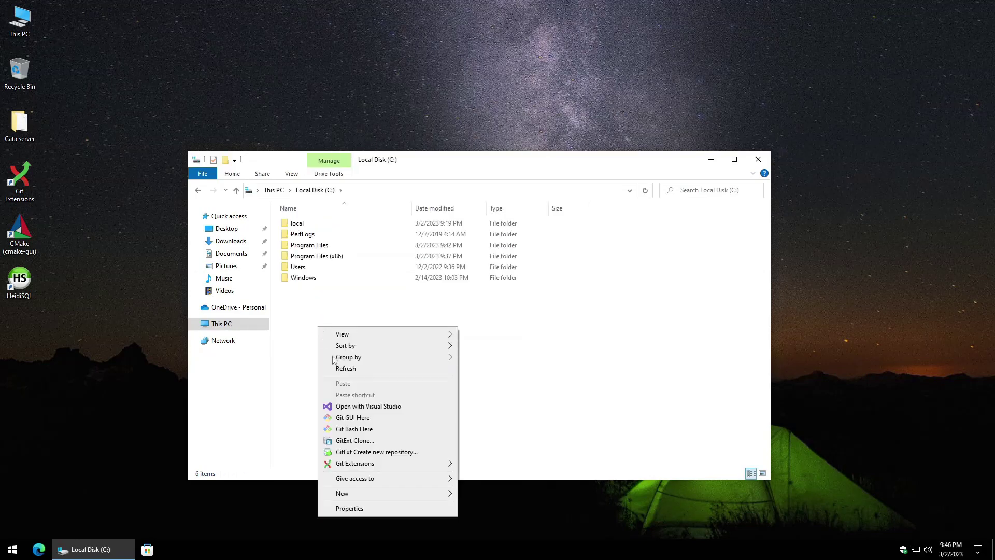
pyautogui.moveTo(382, 493)
pyautogui.click(482, 495)
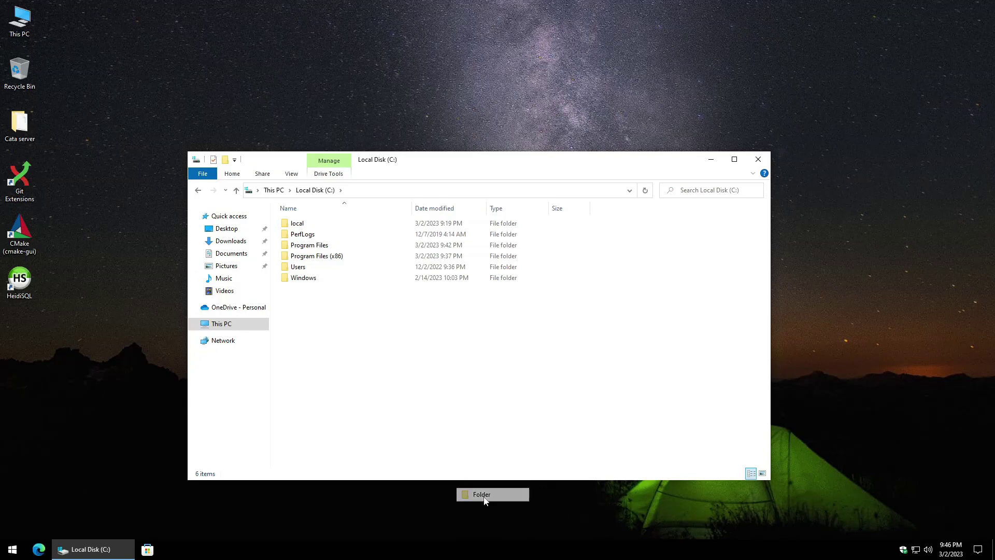
pyautogui.write('Triity')
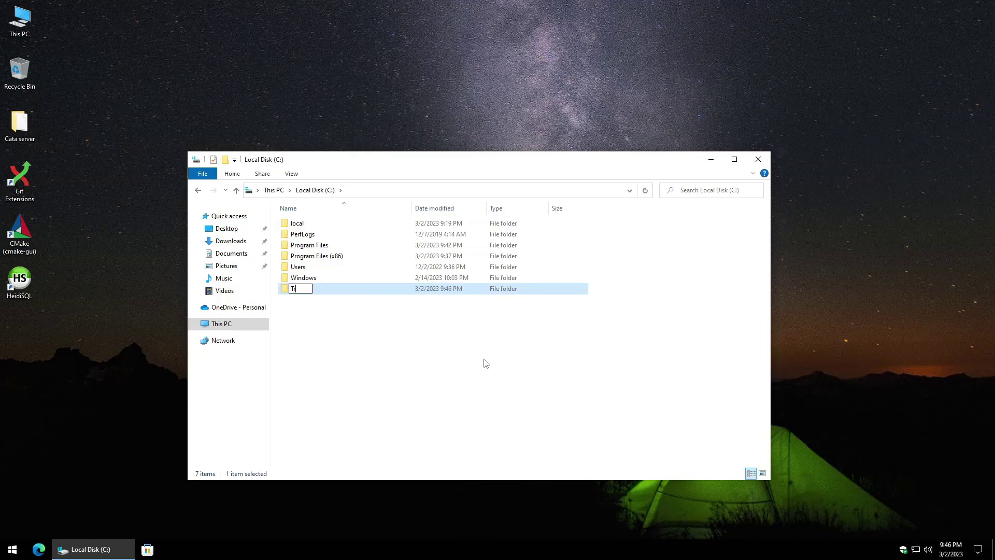
pyautogui.press('BackSpace')
pyautogui.press('BackSpace')
pyautogui.press('BackSpace')
pyautogui.write('nity')
pyautogui.click(414, 357)
# Step: Create a second folder named Build beside it and select Trinity
pyautogui.rightClick(385, 341)
pyautogui.moveTo(423, 320)
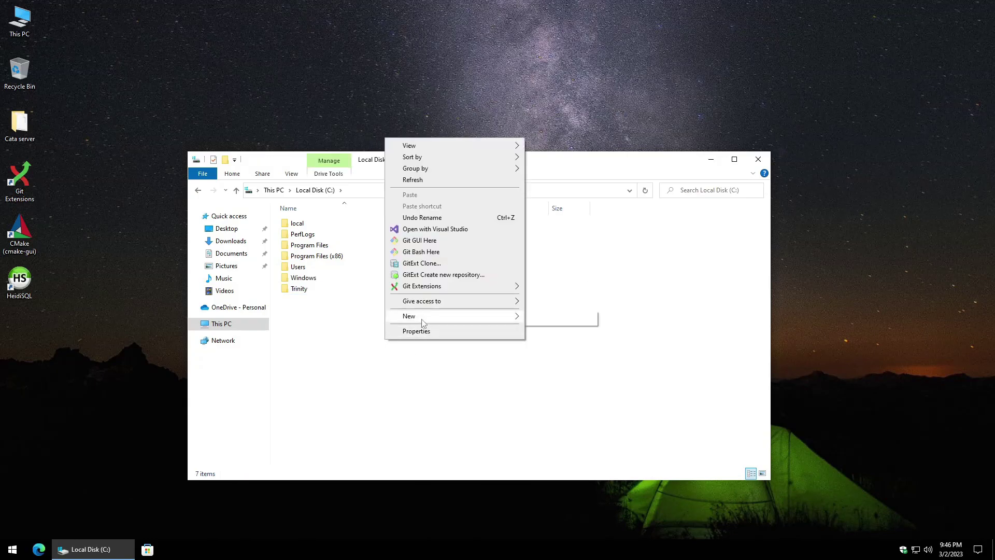
pyautogui.click(530, 319)
pyautogui.write('Build')
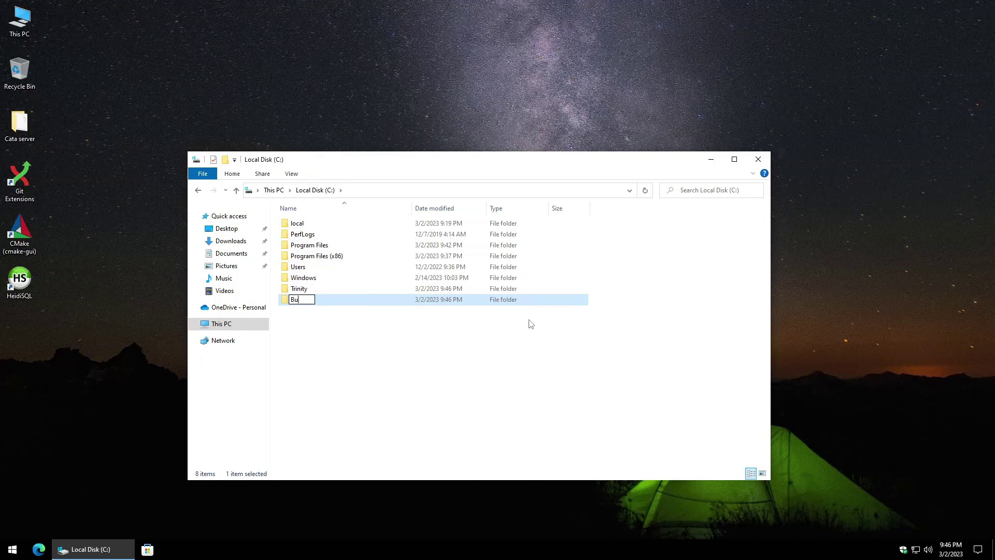
pyautogui.click(407, 327)
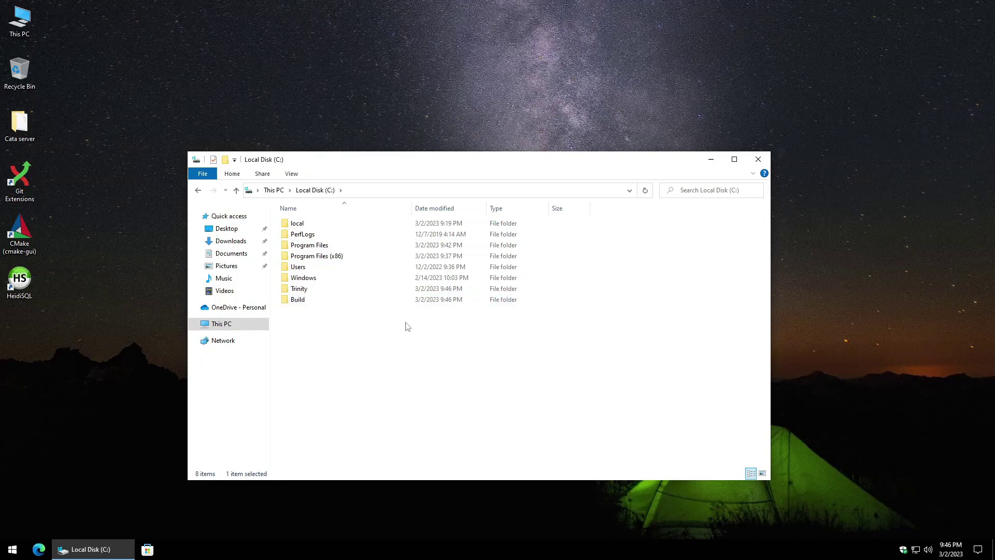
pyautogui.click(368, 292)
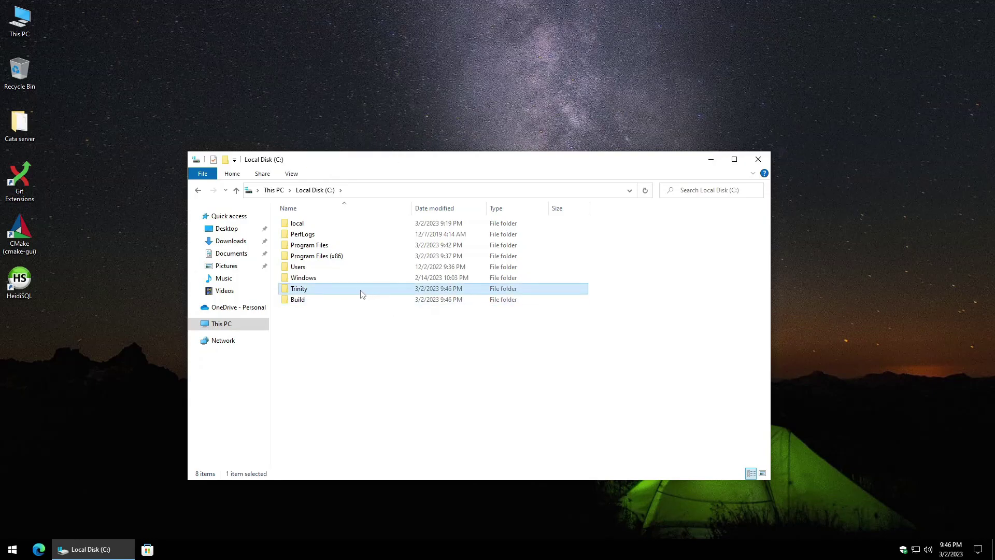
# Step: Start a Git Extensions clone into the Trinity folder, accepting the initial setup settings
pyautogui.rightClick(351, 294)
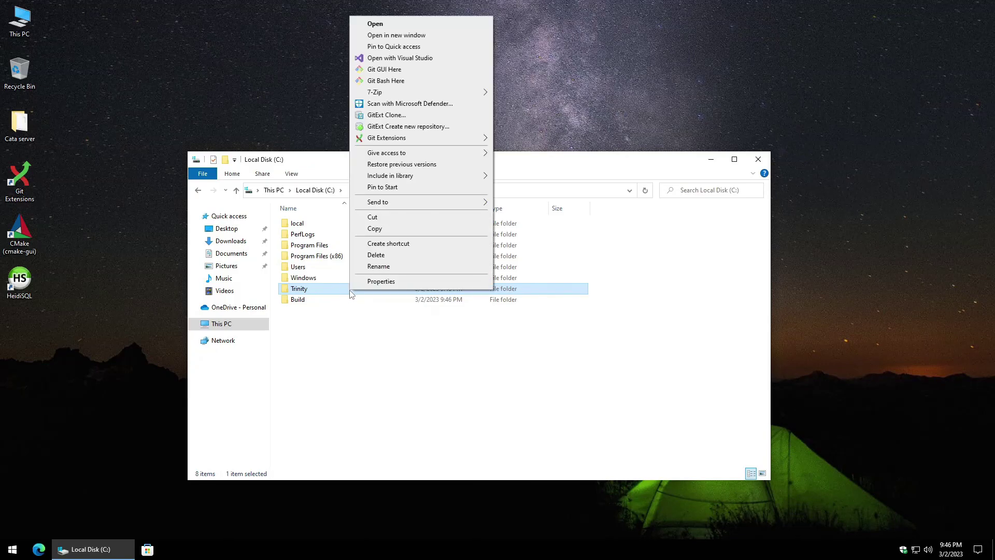
pyautogui.click(419, 115)
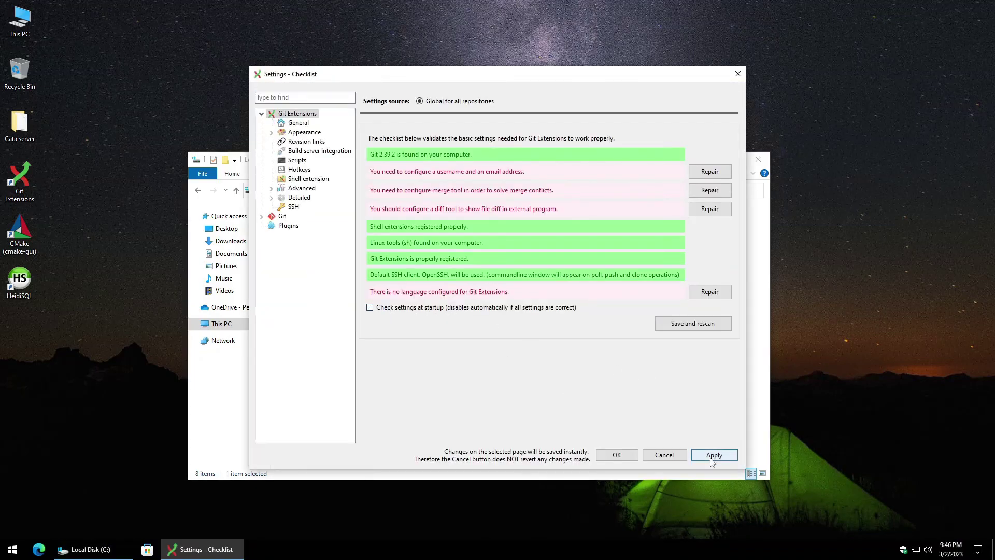
pyautogui.click(617, 454)
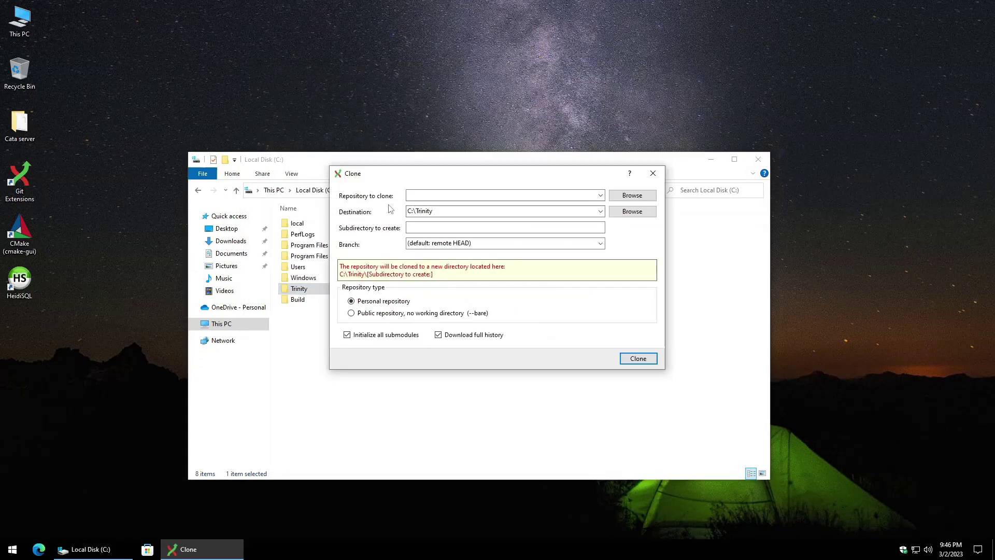
pyautogui.click(410, 195)
# Step: Copy the TrinityCore GitHub repository URL into Repository to clone and close Edge
pyautogui.click(39, 549)
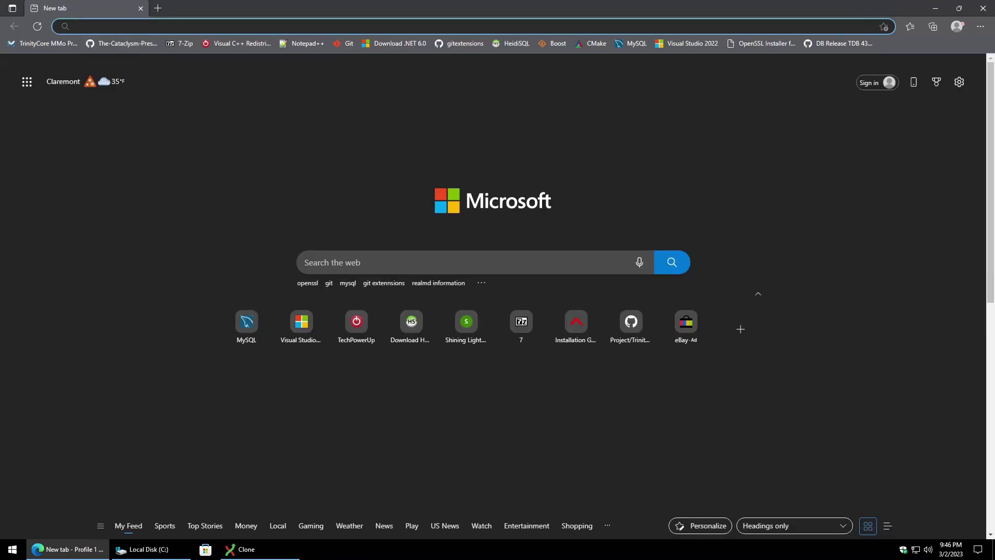
pyautogui.click(123, 43)
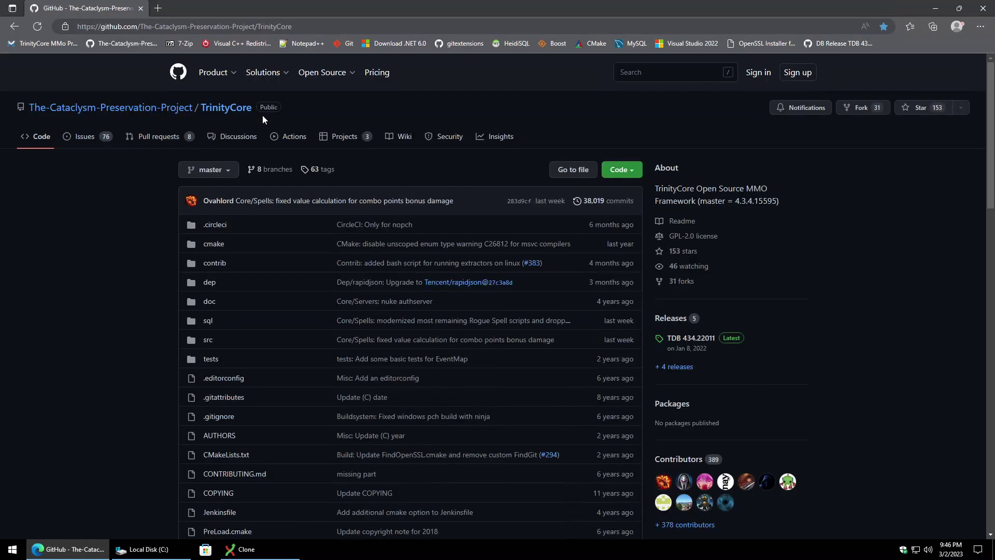
pyautogui.click(184, 26)
pyautogui.hotkey('ctrl', 'c')
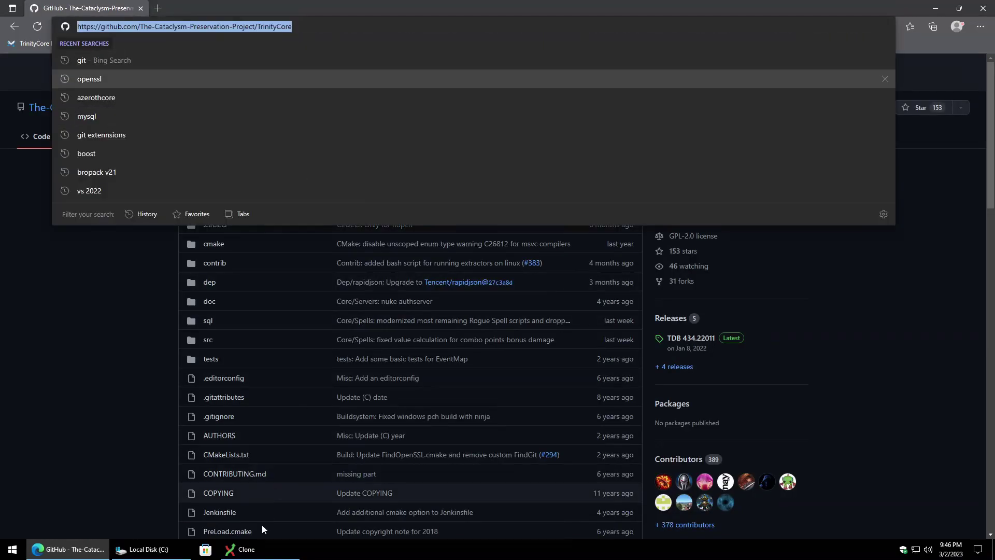
pyautogui.click(244, 549)
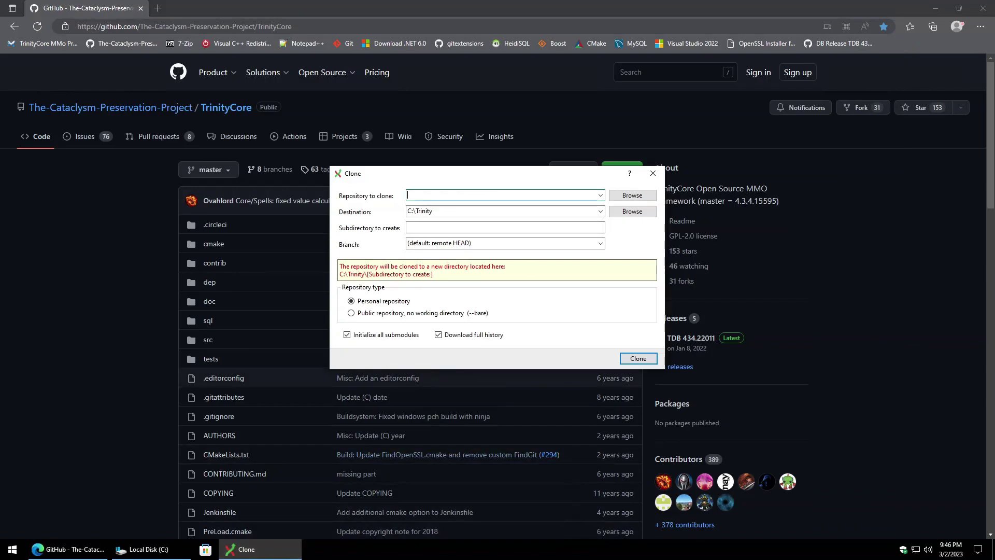
pyautogui.hotkey('ctrl', 'v')
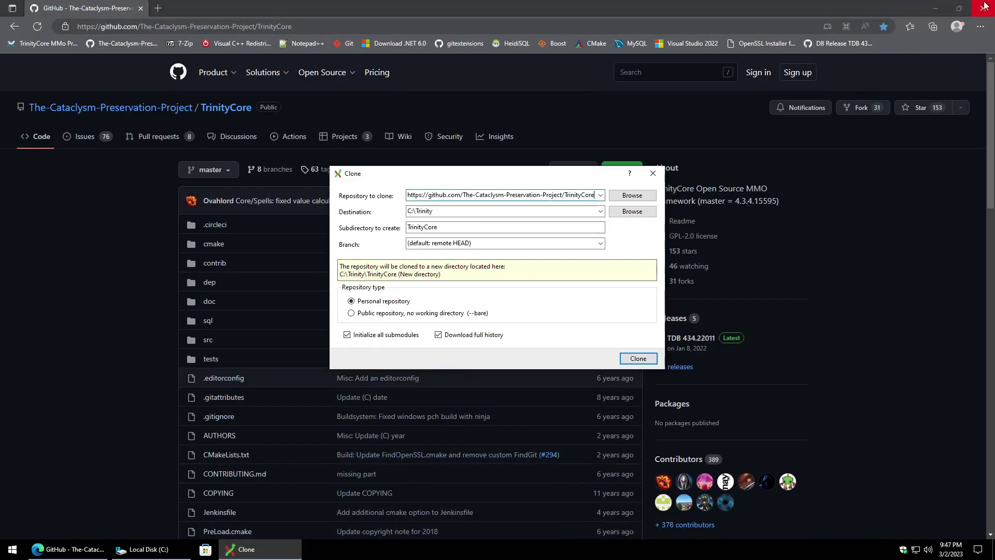
pyautogui.click(985, 6)
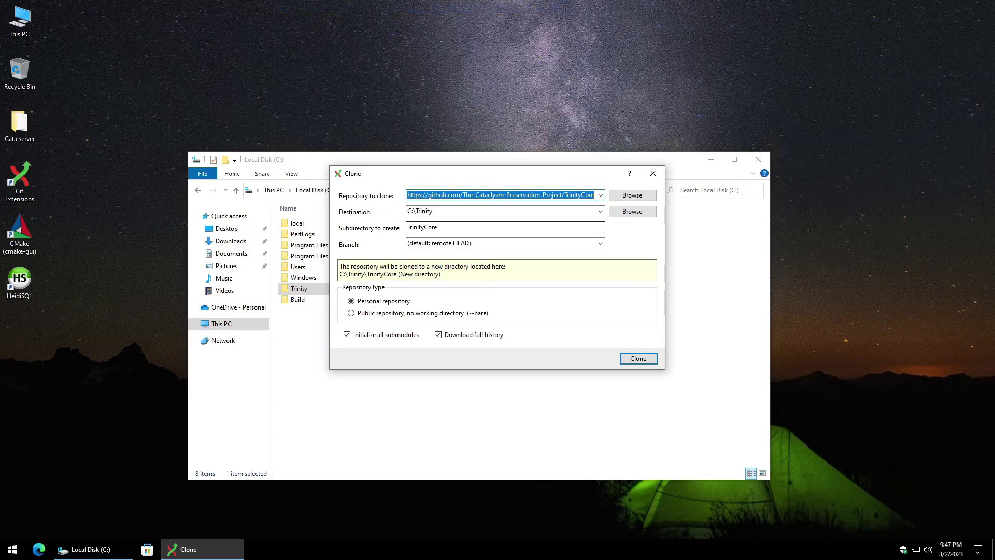
# Step: Clear the subdirectory name, choose the master branch, and start the clone
pyautogui.press('Tab')
pyautogui.press('Tab')
pyautogui.press('Tab')
pyautogui.press('Tab')
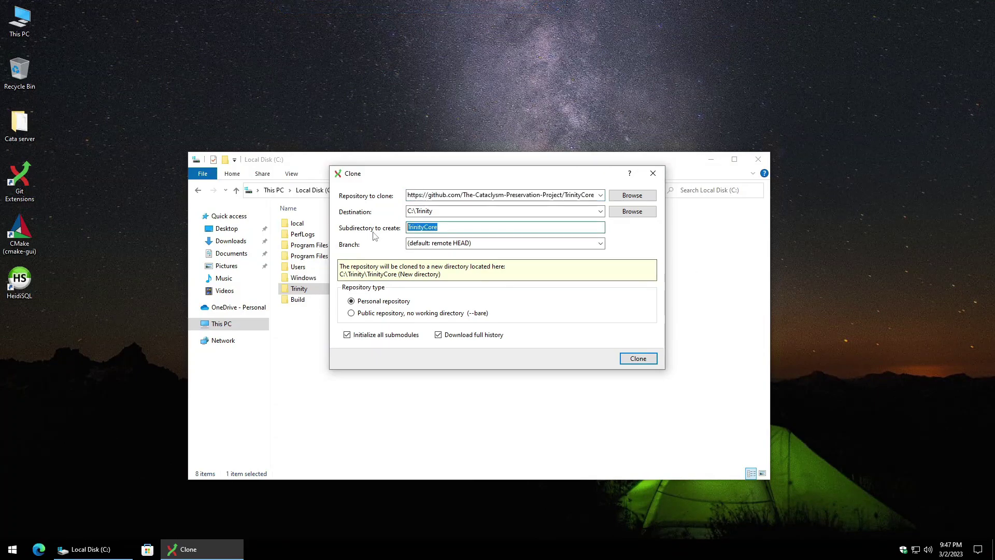
pyautogui.press('BackSpace')
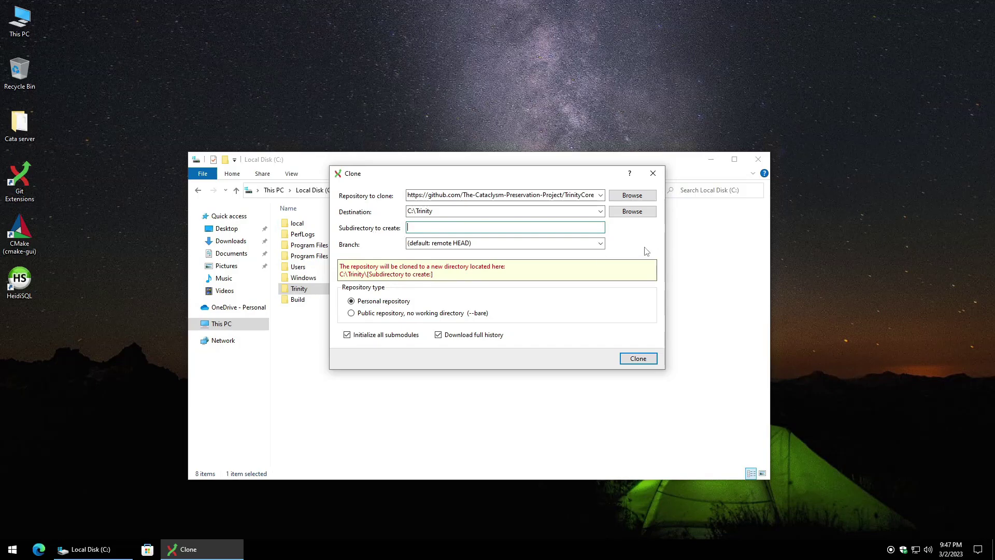
pyautogui.click(600, 244)
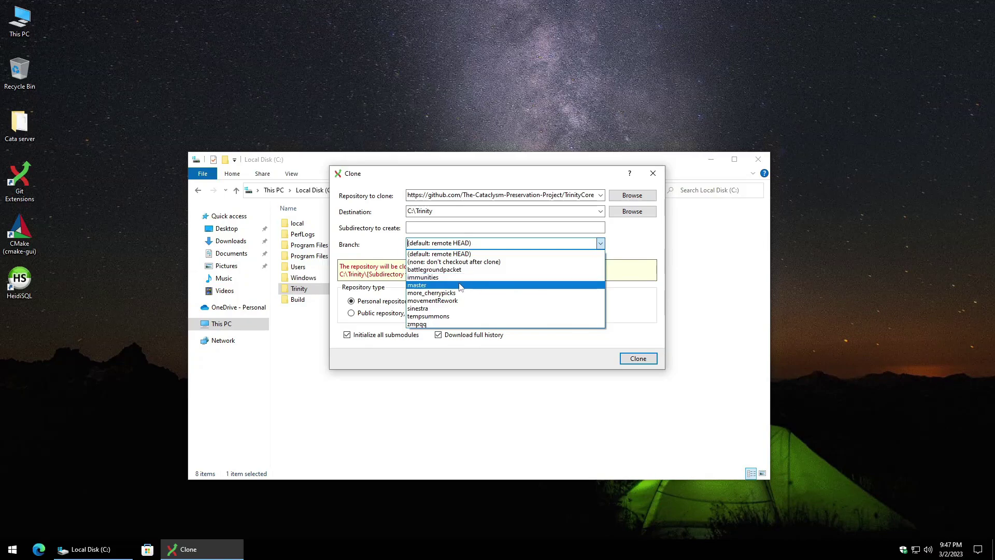
pyautogui.click(461, 286)
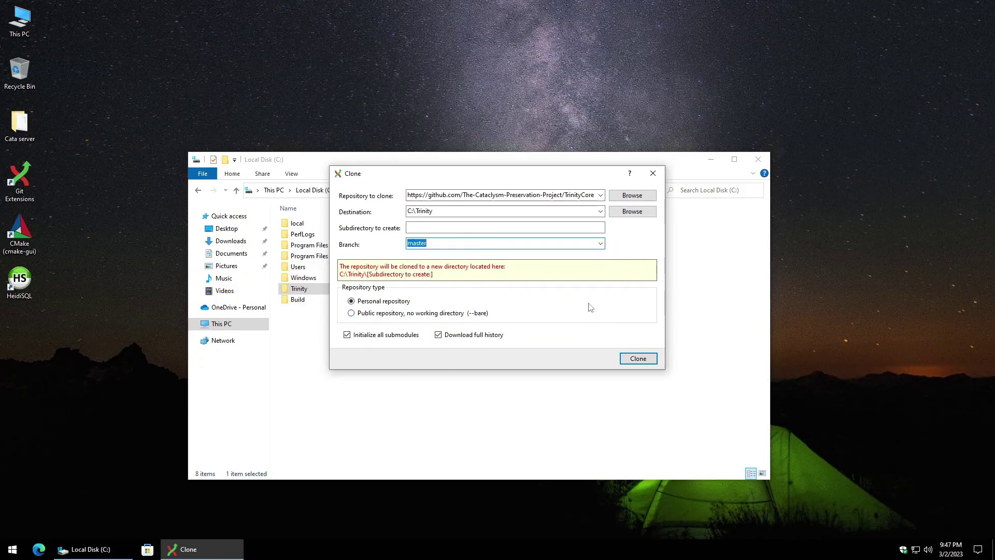
pyautogui.click(648, 363)
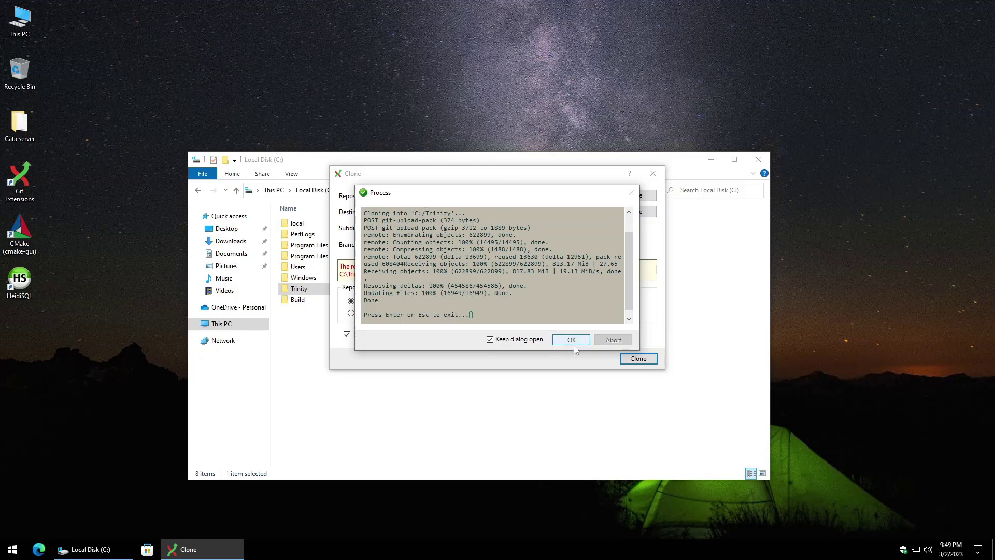
# Step: Dismiss the finished clone progress window and launch the CMake GUI
pyautogui.click(572, 342)
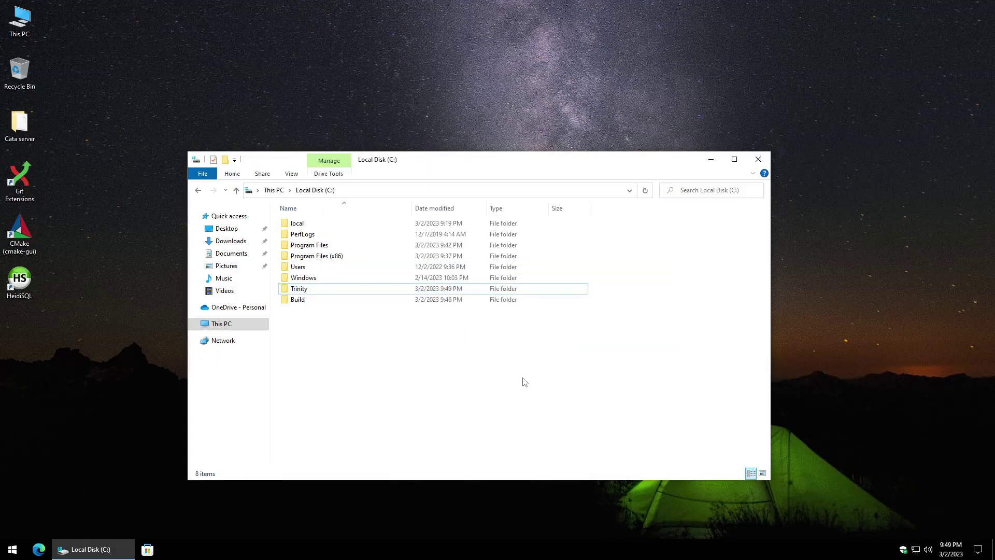
pyautogui.doubleClick(20, 232)
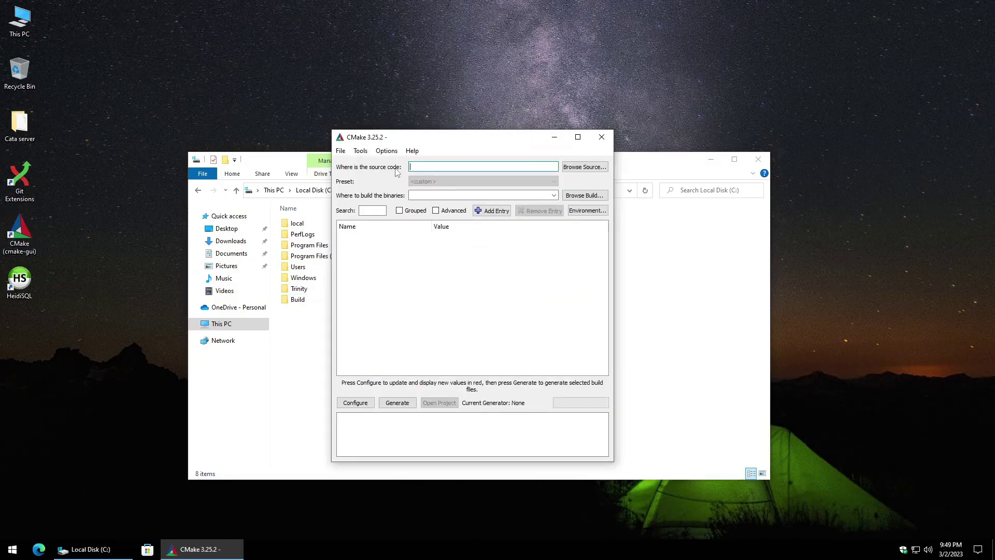
# Step: Set the CMake source folder to C:/Trinity
pyautogui.click(586, 166)
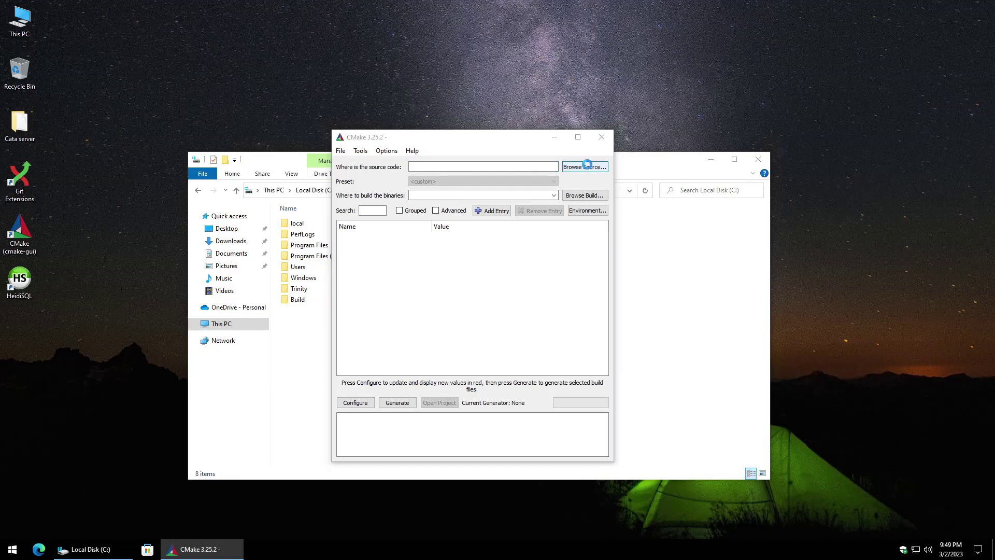
pyautogui.click(374, 322)
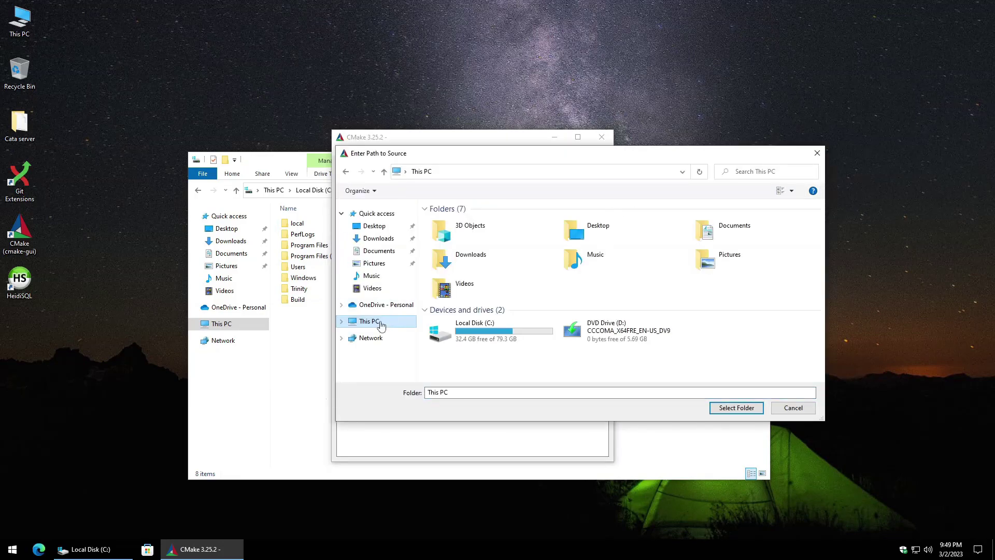
pyautogui.click(469, 337)
pyautogui.doubleClick(469, 338)
pyautogui.click(462, 276)
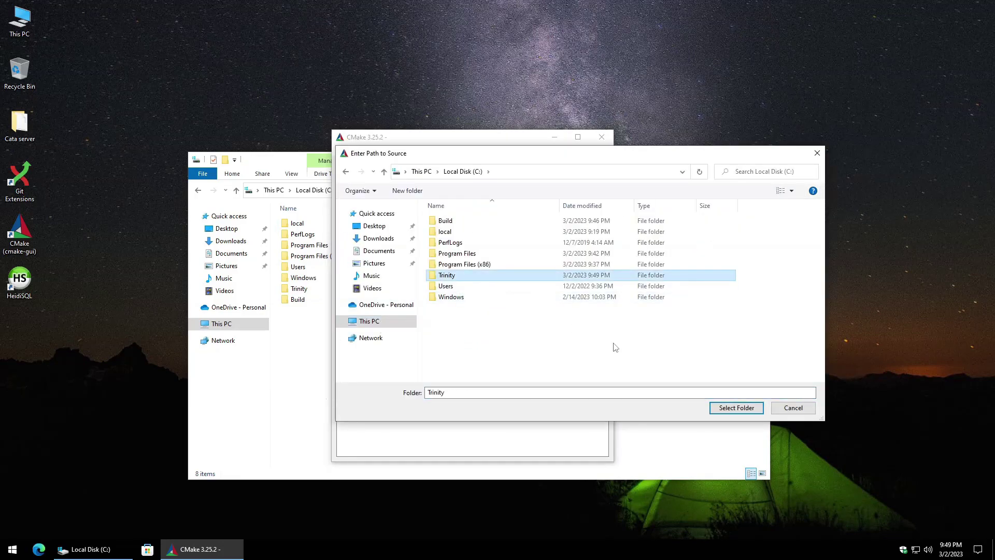
pyautogui.click(721, 407)
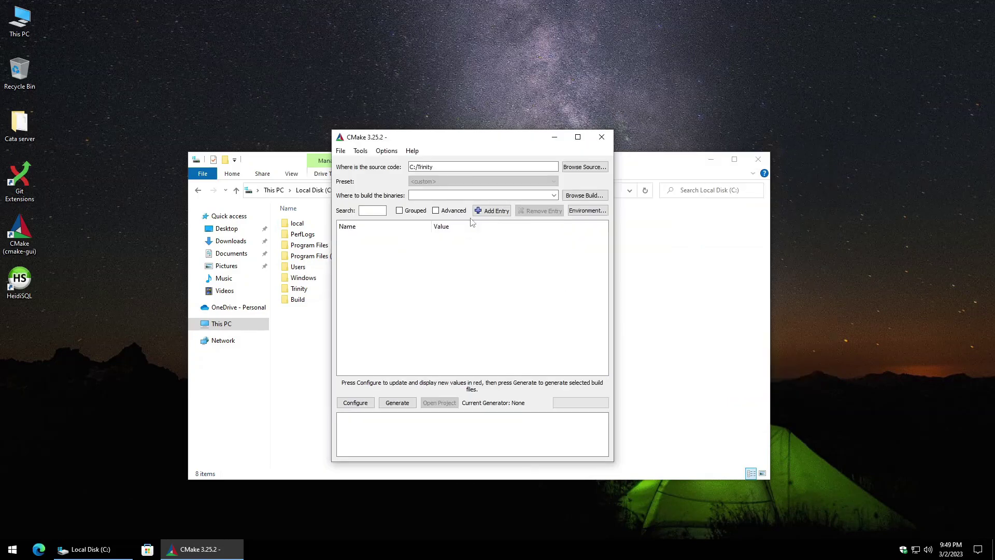
# Step: Set the build folder to C:/Build and configure with the Visual Studio 17 2022 generator
pyautogui.click(576, 195)
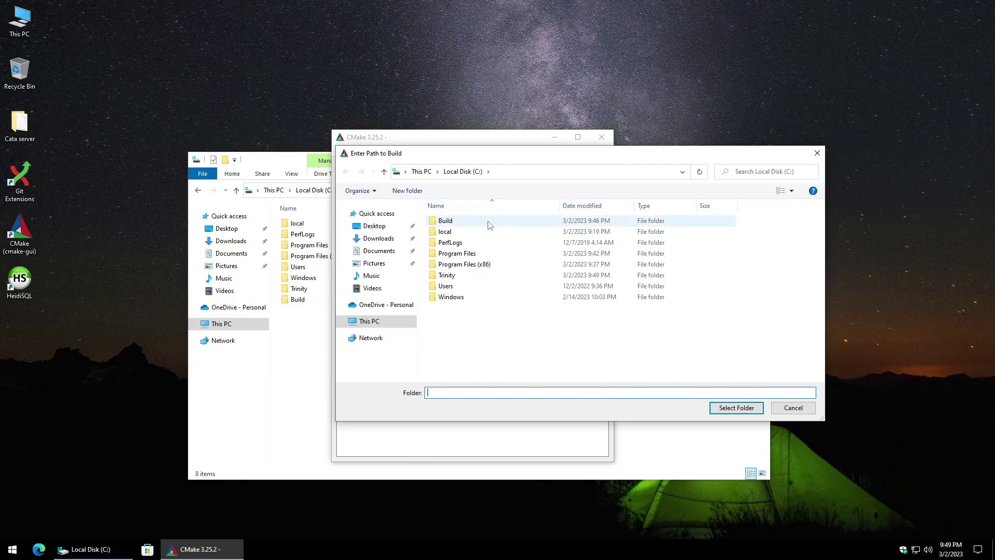
pyautogui.click(490, 224)
pyautogui.click(737, 408)
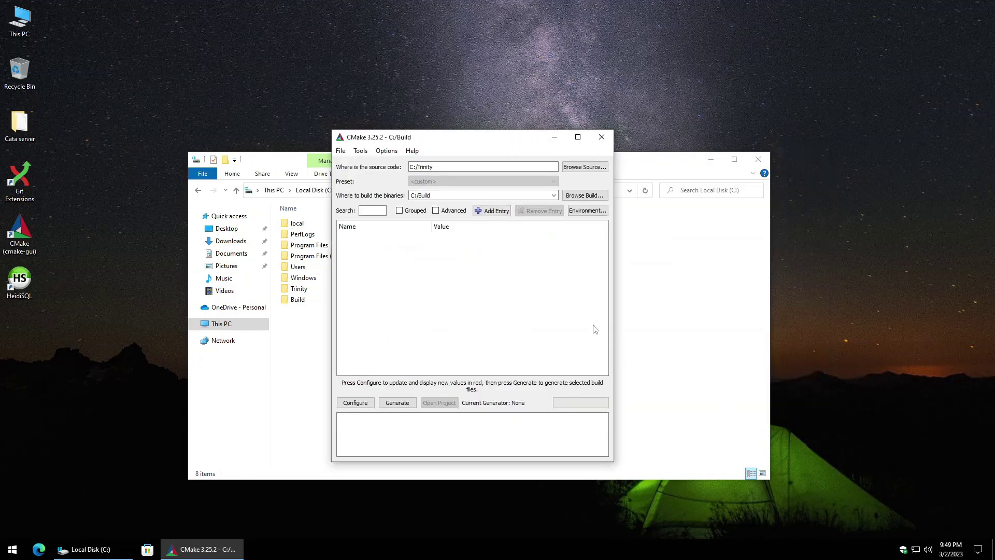
pyautogui.click(364, 404)
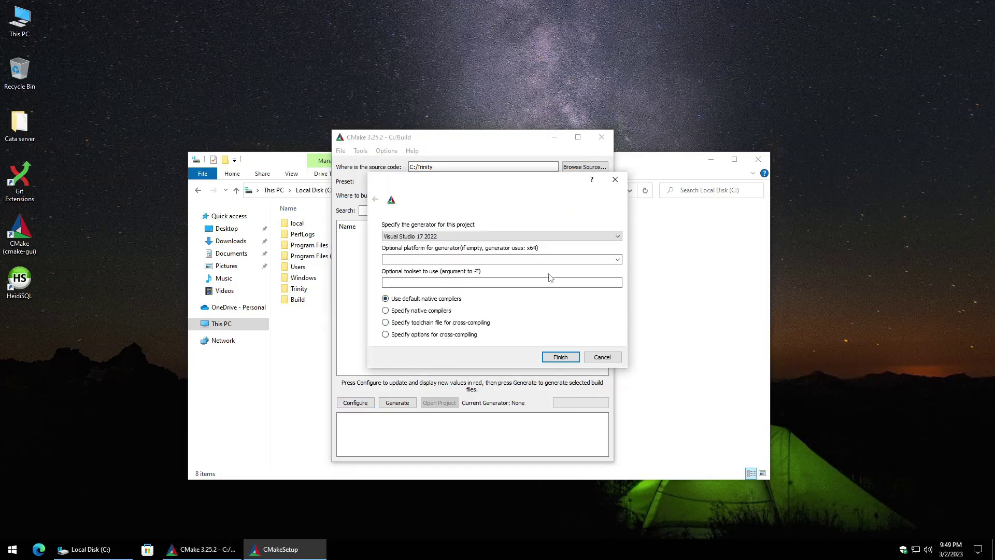
pyautogui.click(561, 358)
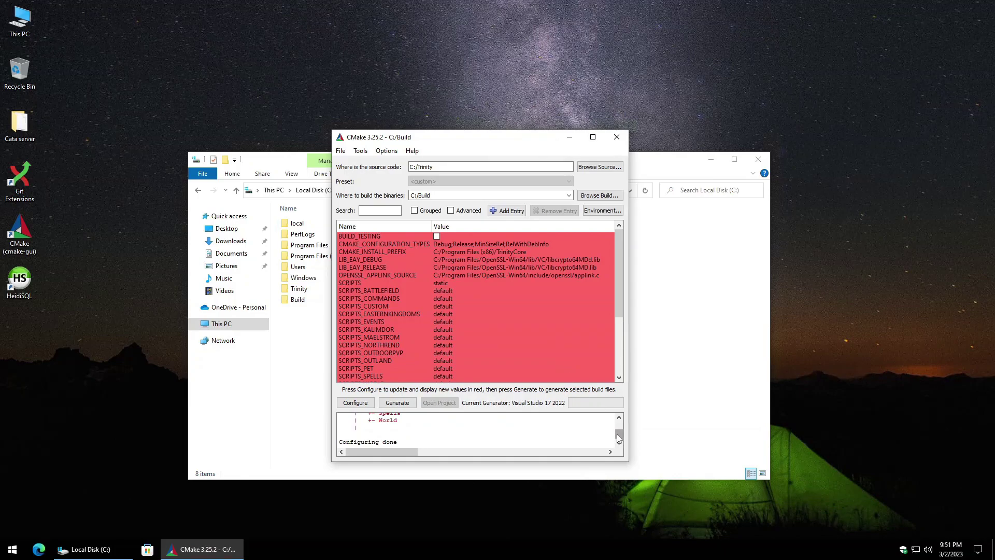
# Step: Review the configure log, confirming Boost 1.81.0 was found and configuring is done
pyautogui.tripleClick(368, 442)
pyautogui.click(368, 442)
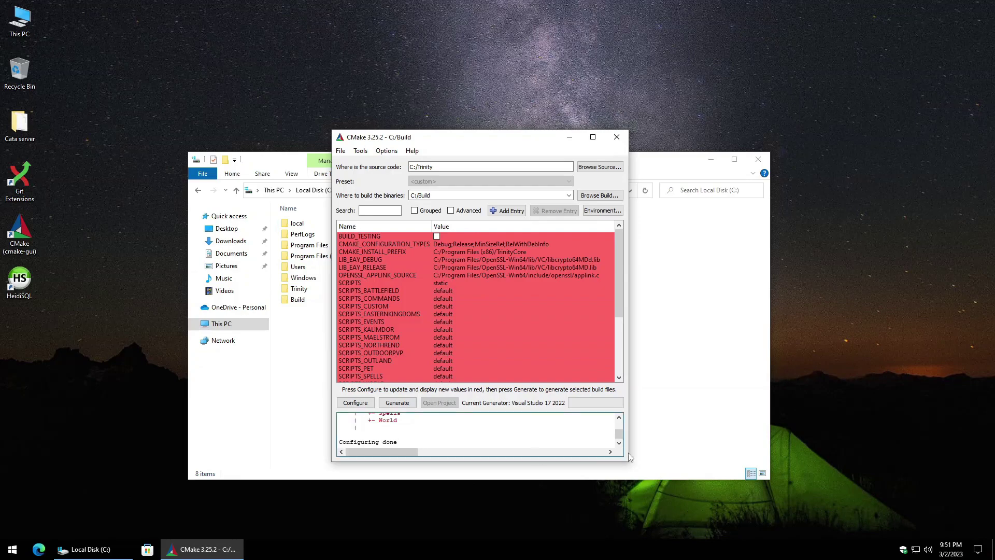
pyautogui.scroll(5, 477, 430)
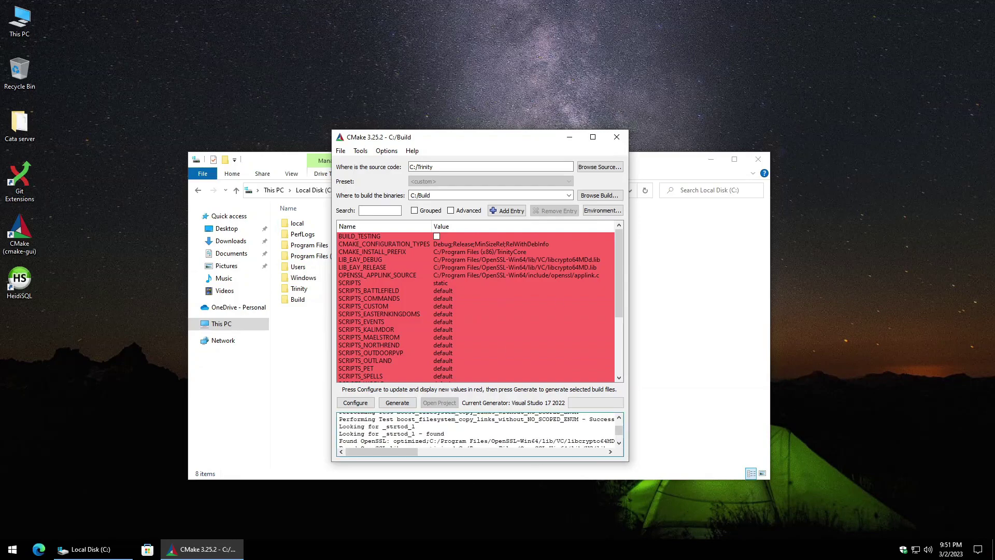
pyautogui.scroll(1, 477, 430)
pyautogui.scroll(1, 477, 430)
pyautogui.scroll(-1, 477, 430)
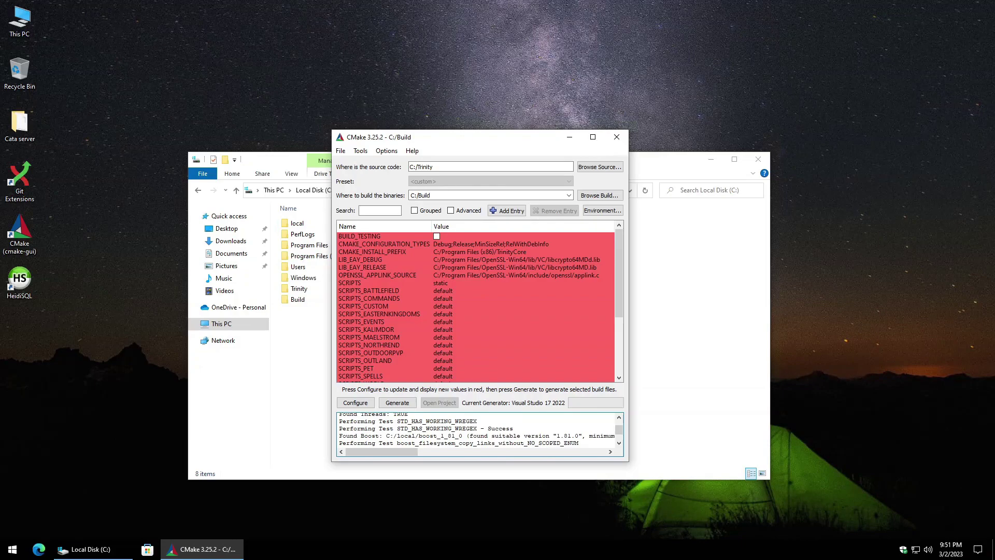
pyautogui.moveTo(346, 436)
pyautogui.mouseDown()
pyautogui.moveTo(582, 435)
pyautogui.moveTo(346, 436)
pyautogui.mouseUp()
pyautogui.moveTo(619, 430); pyautogui.dragTo(621, 448)
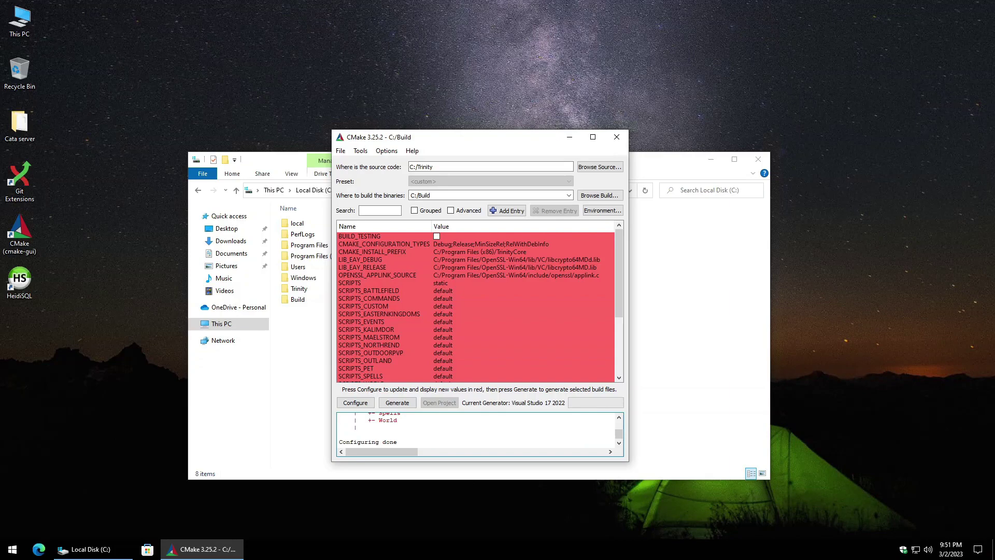
pyautogui.moveTo(619, 262); pyautogui.dragTo(629, 328)
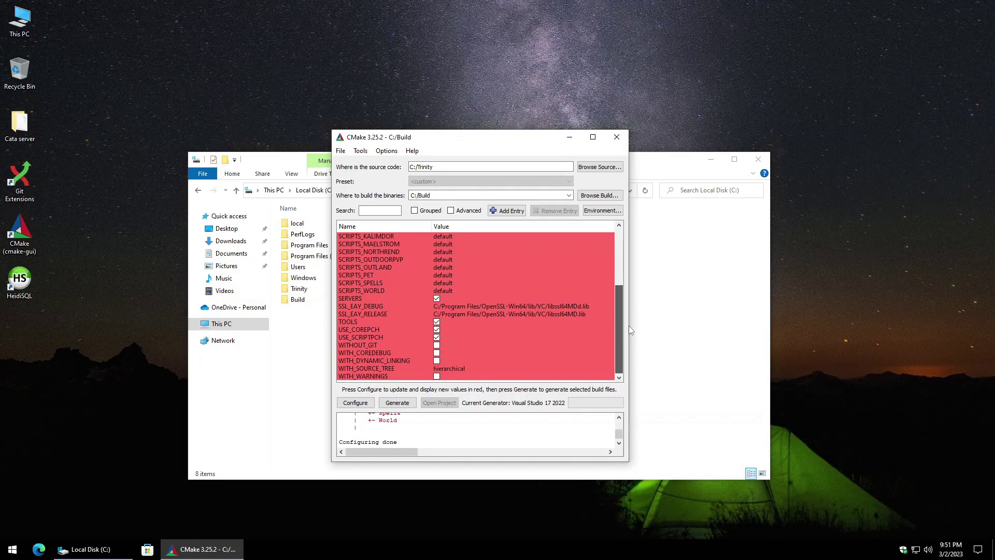
pyautogui.moveTo(629, 326); pyautogui.dragTo(614, 253)
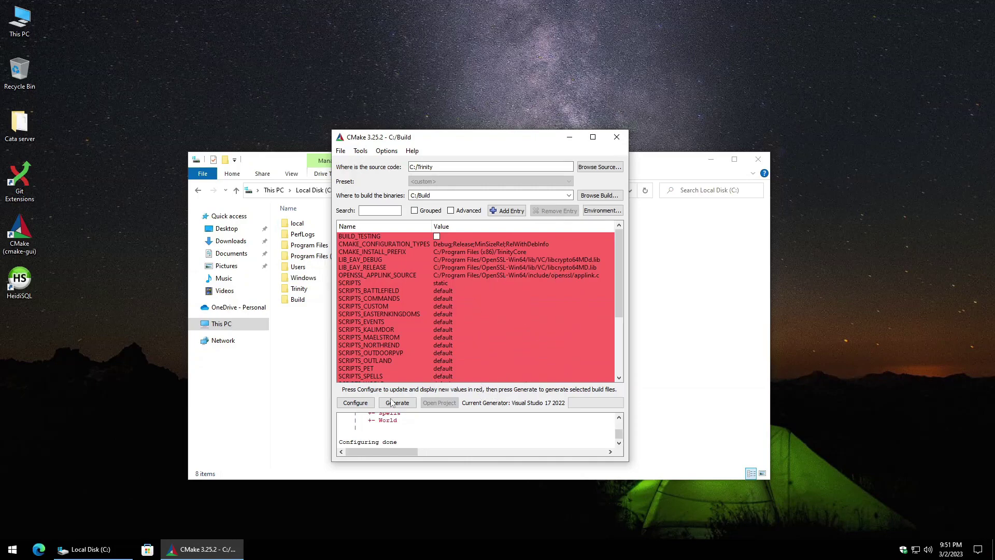
# Step: Reconfigure and generate the TrinityCore Visual Studio solution in CMake, then open the project
pyautogui.click(356, 403)
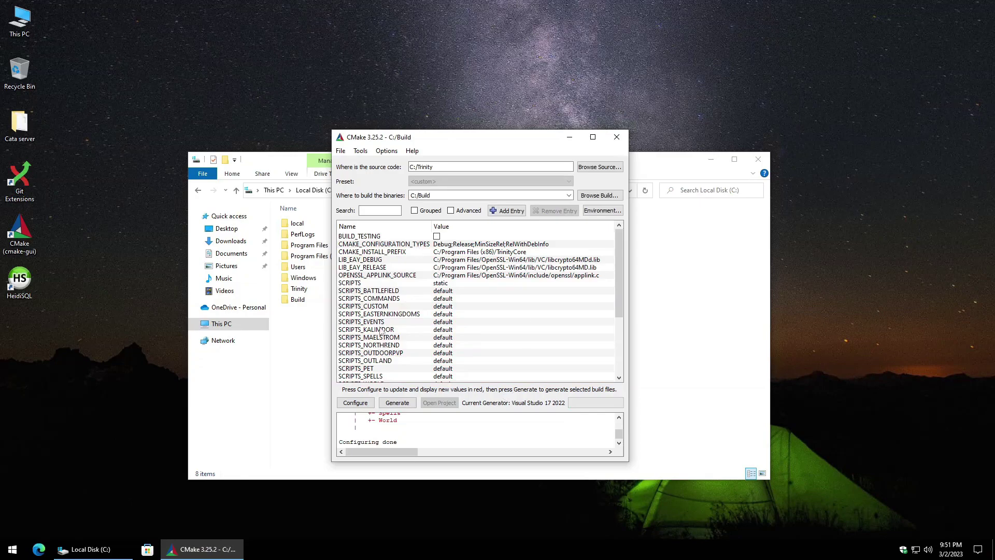
pyautogui.click(395, 403)
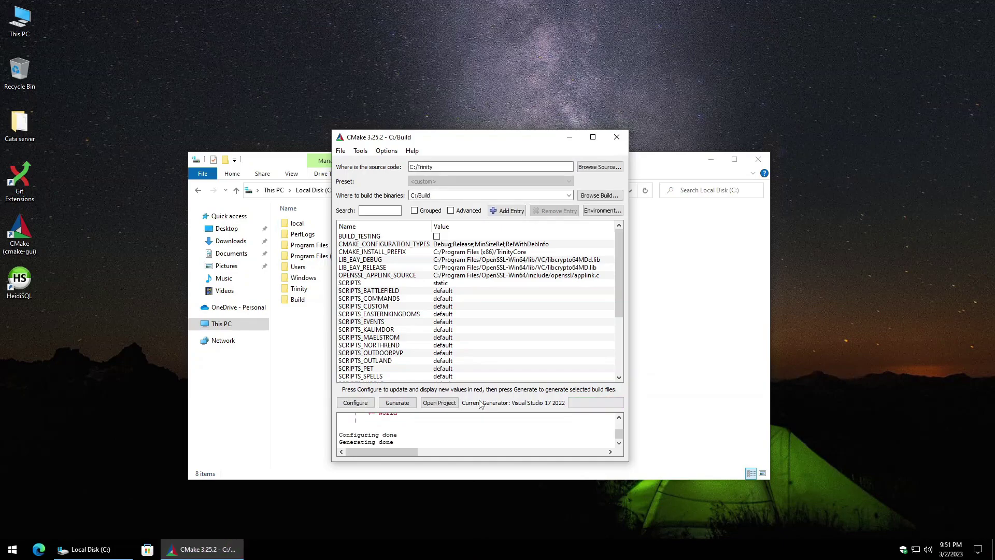
pyautogui.click(440, 404)
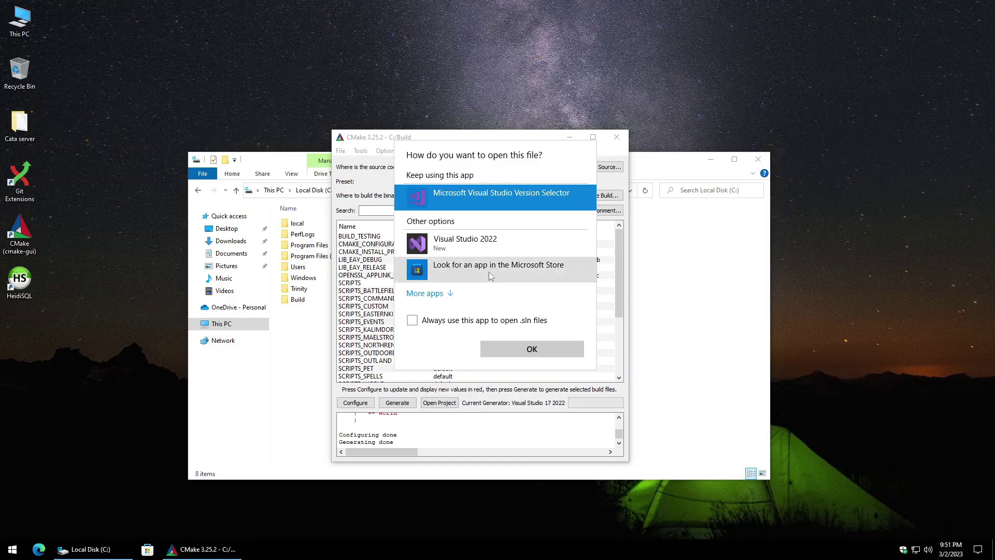
# Step: Open the solution in Visual Studio 2022 and always use it for .sln files
pyautogui.click(488, 245)
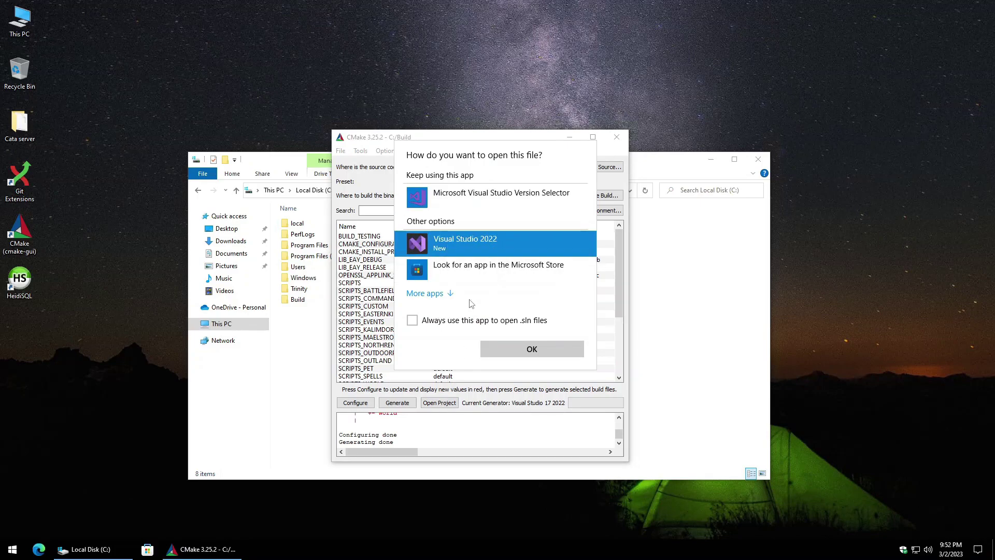
pyautogui.click(414, 321)
pyautogui.click(539, 350)
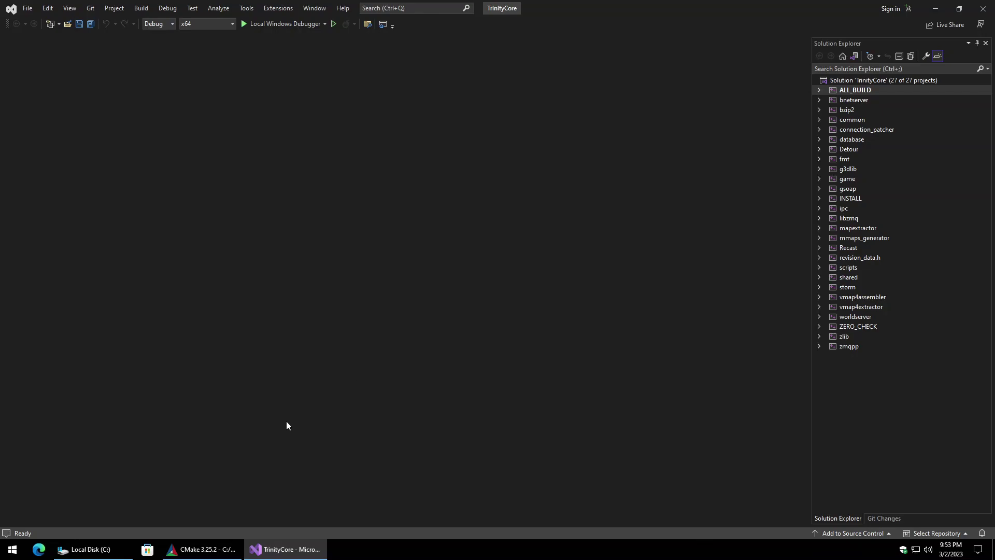
# Step: Switch the solution configuration from Debug to RelWithDebInfo
pyautogui.click(173, 24)
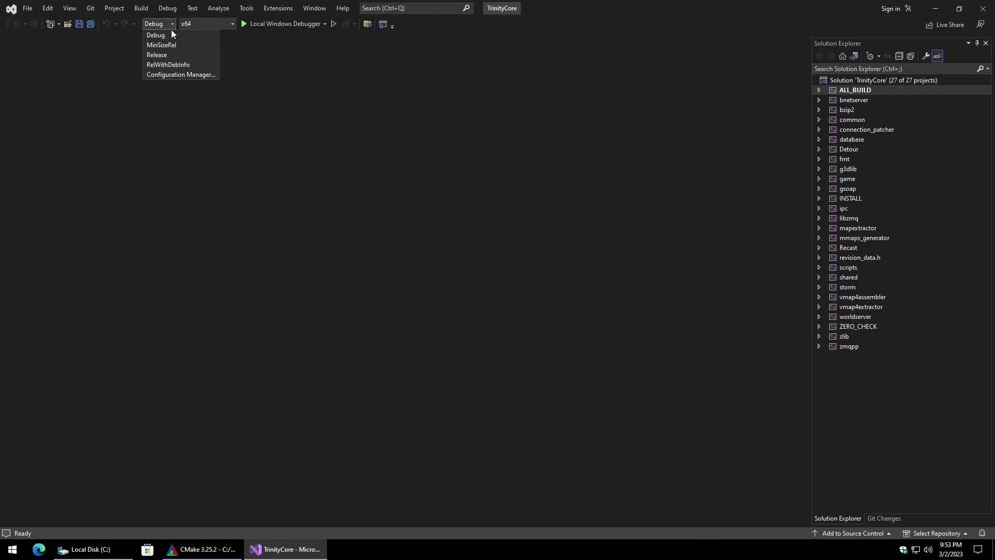
pyautogui.click(197, 64)
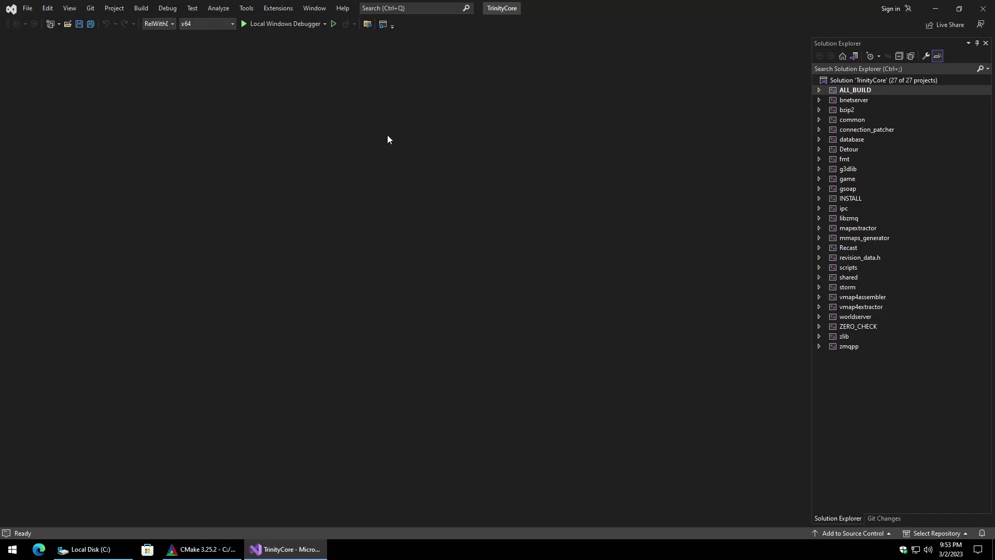
pyautogui.rightClick(867, 91)
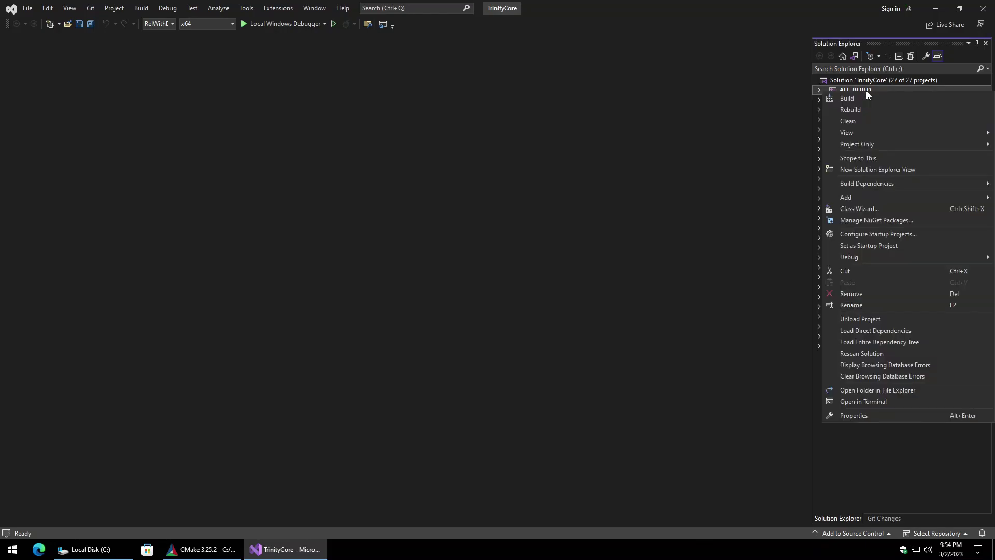
# Step: Clean the ALL_BUILD project, then build it
pyautogui.click(854, 120)
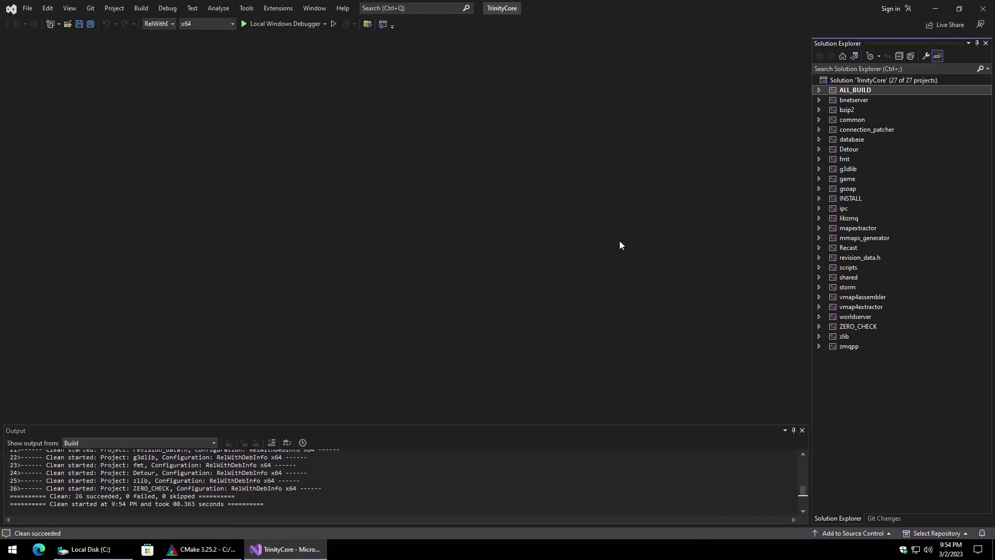
pyautogui.rightClick(868, 91)
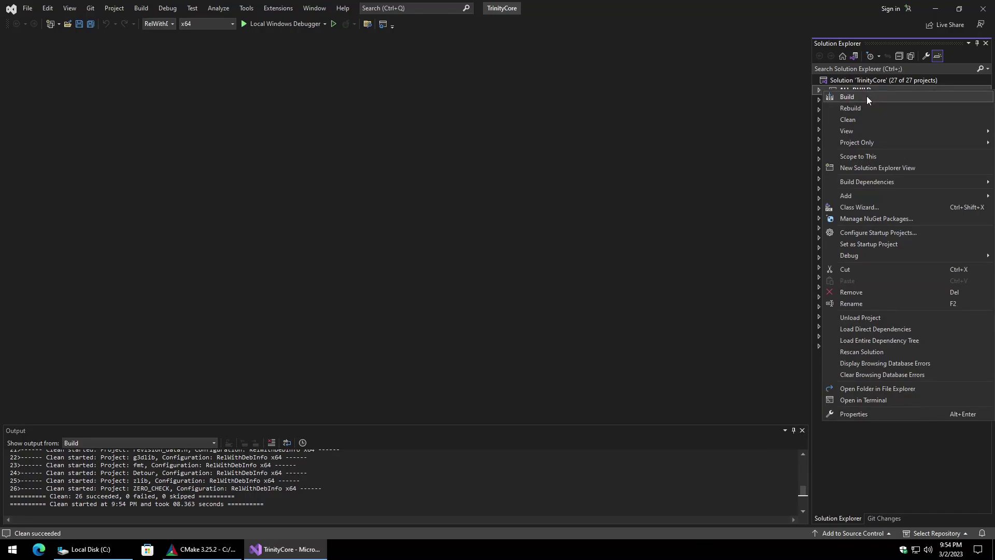
pyautogui.click(867, 97)
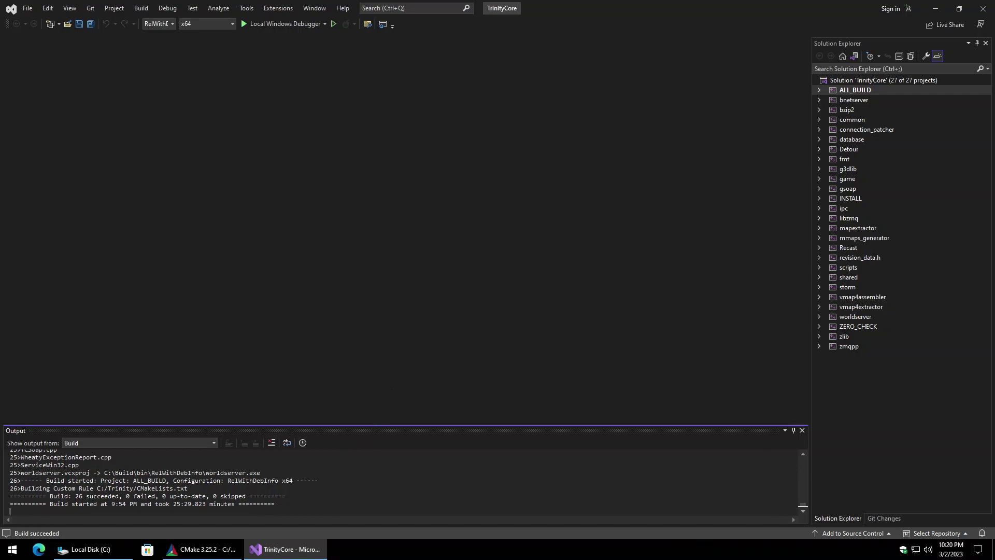
# Step: Check the Output panel summary shows 26 succeeded and 0 failed
pyautogui.moveTo(50, 496); pyautogui.dragTo(260, 498)
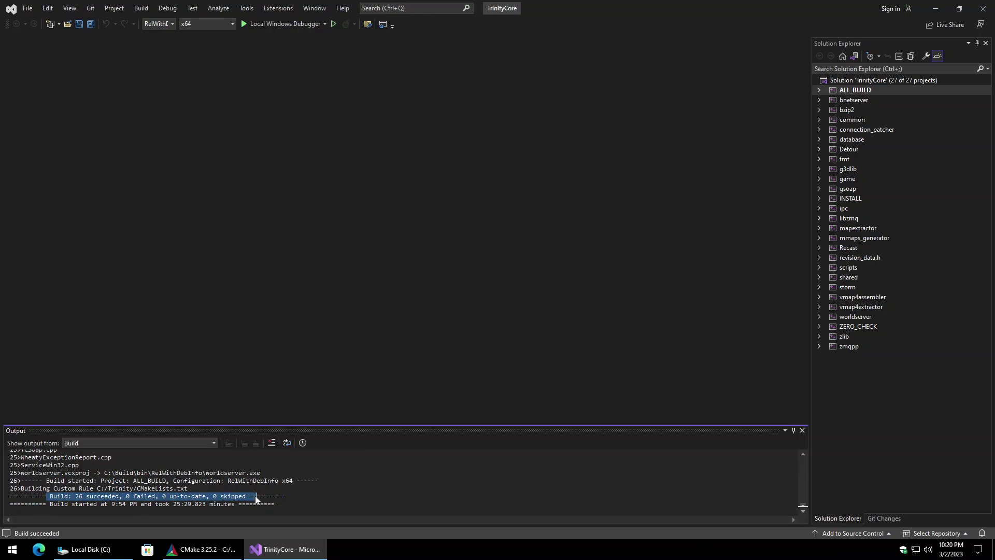
pyautogui.click(155, 488)
pyautogui.moveTo(72, 496); pyautogui.dragTo(156, 496)
pyautogui.click(133, 496)
pyautogui.click(247, 496)
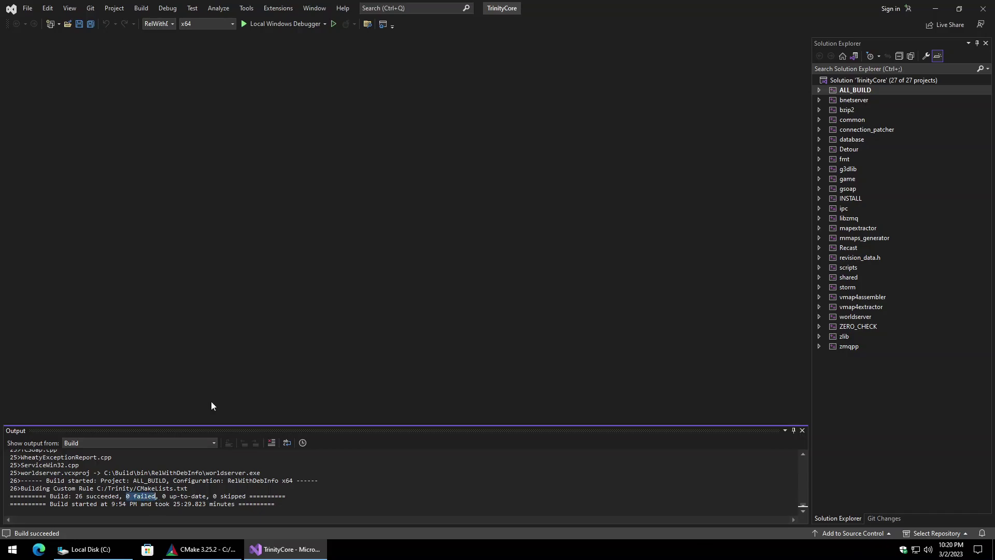
pyautogui.click(28, 8)
# Step: Exit Visual Studio and the CMake window
pyautogui.click(40, 223)
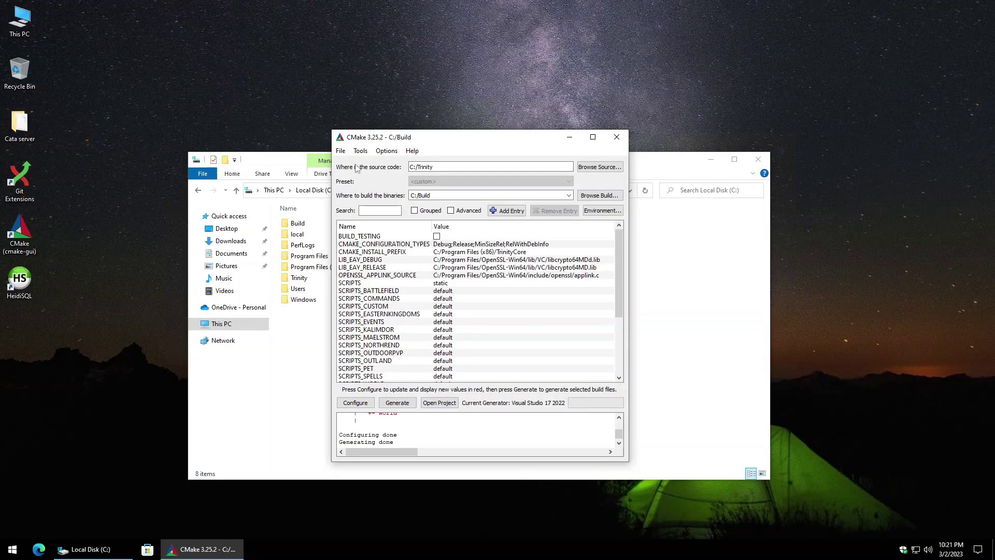
pyautogui.click(340, 151)
pyautogui.click(354, 186)
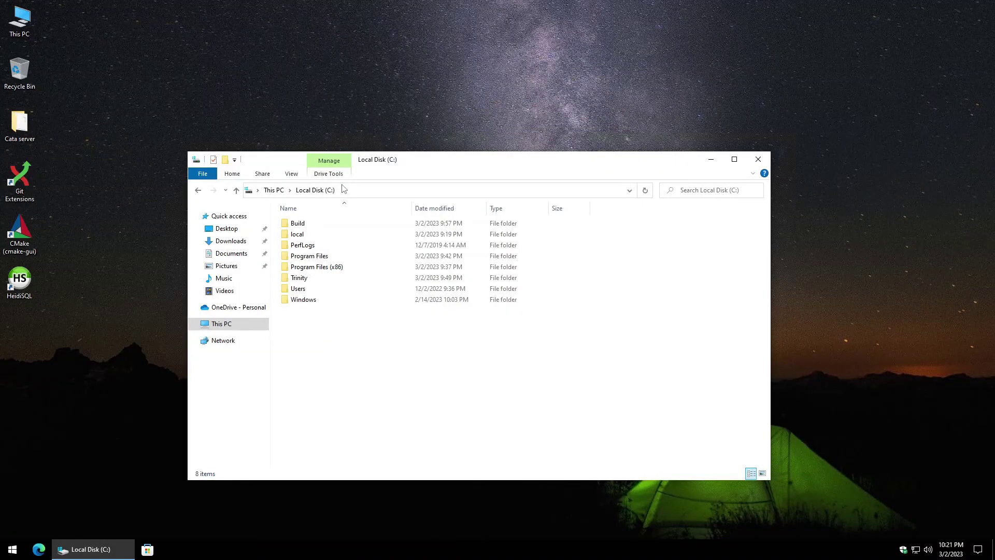
# Step: Open the C:\Build\bin\RelWithDebInfo folder in File Explorer
pyautogui.click(322, 228)
pyautogui.doubleClick(322, 228)
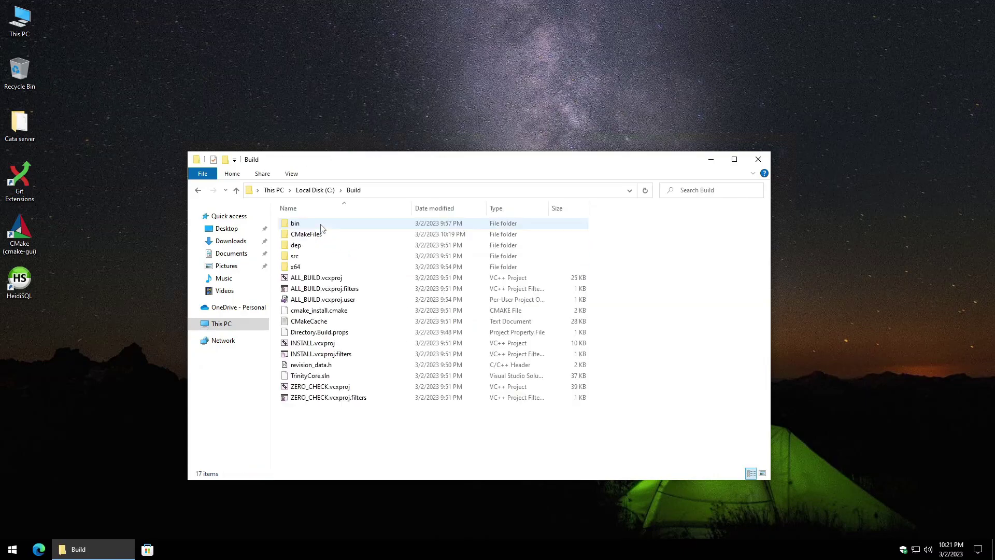
pyautogui.doubleClick(321, 224)
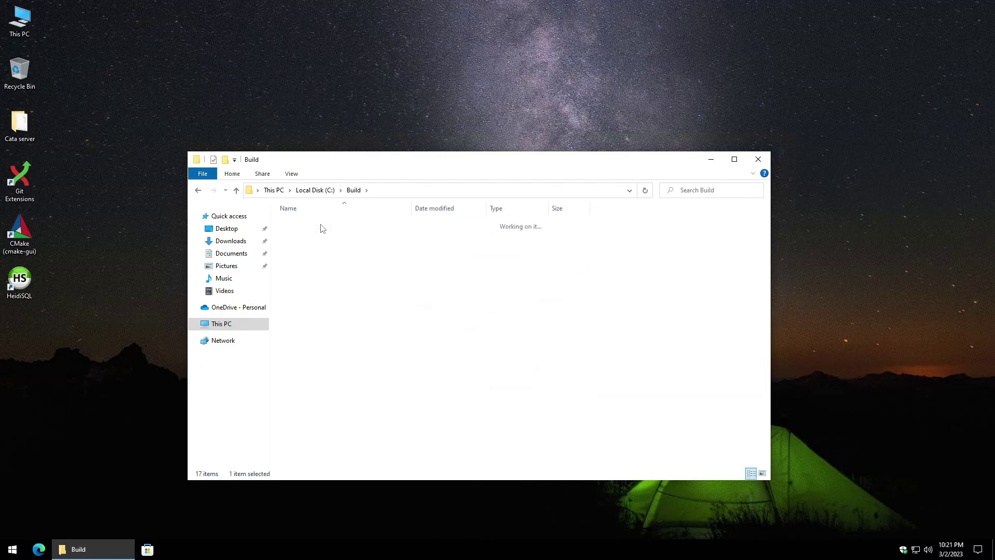
pyautogui.doubleClick(337, 228)
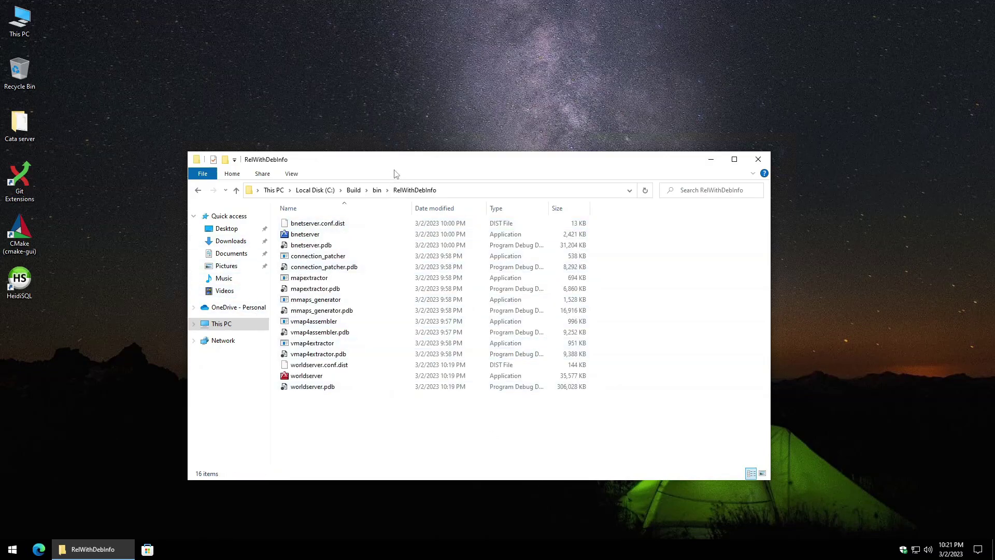
pyautogui.moveTo(403, 158); pyautogui.dragTo(398, 140)
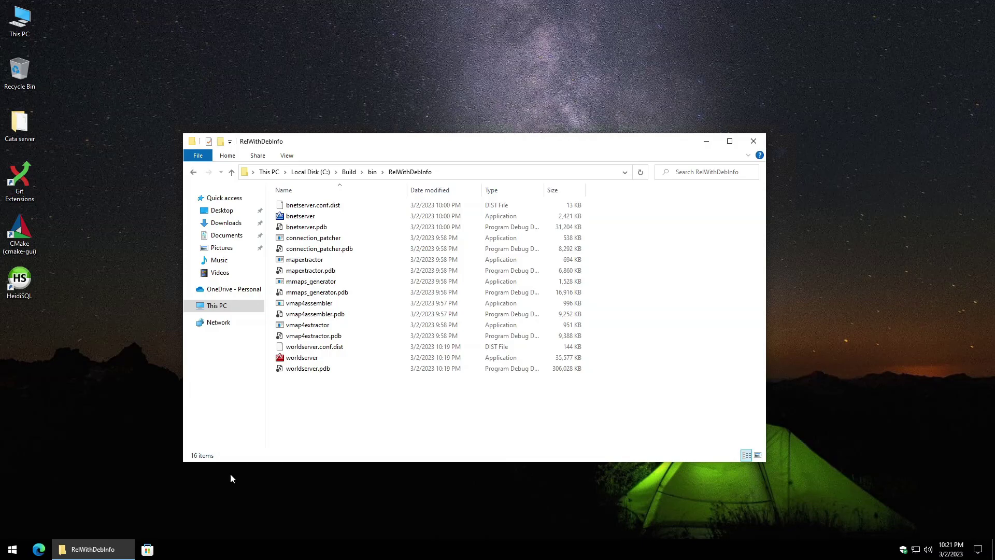
pyautogui.click(86, 556)
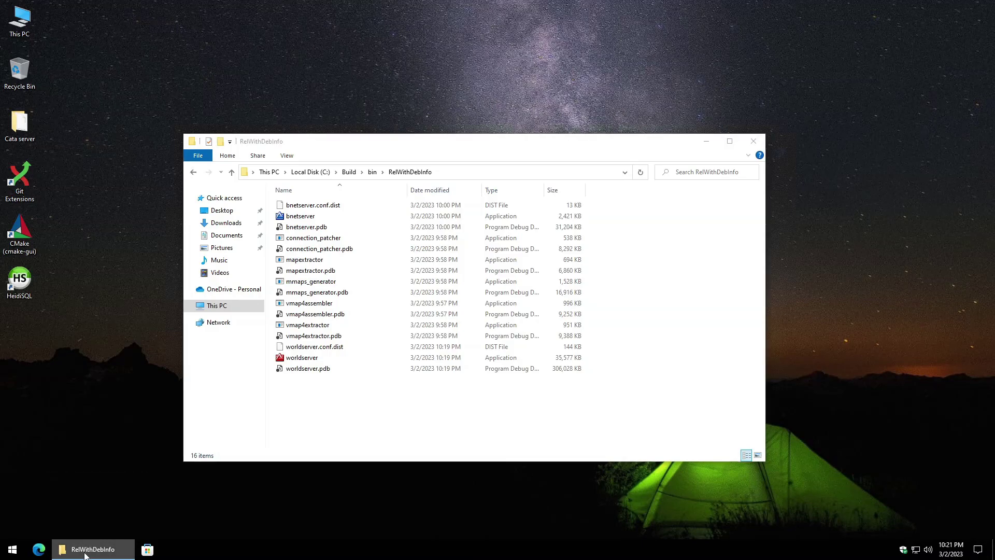
# Step: Open a second Explorer window at C:\Program Files\MySQL\MySQL Server 8.0\lib
pyautogui.rightClick(86, 556)
pyautogui.click(83, 499)
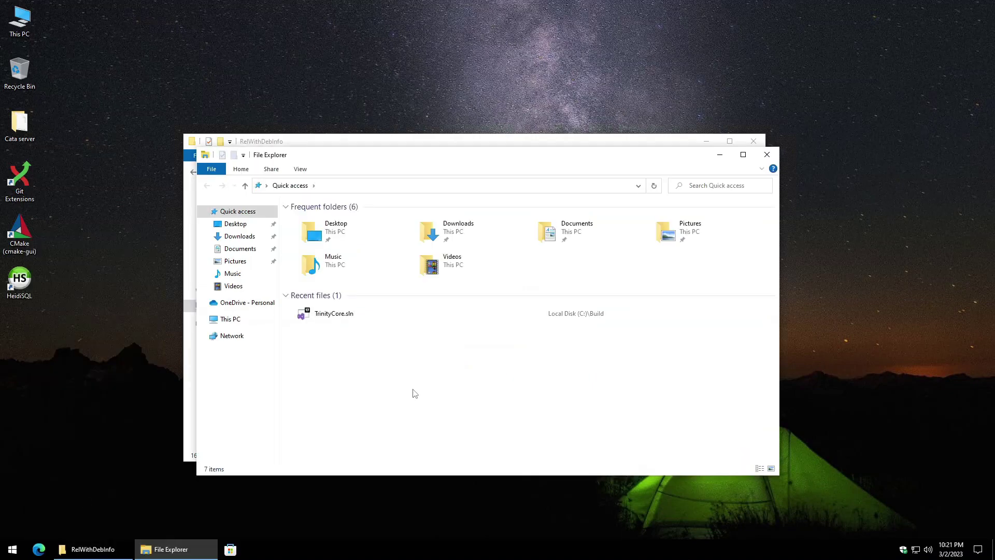
pyautogui.click(233, 319)
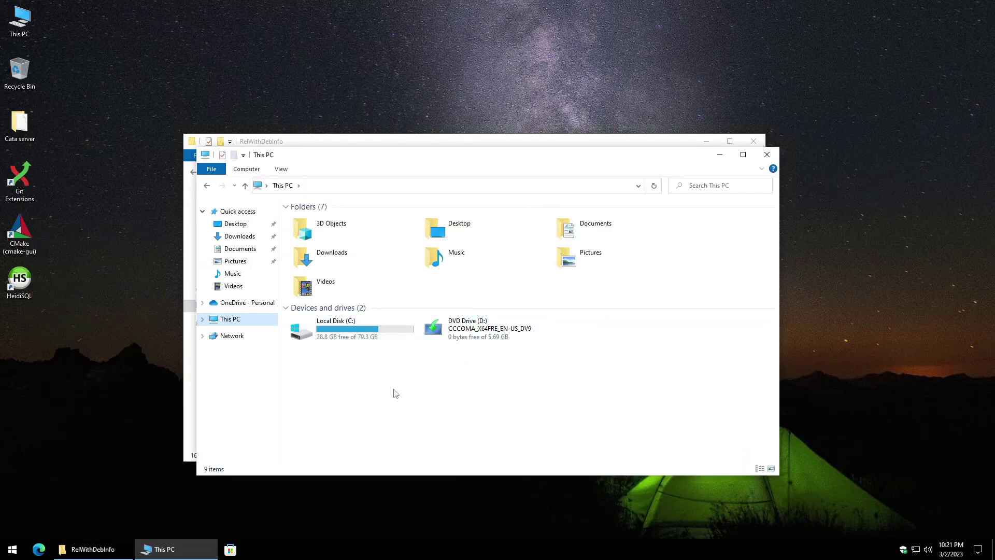
pyautogui.doubleClick(363, 336)
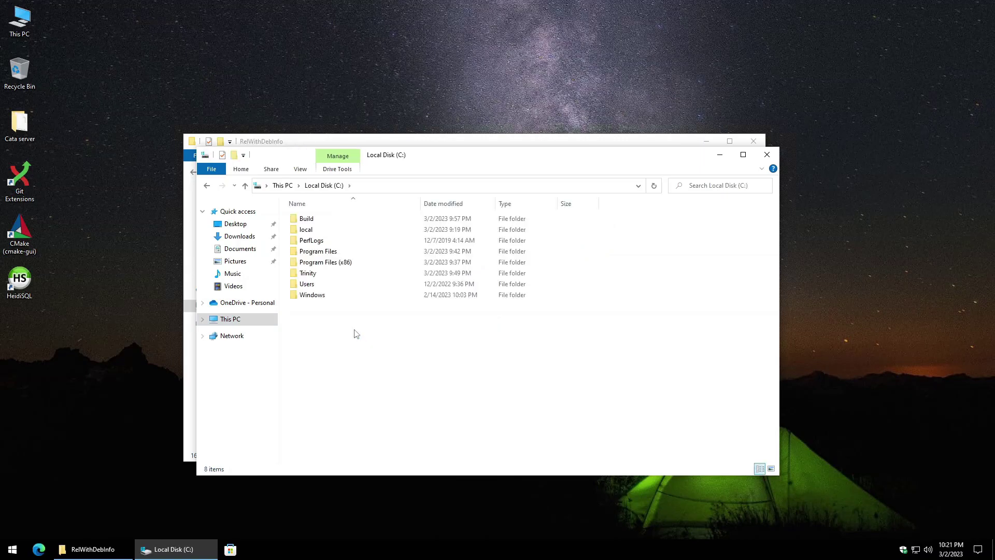
pyautogui.doubleClick(346, 252)
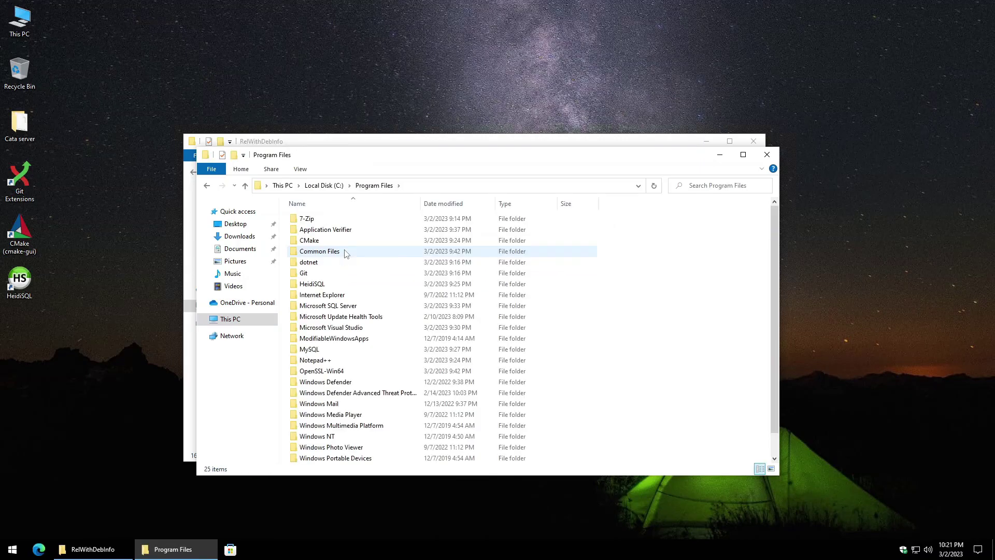
pyautogui.doubleClick(335, 348)
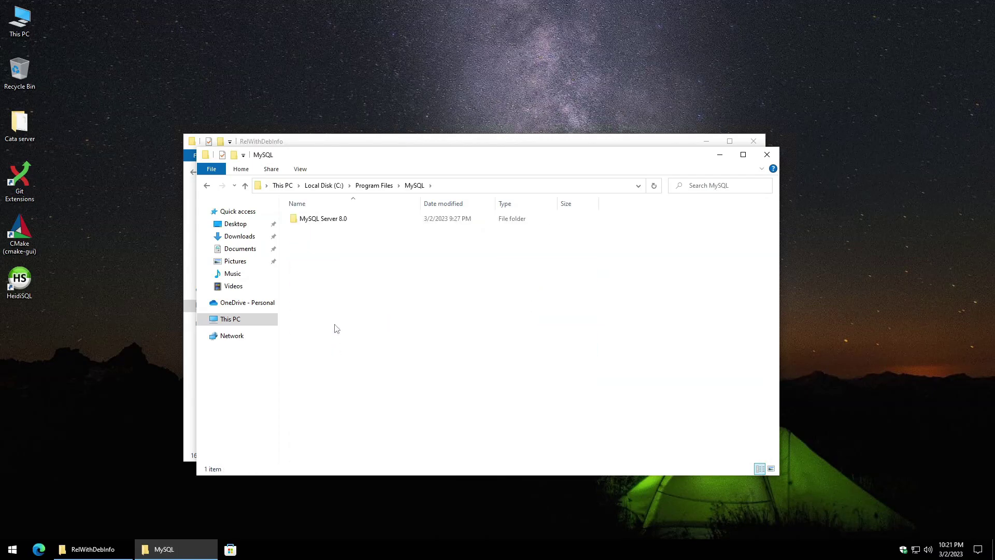
pyautogui.doubleClick(336, 220)
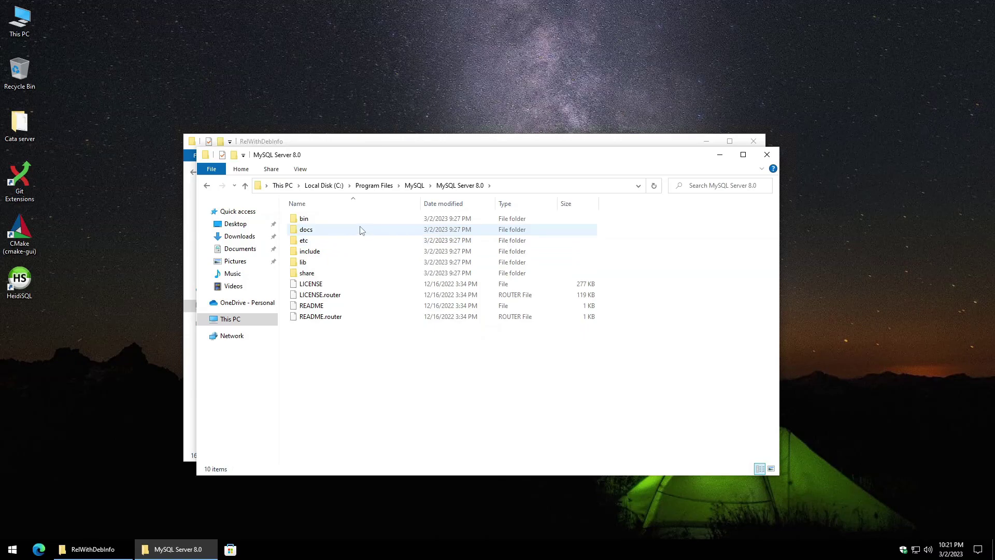
pyautogui.doubleClick(332, 263)
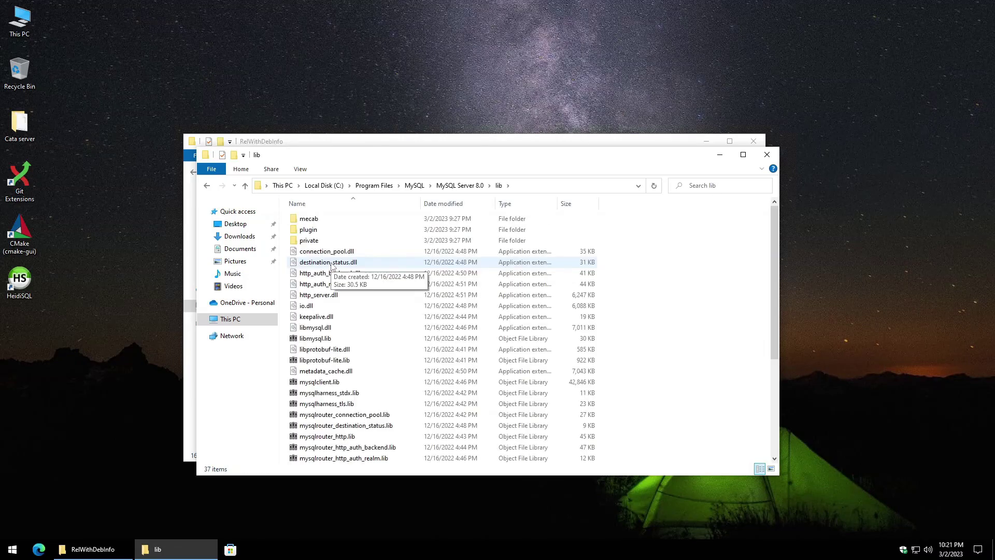
# Step: Copy libmysql.dll and paste it into the RelWithDebInfo folder
pyautogui.click(333, 332)
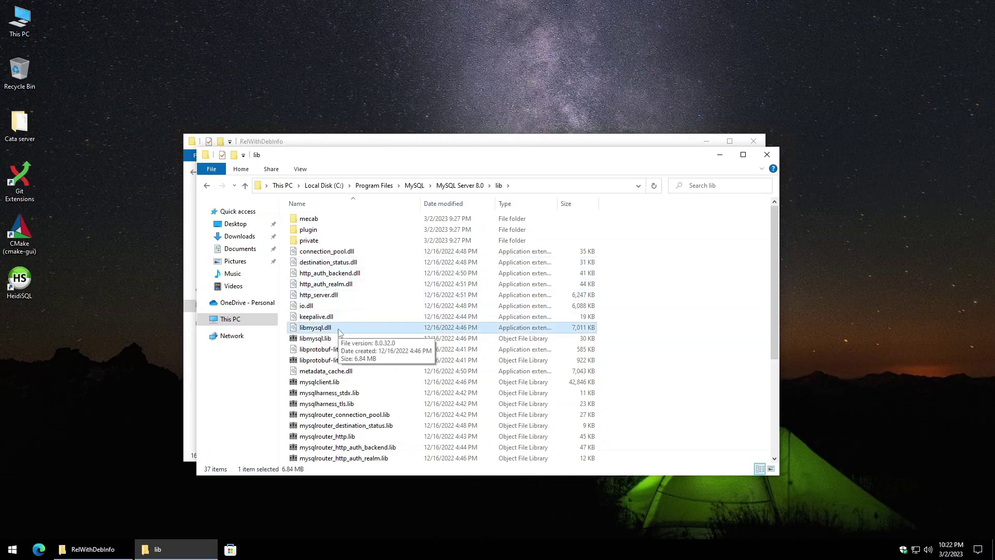
pyautogui.rightClick(340, 333)
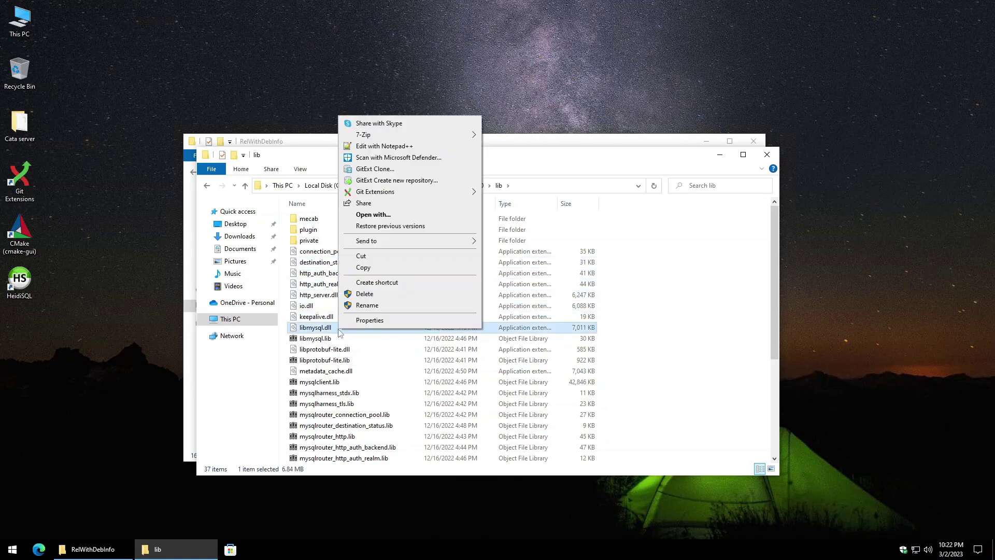
pyautogui.click(363, 267)
pyautogui.click(456, 142)
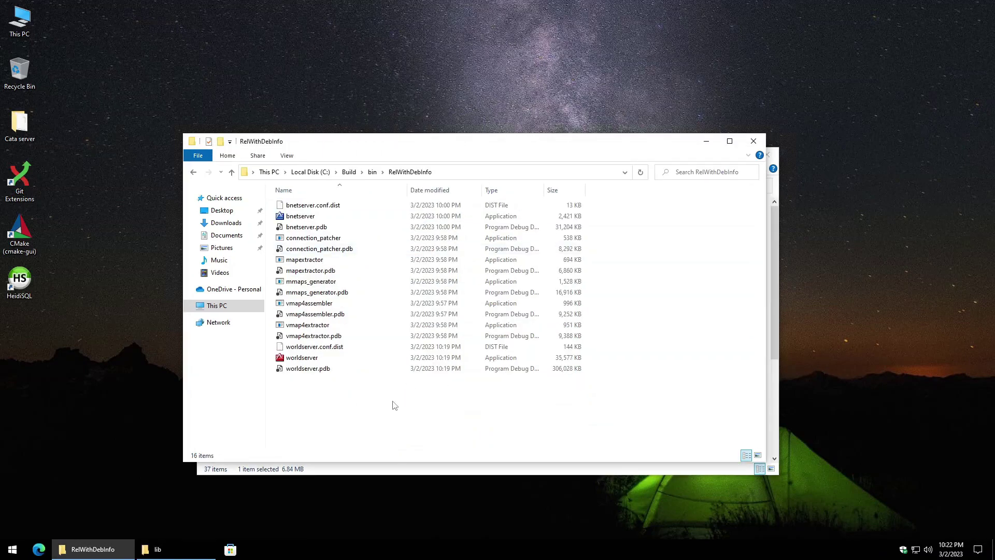
pyautogui.hotkey('ctrl', 'v')
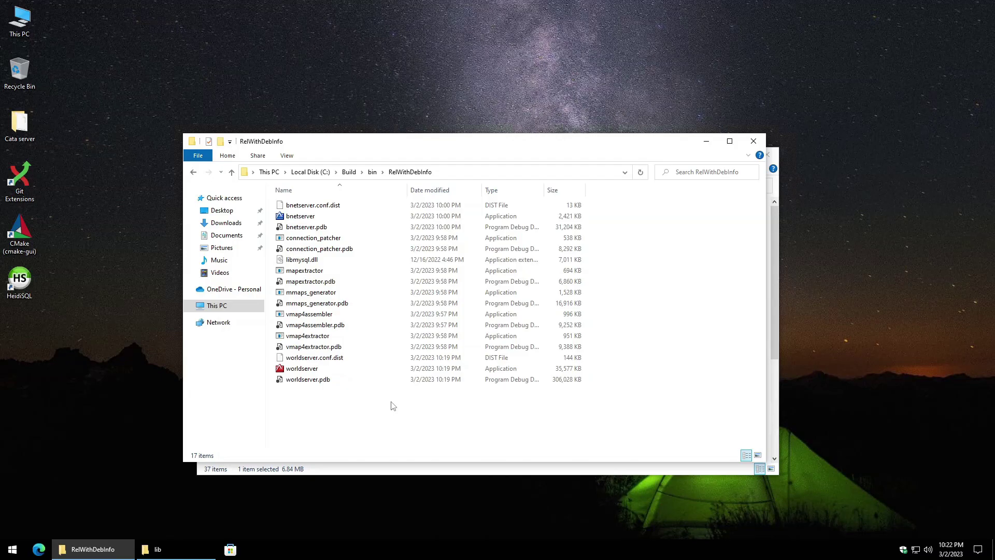
# Step: Navigate the second window to Program Files\OpenSSL-Win64\bin
pyautogui.click(286, 466)
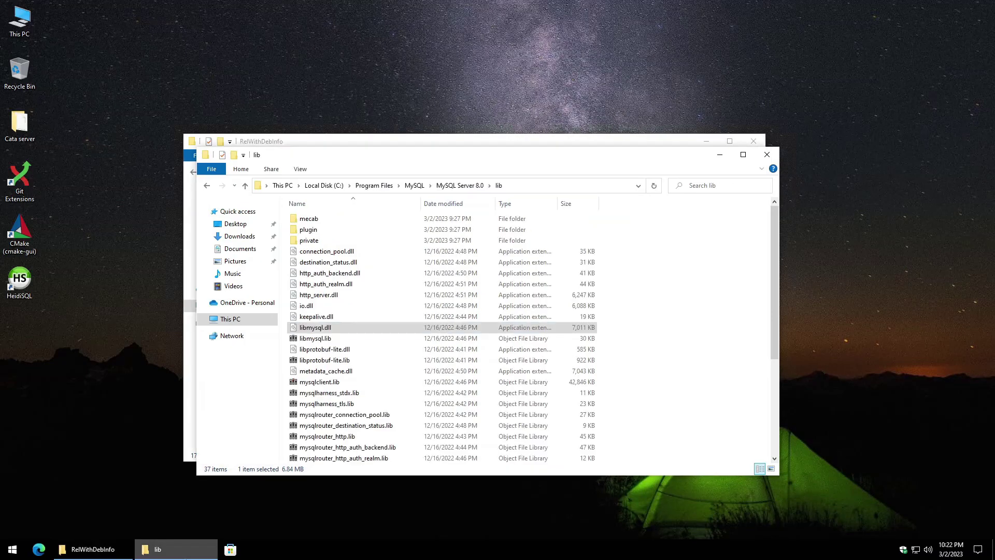
pyautogui.click(373, 186)
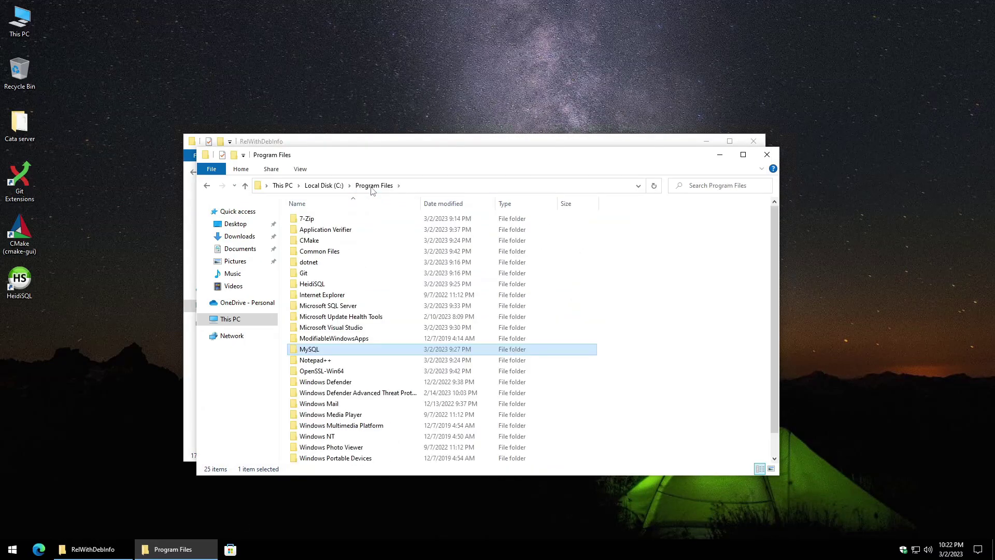
pyautogui.doubleClick(358, 371)
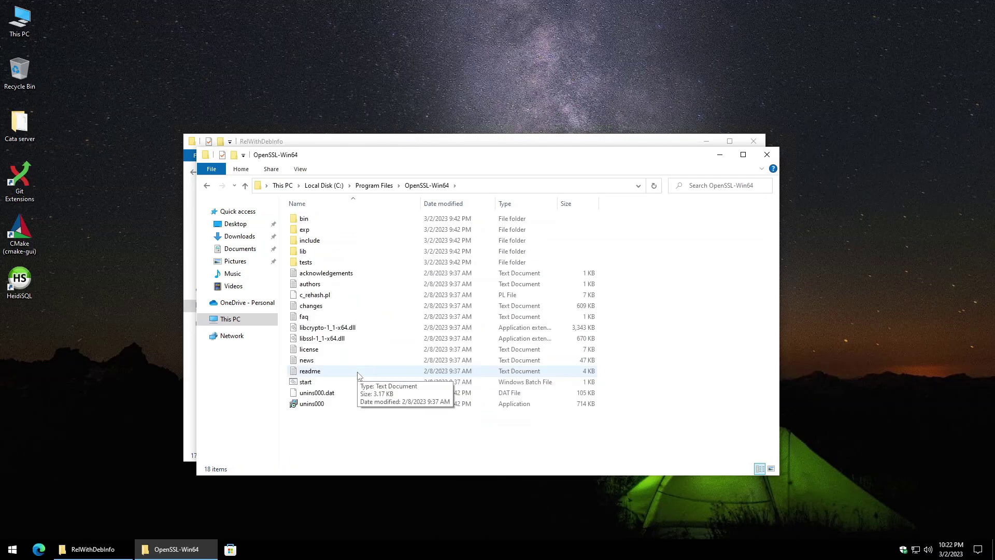
pyautogui.doubleClick(321, 220)
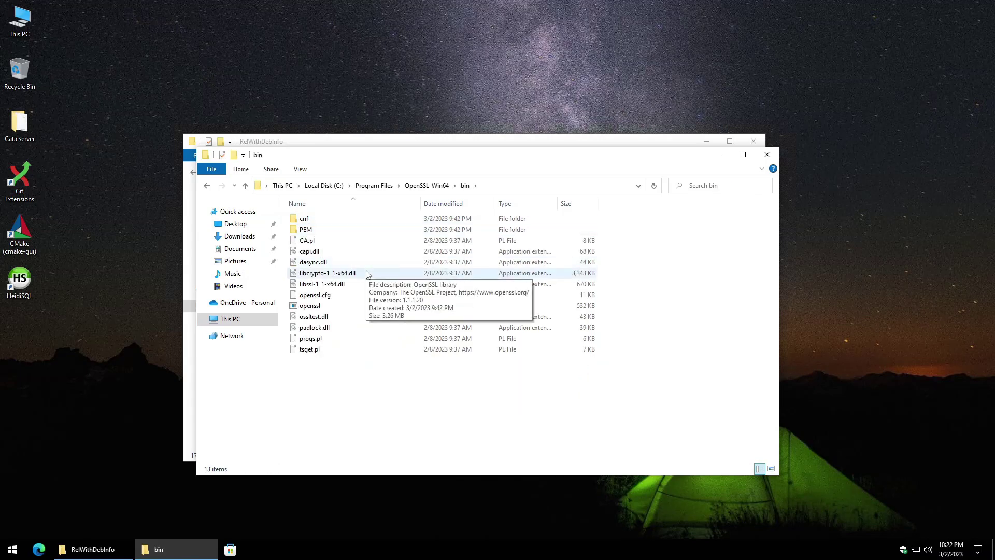
# Step: Copy libcrypto-1_1-x64.dll and libssl-1_1-x64.dll into RelWithDebInfo
pyautogui.click(367, 274)
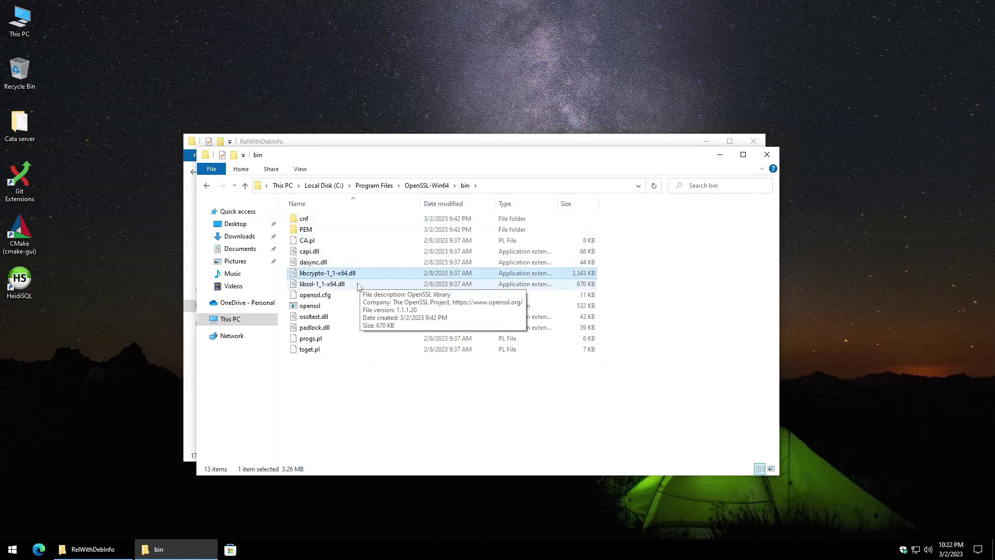
pyautogui.keyDown('ctrl'); pyautogui.click(359, 285); pyautogui.keyUp('ctrl')
pyautogui.rightClick(360, 285)
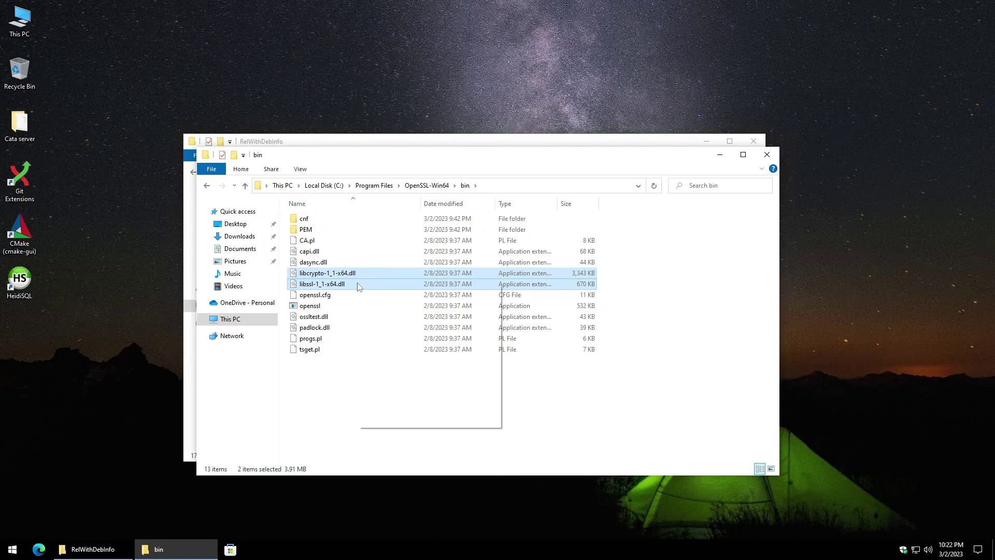
pyautogui.click(384, 367)
pyautogui.click(457, 147)
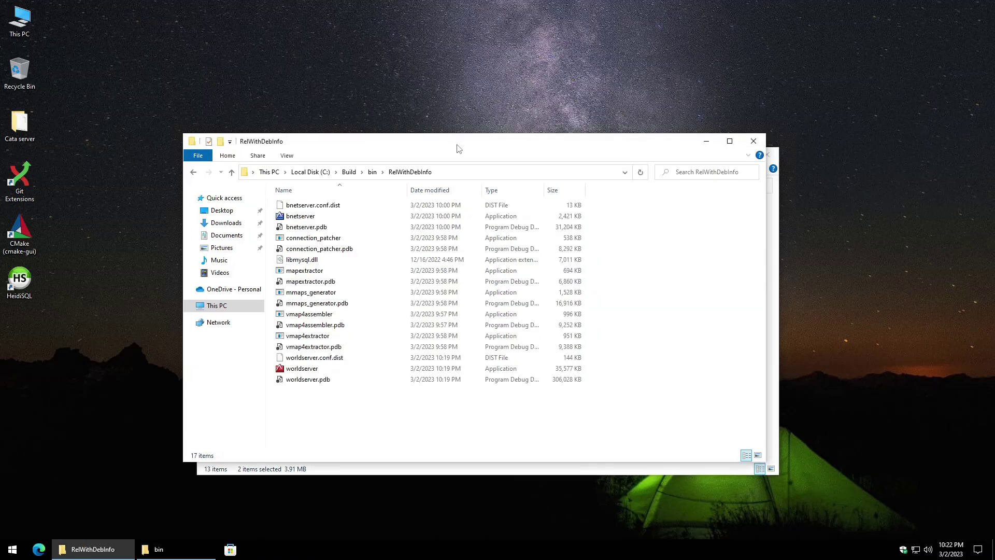
pyautogui.rightClick(428, 428)
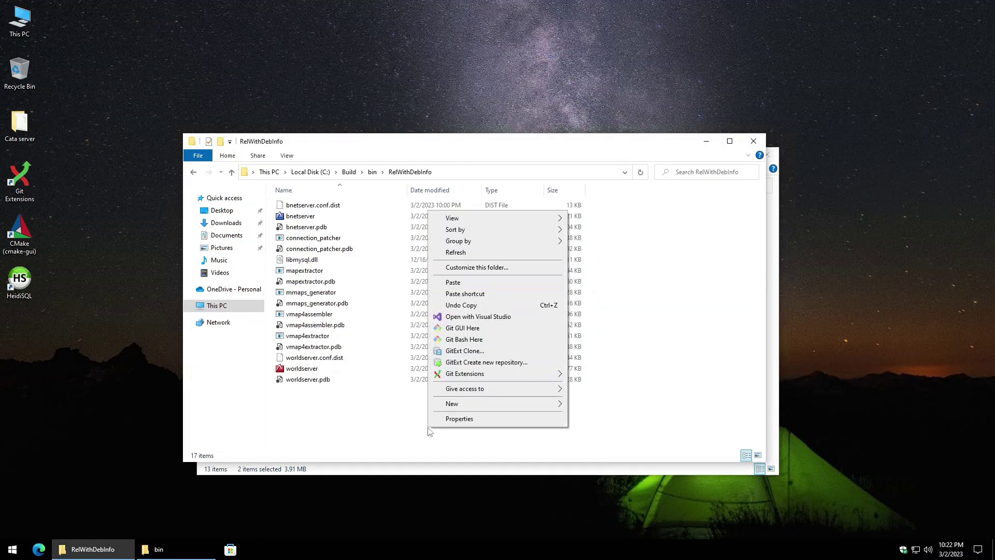
pyautogui.click(453, 282)
pyautogui.click(339, 441)
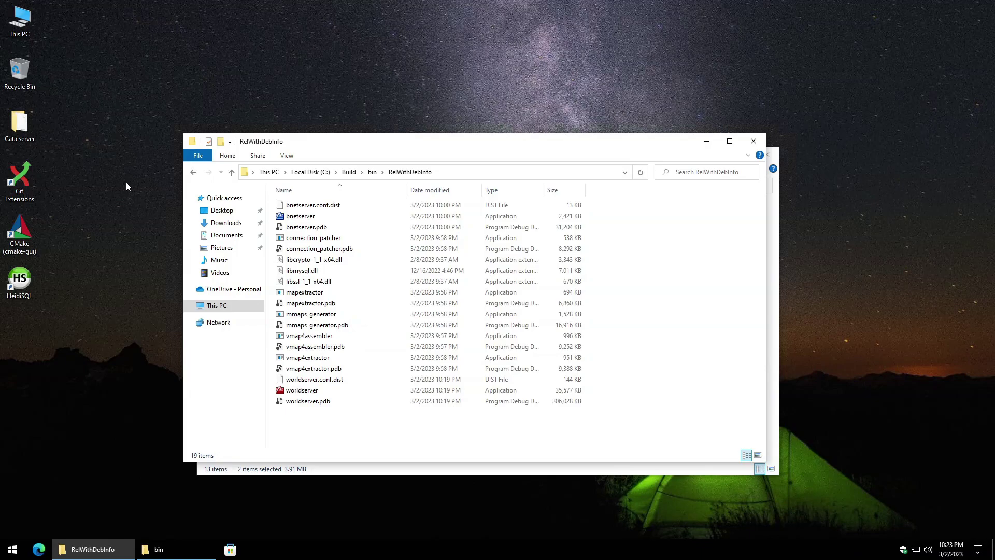
pyautogui.doubleClick(20, 124)
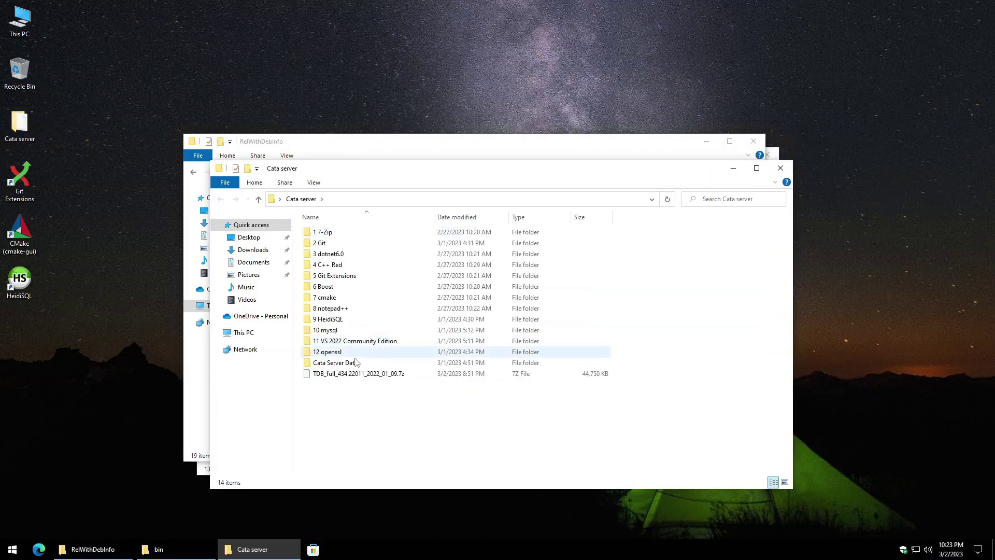
# Step: Copy Cameras, dbc, maps, mmaps and vmaps from Cata Server Data and paste them into RelWithDebInfo
pyautogui.doubleClick(336, 363)
pyautogui.click(358, 233)
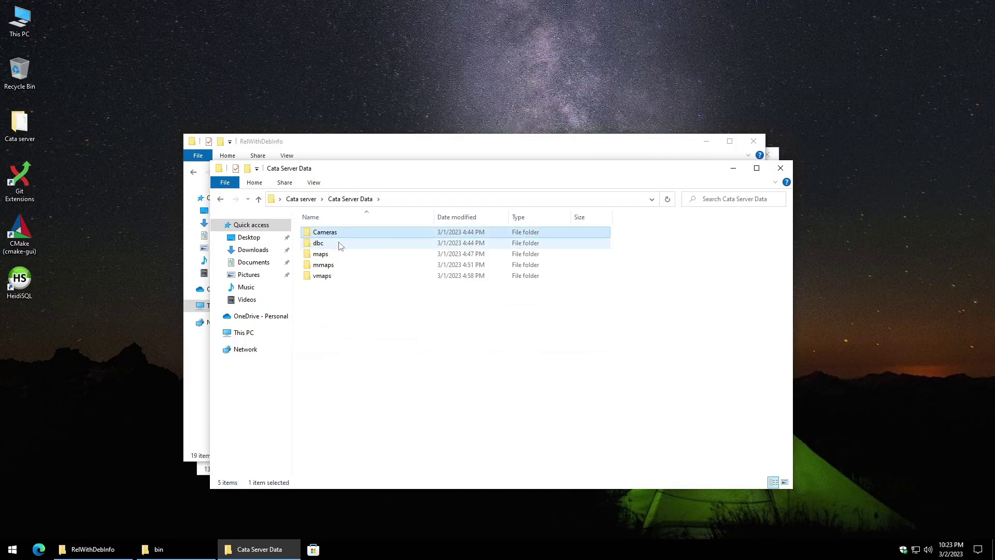
pyautogui.keyDown('shift'); pyautogui.click(341, 279); pyautogui.keyUp('shift')
pyautogui.rightClick(341, 279)
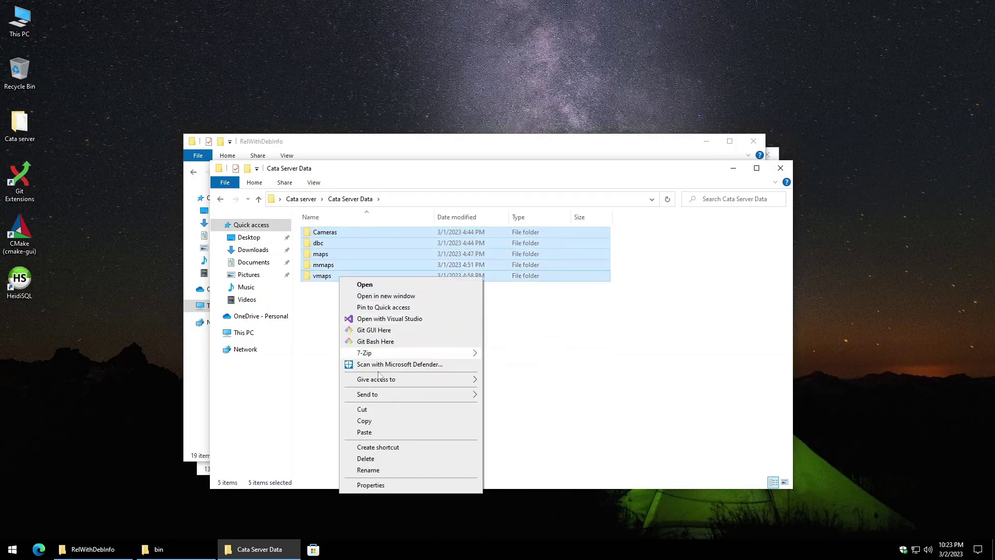
pyautogui.click(376, 421)
pyautogui.click(454, 154)
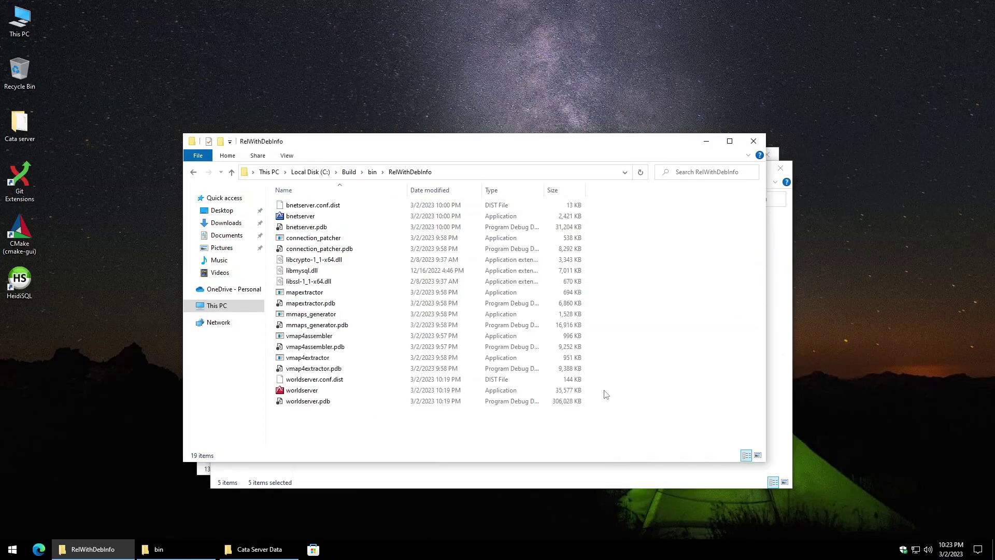
pyautogui.rightClick(376, 448)
pyautogui.click(408, 300)
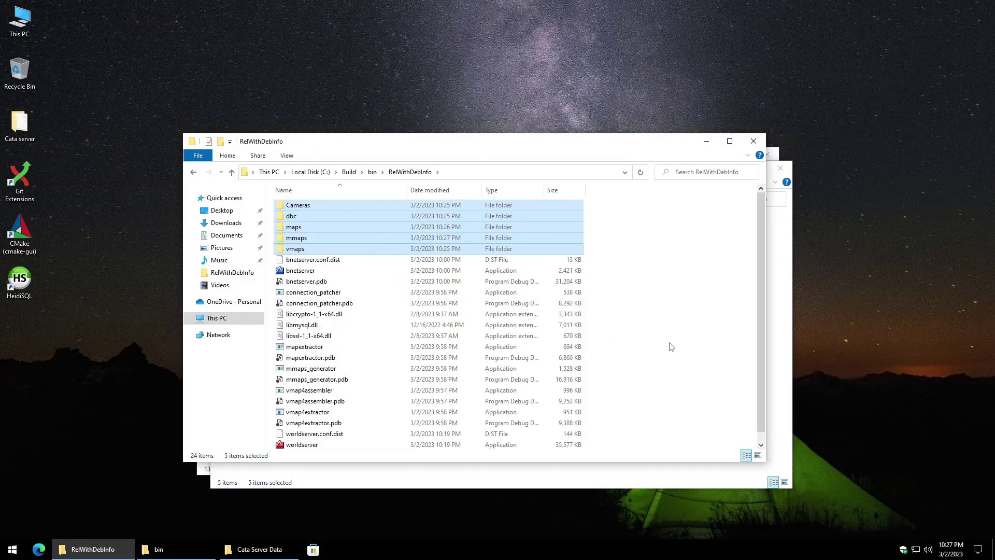
pyautogui.click(671, 347)
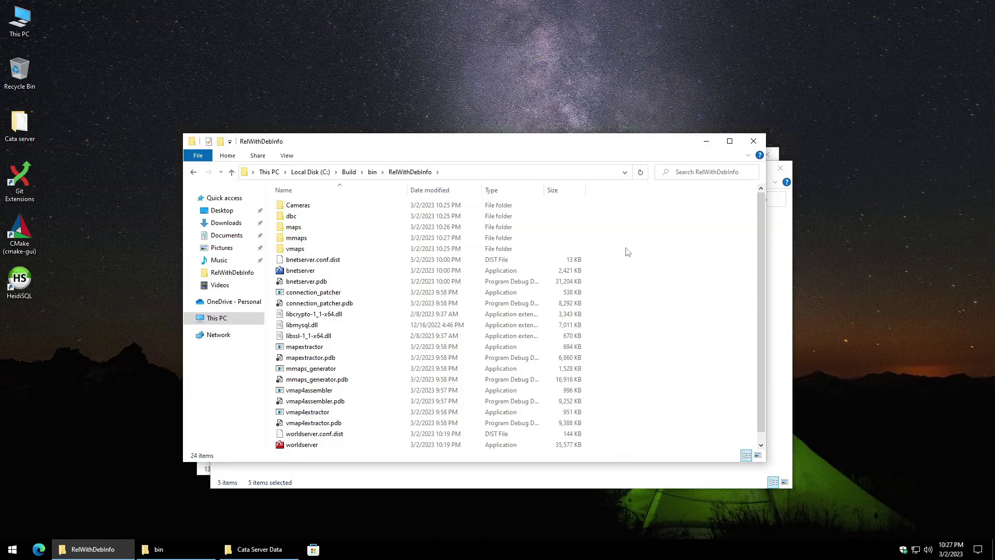
pyautogui.click(127, 233)
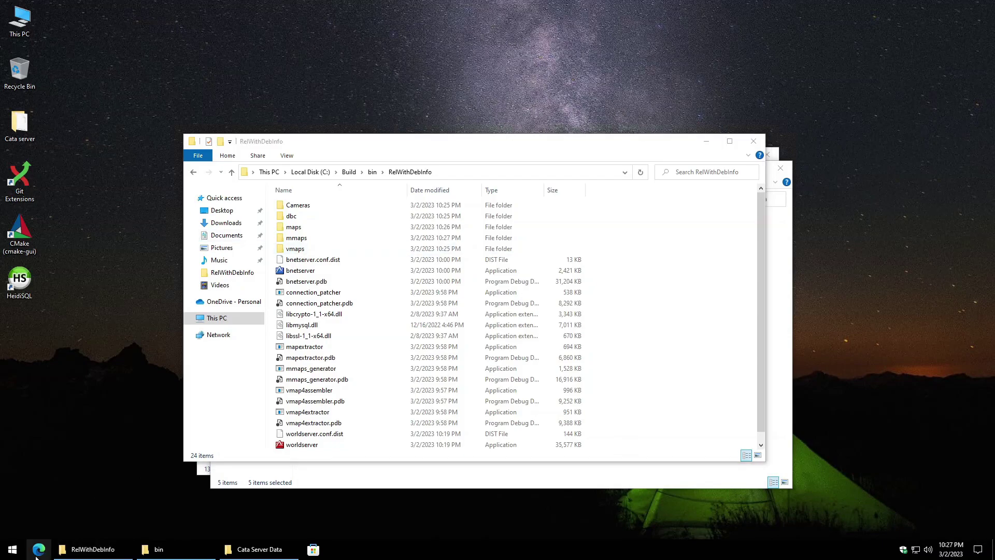
# Step: Open the TDB 434.22011 GitHub release page in Edge via its bookmark, then minimize Edge
pyautogui.click(38, 550)
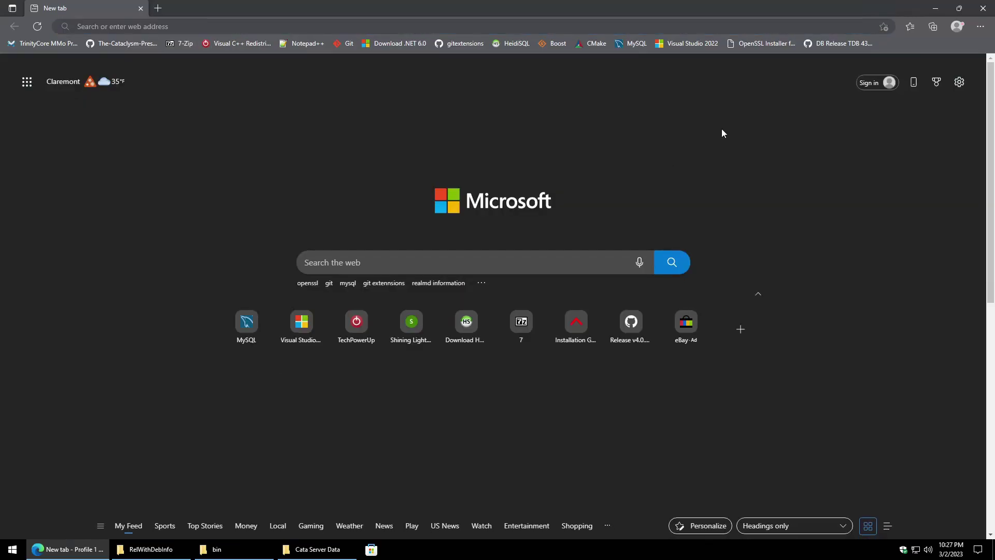
pyautogui.click(832, 45)
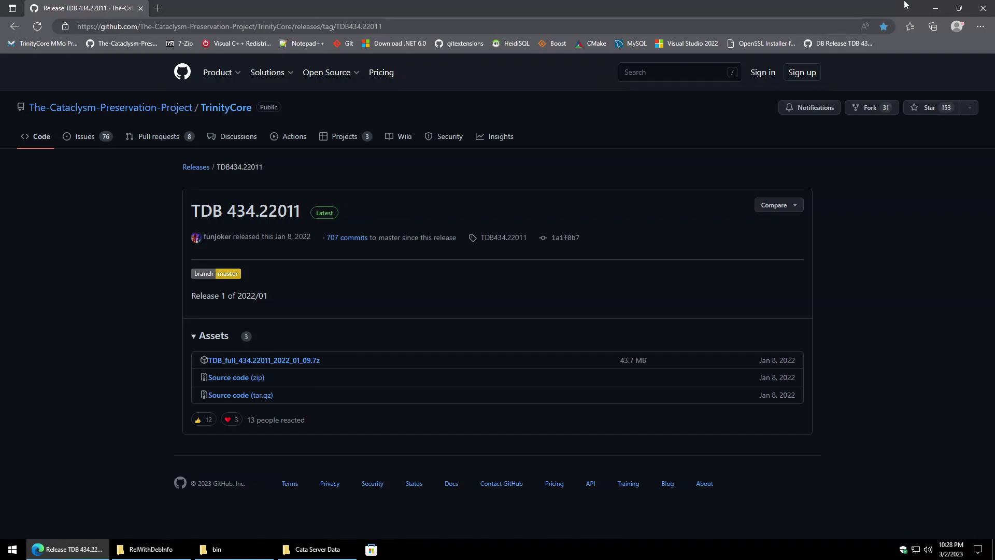
pyautogui.click(934, 8)
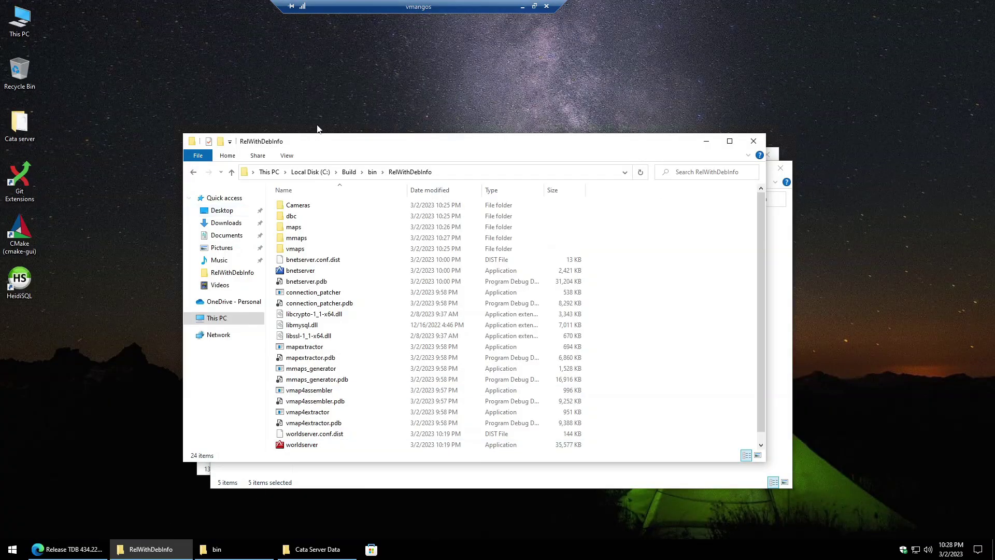
# Step: Open 7-Zip's Extract files dialog for the TDB_full_434.22011_2022_01_09 archive
pyautogui.doubleClick(19, 125)
pyautogui.rightClick(417, 389)
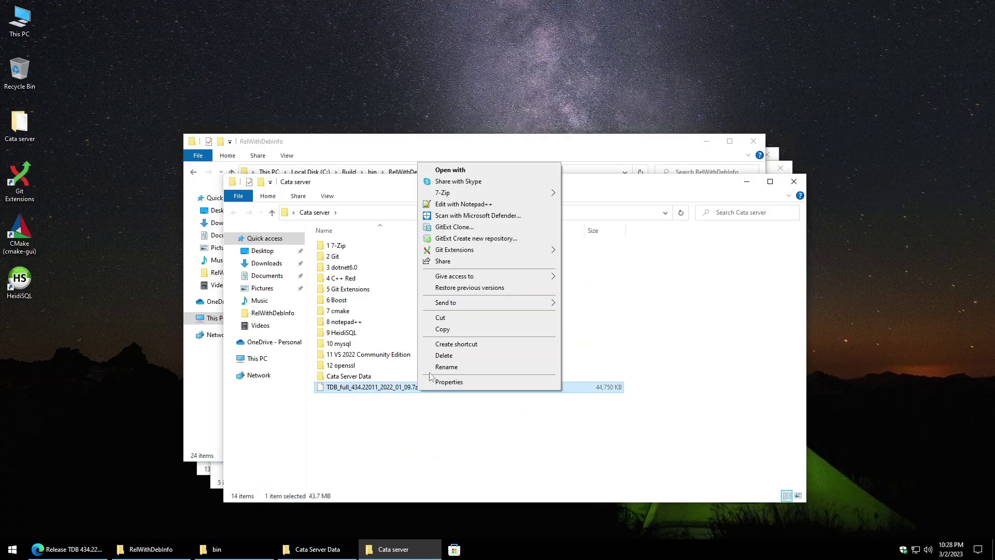
pyautogui.moveTo(466, 194)
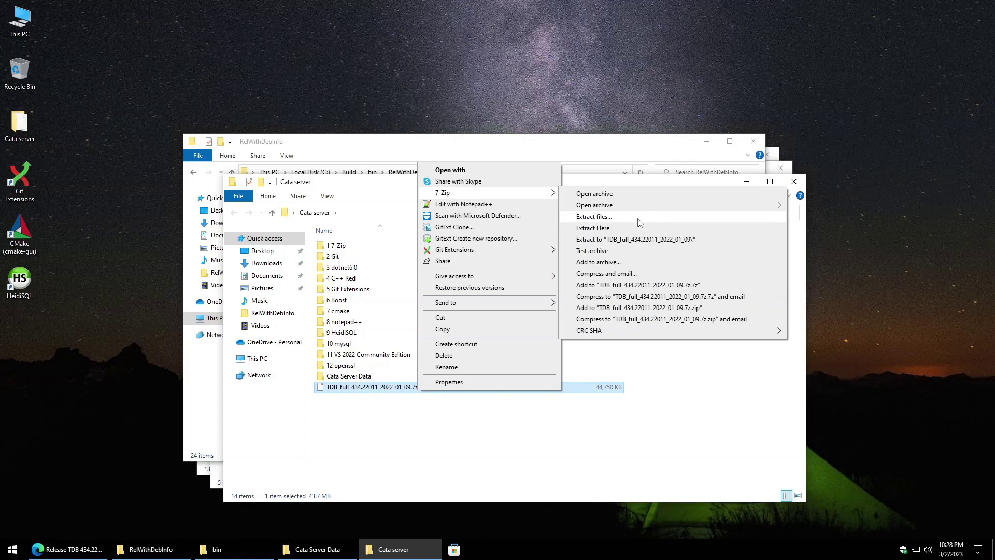
pyautogui.click(622, 218)
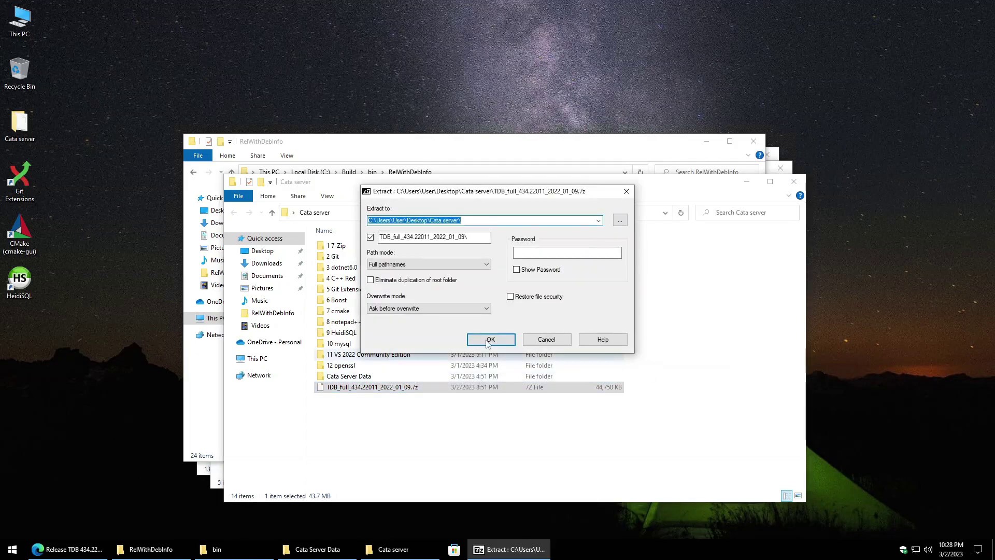
pyautogui.click(620, 220)
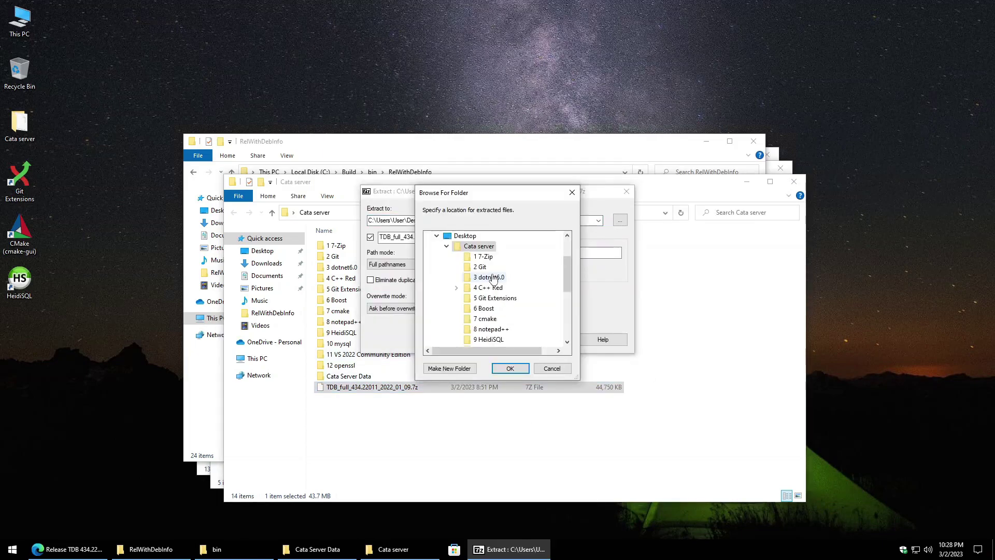
# Step: Extract the archive to C:\Build\bin\RelWithDebInfo
pyautogui.moveTo(567, 270); pyautogui.dragTo(574, 305)
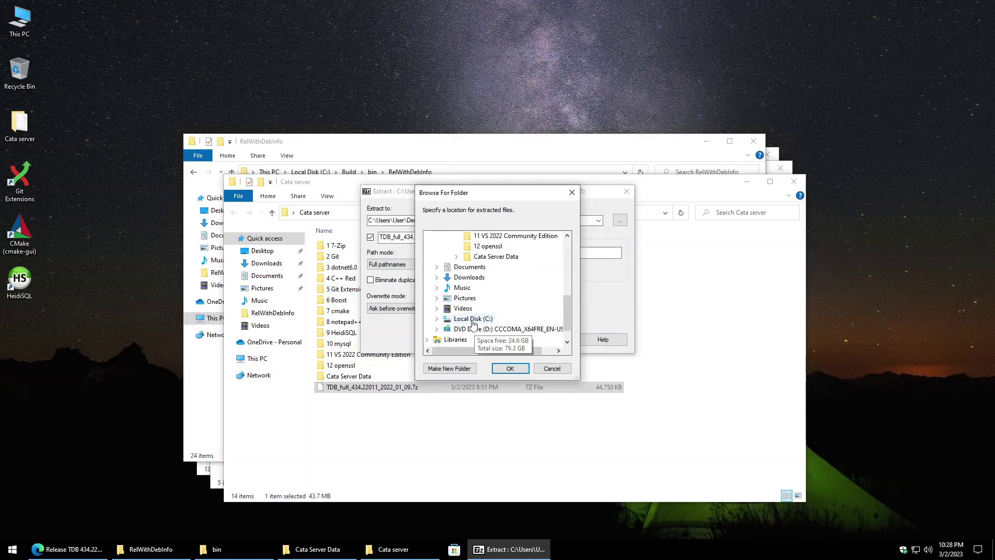
pyautogui.click(471, 319)
pyautogui.doubleClick(471, 267)
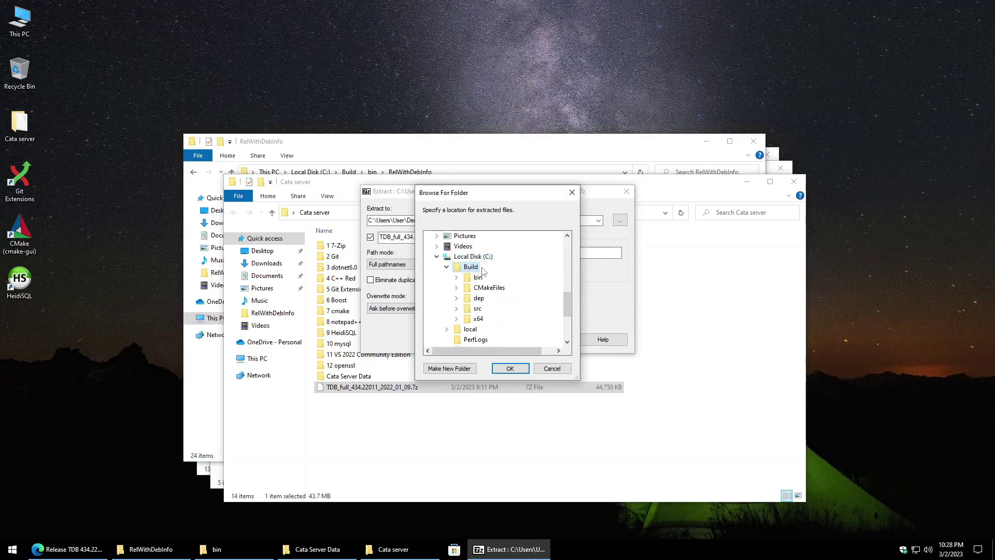
pyautogui.doubleClick(482, 280)
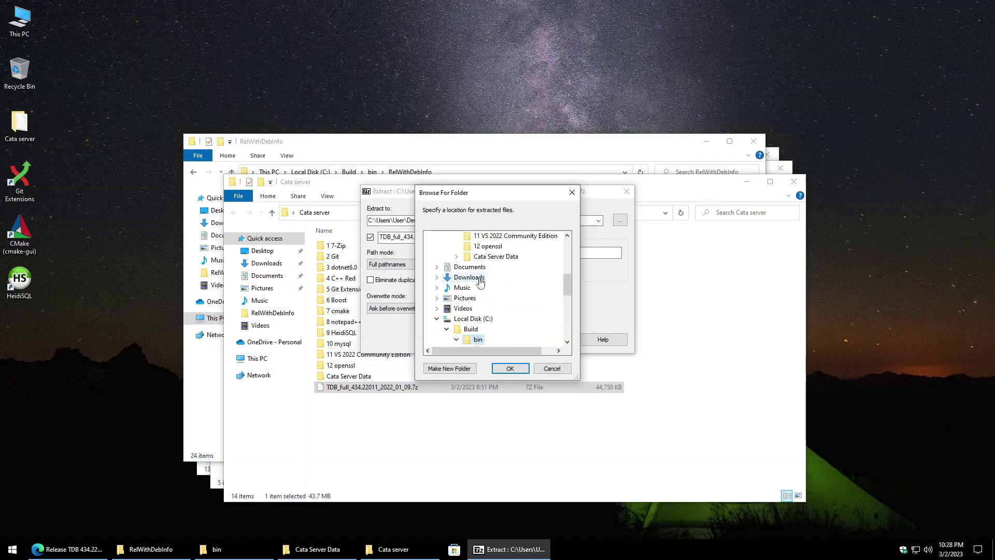
pyautogui.scroll(-1, 570, 293)
pyautogui.doubleClick(504, 318)
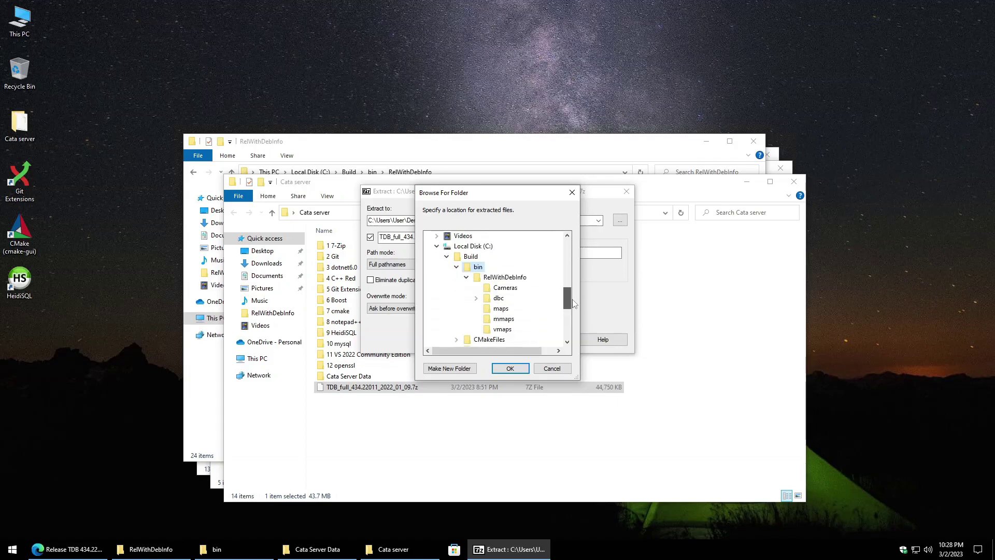
pyautogui.click(501, 280)
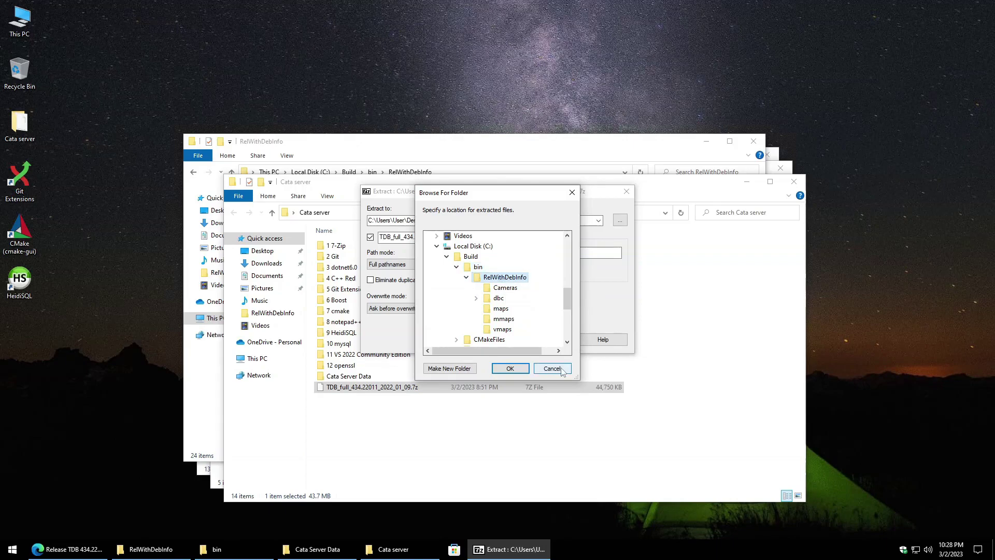
pyautogui.click(513, 369)
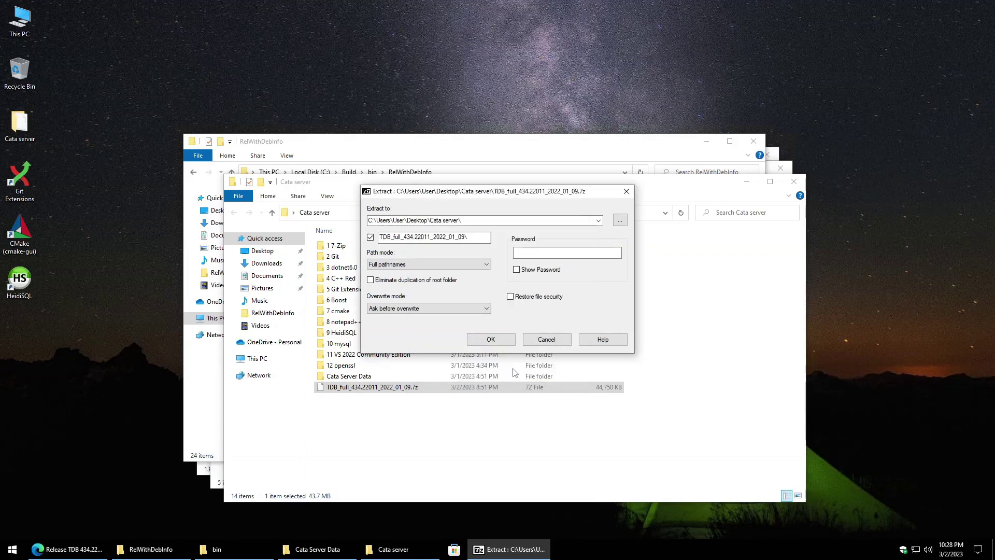
pyautogui.click(506, 340)
# Step: Move the two TDB SQL scripts up into RelWithDebInfo and delete the extracted TDB_full folder
pyautogui.click(420, 152)
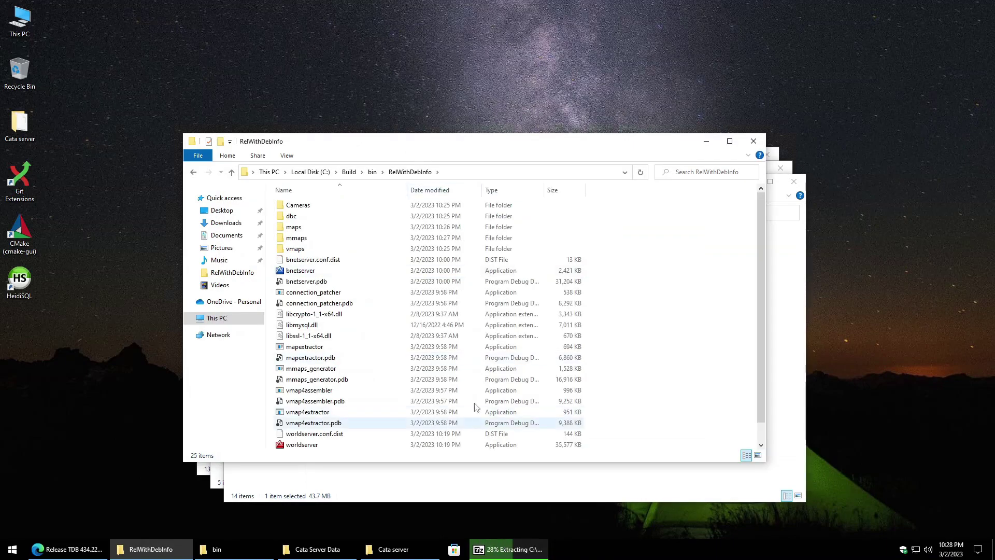
pyautogui.doubleClick(385, 252)
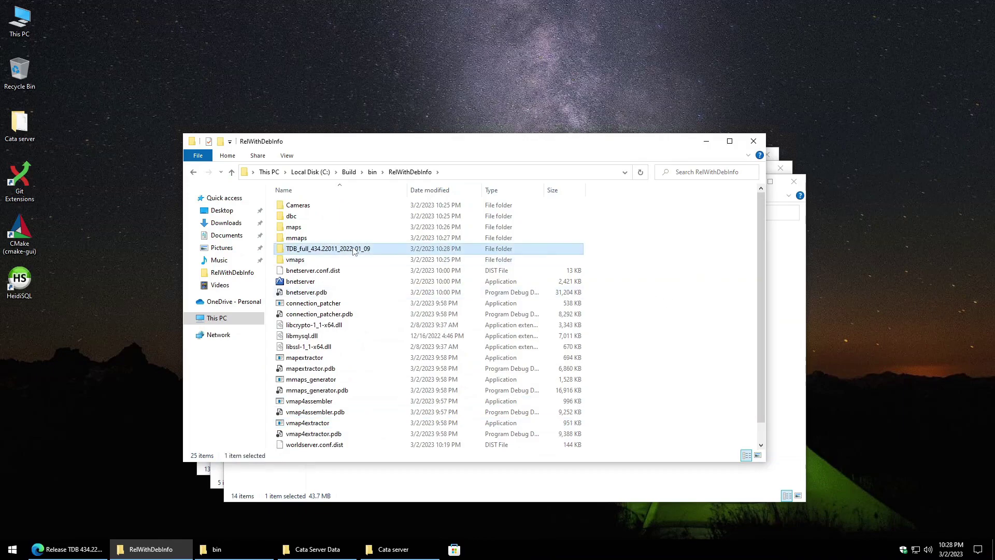
pyautogui.moveTo(394, 275); pyautogui.dragTo(348, 205)
pyautogui.rightClick(349, 205)
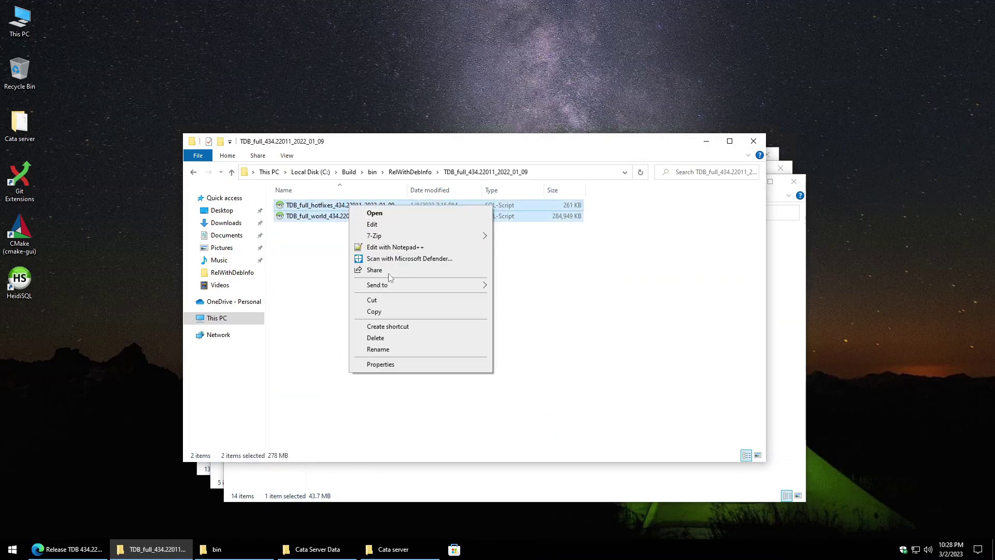
pyautogui.click(371, 302)
pyautogui.click(193, 172)
pyautogui.rightClick(661, 390)
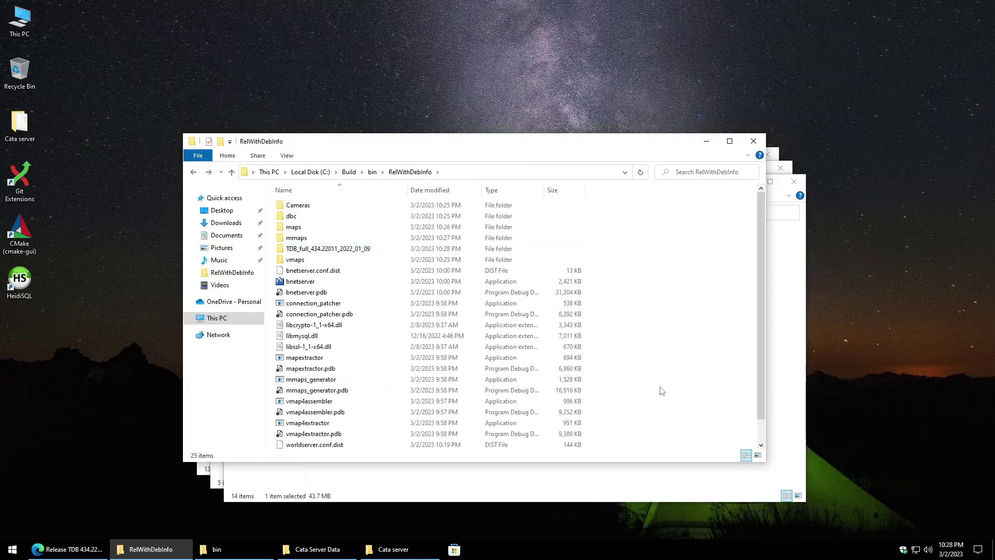
pyautogui.click(685, 253)
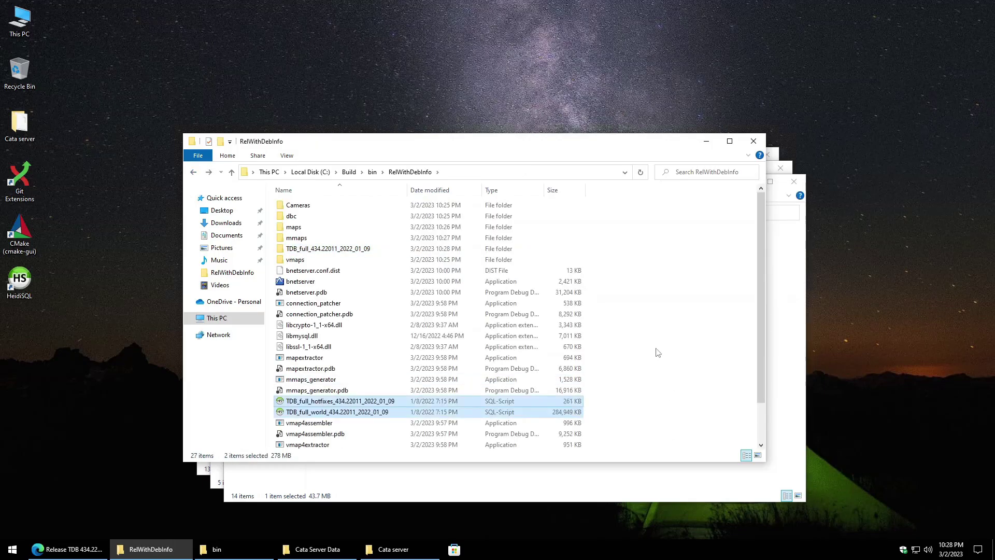
pyautogui.rightClick(366, 249)
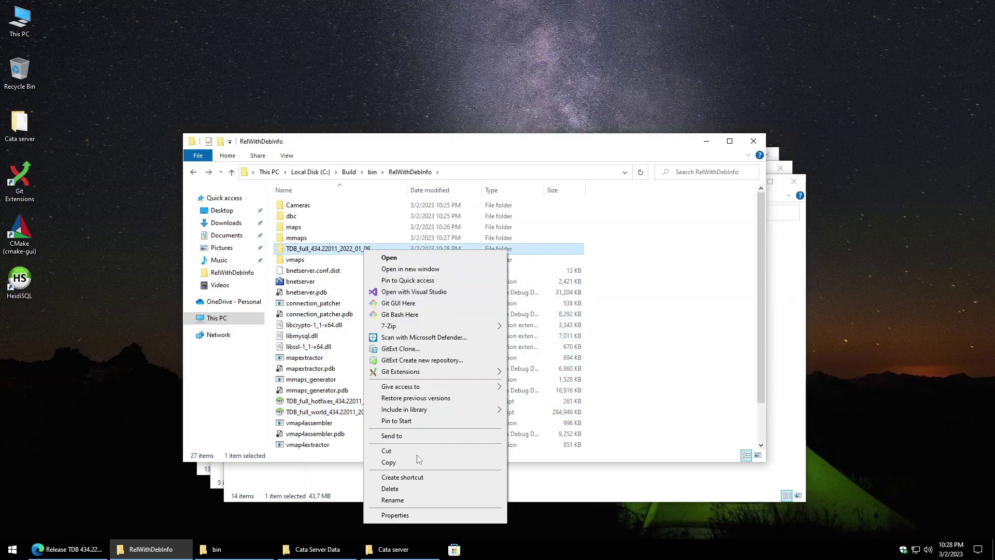
pyautogui.click(389, 488)
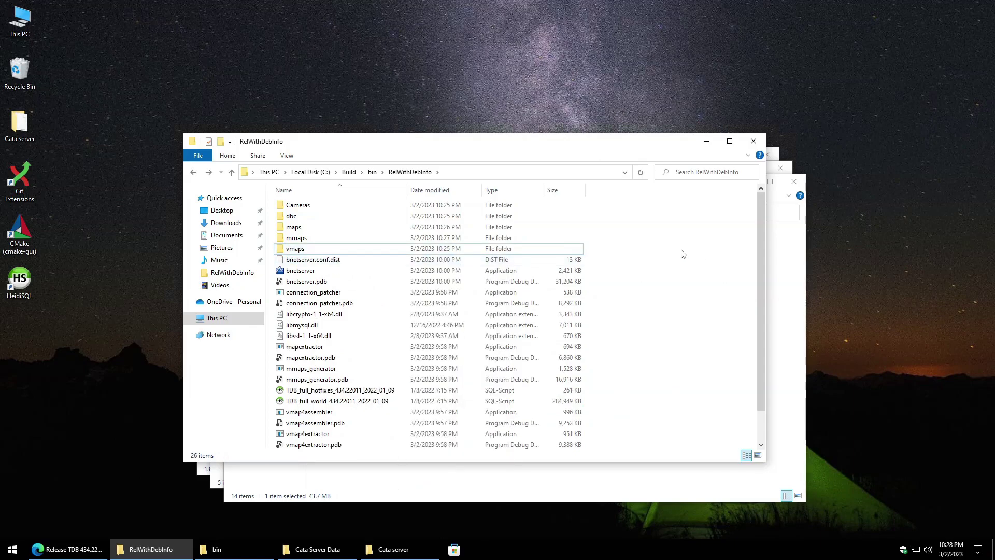
# Step: Rename bnetserver.conf.dist to bnetserver.conf, accepting the extension change
pyautogui.click(351, 261)
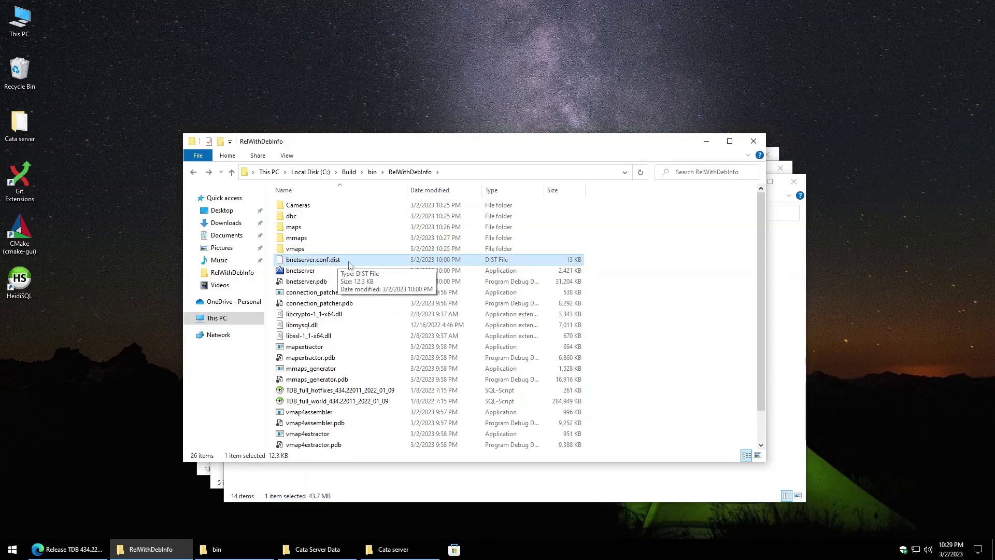
pyautogui.rightClick(375, 262)
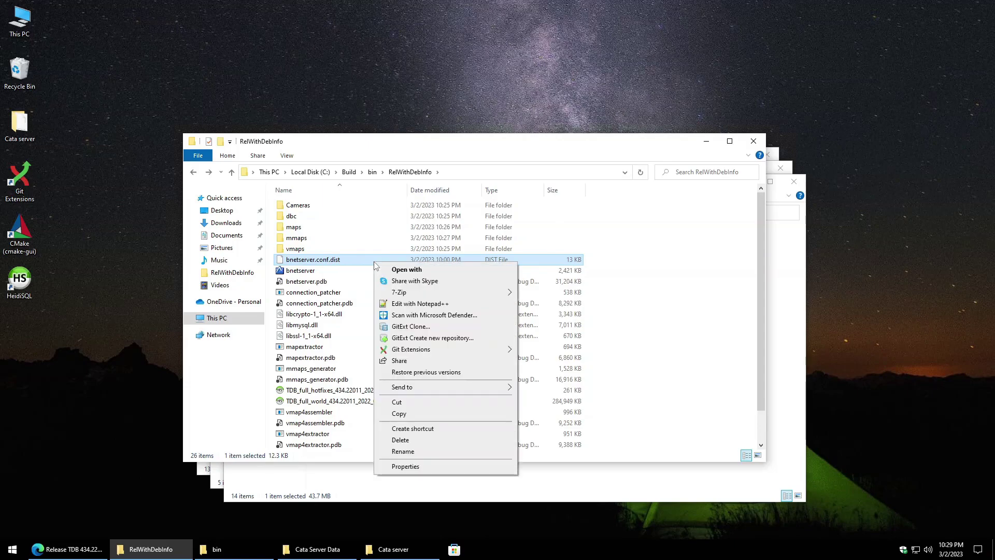
pyautogui.click(403, 452)
pyautogui.press('End')
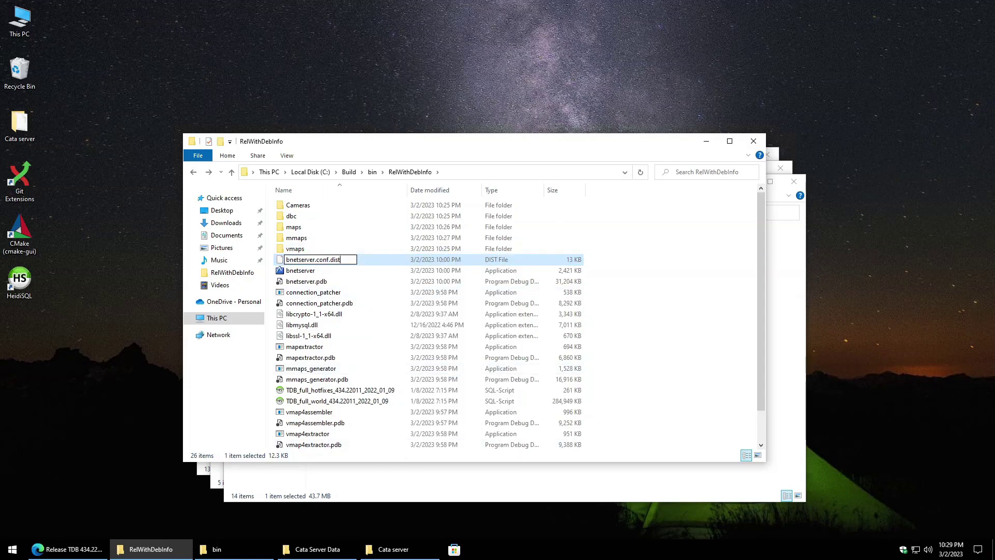
pyautogui.press('BackSpace')
pyautogui.press('BackSpace')
pyautogui.press('BackSpace')
pyautogui.press('BackSpace')
pyautogui.press('BackSpace')
pyautogui.press('Return')
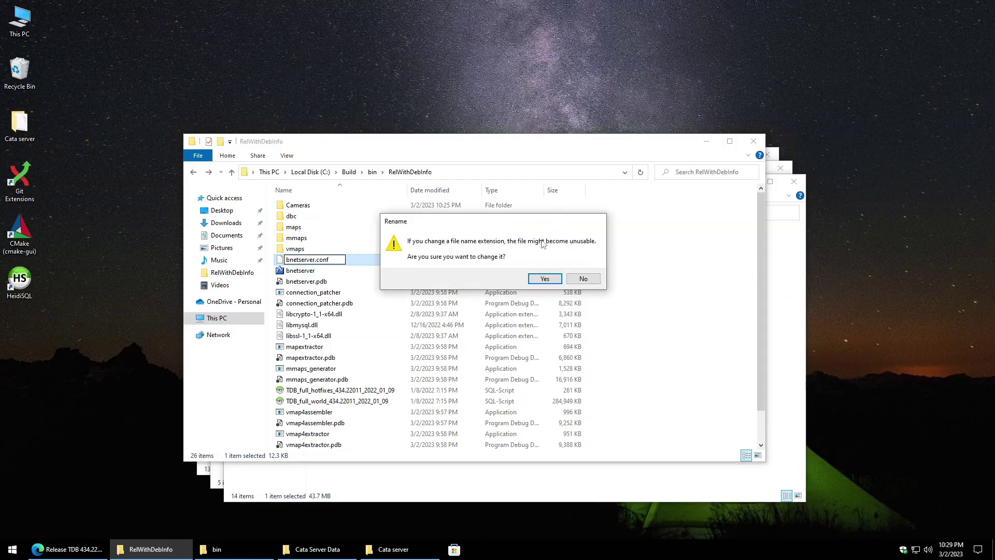
pyautogui.click(548, 280)
pyautogui.click(652, 285)
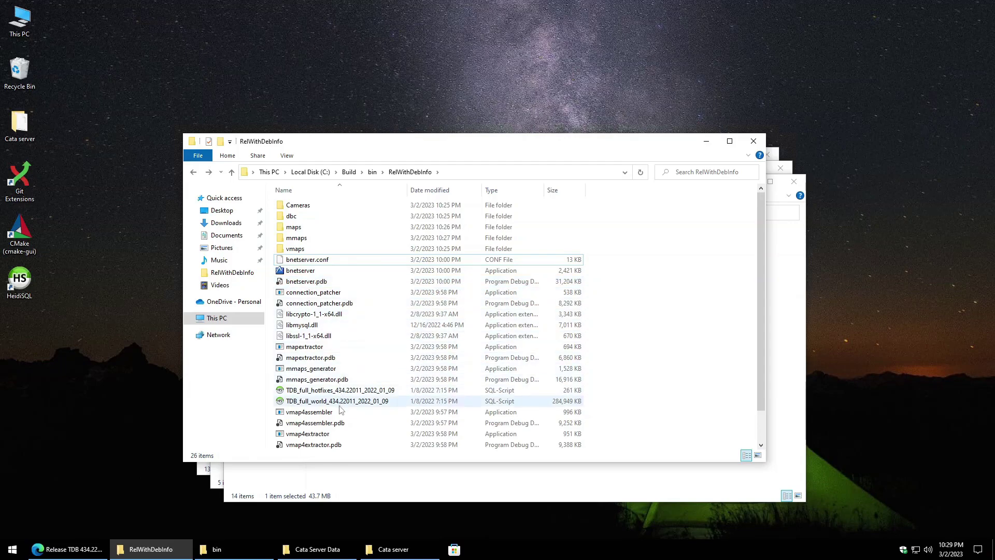
# Step: Rename worldserver.conf.dist to worldserver.conf, accepting the extension change
pyautogui.scroll(-1, 343, 409)
pyautogui.click(343, 422)
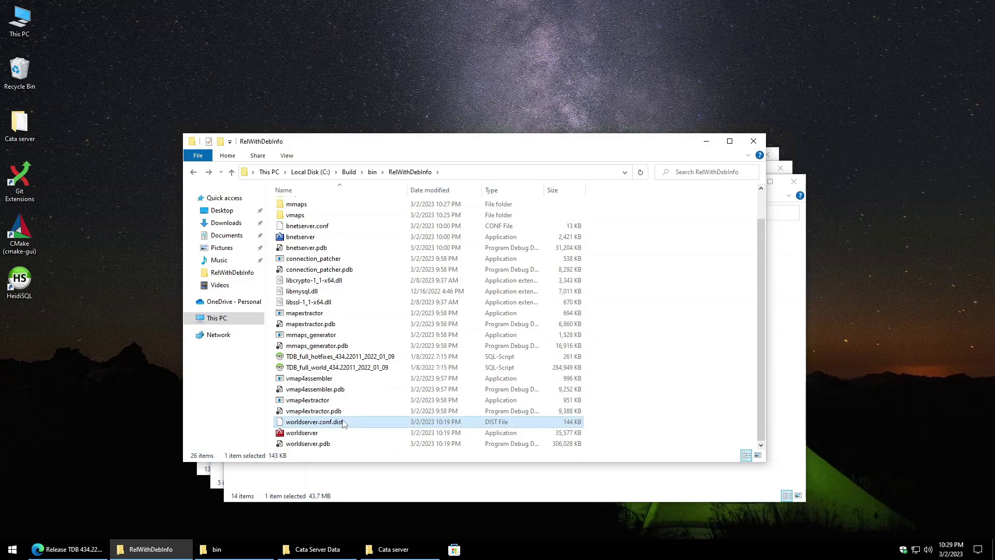
pyautogui.rightClick(345, 422)
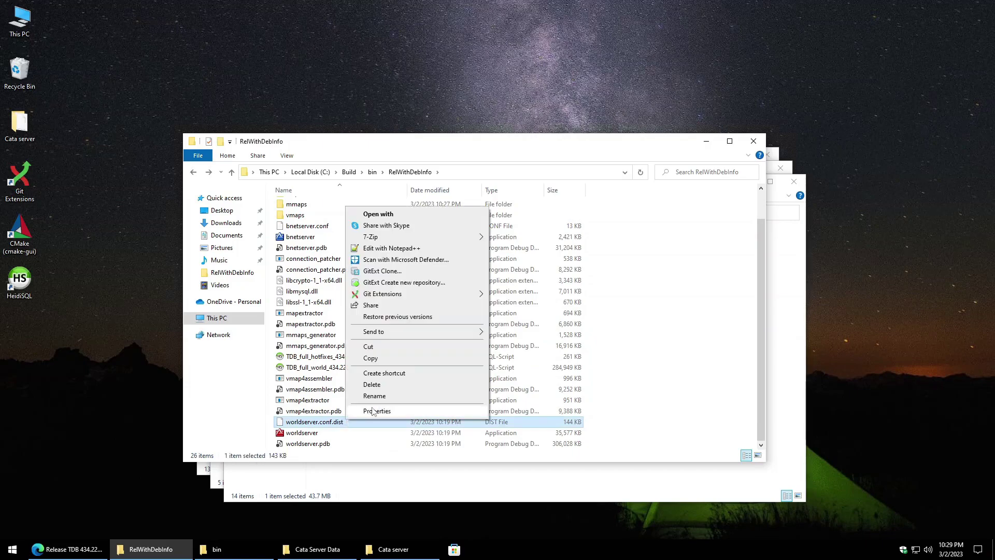
pyautogui.click(373, 400)
pyautogui.press('End')
pyautogui.press('BackSpace')
pyautogui.press('BackSpace')
pyautogui.press('BackSpace')
pyautogui.press('BackSpace')
pyautogui.press('BackSpace')
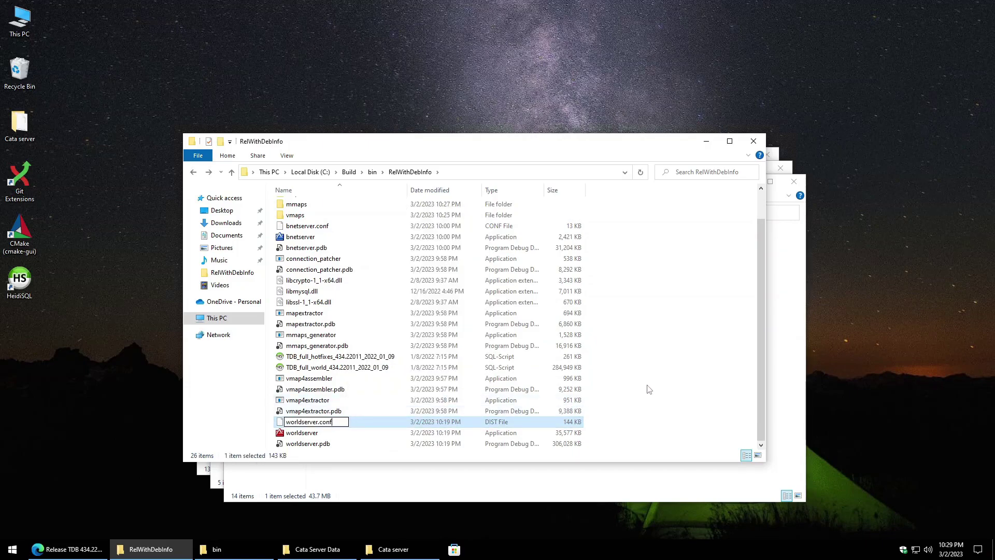
pyautogui.press('Return')
pyautogui.click(537, 282)
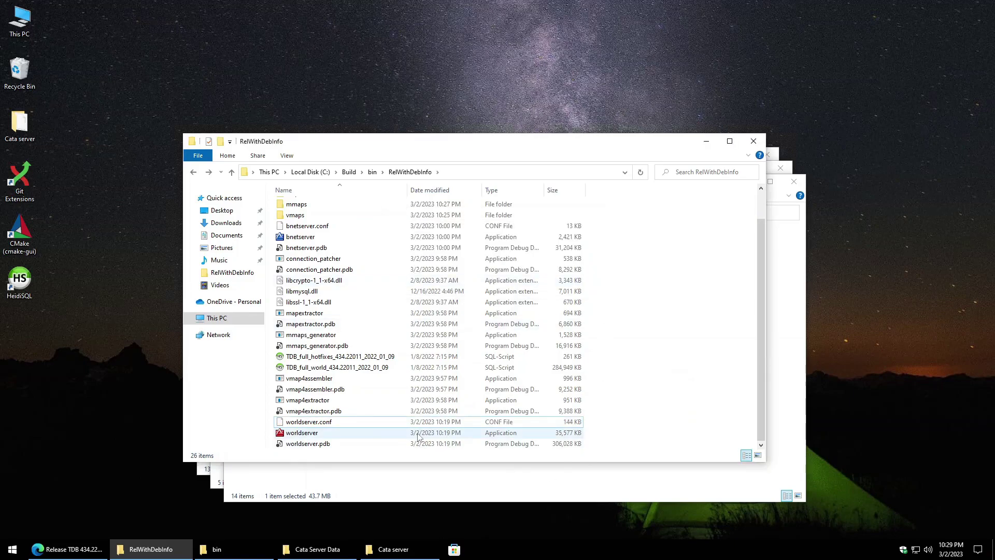
# Step: Open worldserver.conf for editing in Notepad++
pyautogui.click(359, 422)
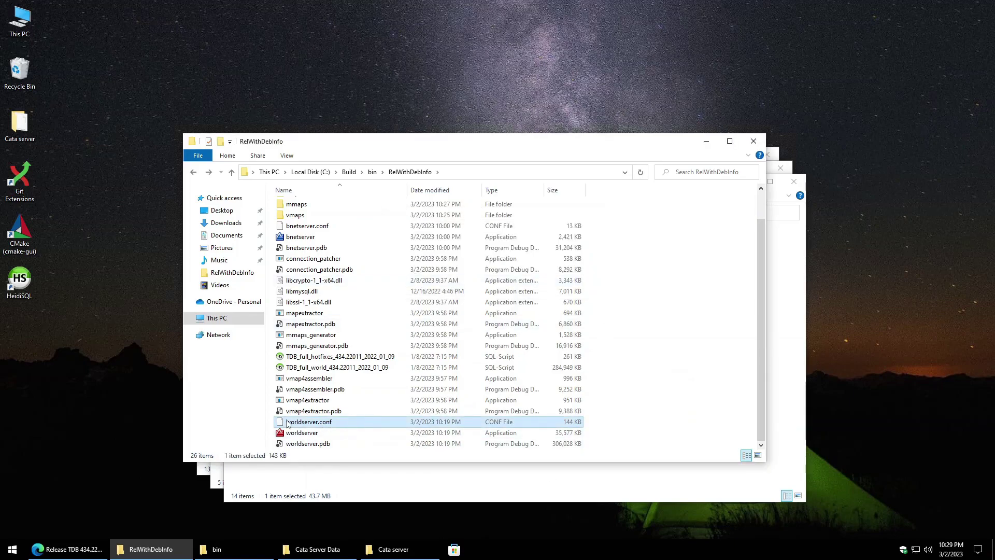
pyautogui.rightClick(333, 426)
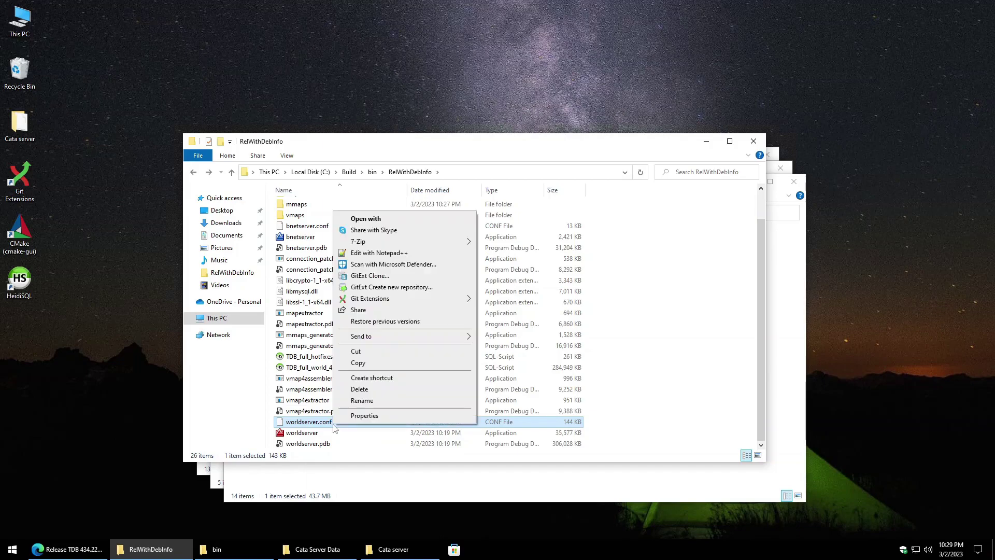
pyautogui.click(392, 254)
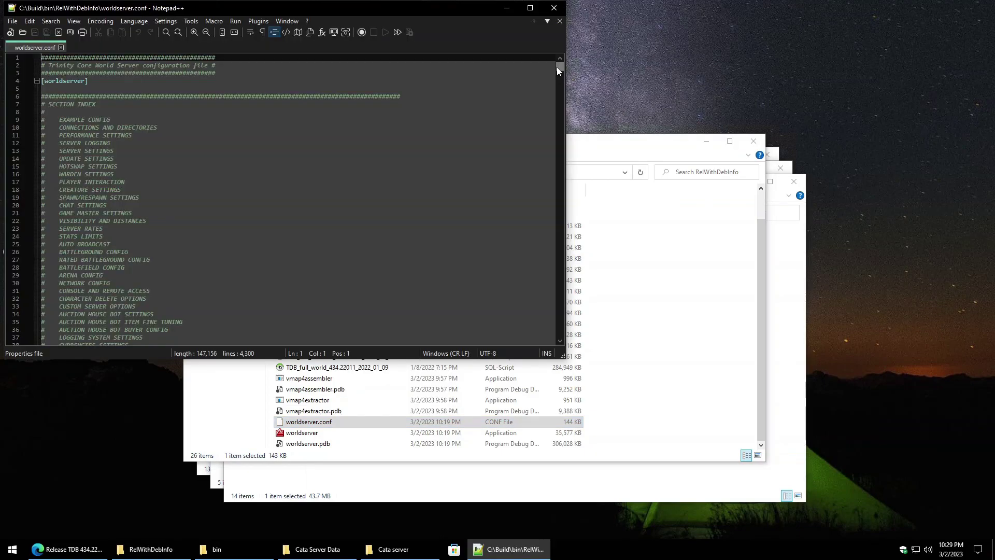
# Step: Change line 110's LoginDatabaseInfo credentials to user root with the MySQL password
pyautogui.moveTo(559, 67); pyautogui.dragTo(560, 77)
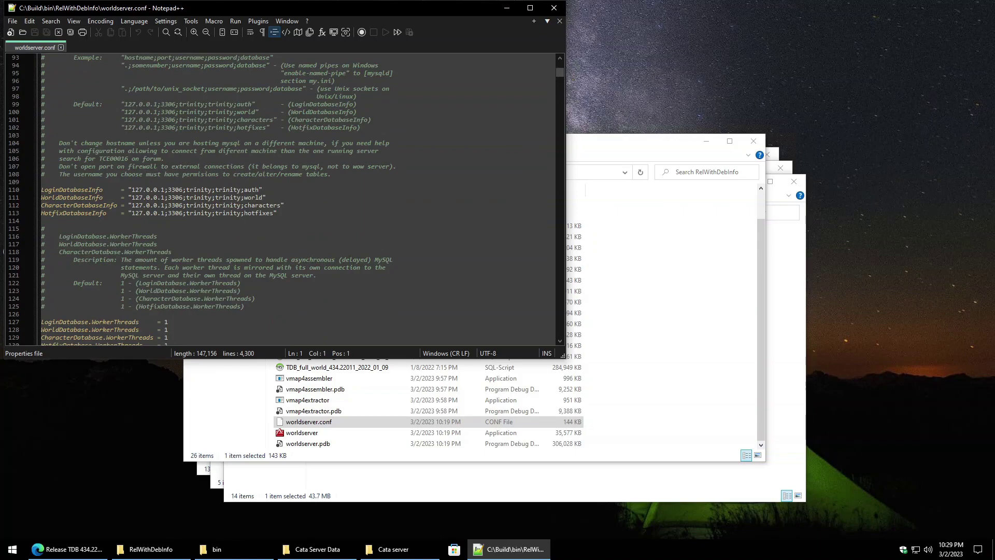
pyautogui.click(223, 190)
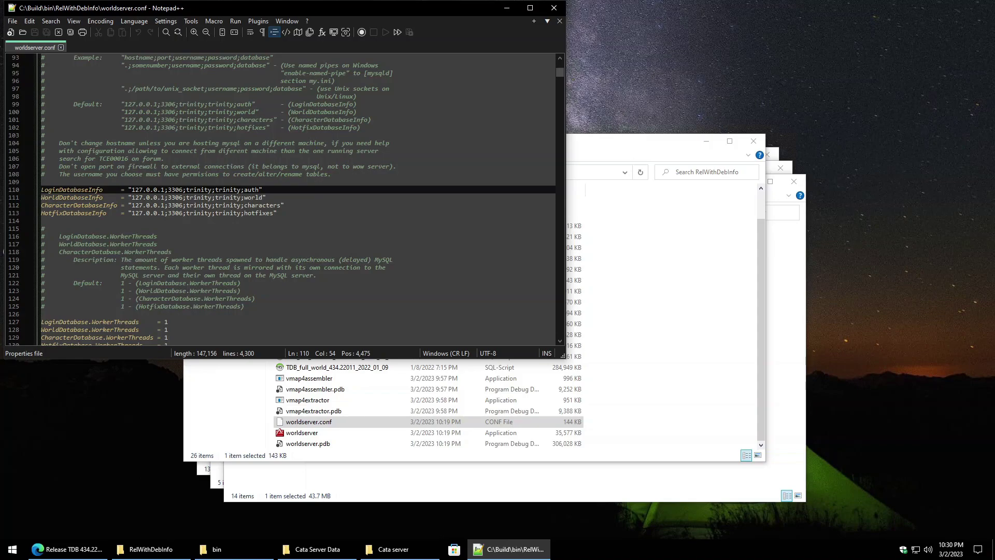
pyautogui.press('BackSpace')
pyautogui.press('BackSpace')
pyautogui.press('BackSpace')
pyautogui.press('BackSpace')
pyautogui.press('BackSpace')
pyautogui.press('BackSpace')
pyautogui.press('BackSpace')
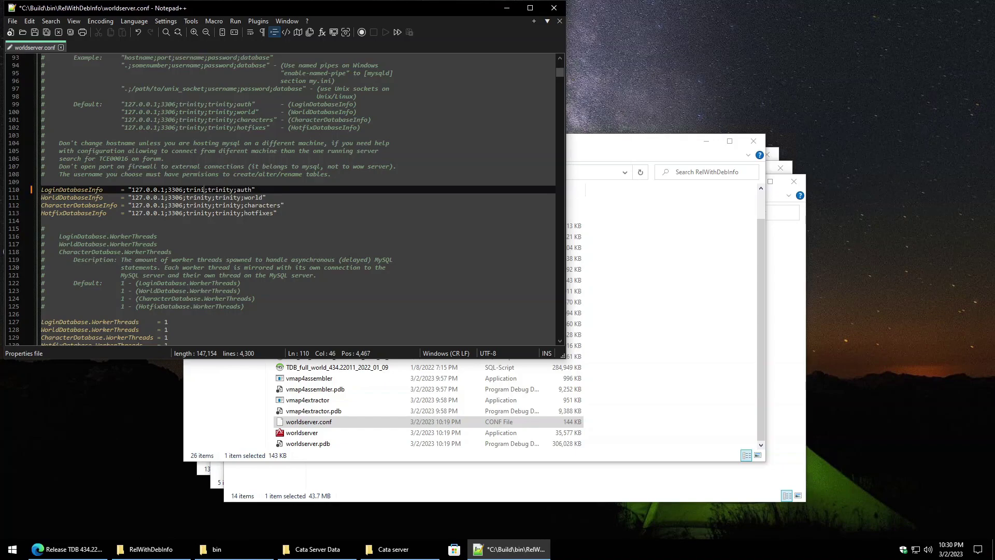
pyautogui.write('root')
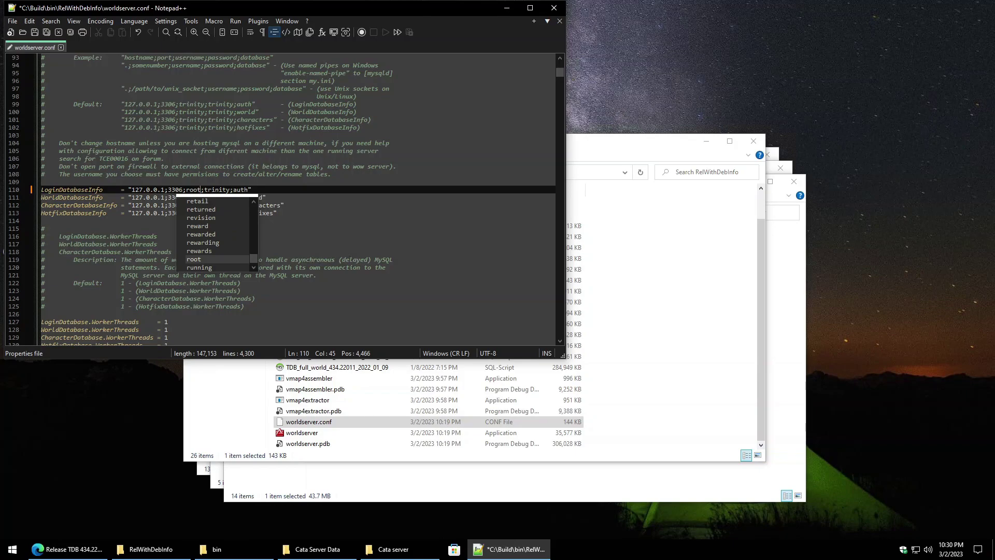
pyautogui.click(230, 190)
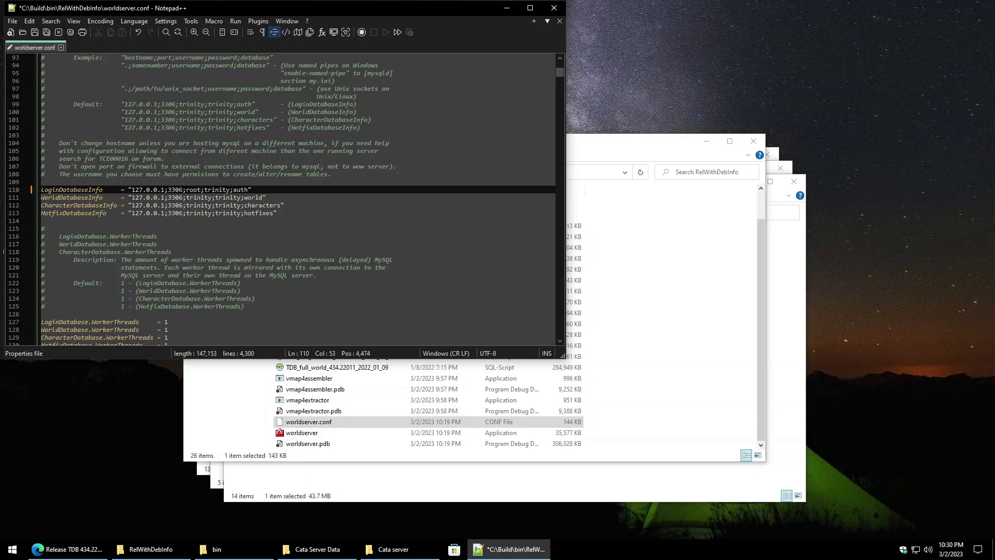
pyautogui.press('BackSpace')
pyautogui.press('BackSpace')
pyautogui.press('BackSpace')
pyautogui.press('BackSpace')
pyautogui.press('BackSpace')
pyautogui.press('BackSpace')
pyautogui.press('BackSpace')
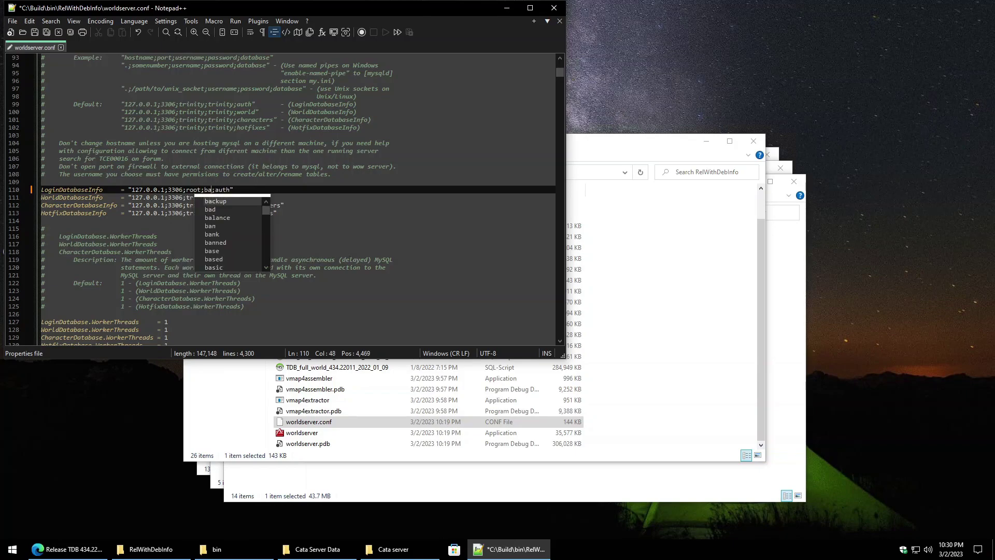
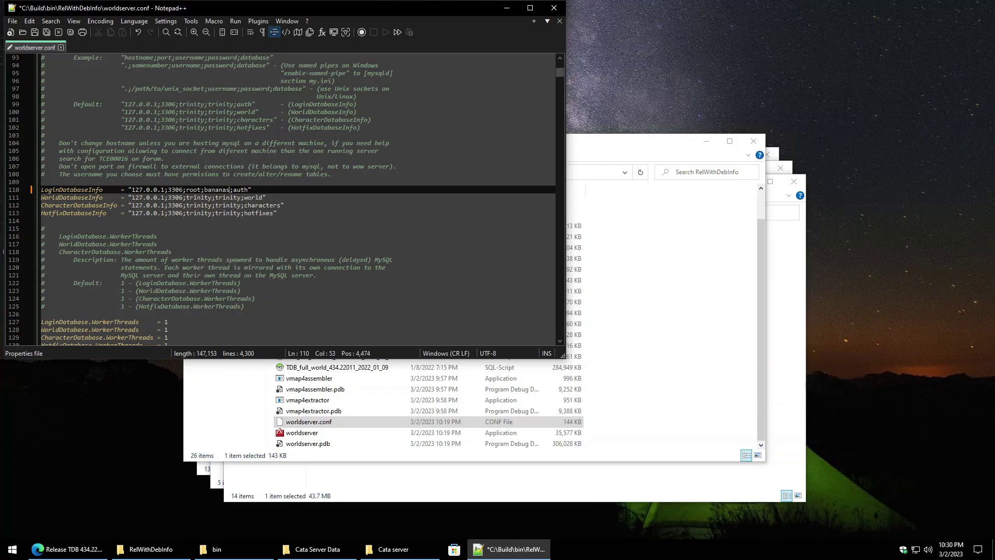
# Step: Replace the trinity username with root on lines 111–113
pyautogui.moveTo(212, 197); pyautogui.dragTo(189, 194)
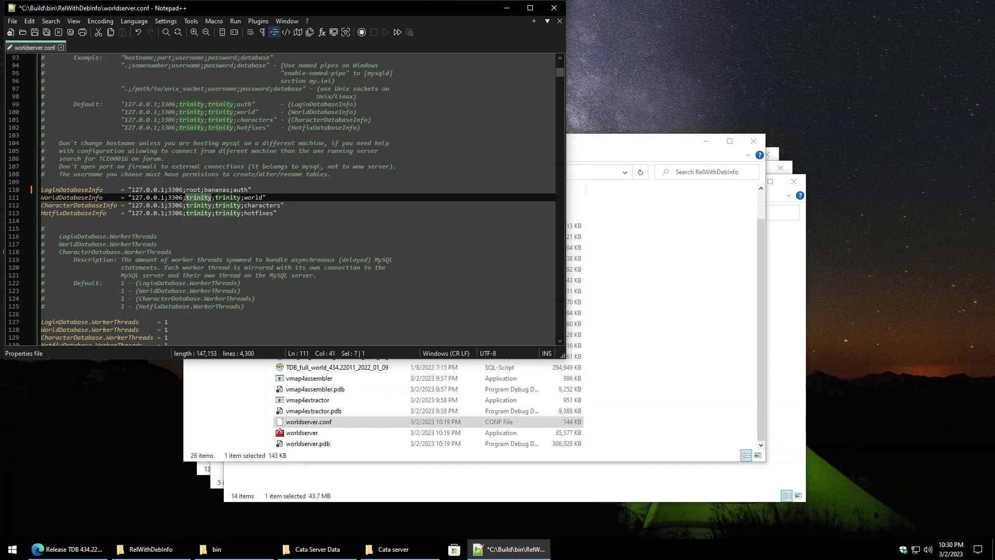
pyautogui.write('root')
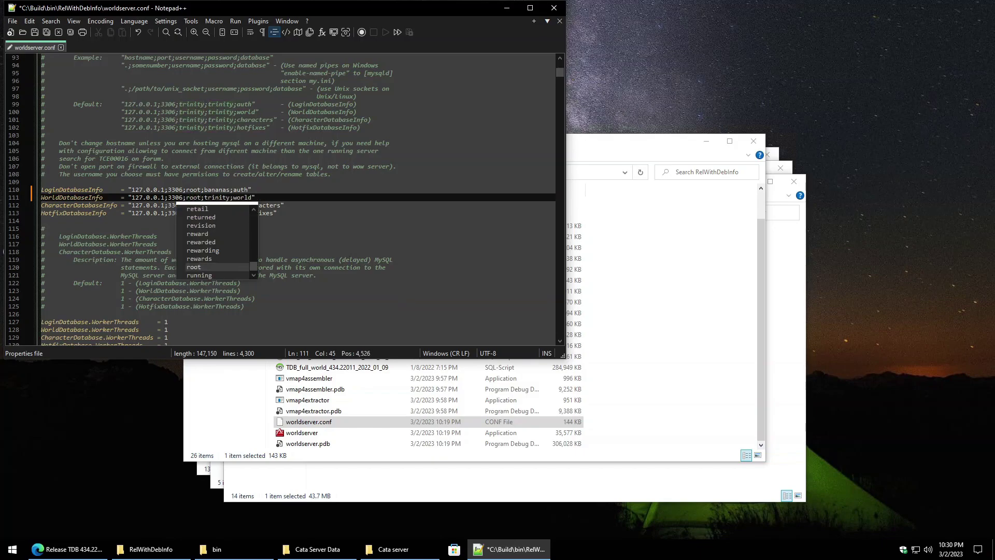
pyautogui.click(251, 190)
pyautogui.moveTo(212, 205); pyautogui.dragTo(186, 205)
pyautogui.write('root')
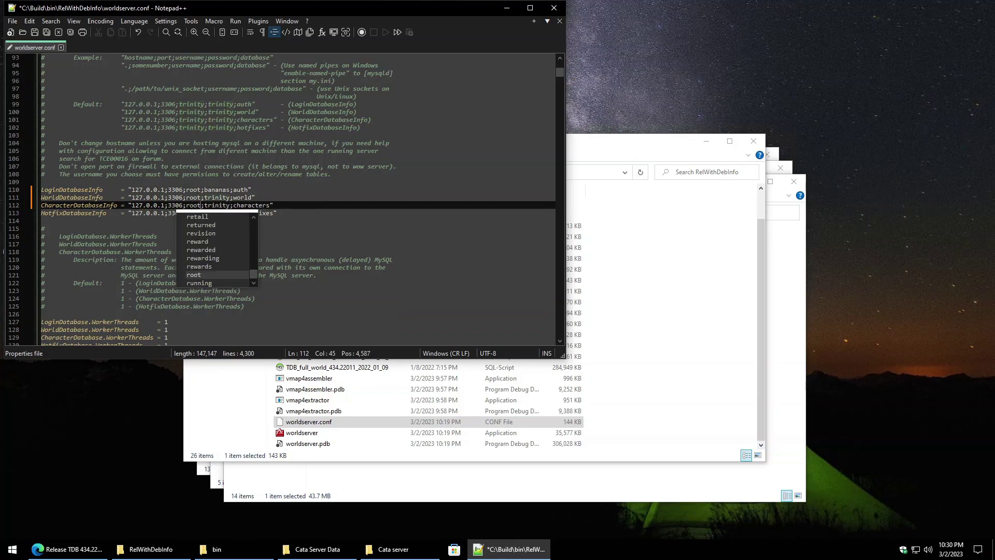
pyautogui.click(45, 228)
pyautogui.moveTo(212, 213); pyautogui.dragTo(187, 213)
pyautogui.write('root')
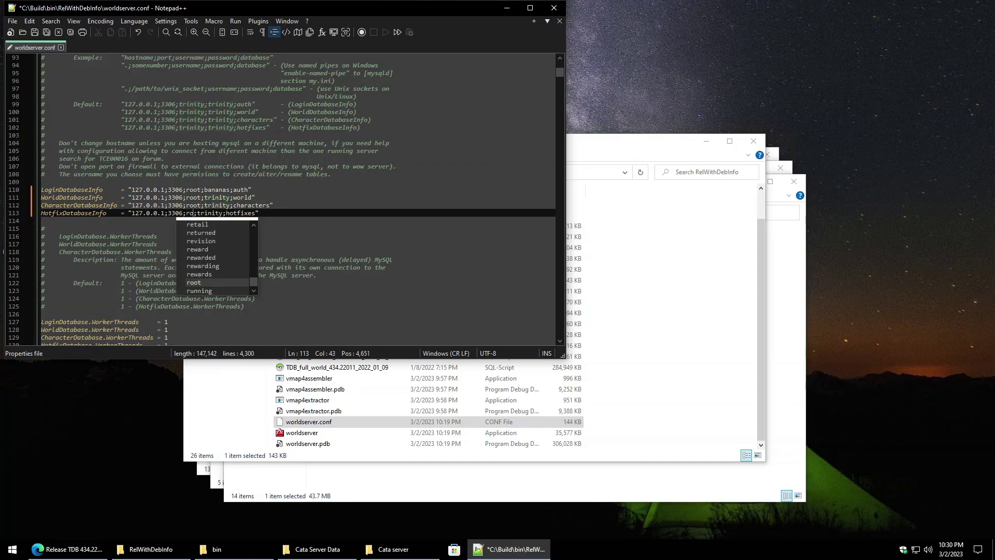
# Step: Copy the new password onto lines 111–113 and save worldserver.conf
pyautogui.moveTo(230, 190); pyautogui.dragTo(205, 197)
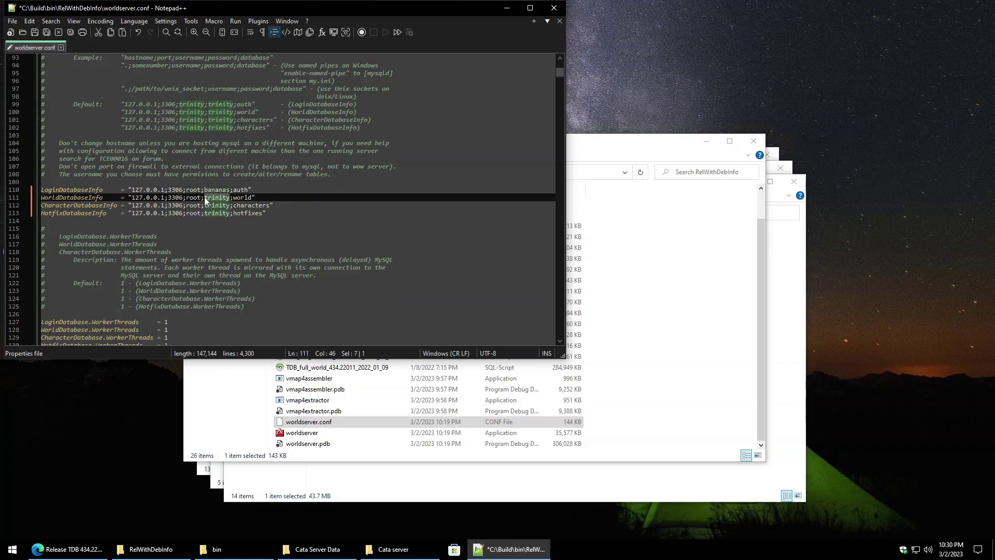
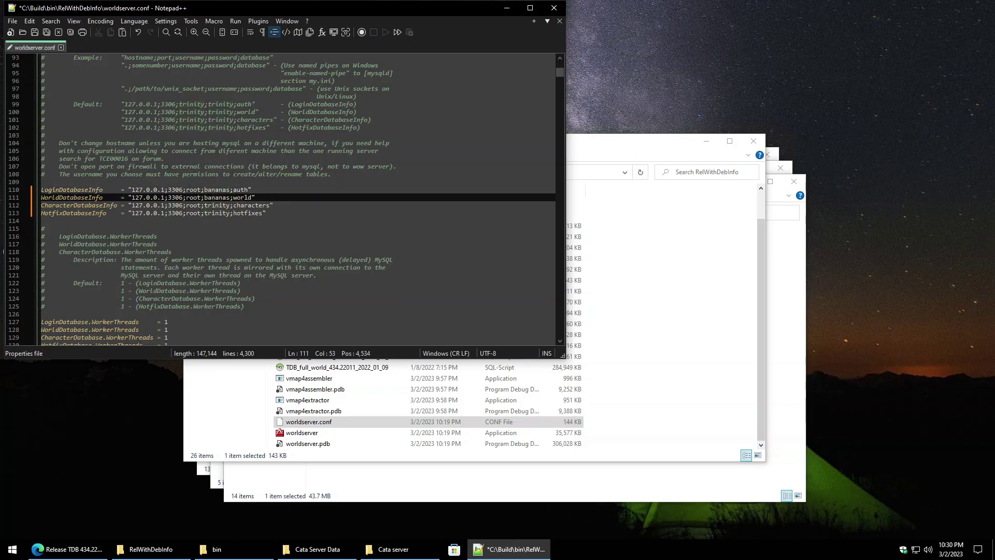
pyautogui.moveTo(227, 205); pyautogui.dragTo(205, 205)
pyautogui.hotkey('ctrl', 'v')
pyautogui.doubleClick(217, 213)
pyautogui.hotkey('ctrl', 'v')
pyautogui.click(157, 236)
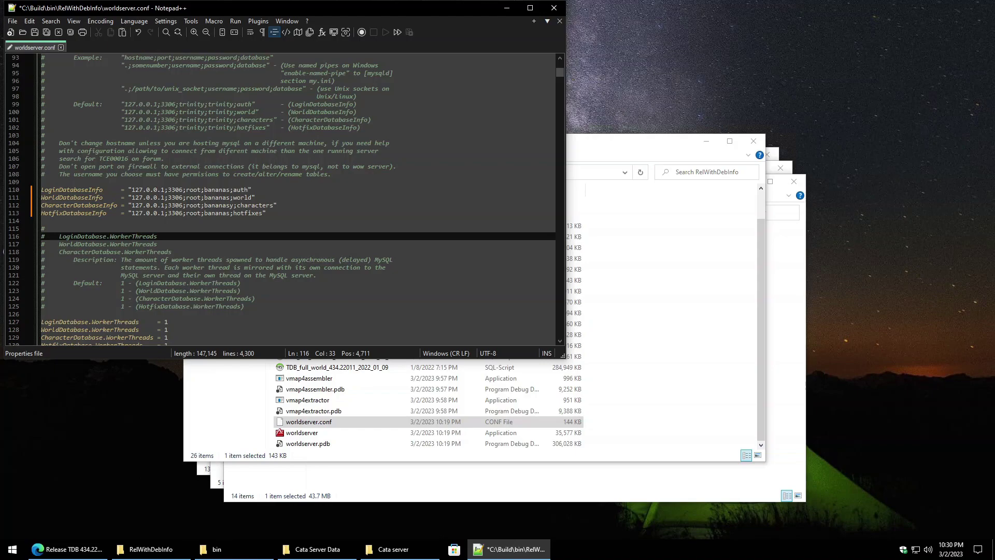
pyautogui.click(40, 36)
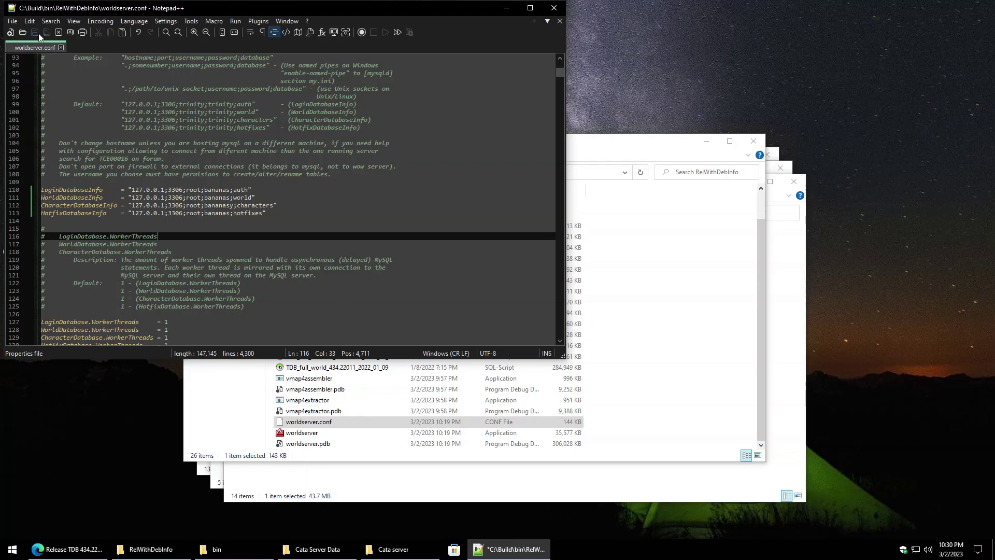
# Step: Open bnetserver.conf from the RelWithDebInfo folder in Notepad++
pyautogui.click(504, 9)
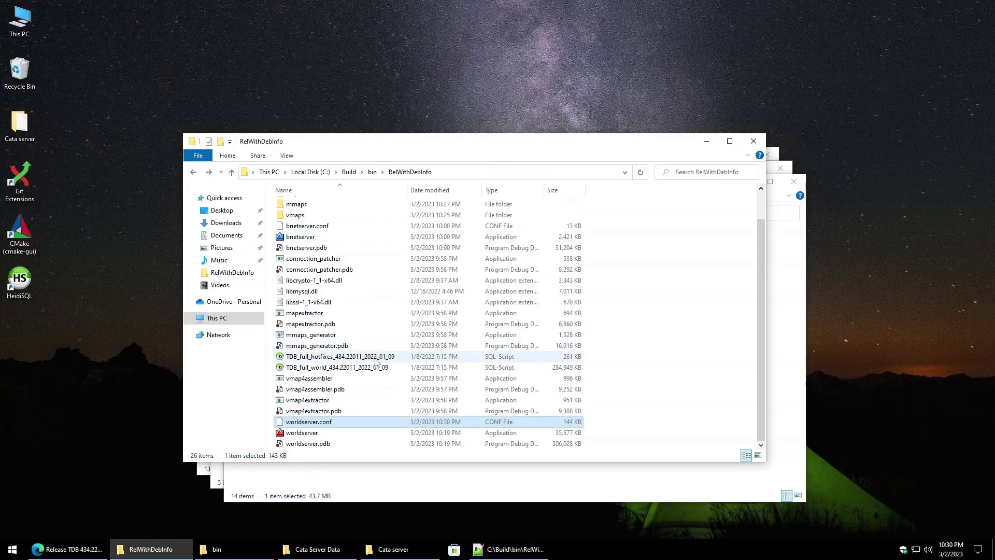
pyautogui.scroll(1, 389, 290)
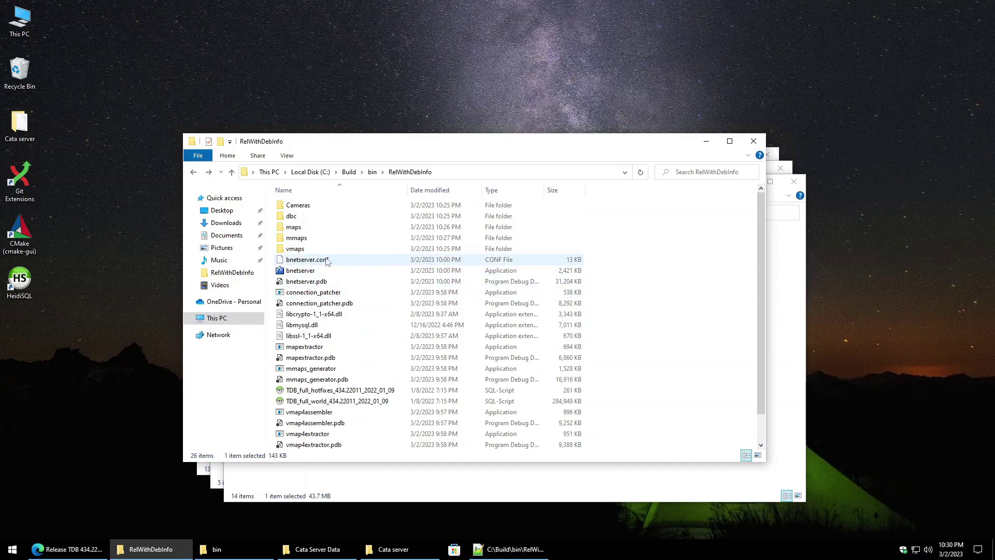
pyautogui.click(343, 262)
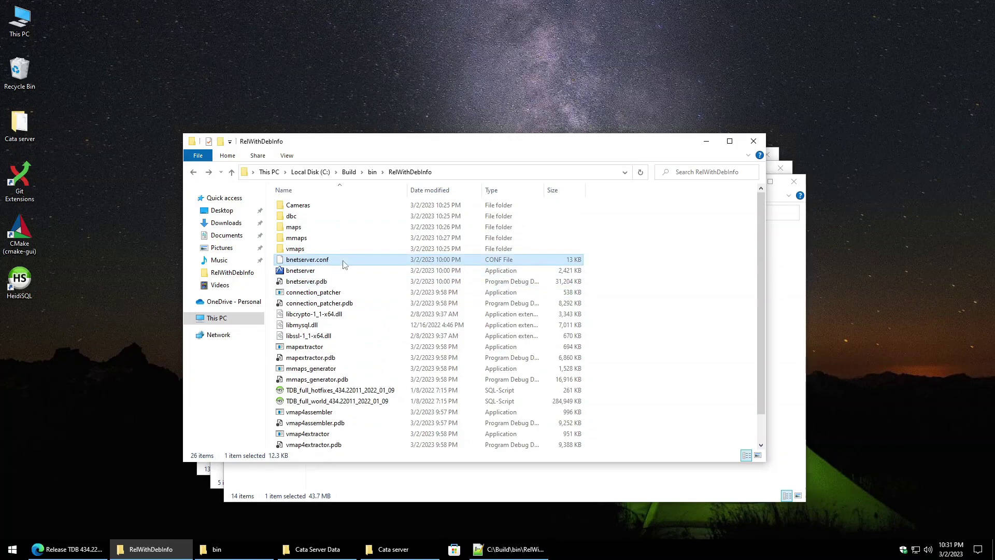
pyautogui.rightClick(344, 264)
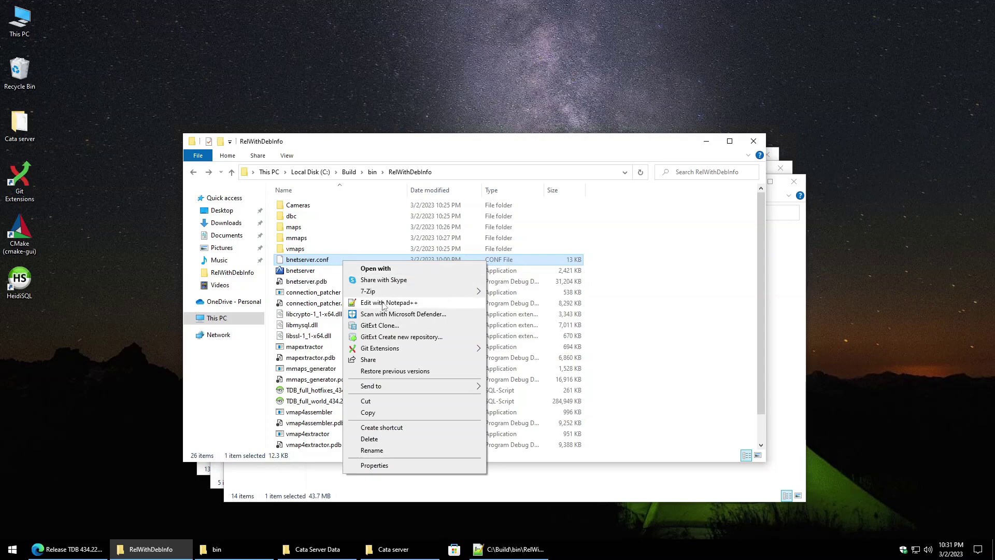
pyautogui.click(363, 303)
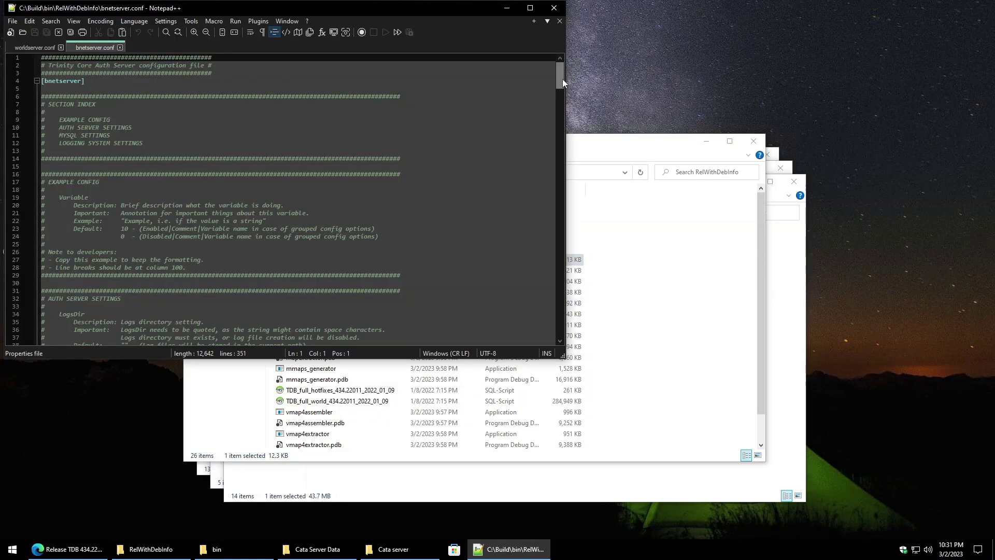
pyautogui.scroll(-20, 562, 79)
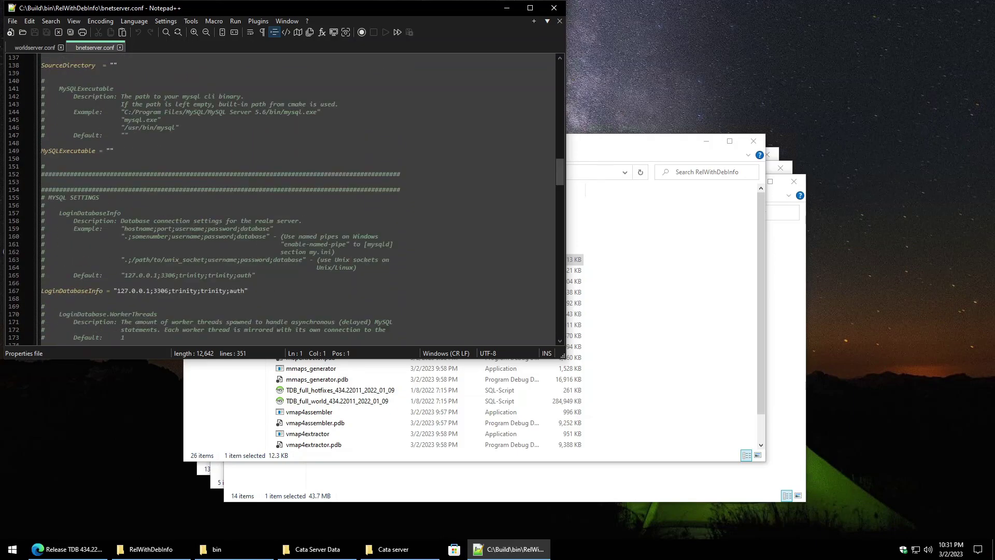
# Step: Set the LoginDatabaseInfo line to user root with the MySQL password and save bnetserver.conf
pyautogui.moveTo(201, 291); pyautogui.dragTo(226, 291)
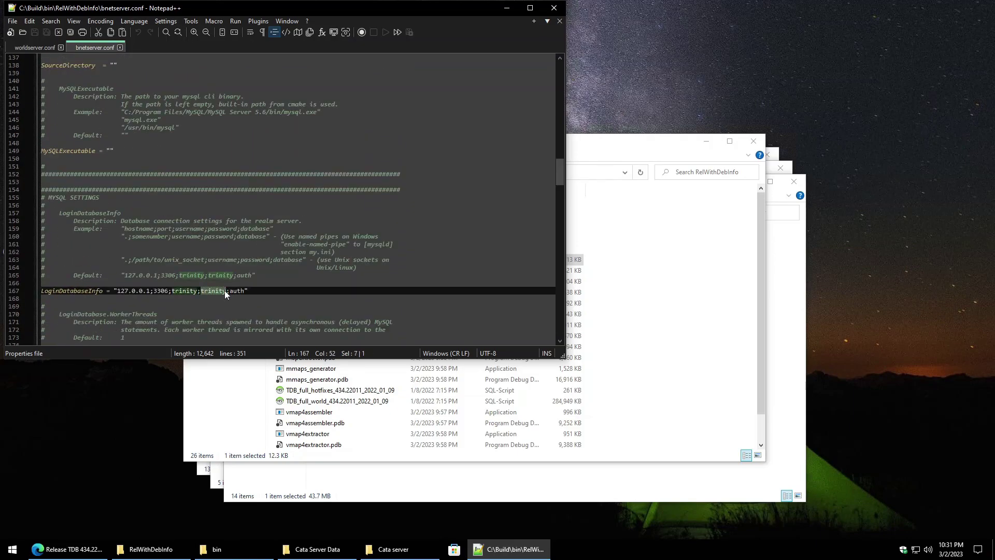
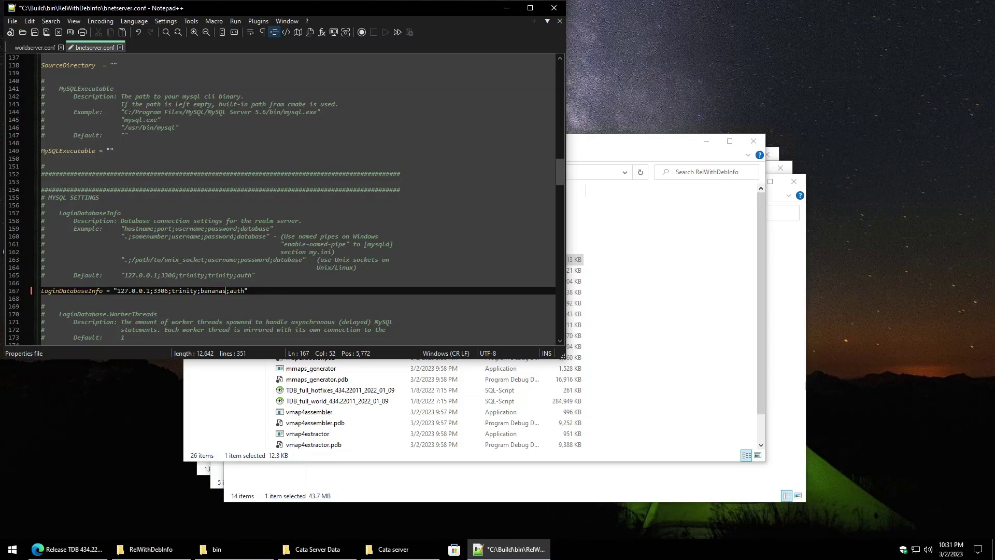
pyautogui.moveTo(198, 291); pyautogui.dragTo(172, 291)
pyautogui.write('root')
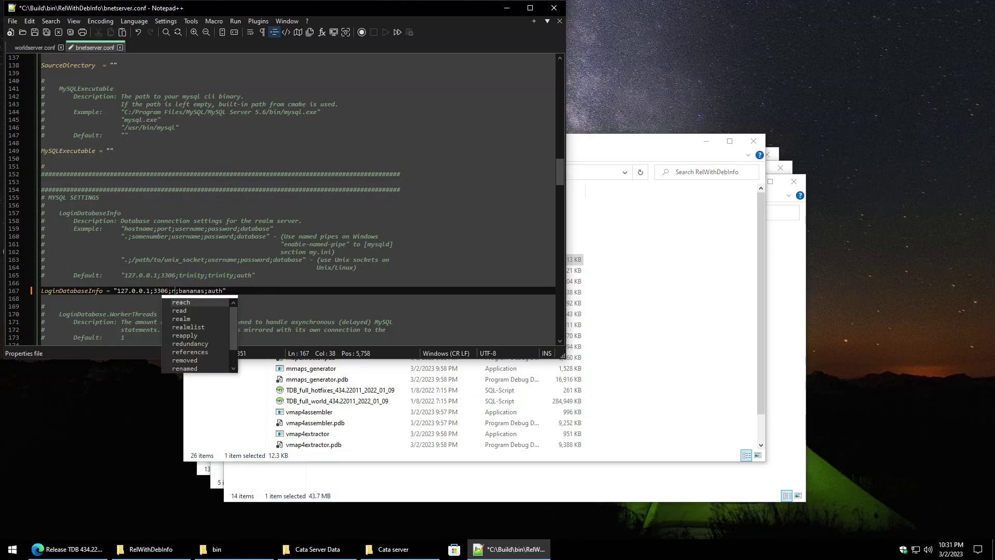
pyautogui.click(157, 314)
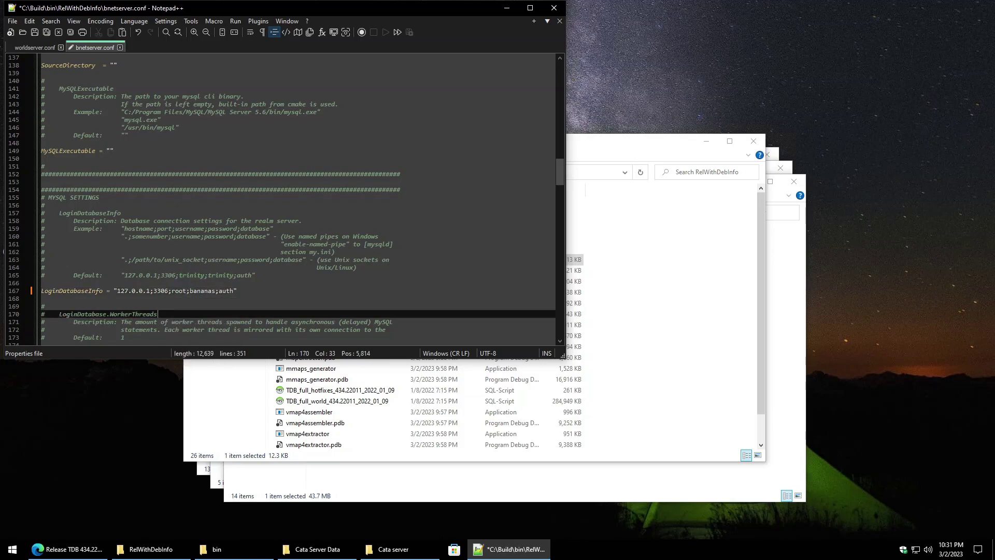
pyautogui.click(34, 32)
# Step: Exit Notepad++ and clear the file selection in the folder
pyautogui.click(13, 21)
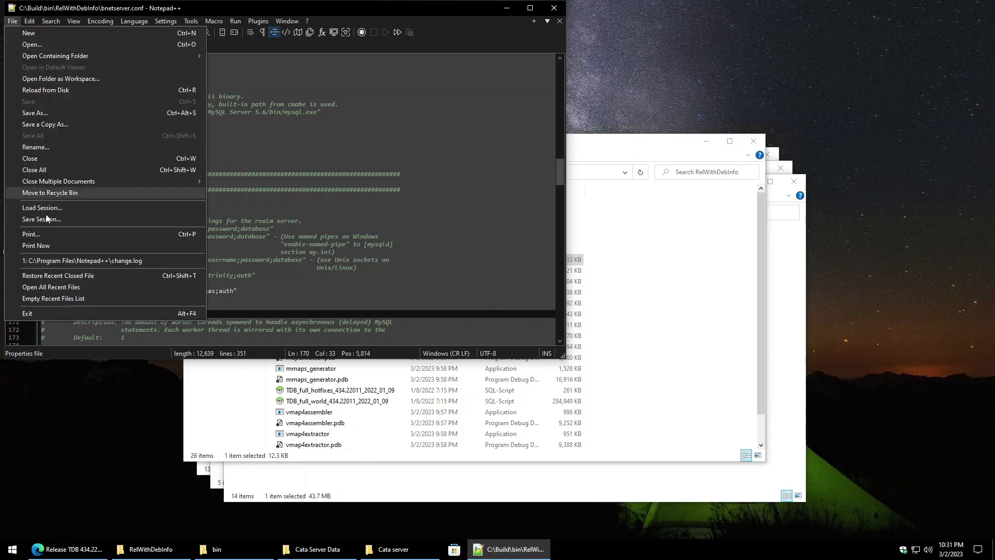
pyautogui.click(42, 317)
pyautogui.click(698, 292)
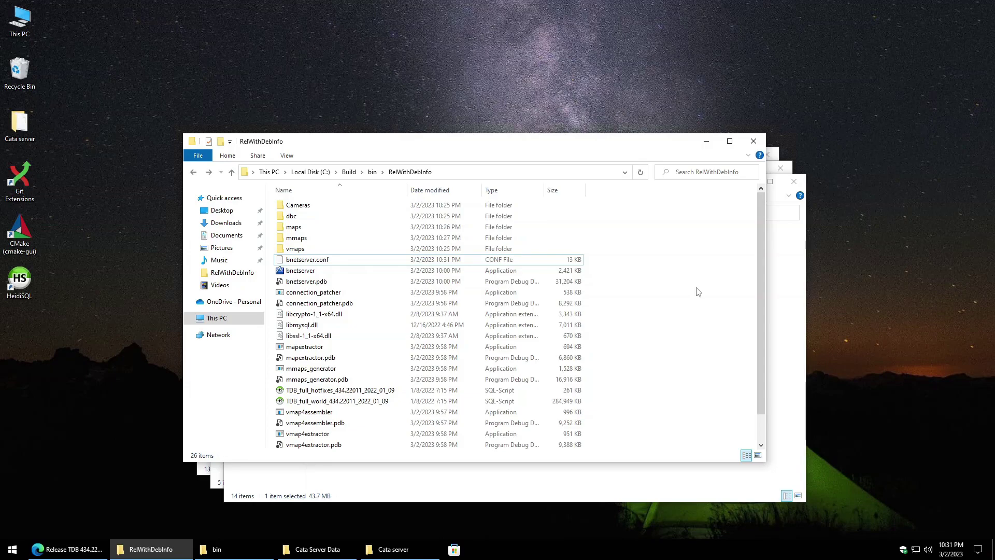
# Step: Turn on File name extensions in the View options and launch worldserver.exe
pyautogui.scroll(-1, 492, 228)
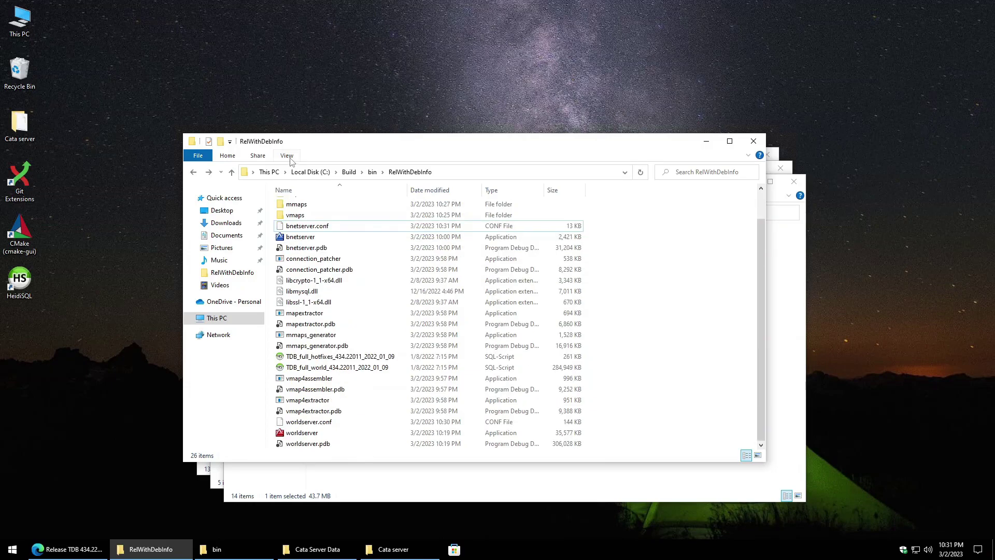
pyautogui.click(287, 155)
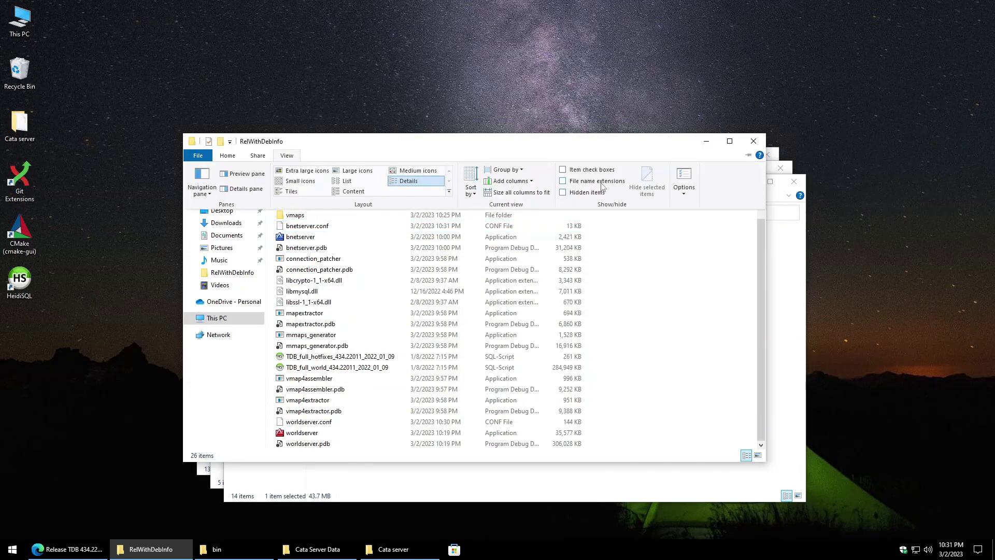
pyautogui.click(599, 181)
pyautogui.click(290, 156)
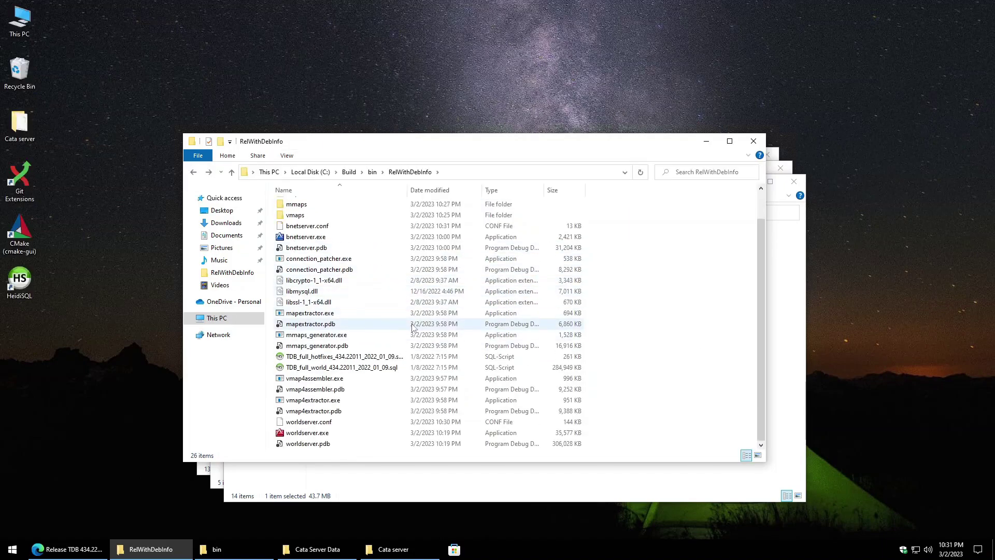
pyautogui.moveTo(355, 435)
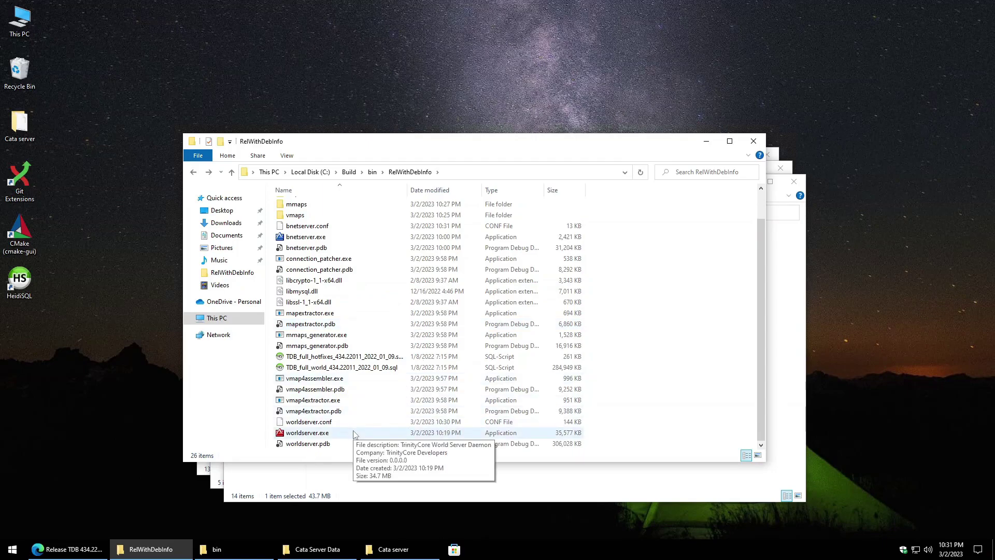
pyautogui.doubleClick(327, 436)
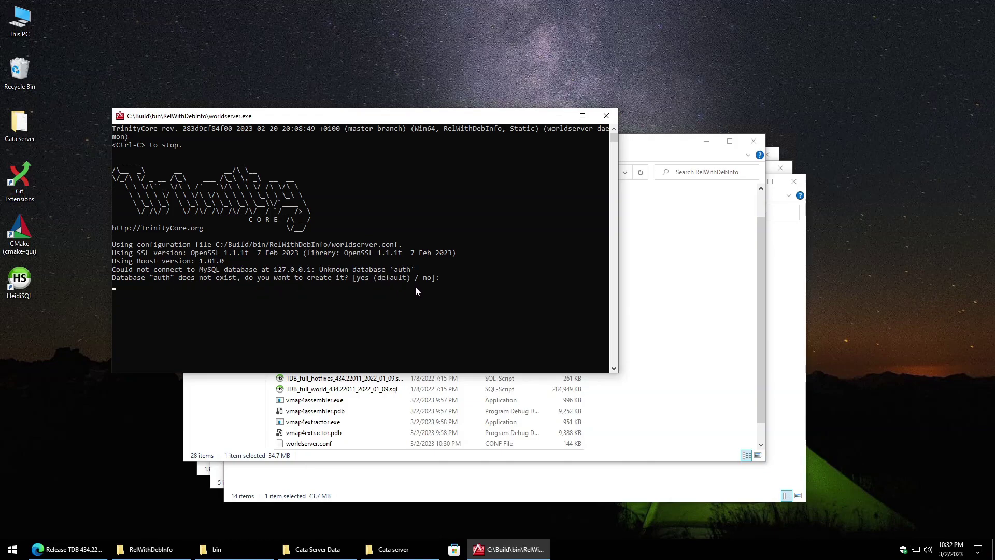
# Step: Answer yes to create the auth, characters, world and hotfixes databases in worldserver
pyautogui.write('yes')
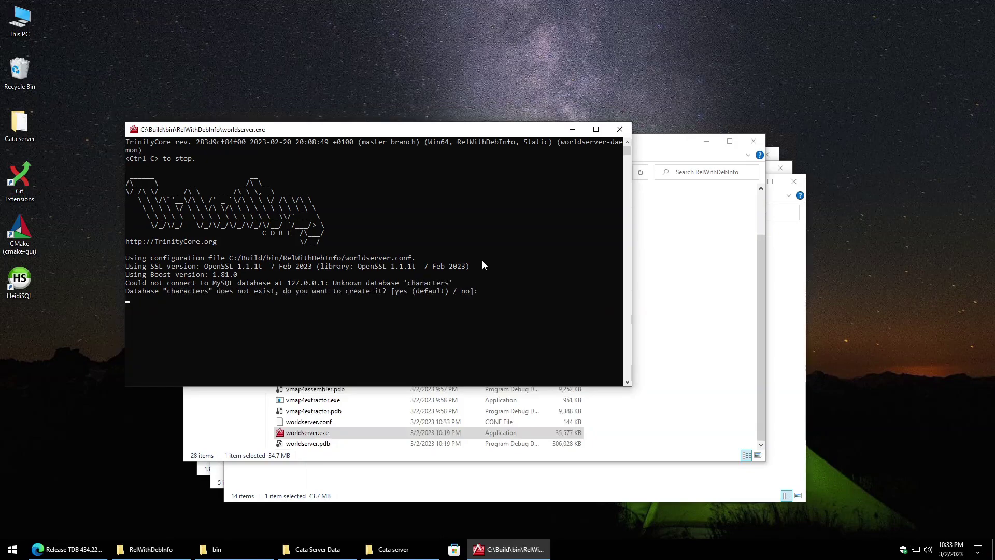
pyautogui.write('yes')
pyautogui.press('Return')
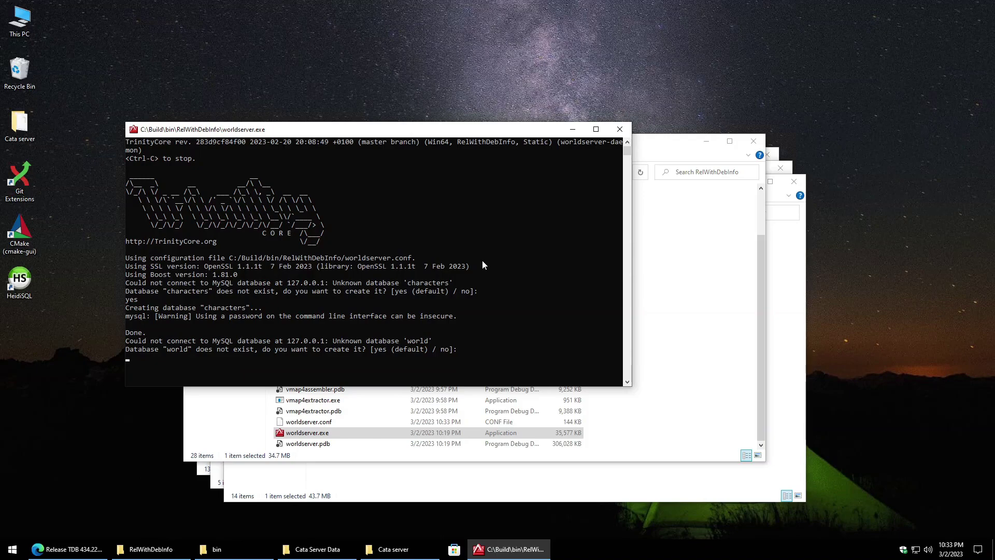
pyautogui.write('yes')
pyautogui.press('Return')
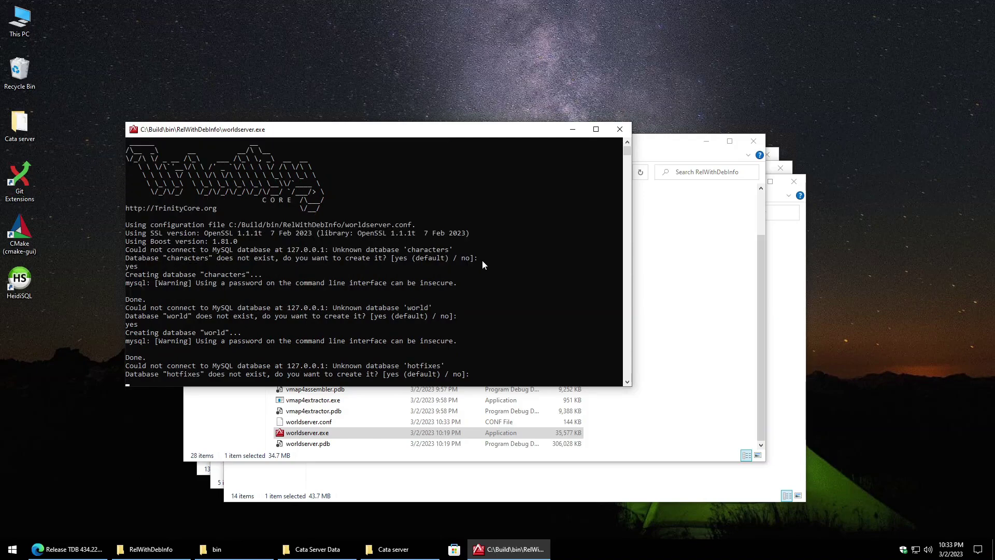
pyautogui.write('yes')
pyautogui.press('Return')
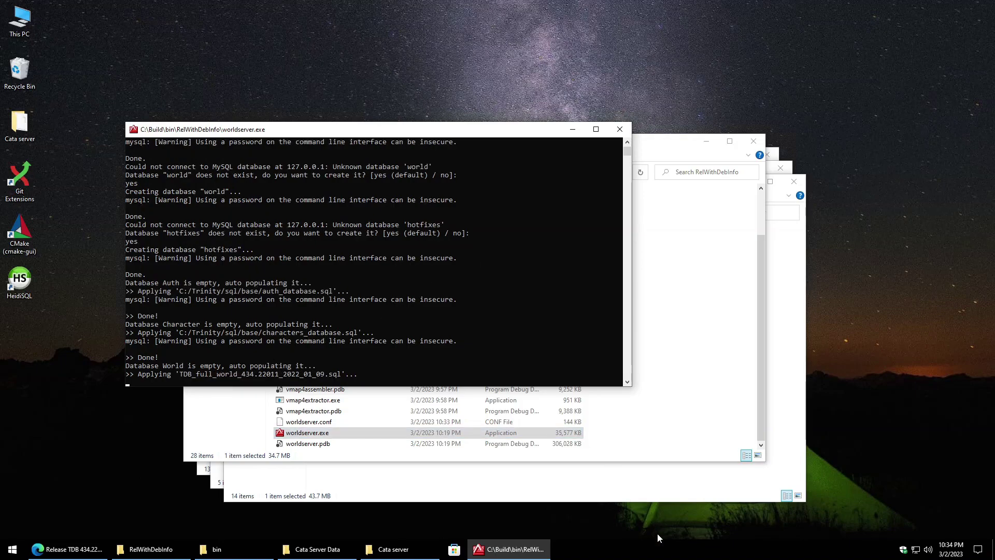
pyautogui.rightClick(665, 558)
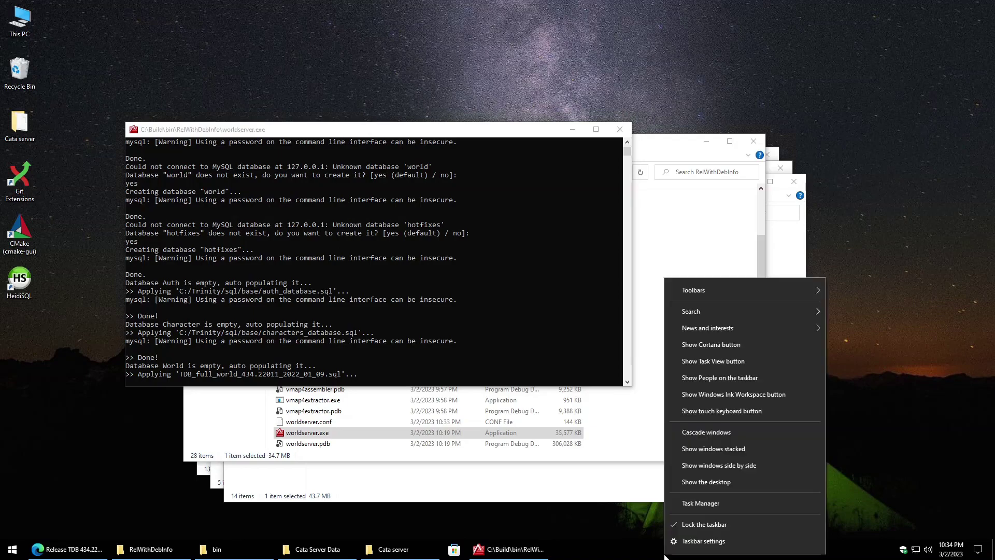
# Step: Watch worldserver load in Task Manager, grant it private-network firewall access, and close Task Manager
pyautogui.click(679, 504)
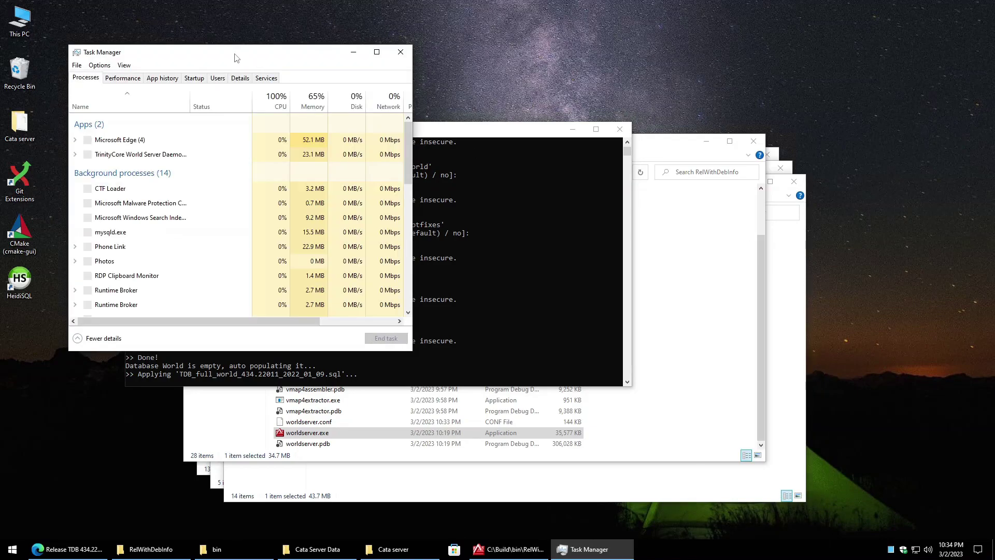
pyautogui.moveTo(311, 50); pyautogui.dragTo(868, 114)
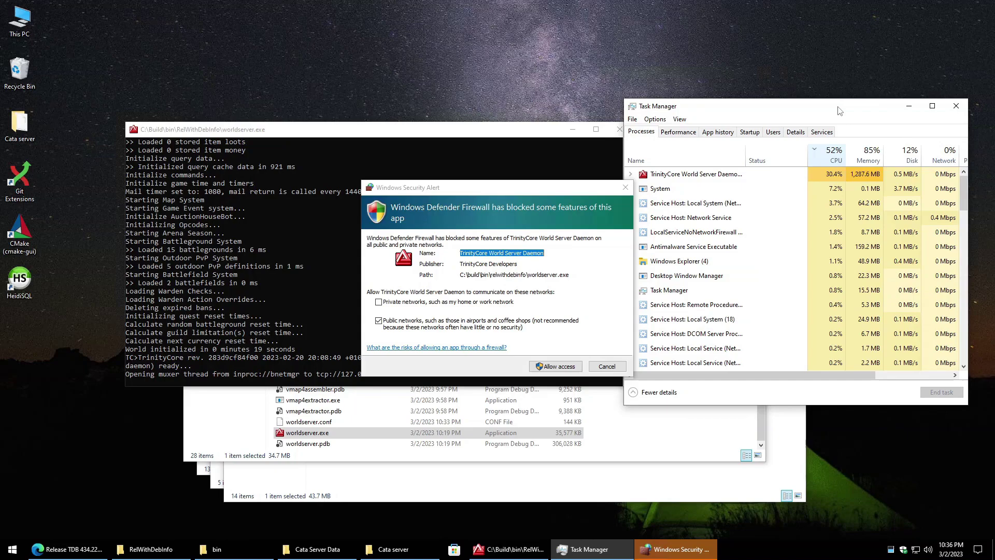
pyautogui.click(424, 303)
pyautogui.click(552, 366)
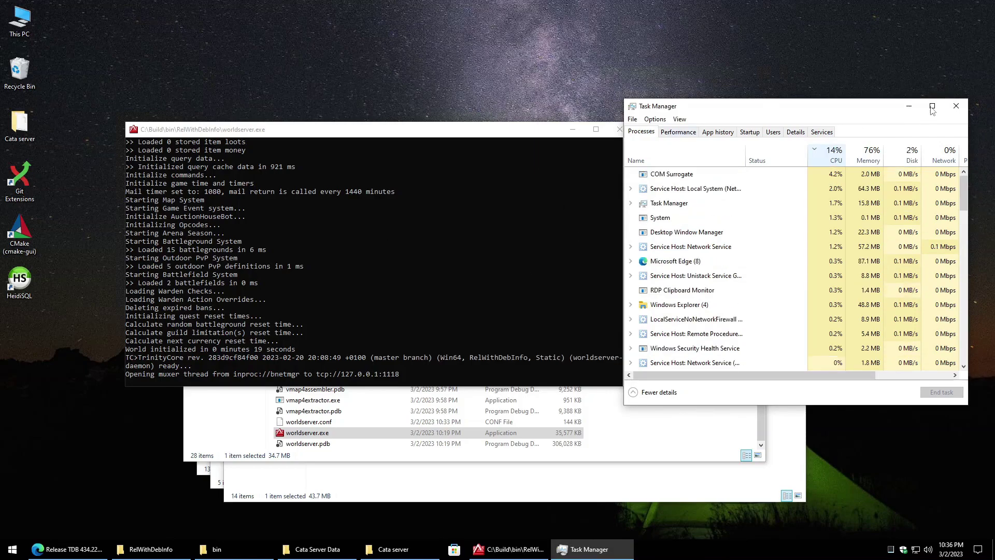
pyautogui.click(956, 106)
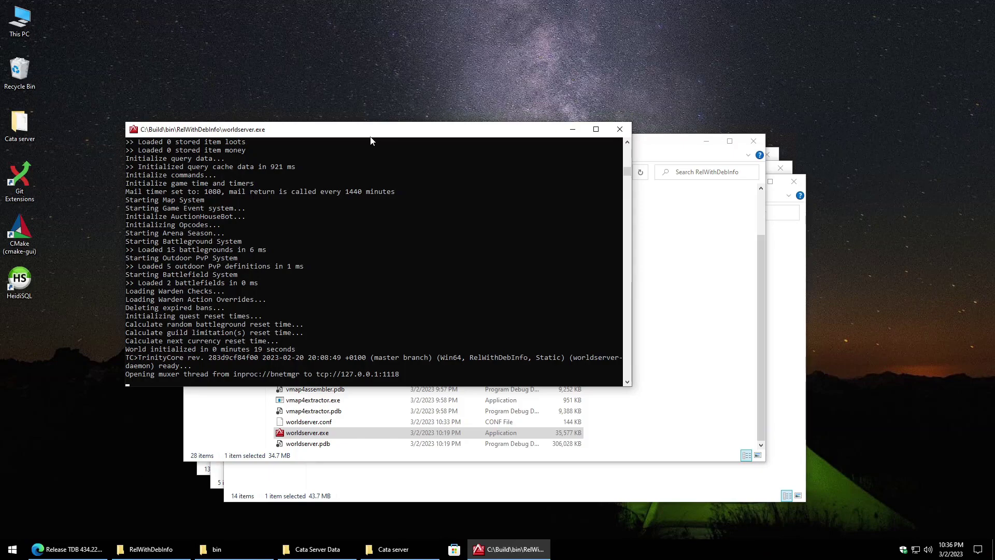
# Step: Shut down worldserver with 'server shutdown 1' and start bnetserver with private-network firewall access
pyautogui.write('server shutdown 1')
pyautogui.press('Return')
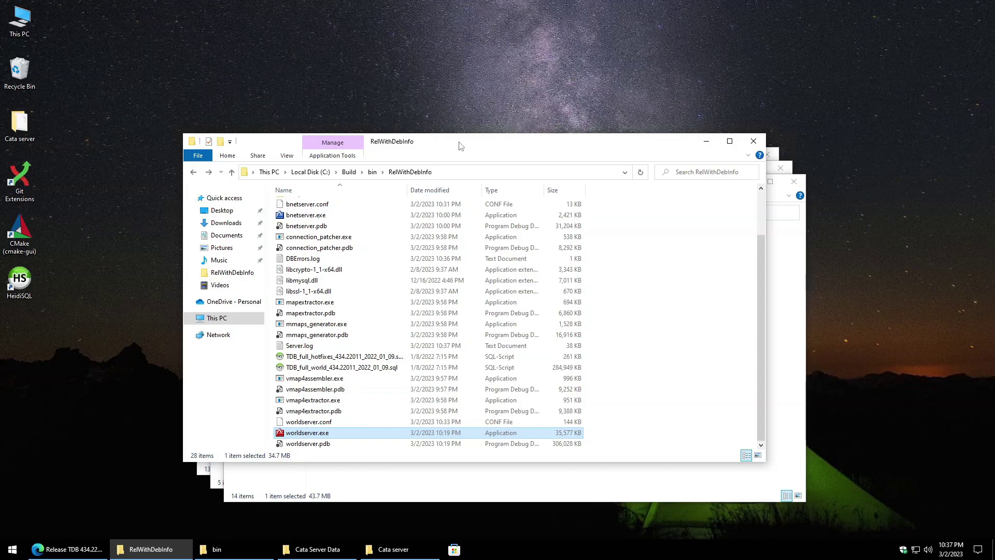
pyautogui.doubleClick(343, 220)
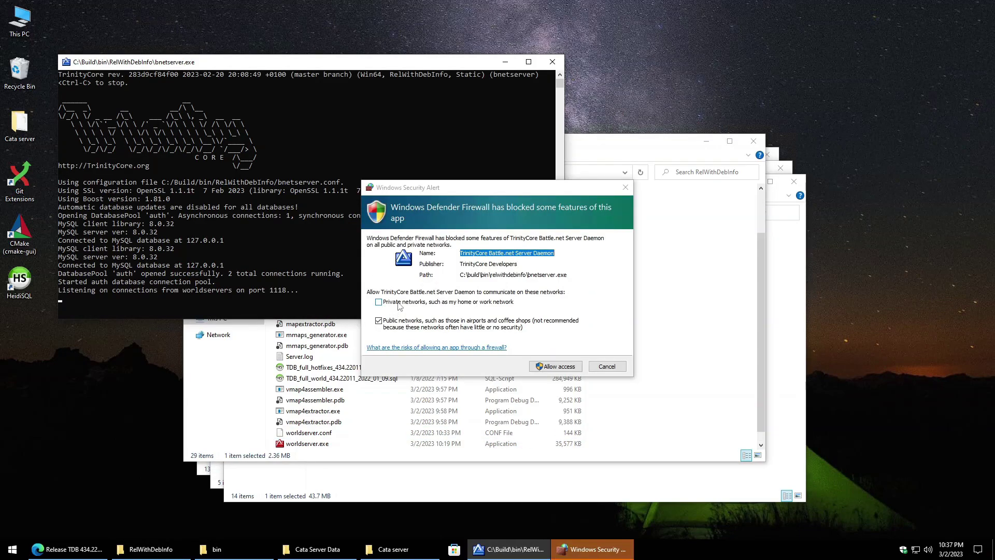
pyautogui.click(395, 302)
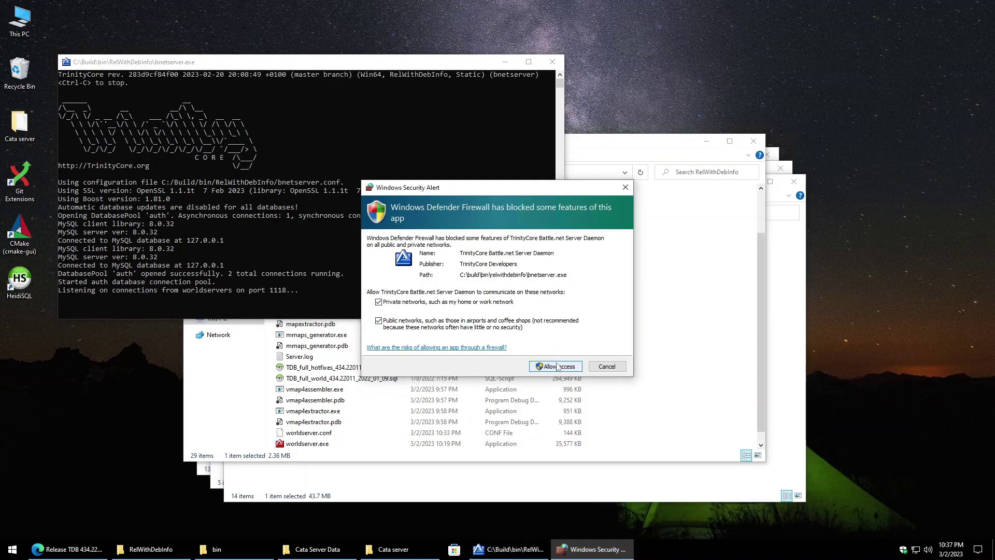
pyautogui.press('Return')
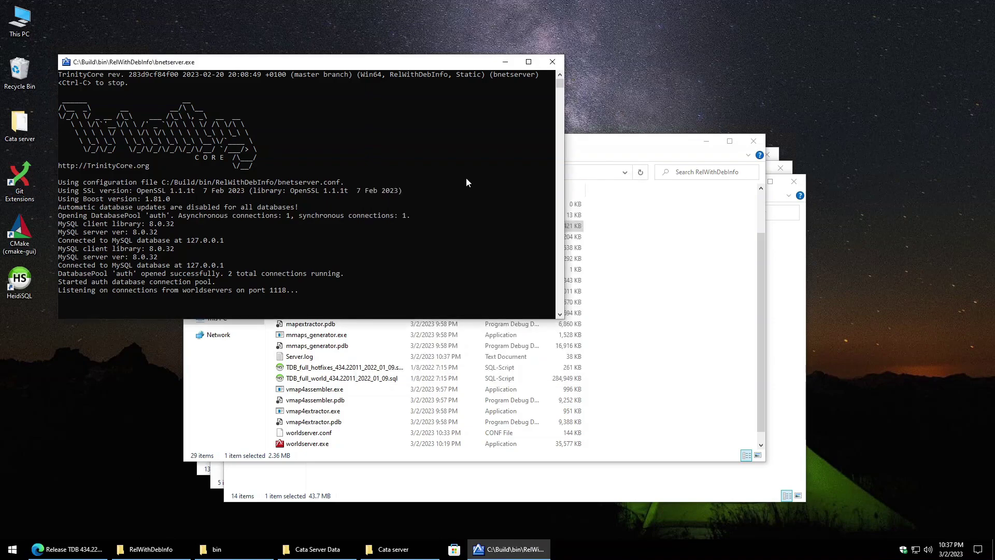
# Step: Relaunch worldserver.exe and arrange both server consoles so they're visible together
pyautogui.click(611, 154)
pyautogui.doubleClick(365, 443)
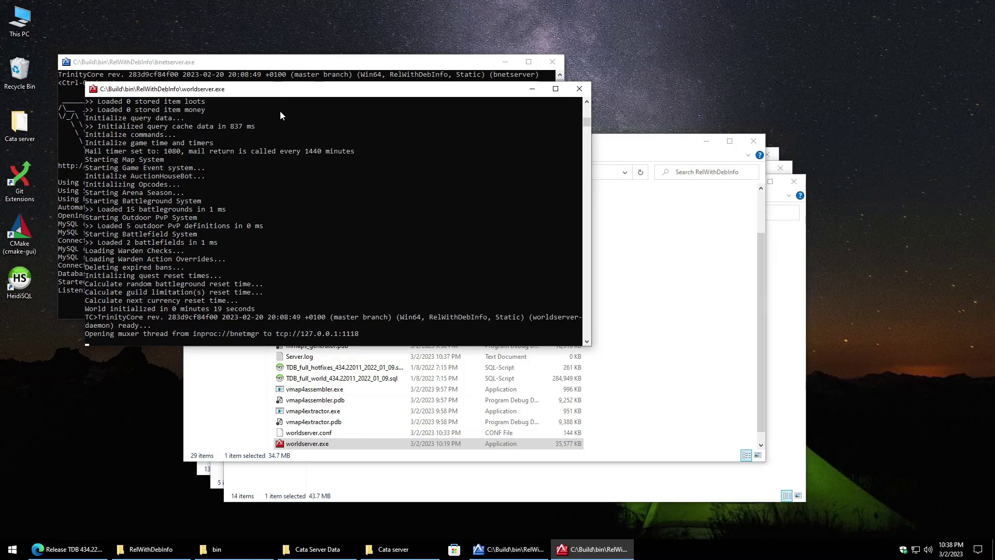
pyautogui.moveTo(280, 92); pyautogui.dragTo(256, 275)
pyautogui.click(237, 65)
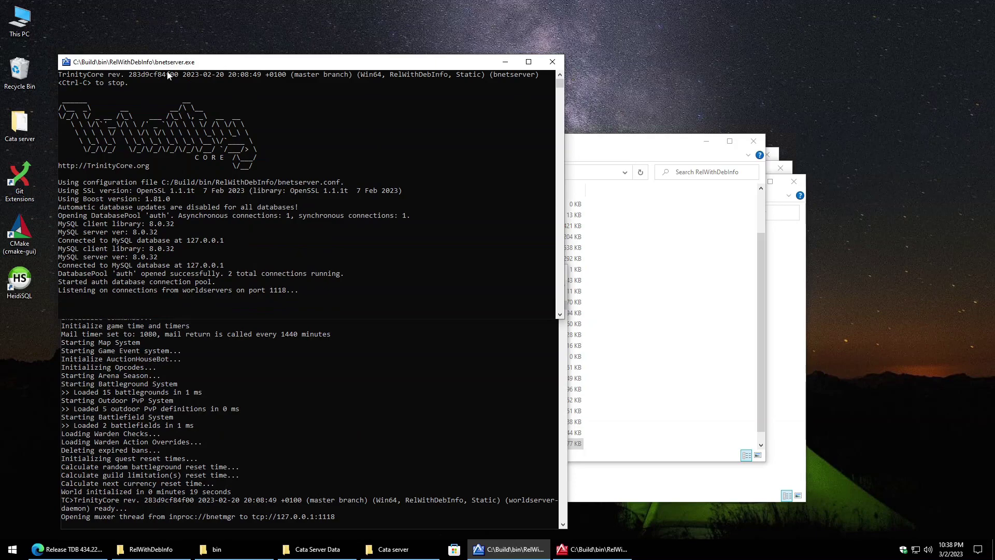
pyautogui.moveTo(196, 65); pyautogui.dragTo(206, 40)
pyautogui.click(272, 419)
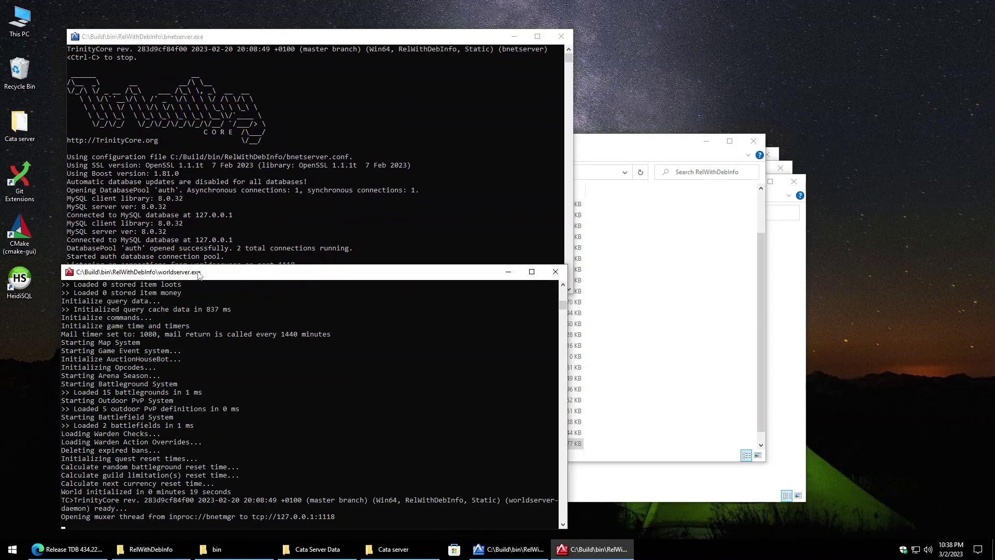
# Step: Stop worldserver with 'server shutdown 1' and halt bnetserver with Ctrl+C
pyautogui.moveTo(198, 273); pyautogui.dragTo(203, 229)
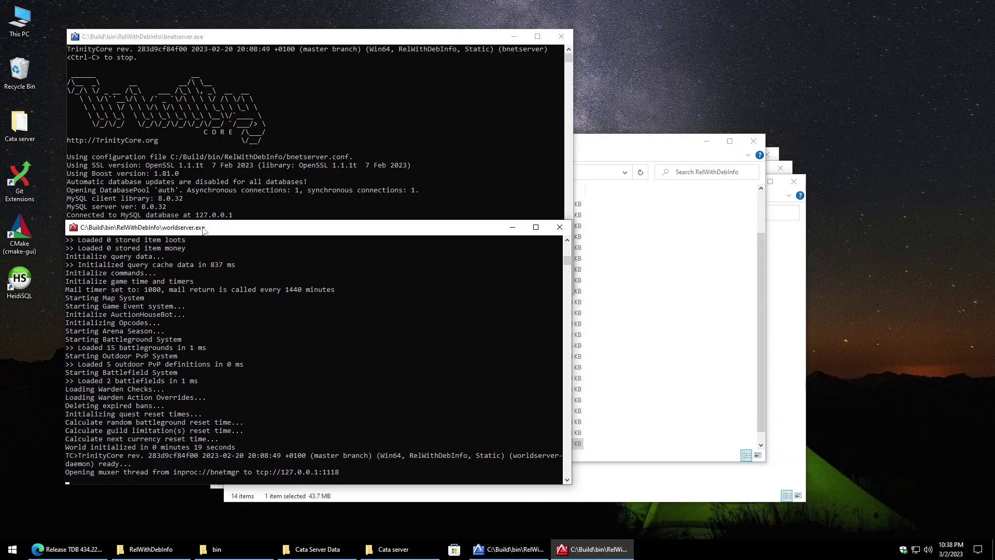
pyautogui.write('server shutdown 1')
pyautogui.press('Return')
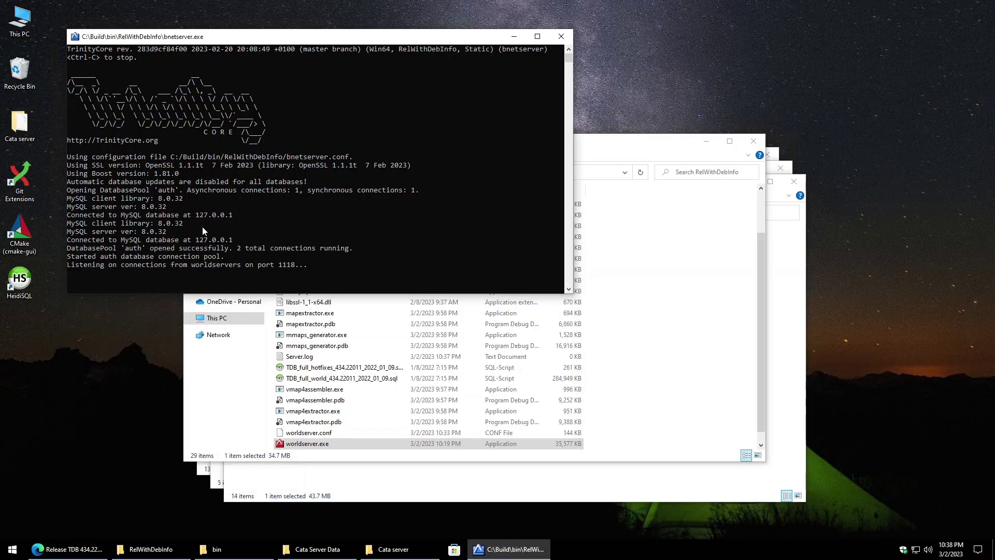
pyautogui.click(206, 90)
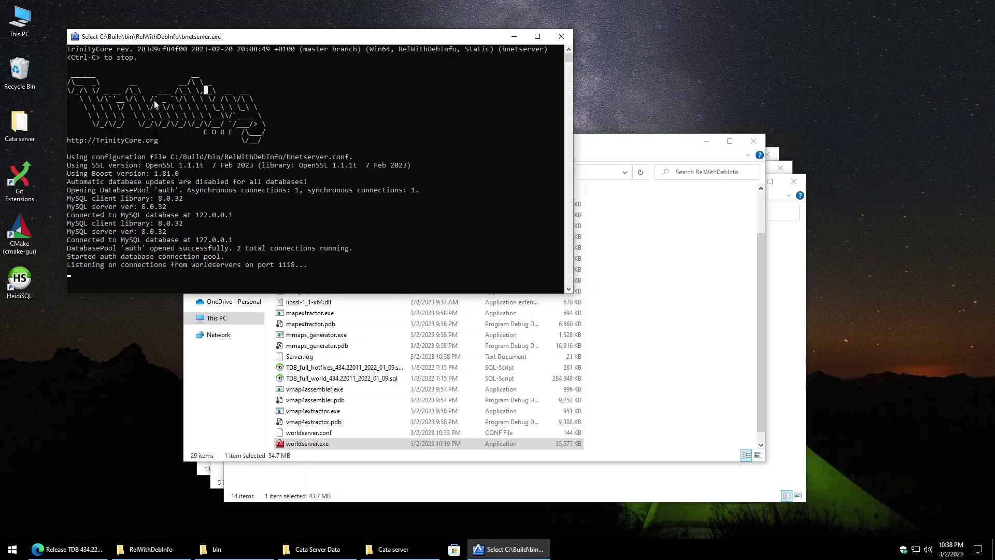
pyautogui.hotkey('ctrl', 'c')
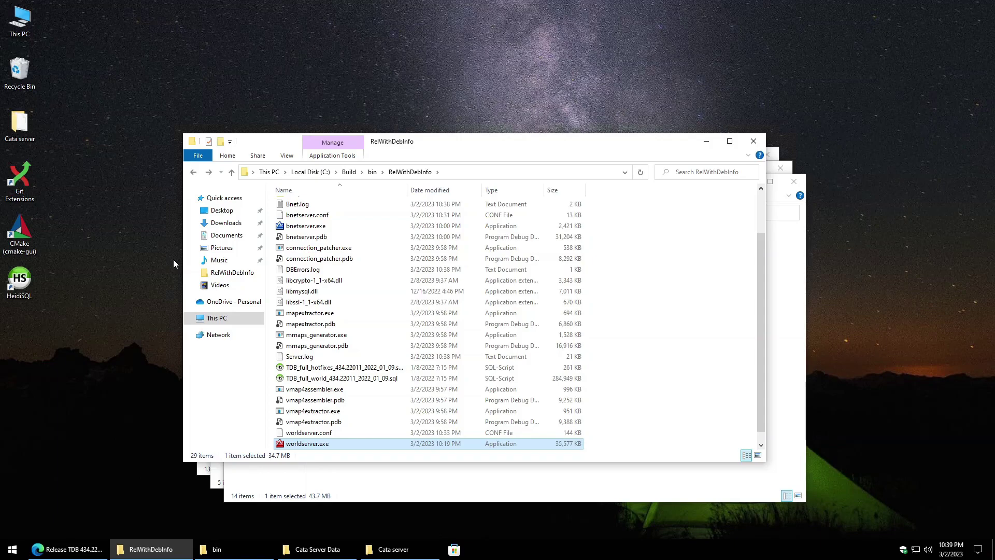
# Step: Launch HeidiSQL and connect a new session to the local MySQL server with the password
pyautogui.doubleClick(18, 280)
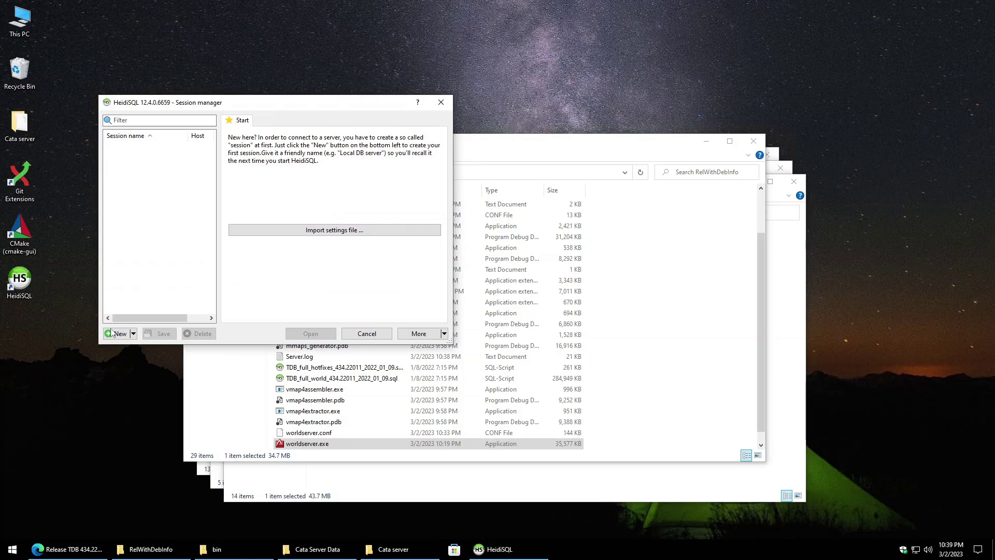
pyautogui.click(117, 333)
pyautogui.click(322, 209)
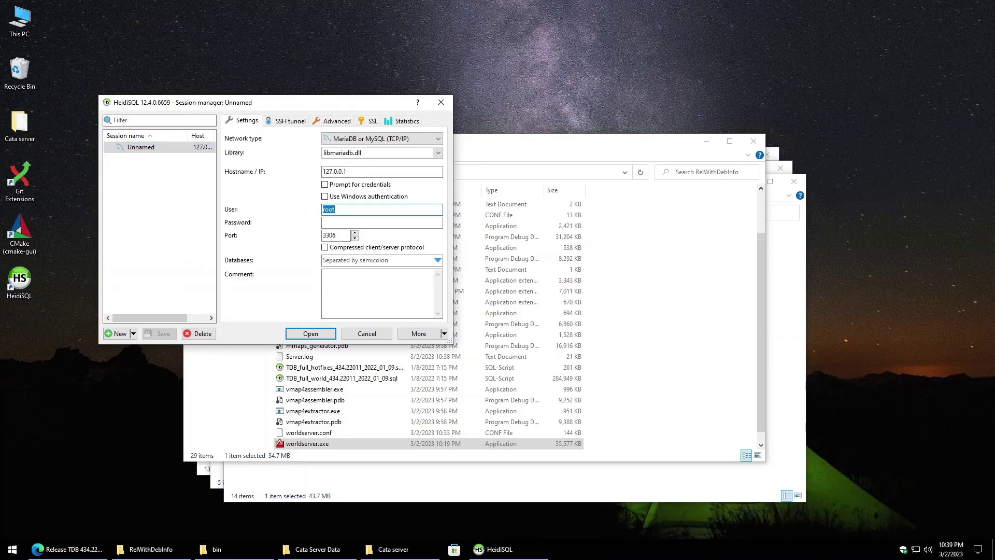
pyautogui.press('Tab')
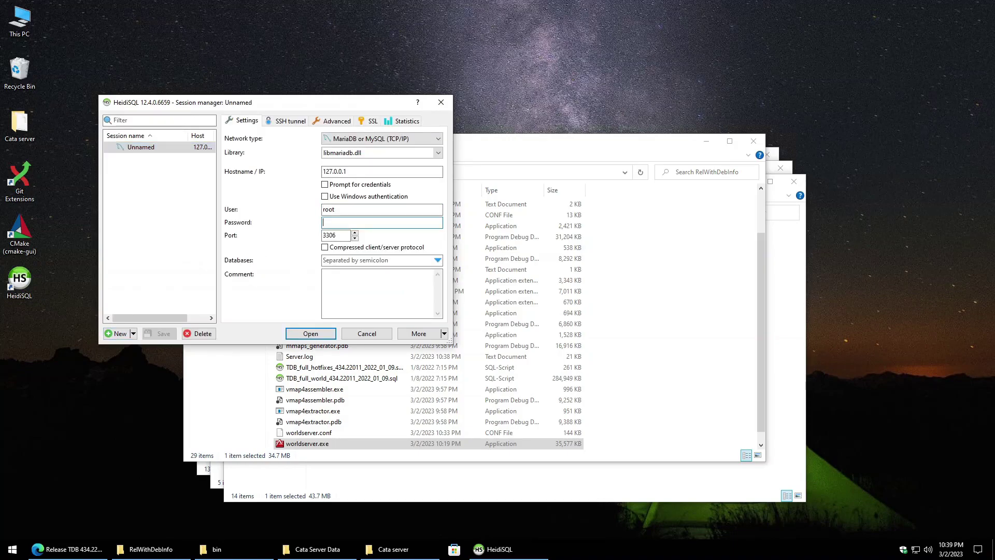
pyautogui.click(318, 333)
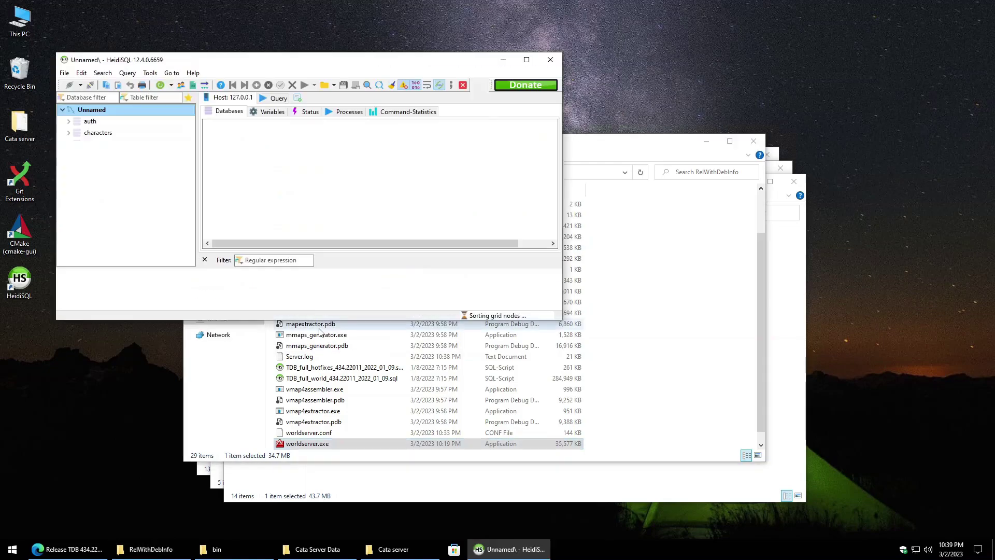
pyautogui.moveTo(292, 69); pyautogui.dragTo(397, 91)
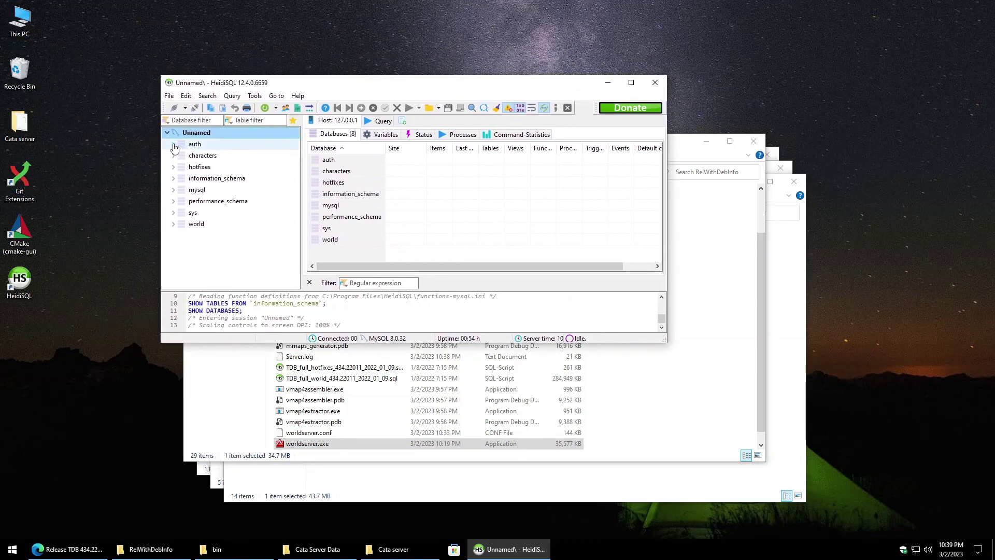
# Step: Open the auth database's realmlist table in a maximized window and view its data
pyautogui.click(175, 148)
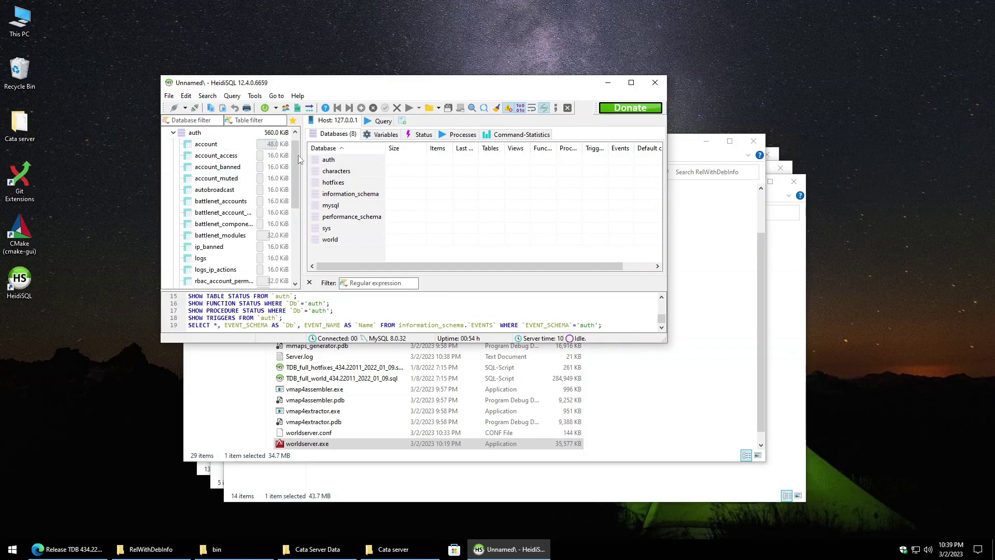
pyautogui.moveTo(298, 155); pyautogui.dragTo(301, 194)
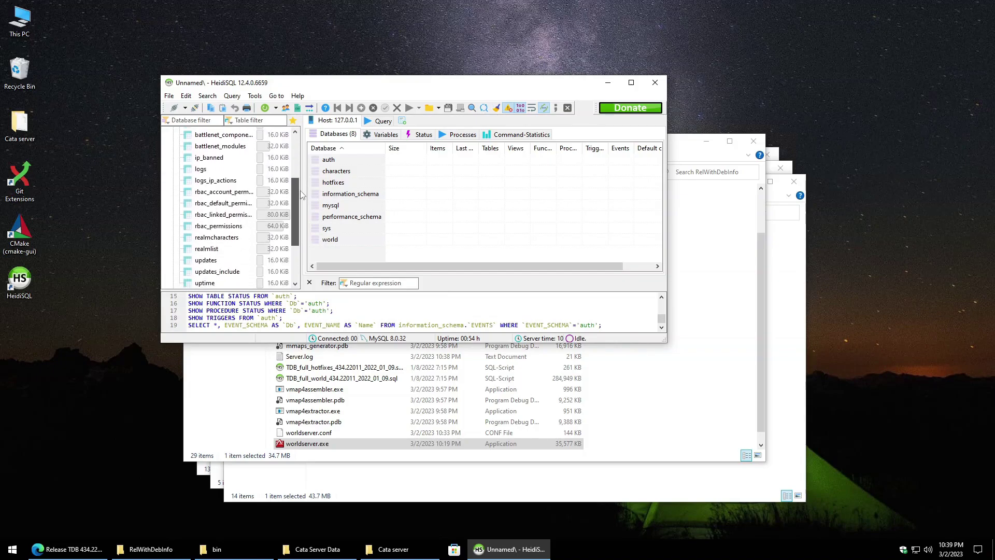
pyautogui.click(216, 250)
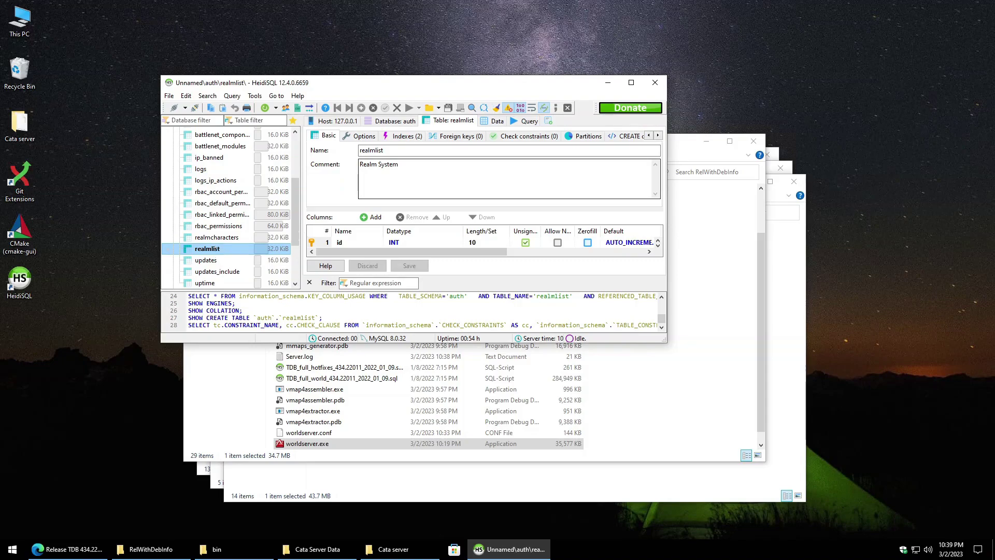
pyautogui.click(632, 83)
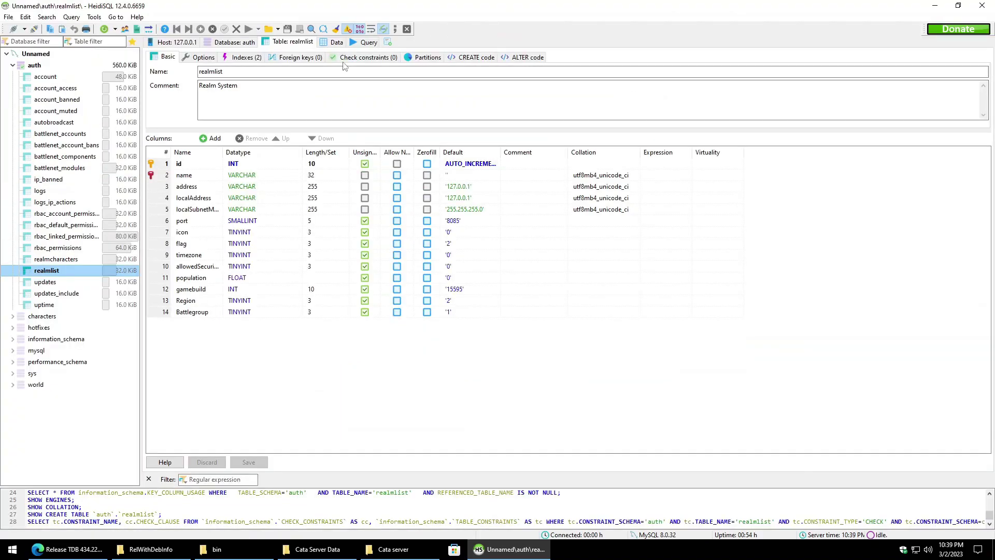
pyautogui.click(333, 46)
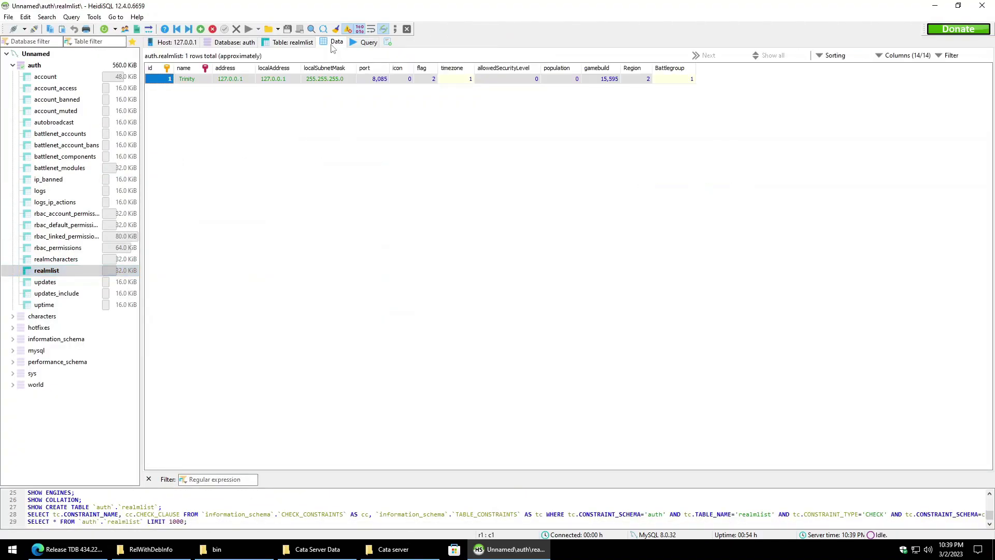
pyautogui.click(9, 555)
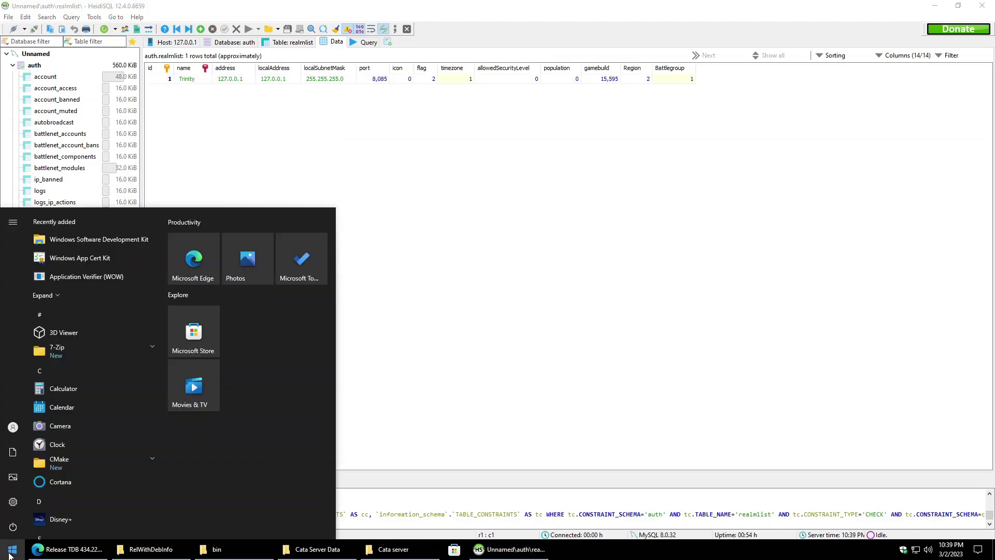
# Step: Open Command Prompt, run ipconfig, and copy the IPv4 address 192.168.60.228
pyautogui.write('cmd')
pyautogui.press('Return')
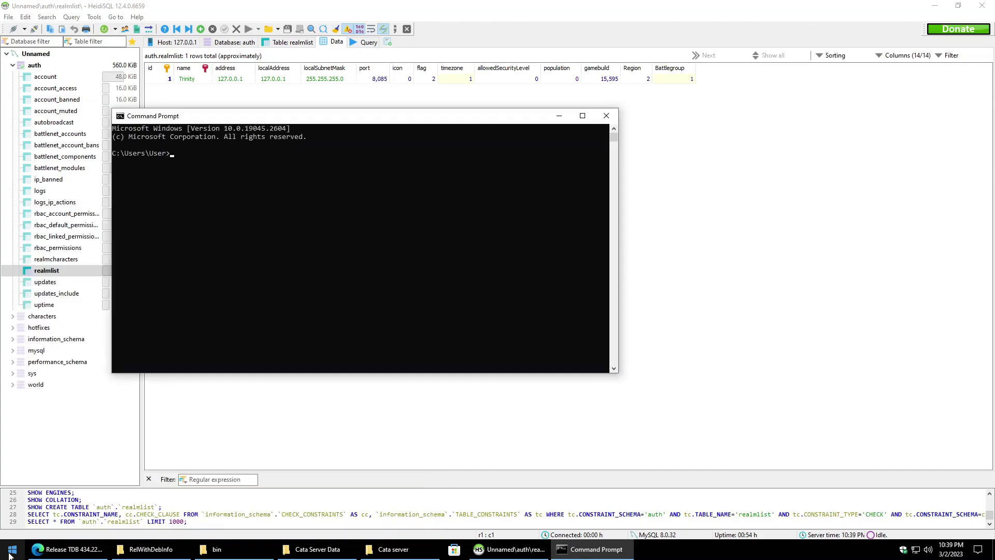
pyautogui.moveTo(275, 120); pyautogui.dragTo(387, 152)
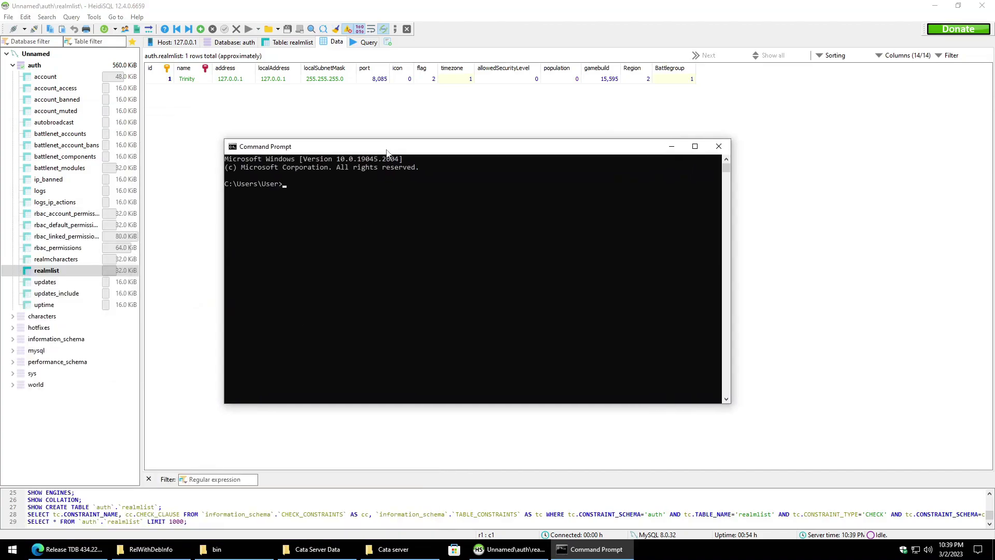
pyautogui.write('ipconfig')
pyautogui.press('Return')
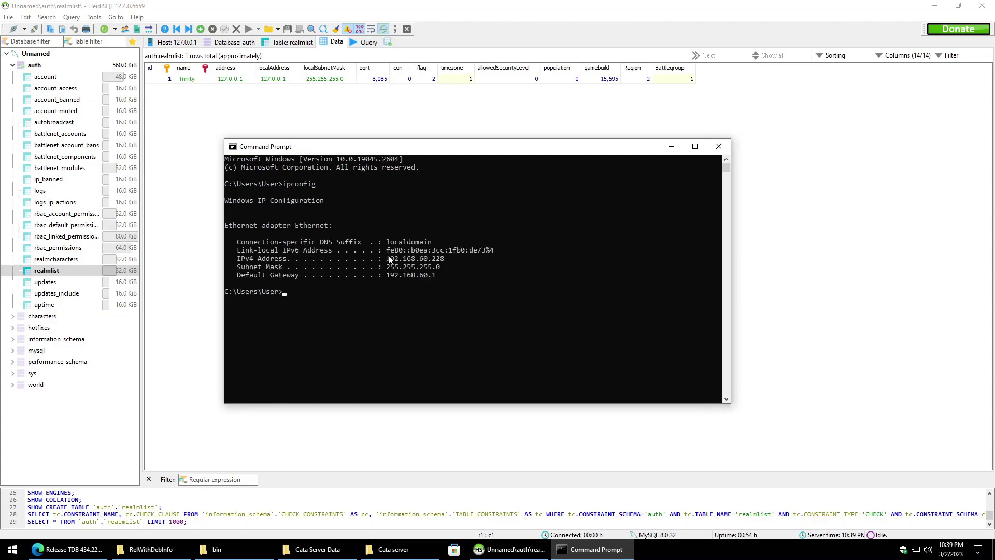
pyautogui.click(413, 266)
pyautogui.moveTo(444, 259); pyautogui.dragTo(387, 262)
pyautogui.hotkey('ctrl', 'c')
# Step: Replace the realmlist address 127.0.0.1 with the pasted 192.168.60.228
pyautogui.click(276, 106)
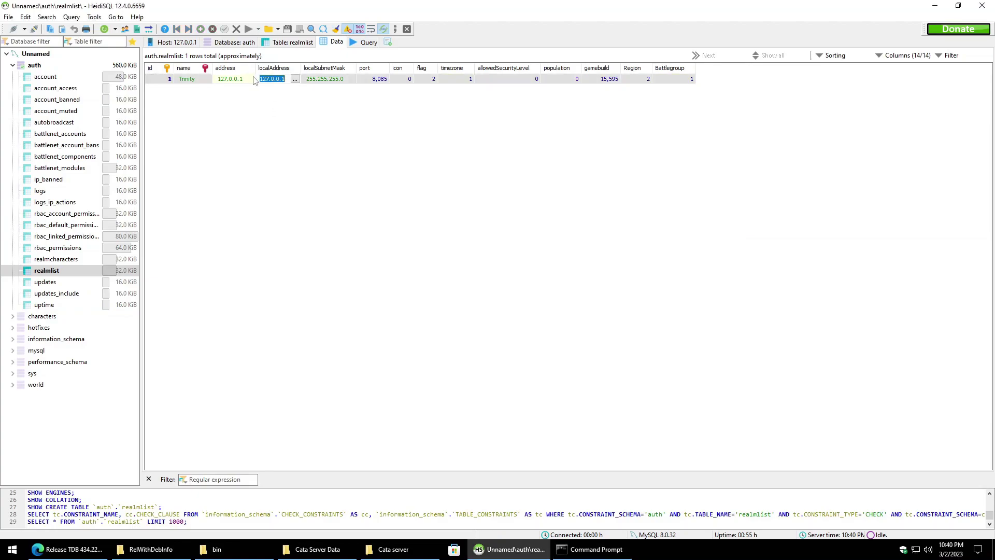
pyautogui.click(253, 79)
pyautogui.click(243, 79)
pyautogui.moveTo(242, 79); pyautogui.dragTo(205, 83)
pyautogui.hotkey('ctrl', 'v')
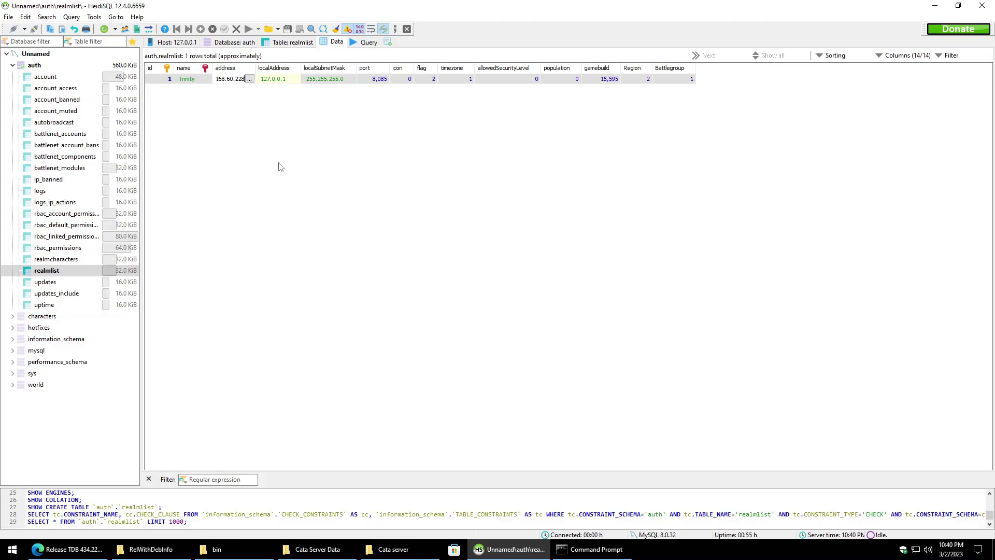
pyautogui.press('Return')
pyautogui.moveTo(255, 68); pyautogui.dragTo(269, 68)
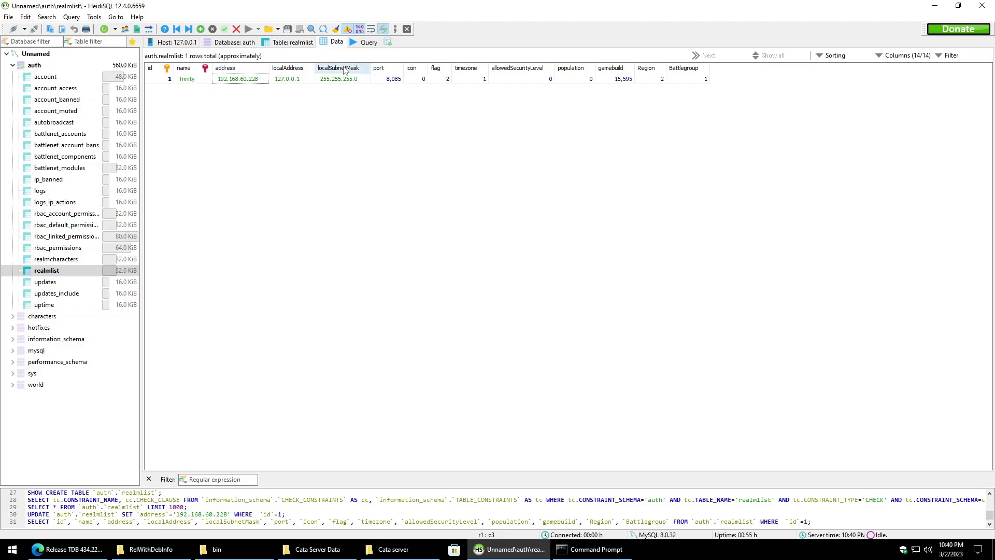
# Step: Recheck the ipconfig output, then rename the realm from Trinity to Bananas
pyautogui.click(596, 549)
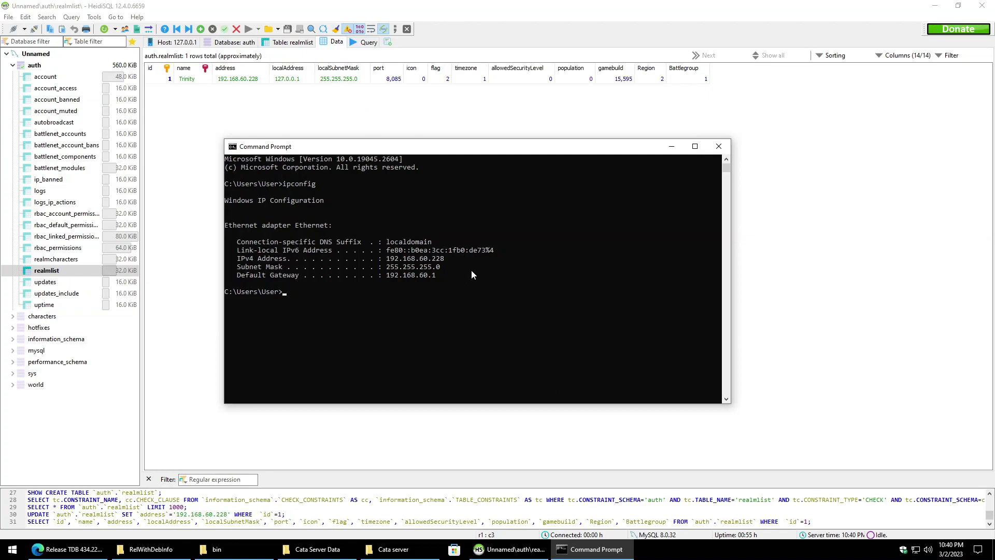
pyautogui.moveTo(388, 270)
pyautogui.mouseDown()
pyautogui.moveTo(420, 270)
pyautogui.moveTo(392, 269)
pyautogui.mouseUp()
pyautogui.click(439, 268)
pyautogui.click(428, 123)
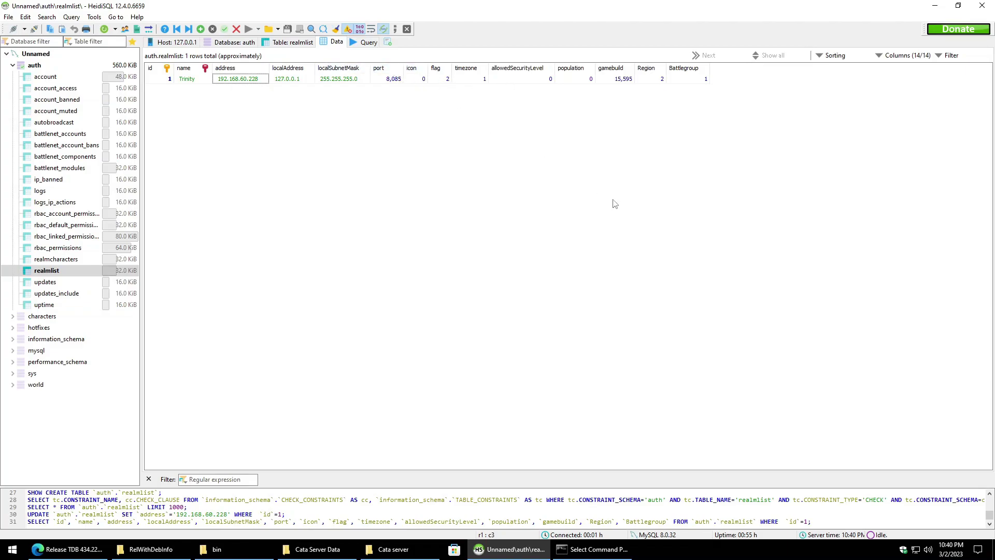
pyautogui.doubleClick(198, 80)
pyautogui.press('BackSpace')
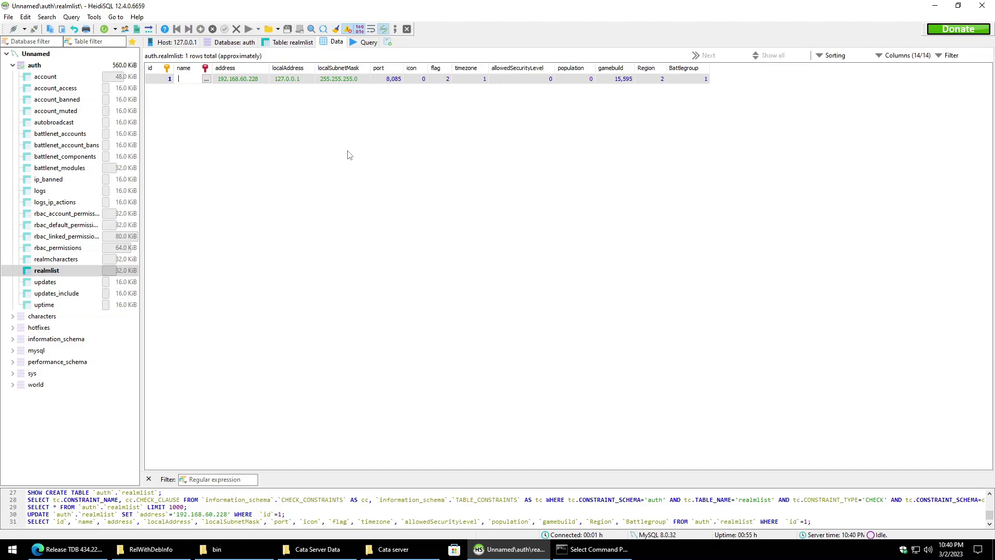
pyautogui.write('Bananas')
pyautogui.press('Return')
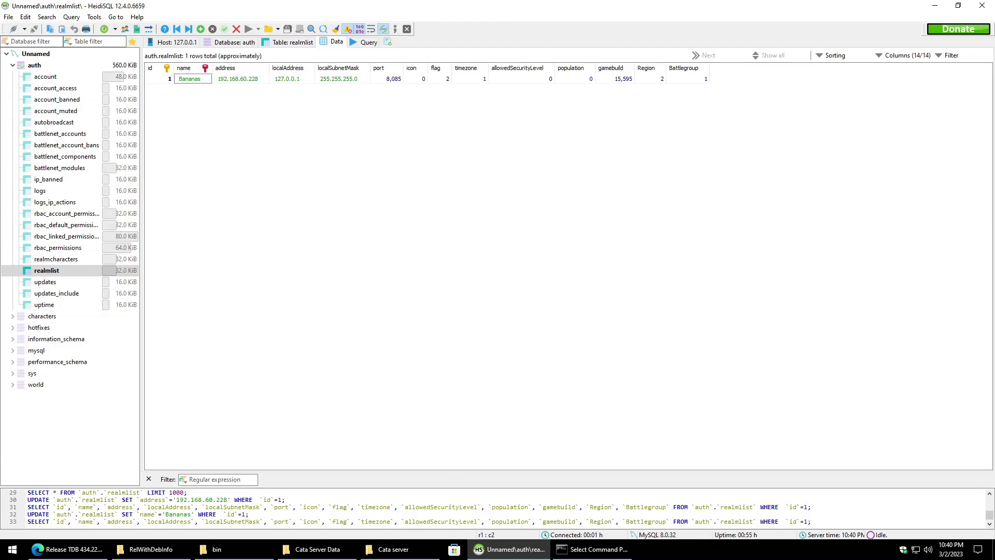
# Step: Quit HeidiSQL and close the Command Prompt window
pyautogui.click(9, 18)
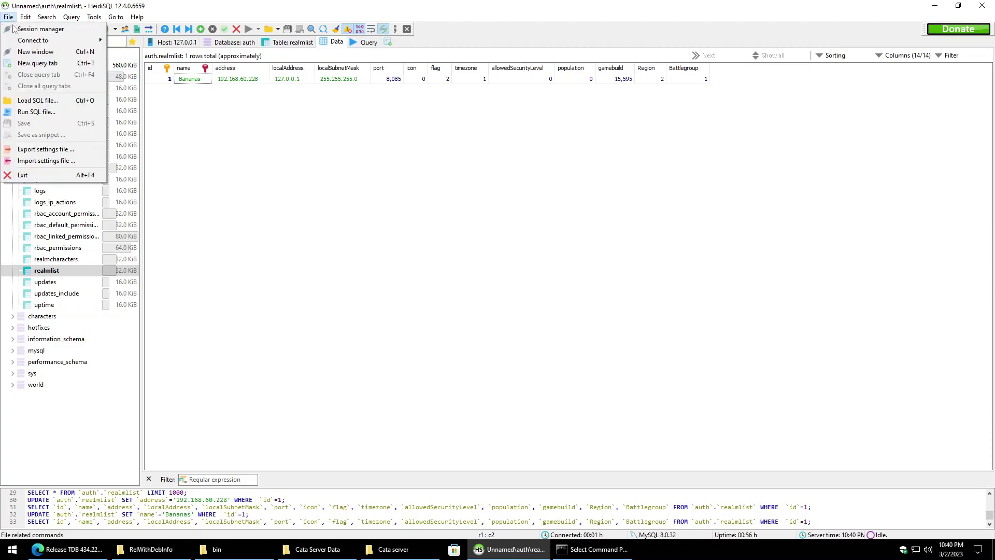
pyautogui.click(42, 173)
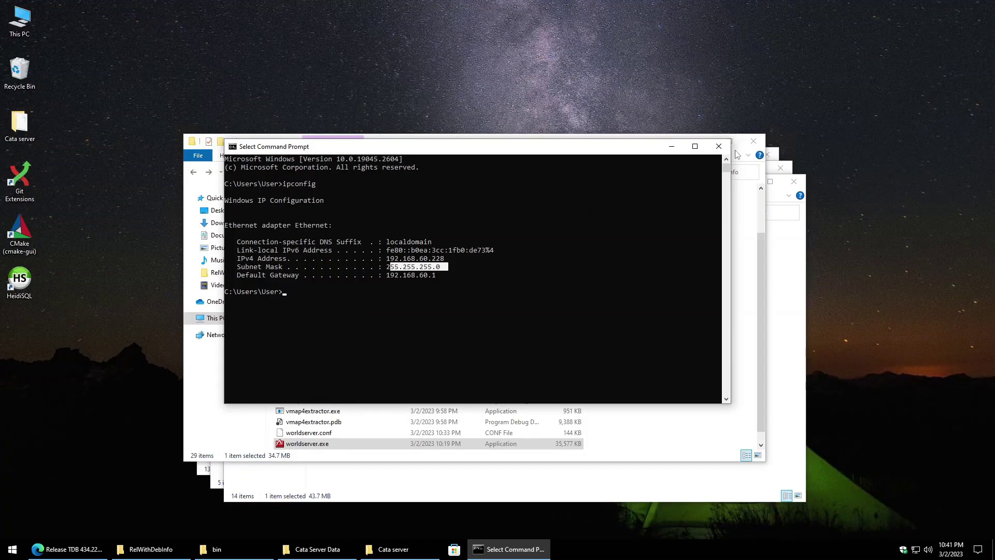
pyautogui.click(718, 146)
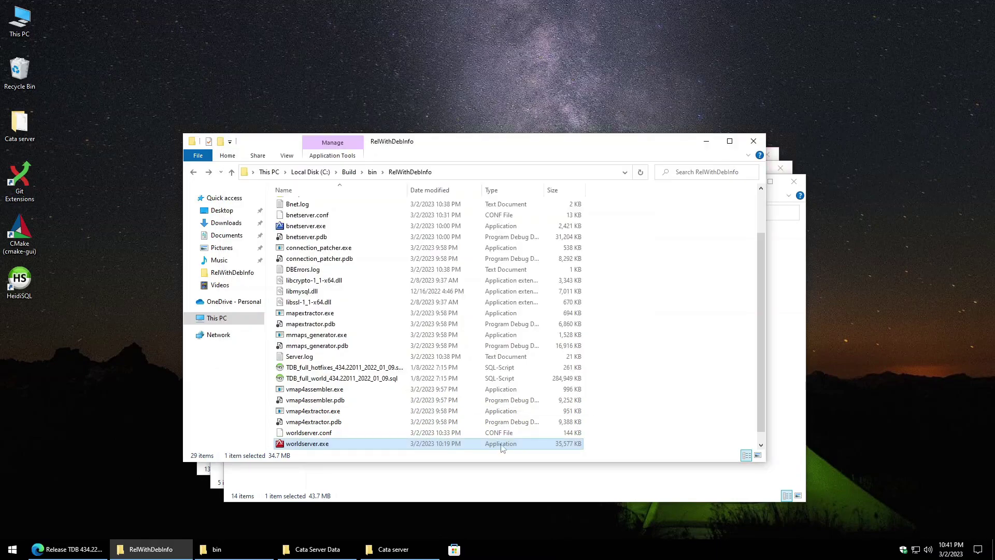
# Step: Close the extra Cata server folder windows and launch bnetserver.exe from the build folder
pyautogui.click(384, 549)
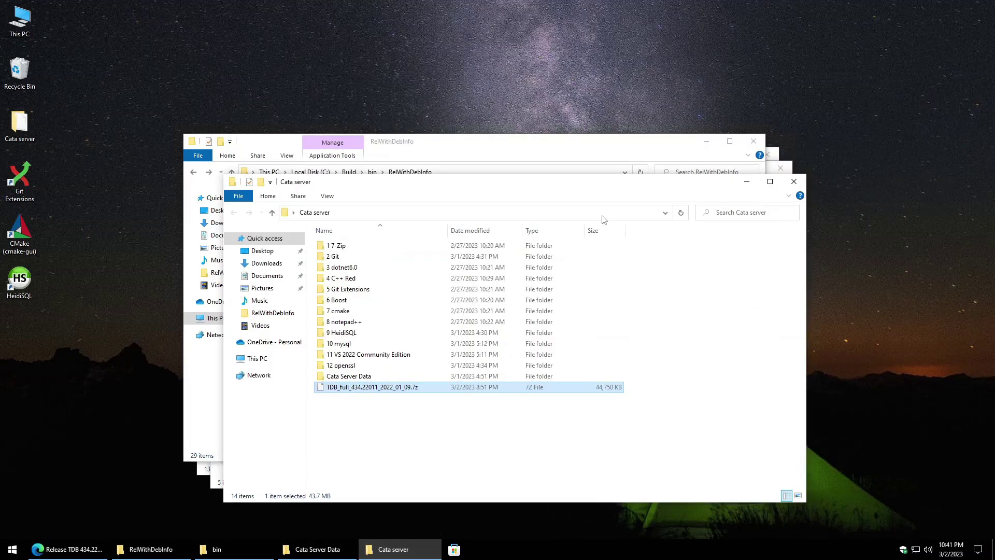
pyautogui.click(794, 181)
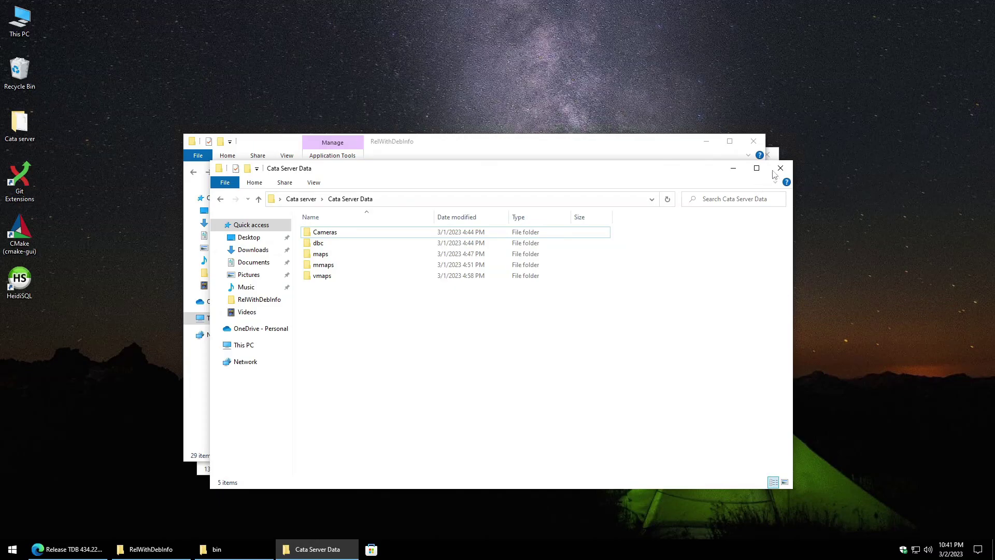
pyautogui.click(781, 168)
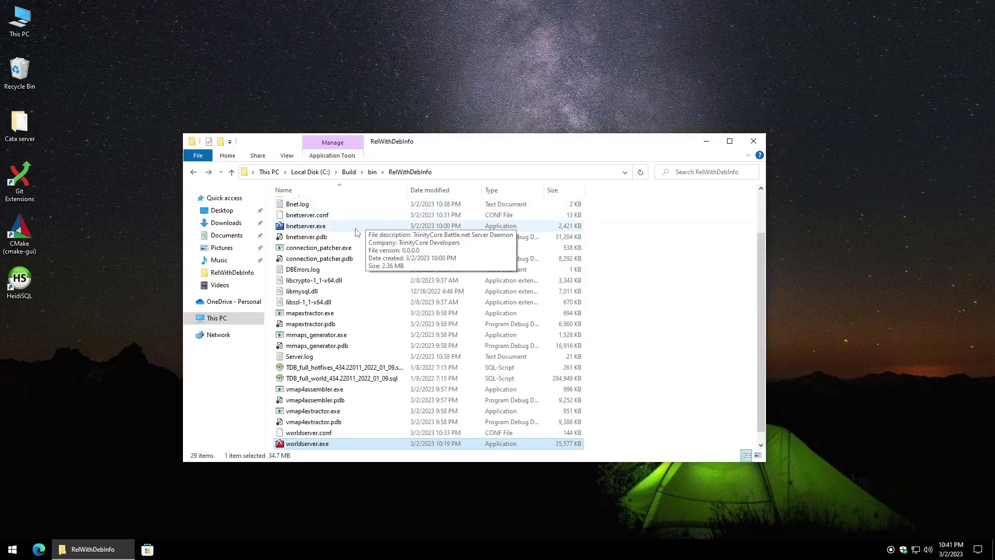
pyautogui.doubleClick(355, 229)
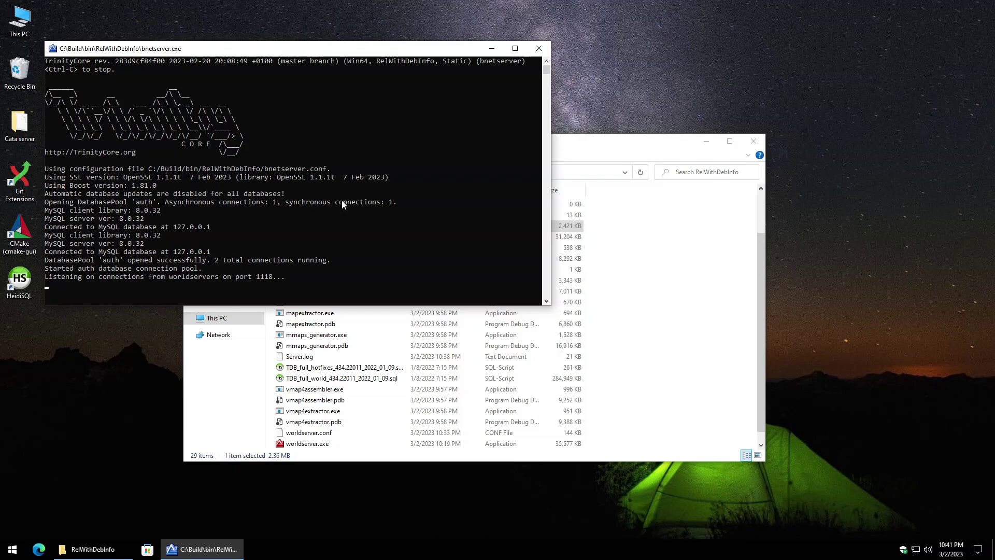
# Step: Launch worldserver.exe from the RelWithDebInfo build folder
pyautogui.click(345, 455)
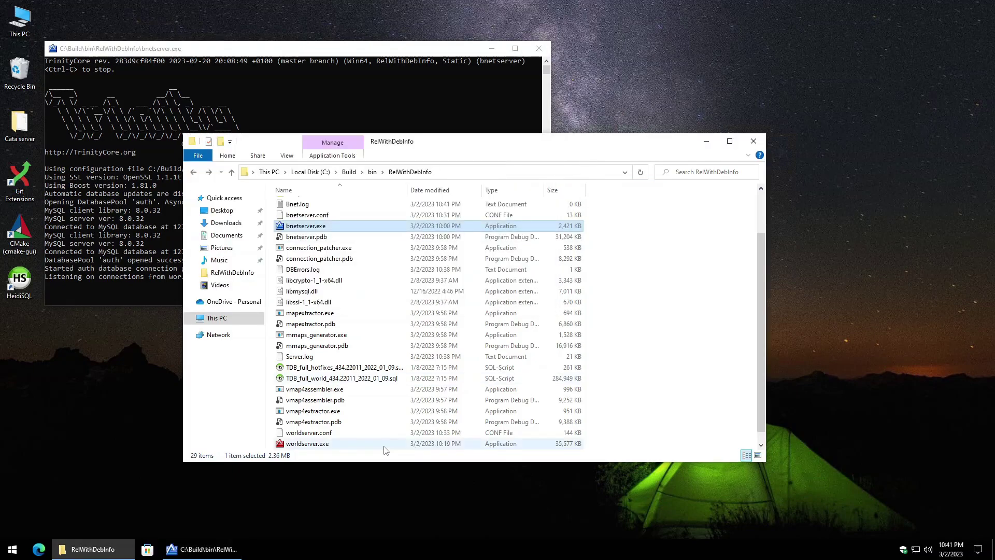
pyautogui.click(342, 445)
pyautogui.doubleClick(342, 447)
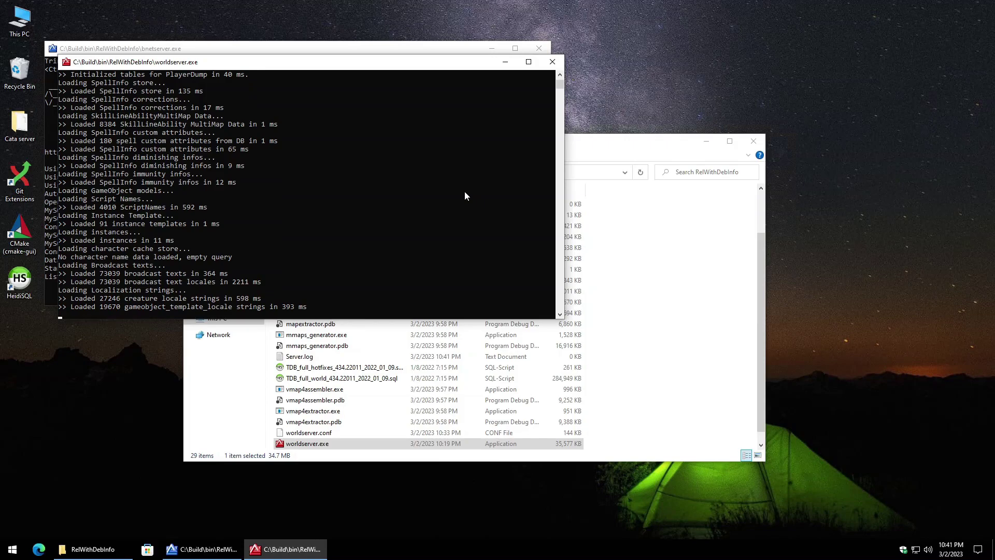
# Step: Arrange the worldserver console lower and bnetserver console at the top, worldserver in front
pyautogui.moveTo(274, 72); pyautogui.dragTo(278, 271)
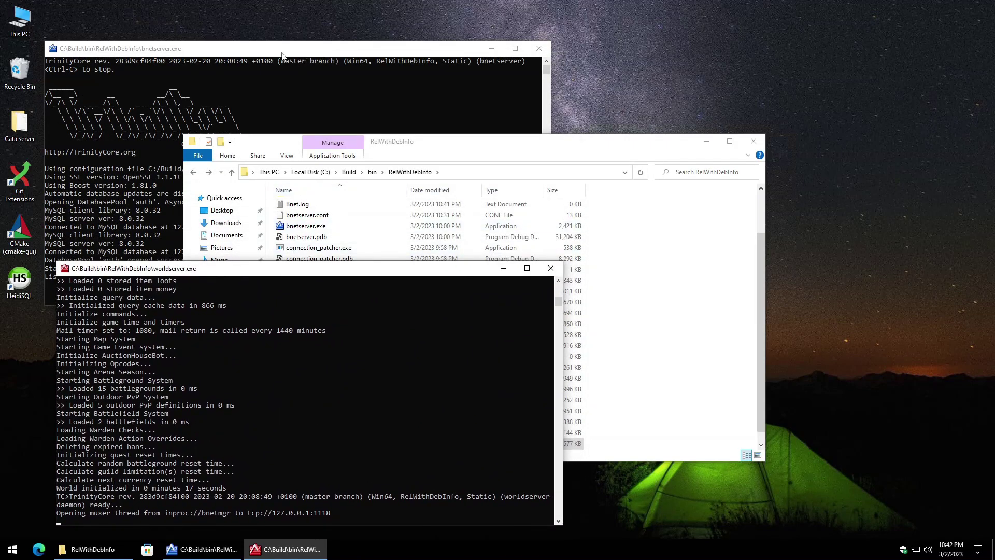
pyautogui.moveTo(281, 57); pyautogui.dragTo(302, 33)
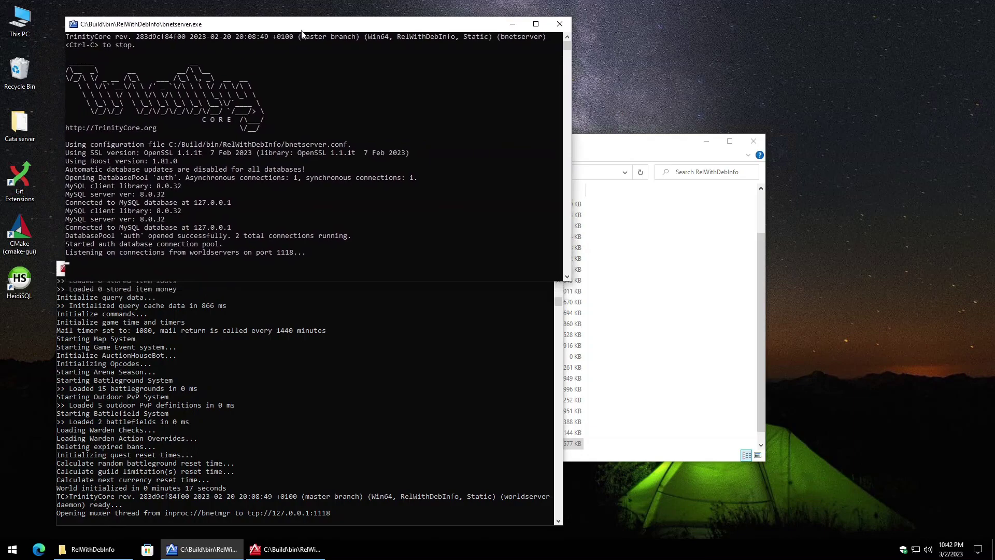
pyautogui.click(394, 337)
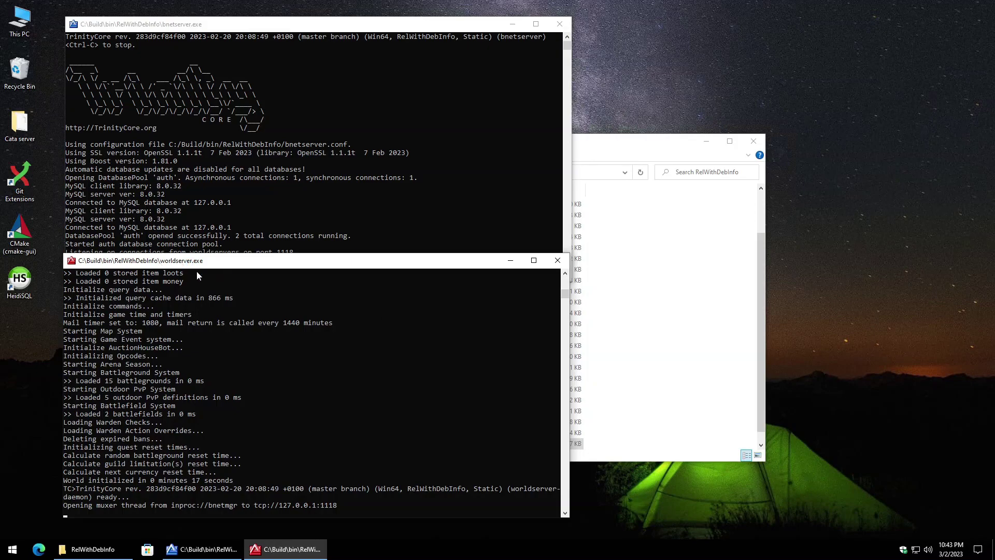
# Step: Run bnetaccount create with the account's e-mail login and password in worldserver
pyautogui.write('bnetaccount create')
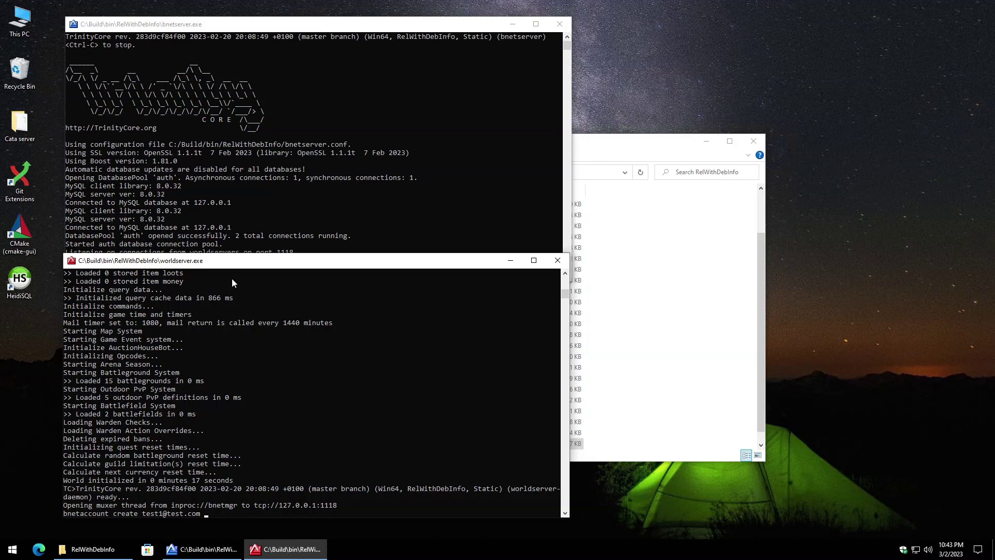
pyautogui.press('Return')
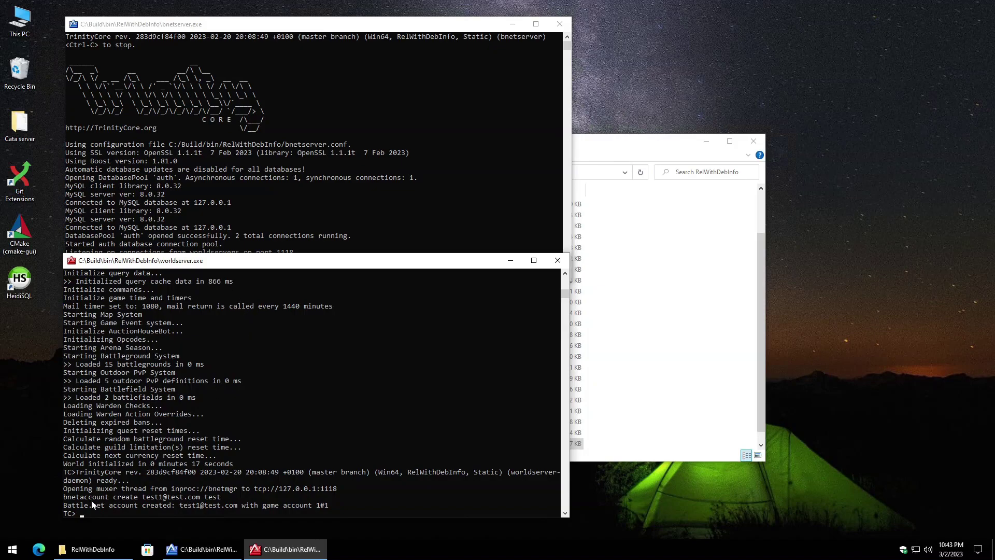
# Step: Highlight the account-created confirmation line showing game account 1#1
pyautogui.click(71, 507)
pyautogui.moveTo(73, 509); pyautogui.dragTo(316, 507)
pyautogui.click(334, 506)
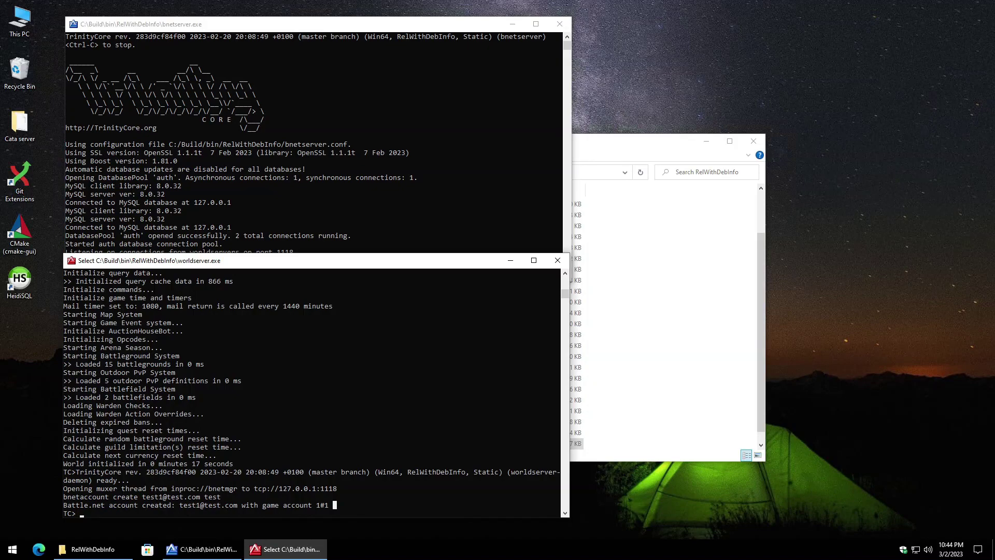